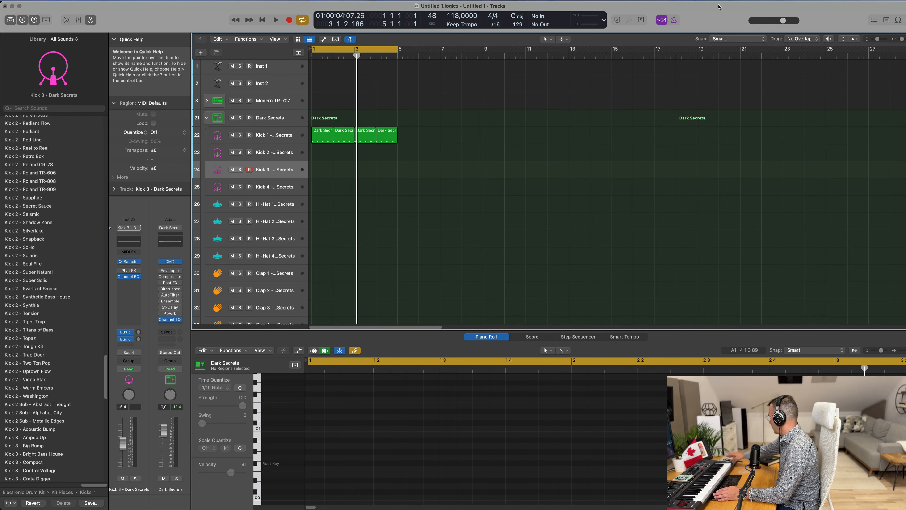
Step: Move the first Kick 1 region down onto the Hi-Hat 1 track
key(space)
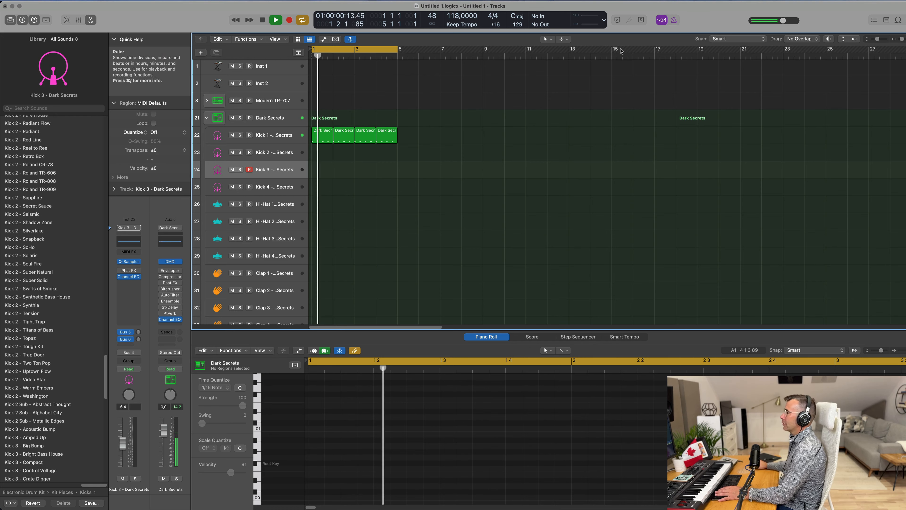
click(263, 142)
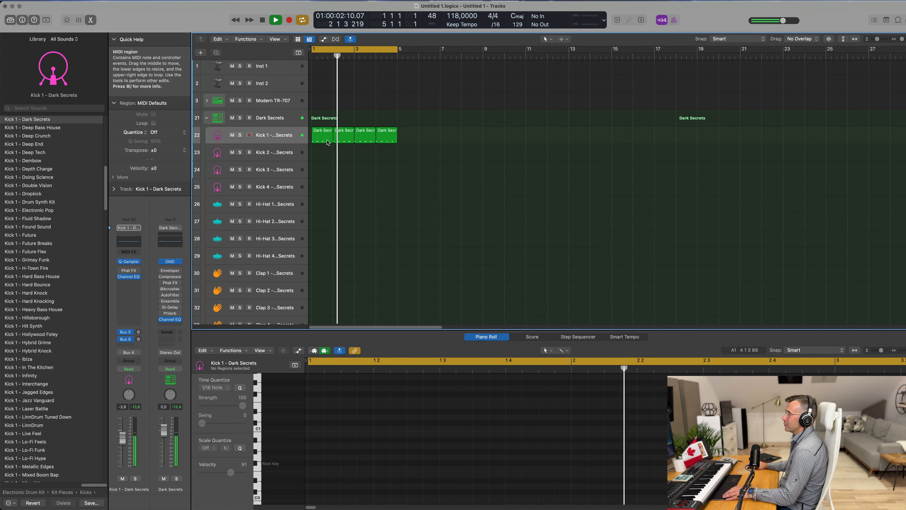
click(324, 138)
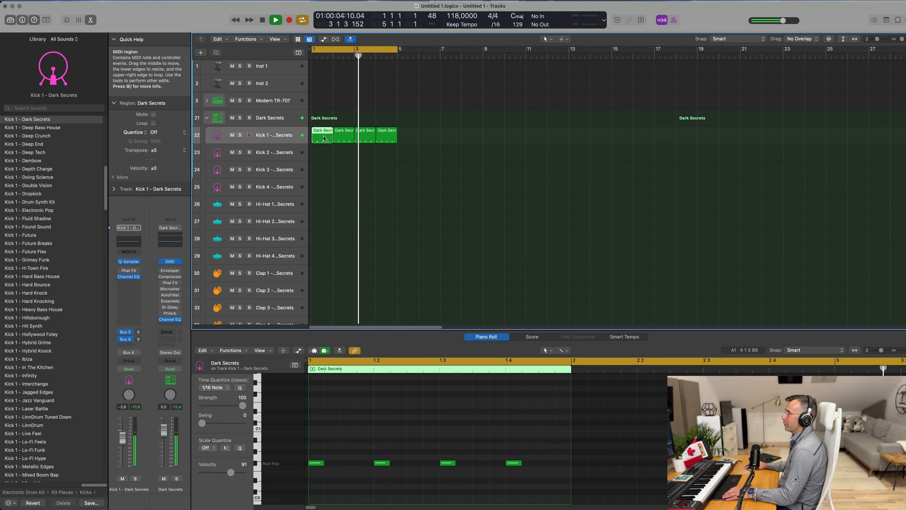
drag(324, 145, 324, 209)
Step: Select all four notes in the moved region and shift them an eighth note later onto the offbeats
drag(322, 452, 557, 495)
drag(319, 463, 553, 487)
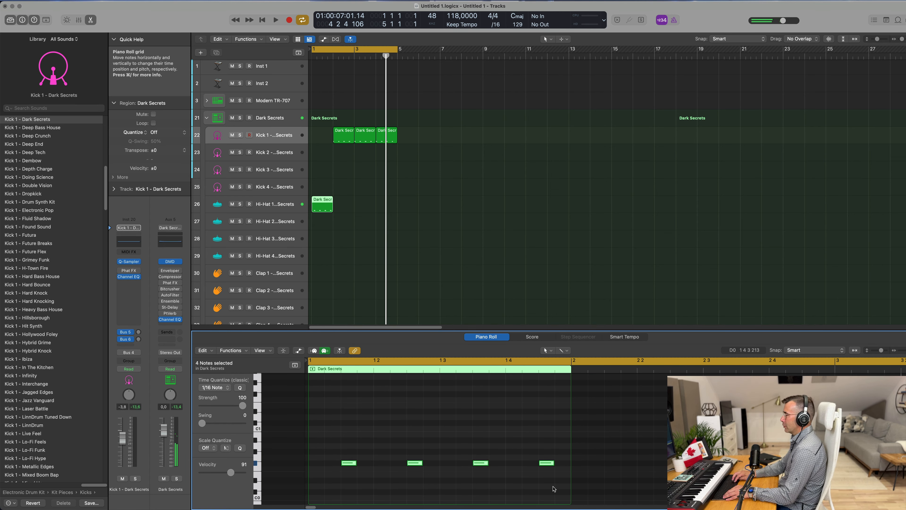
Step: Copy a Kick 1 region back into the empty first bar of the Kick 1 track
key(space)
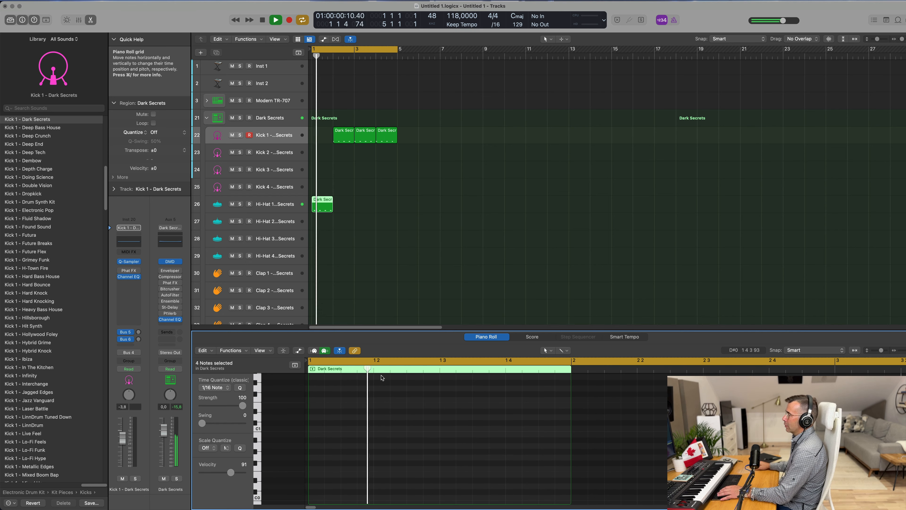
key(space)
drag(344, 133, 322, 136)
Step: Move the offbeat hi-hat region onto the Hi-Hat 2 track
key(space)
click(318, 209)
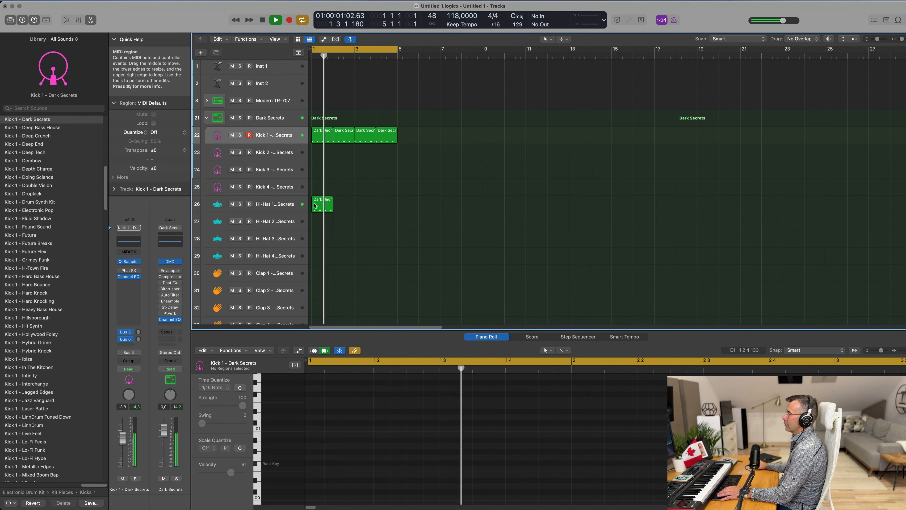
drag(319, 206, 321, 222)
Step: Move the offbeat hi-hat region further down onto the Hi-Hat 3 track
scroll(368, 253, down, 1)
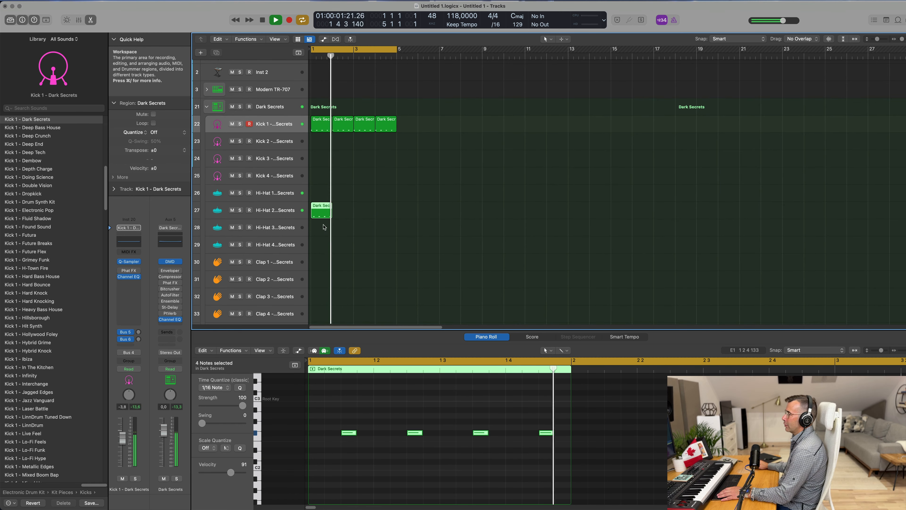
drag(348, 416, 555, 451)
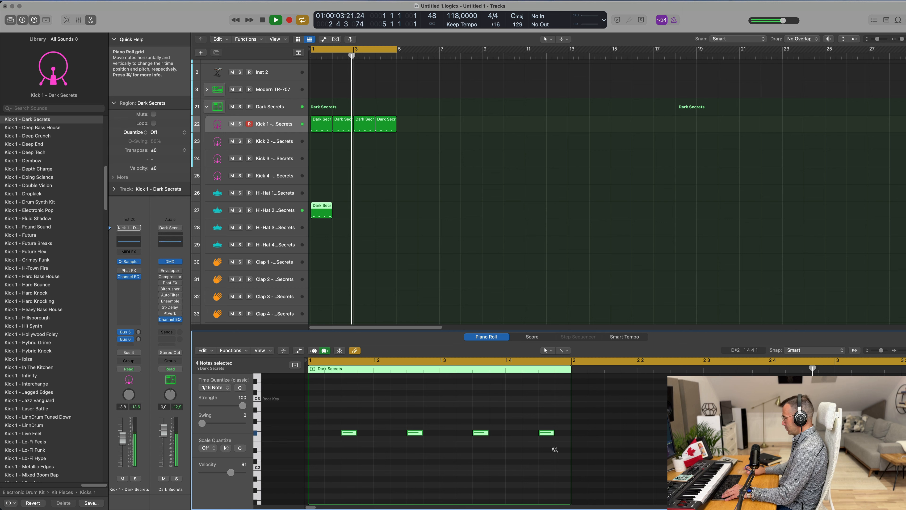
key(Delete)
key(space)
key(space)
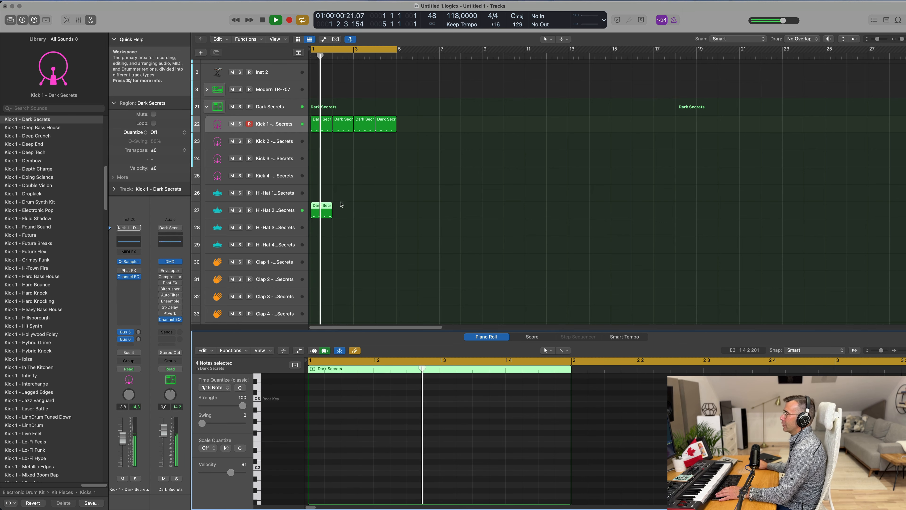
drag(321, 212, 320, 224)
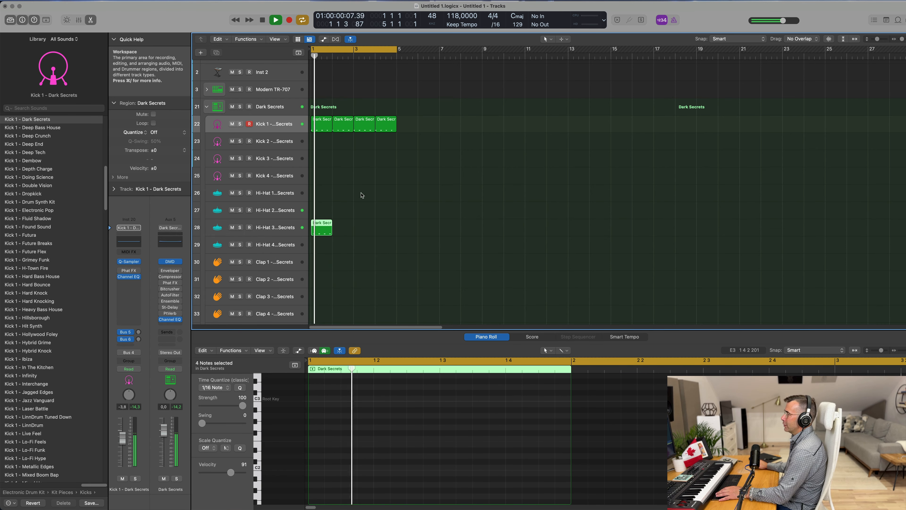
Step: Repeat the Hi-Hat 3 region three times so it fills bars 1 to 4
key(space)
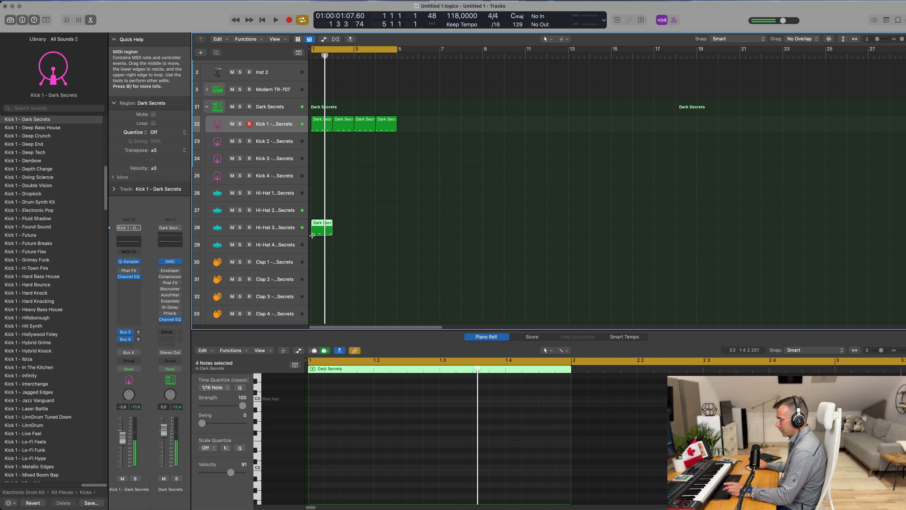
key(super+r)
key(super+r)
key(super+r)
click(451, 155)
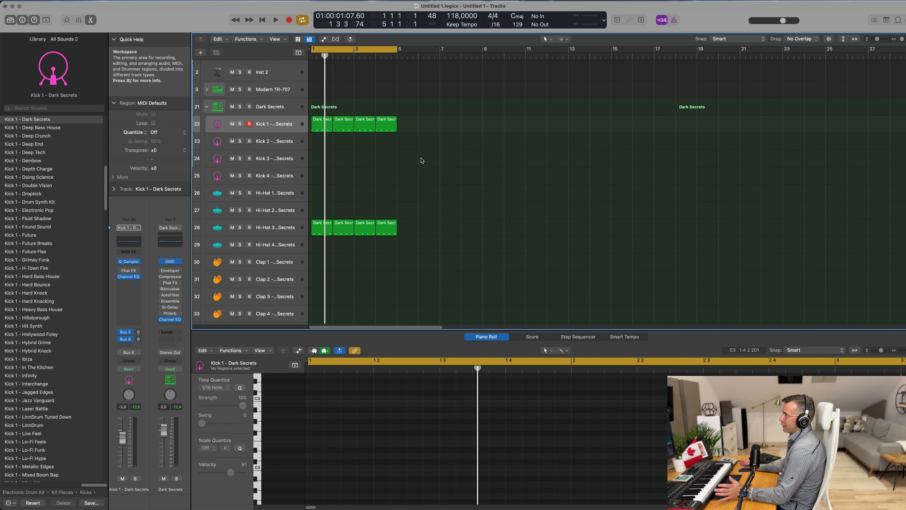
Step: Copy the first Hi-Hat 3 region onto the Clap 1 track
scroll(442, 191, up, 2)
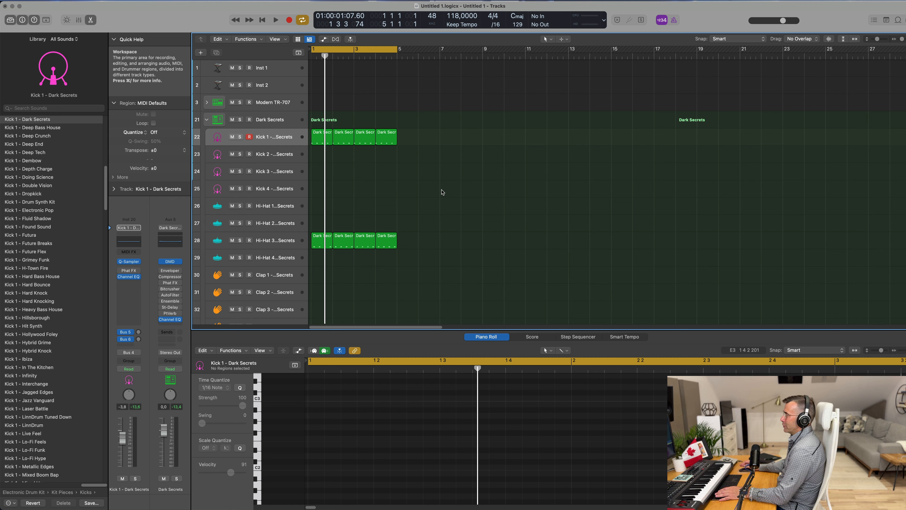
key(space)
click(290, 242)
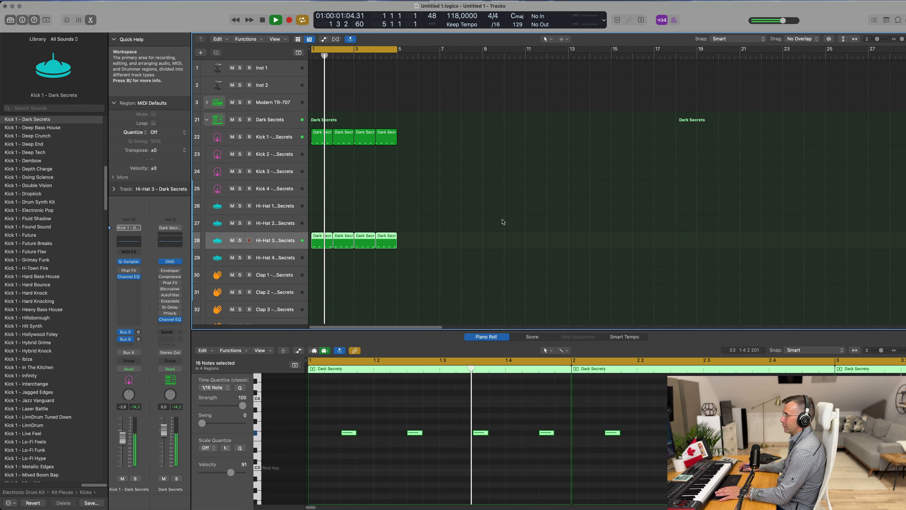
scroll(511, 221, down, 10)
scroll(512, 221, down, 2)
scroll(400, 164, up, 2)
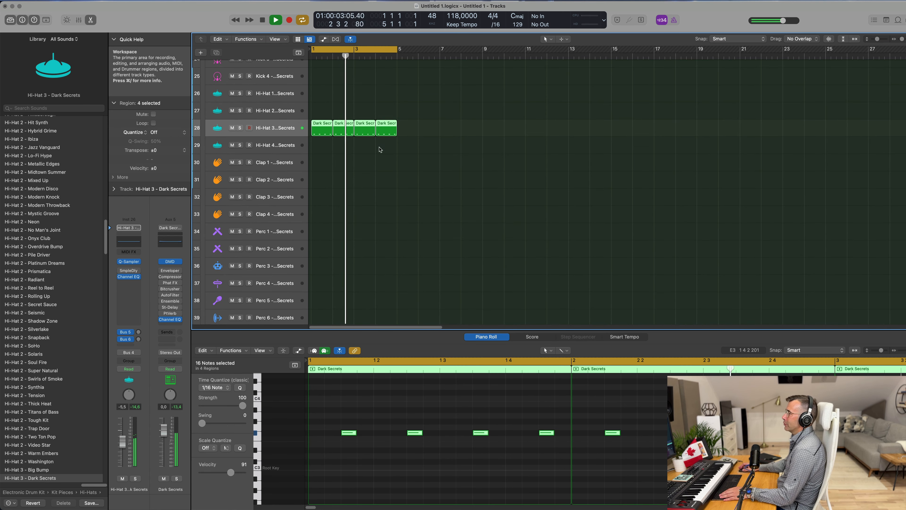
click(328, 97)
drag(321, 129, 321, 161)
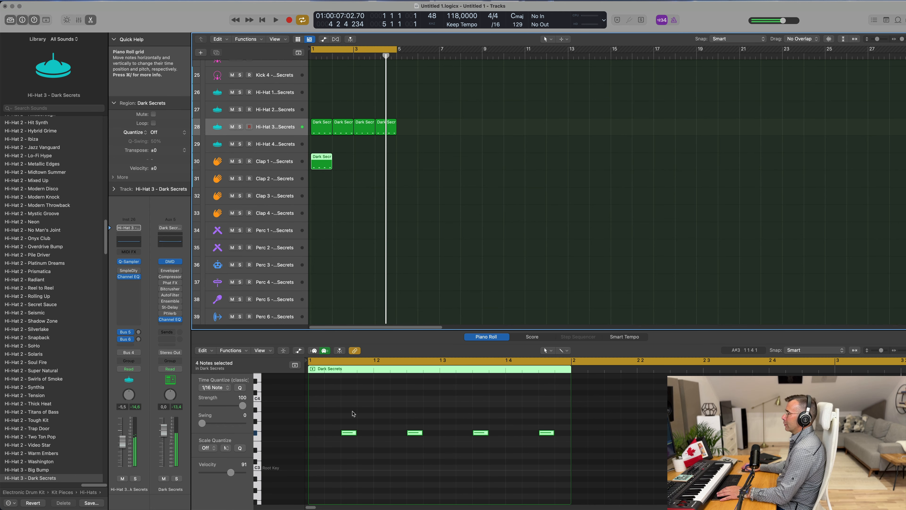
Step: Reduce the copied clap region to a single note, shifting its last note slightly earlier
drag(337, 413, 482, 443)
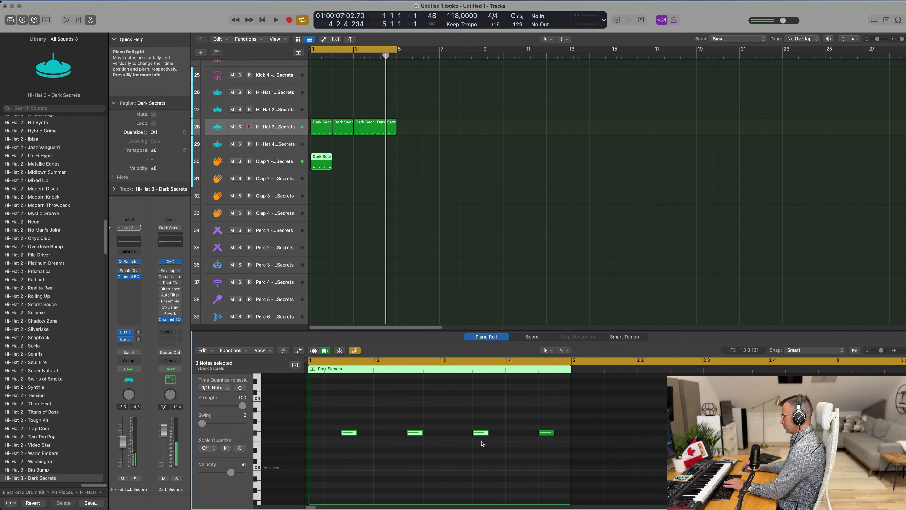
drag(544, 435, 515, 436)
key(space)
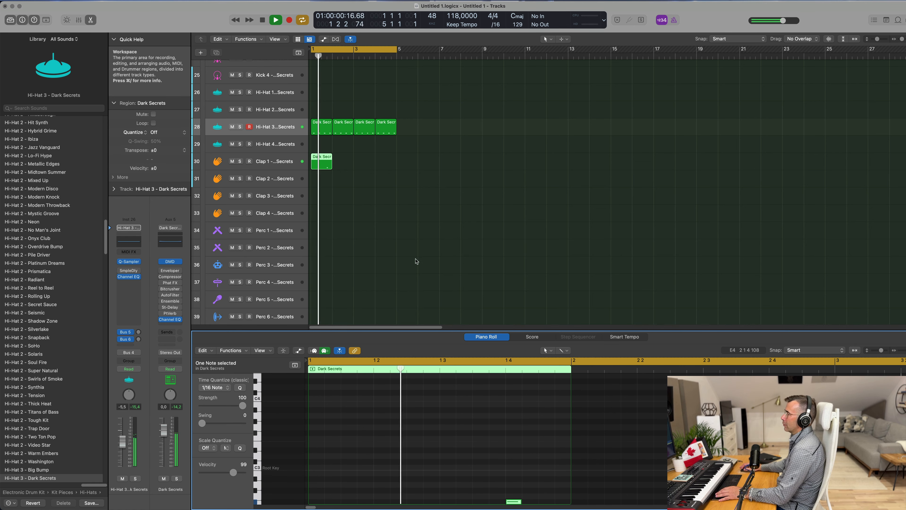
Step: Move the clap region from Clap 1 down onto the Clap 2 track
drag(322, 162, 323, 180)
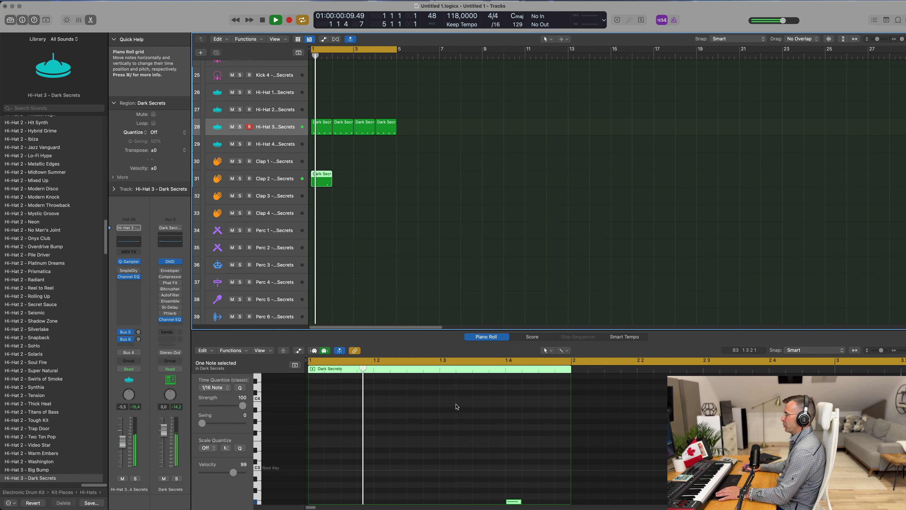
scroll(456, 406, down, 3)
click(348, 180)
click(327, 183)
key(space)
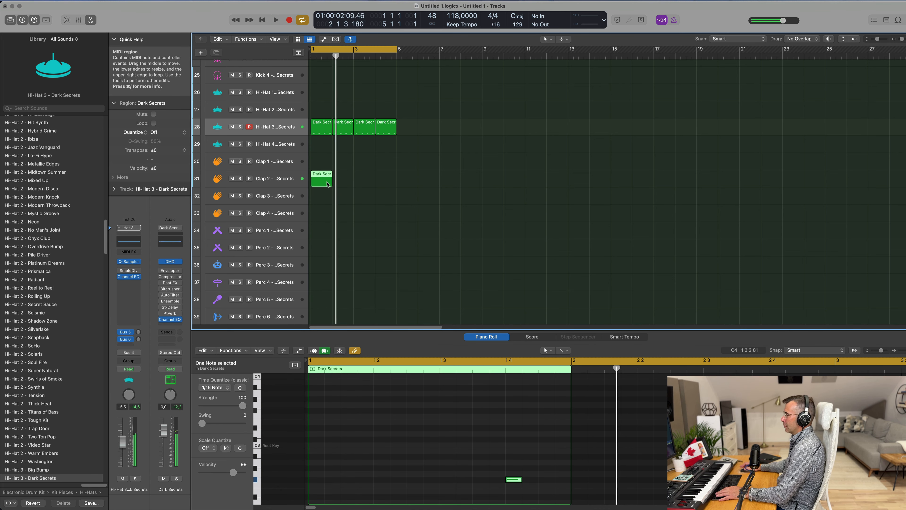
key(space)
Step: Repeat the Clap 2 region three times across bars 1 to 4
key(super+r)
key(super+r)
key(super+r)
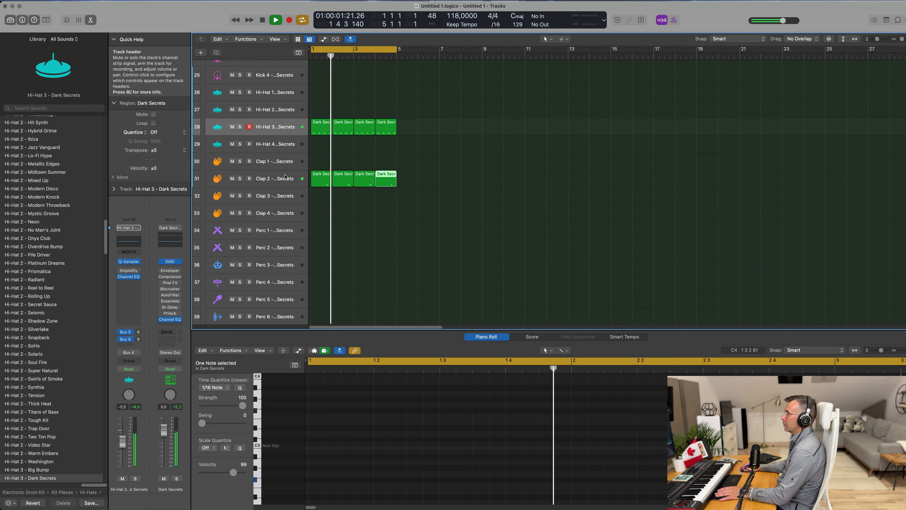
click(285, 177)
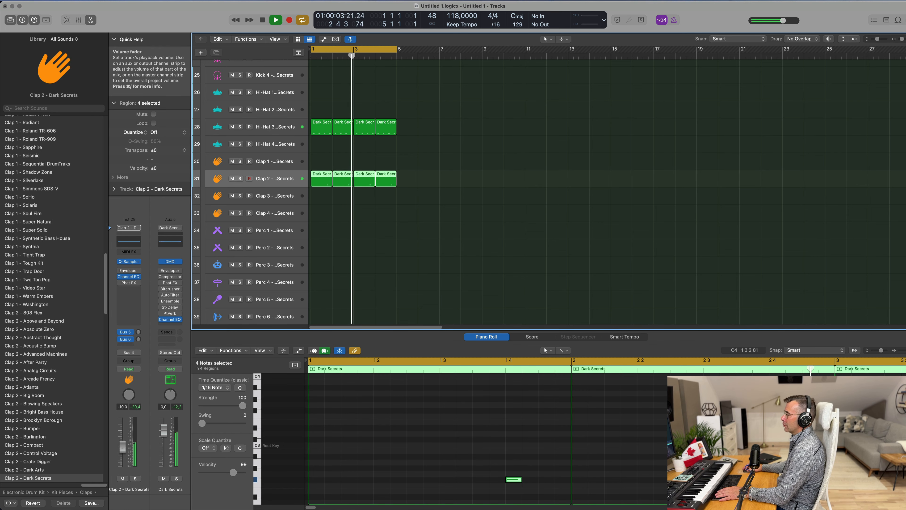
click(406, 246)
Step: Copy the first Hi-Hat 3 region onto the Perc 1 track
scroll(407, 247, down, 1)
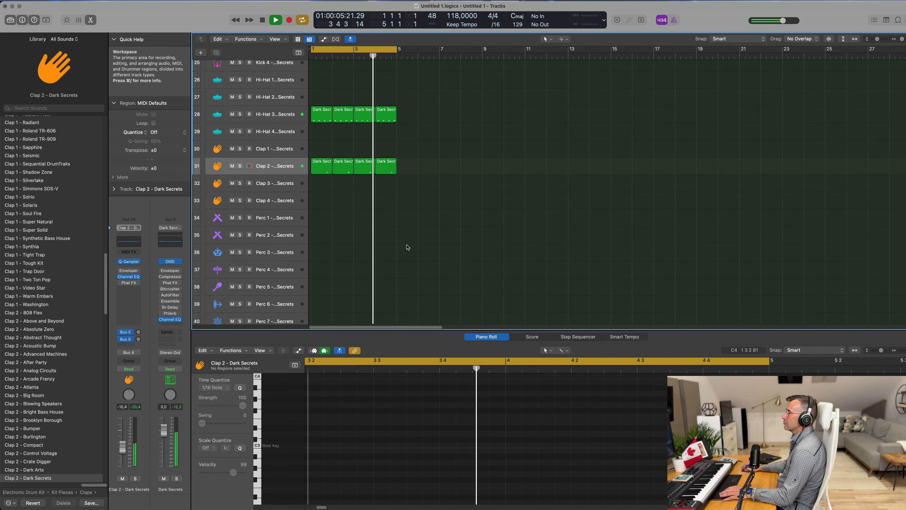
scroll(407, 247, down, 1)
scroll(399, 200, up, 1)
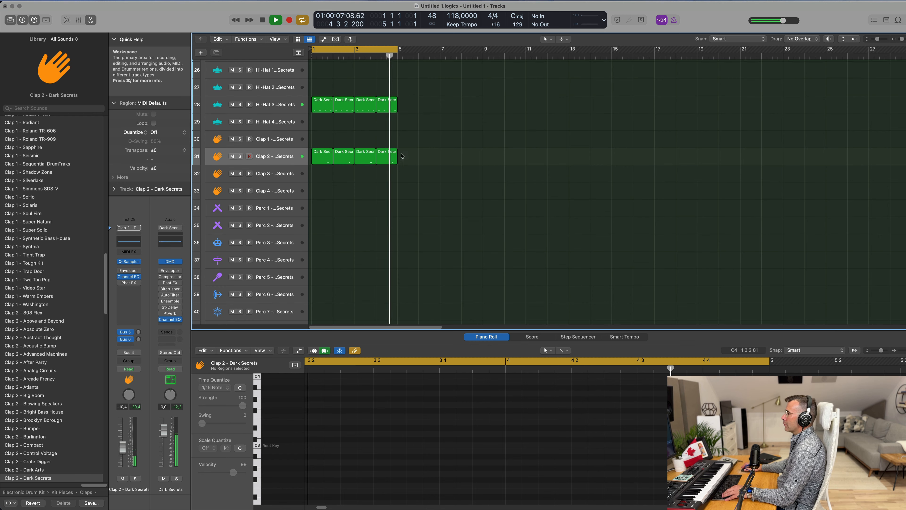
click(322, 108)
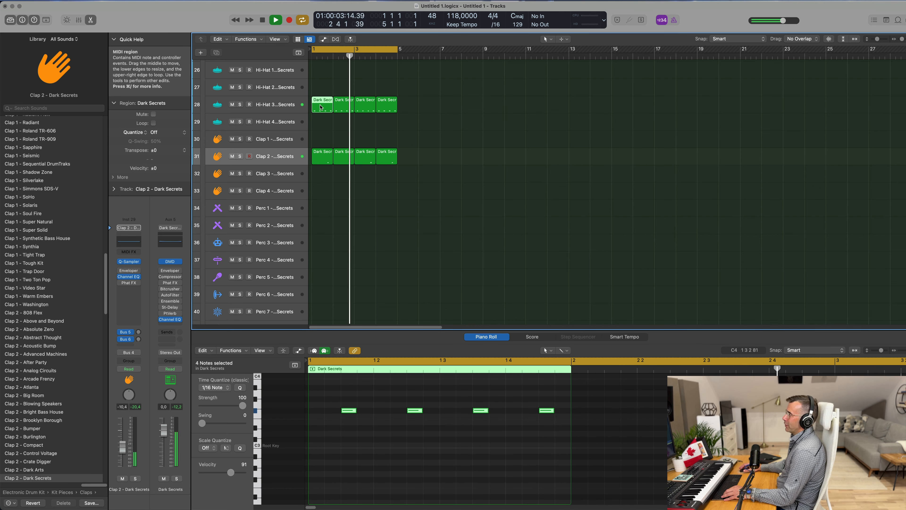
drag(320, 108, 316, 204)
Step: Select the four notes in the Perc 1 region and lower their pitch
click(380, 216)
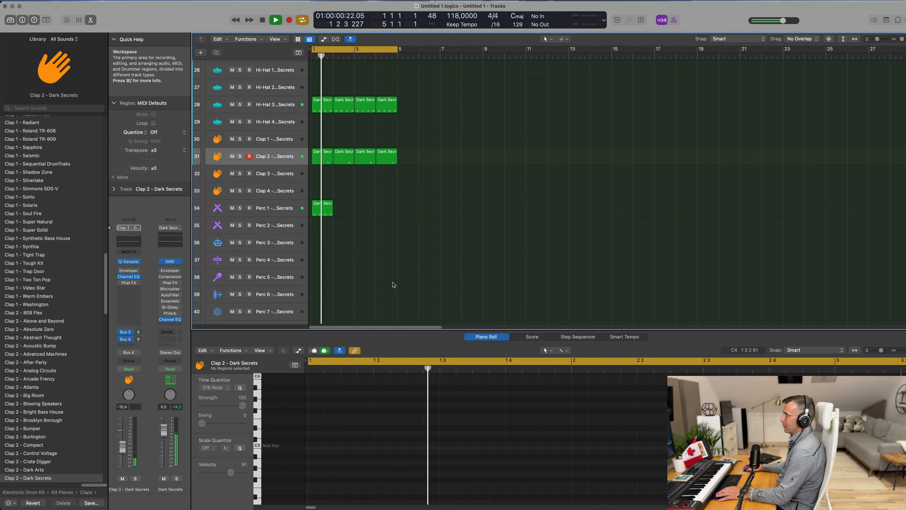
click(315, 205)
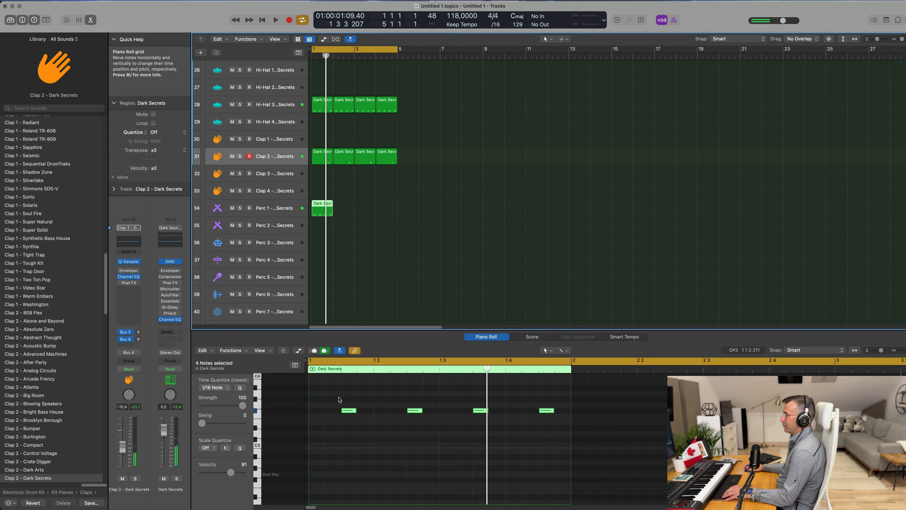
drag(338, 397, 568, 432)
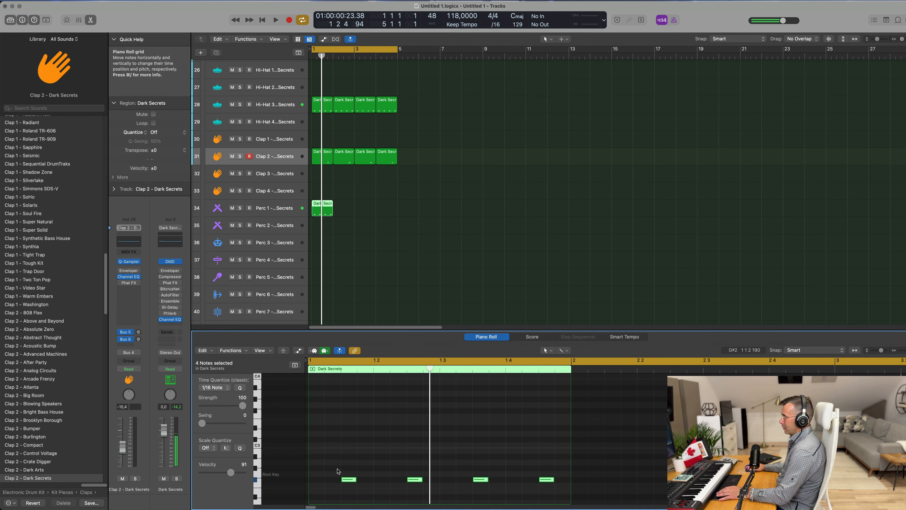
Step: Delete the first two Perc 1 notes and raise each of the remaining two notes a few semitones
drag(337, 470, 413, 486)
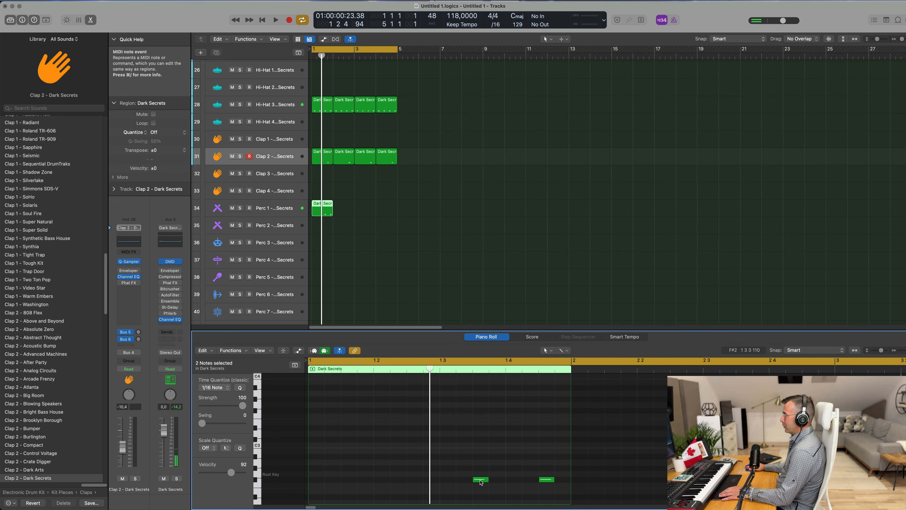
drag(481, 481, 481, 476)
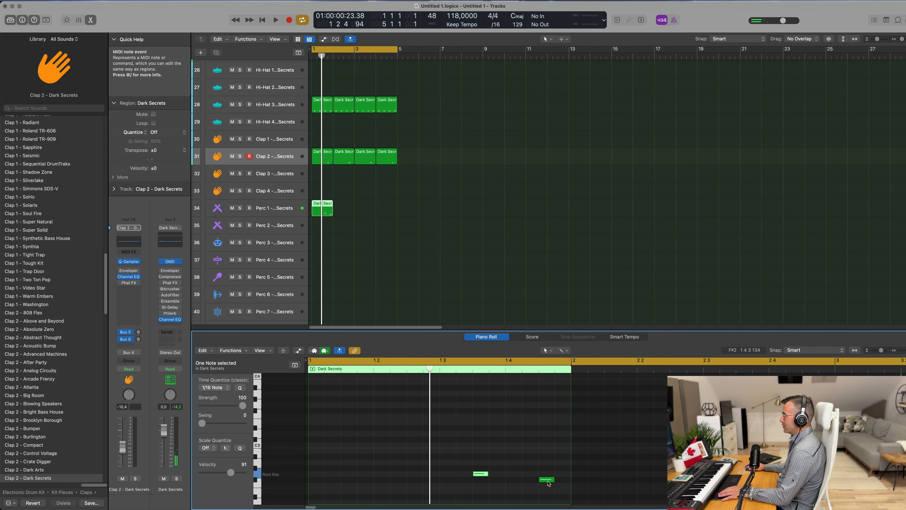
drag(548, 484, 546, 470)
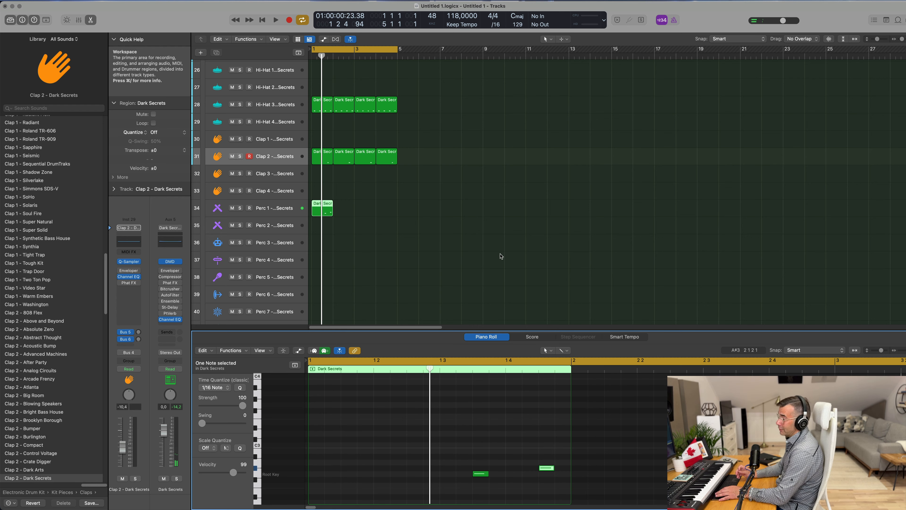
Step: Repeat the Perc 1 region three times across bars 1 to 4 and play the groove
key(space)
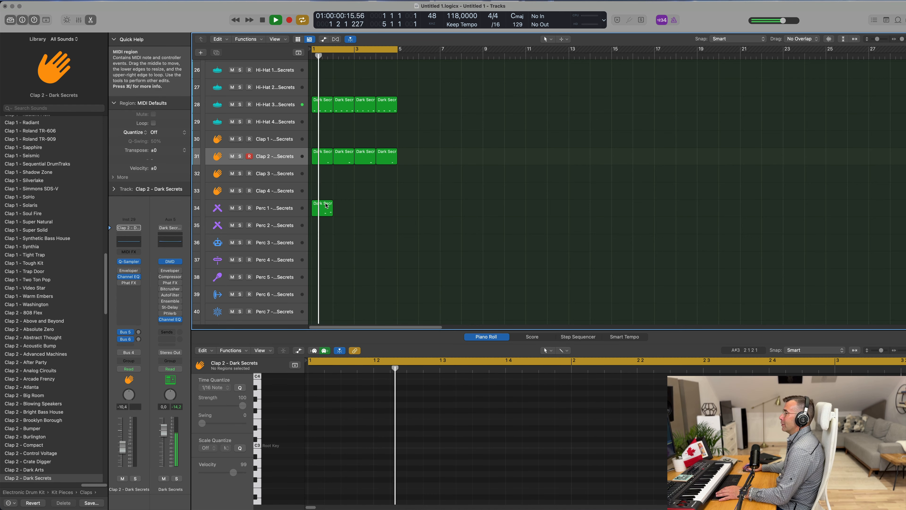
key(space)
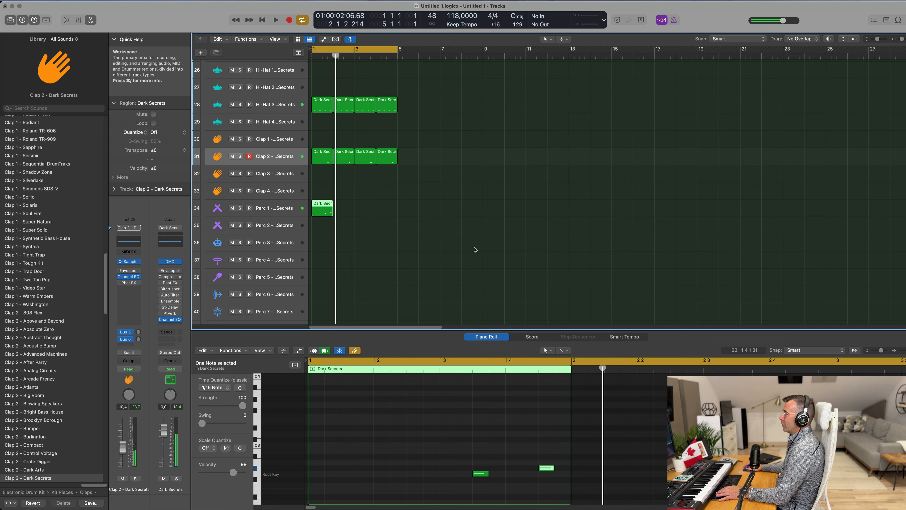
drag(371, 200, 327, 210)
key(super+r)
key(super+r)
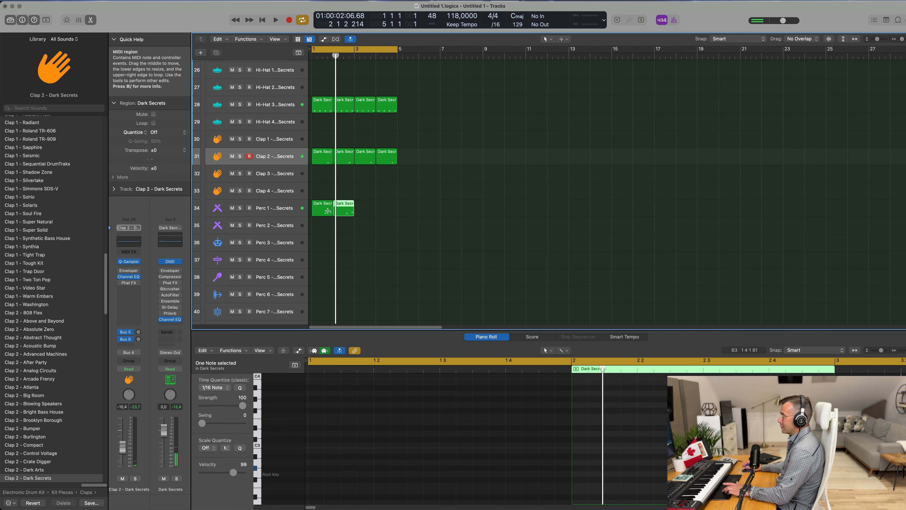
key(super+r)
key(space)
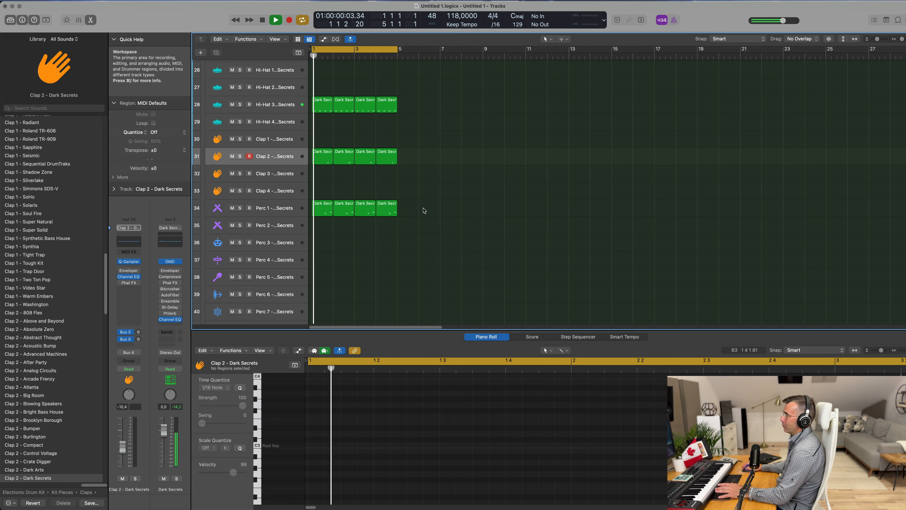
Step: Play back the groove with the Perc 1 track selected to listen to the pattern
click(282, 211)
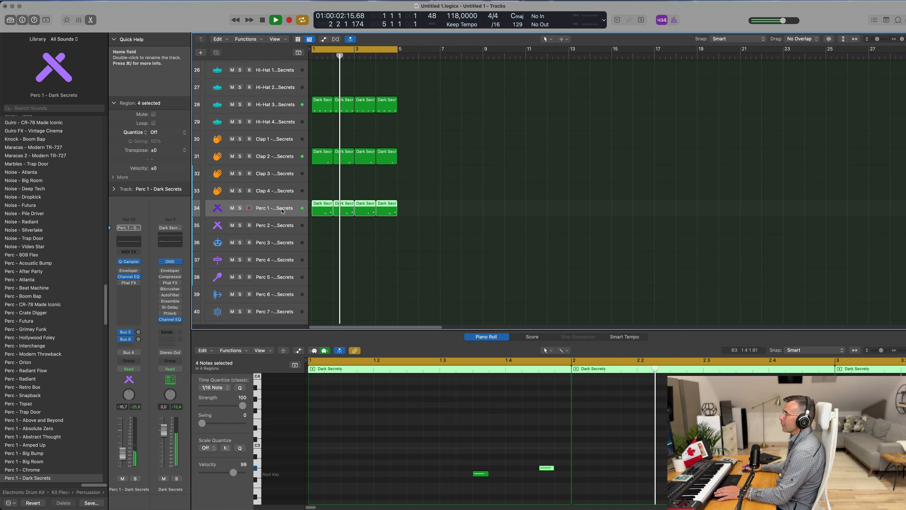
click(419, 186)
key(space)
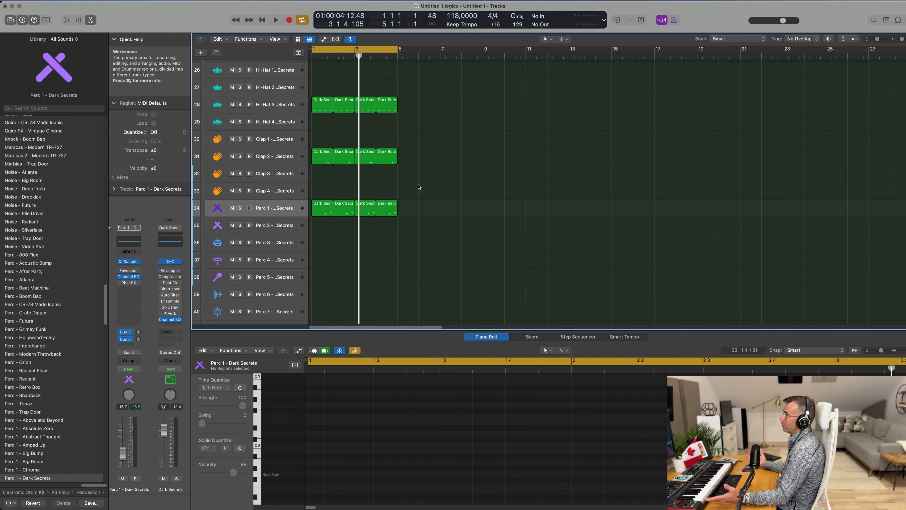
key(space)
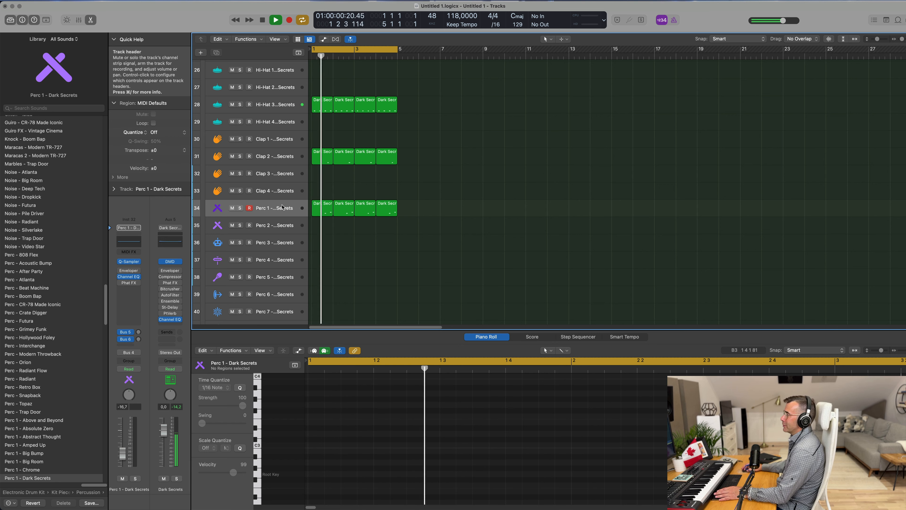
click(282, 214)
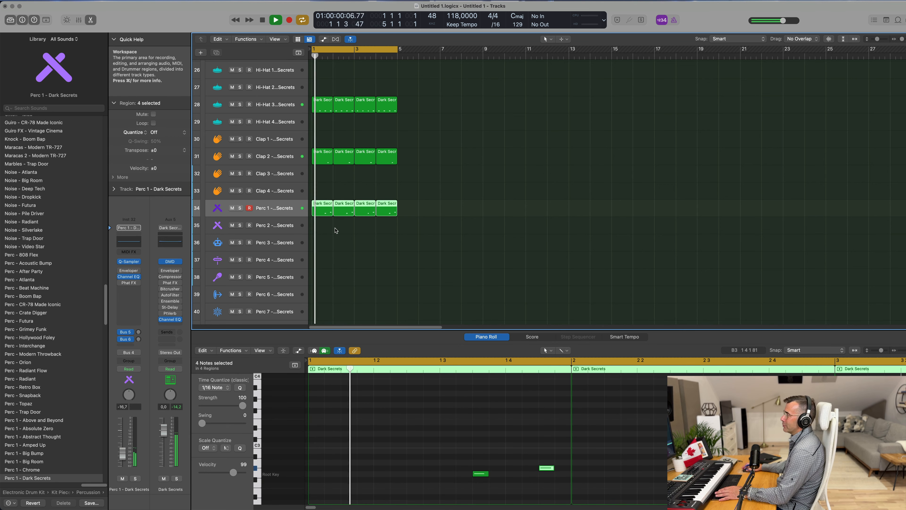
scroll(337, 232, down, 2)
scroll(338, 214, up, 1)
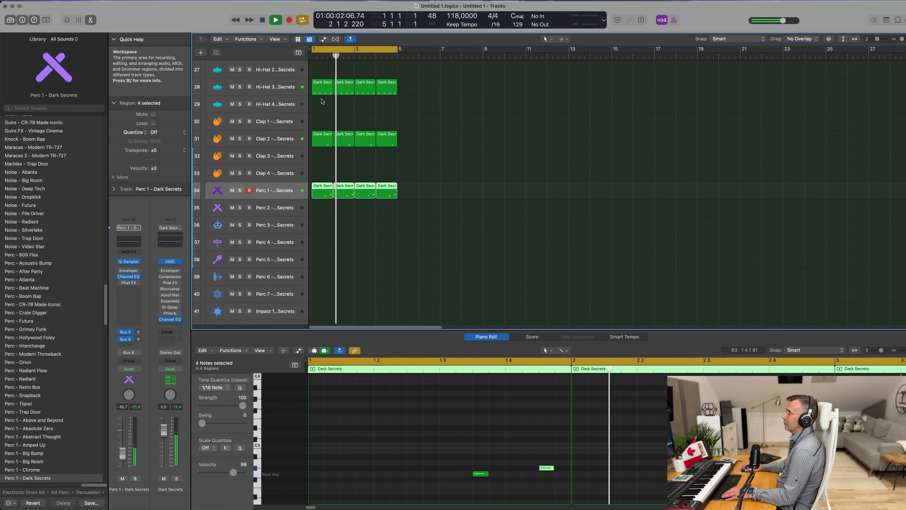
Step: Copy the first Hi-Hat 3 region onto the Perc 5 track and play it
click(322, 87)
drag(318, 165, 317, 261)
key(space)
key(space)
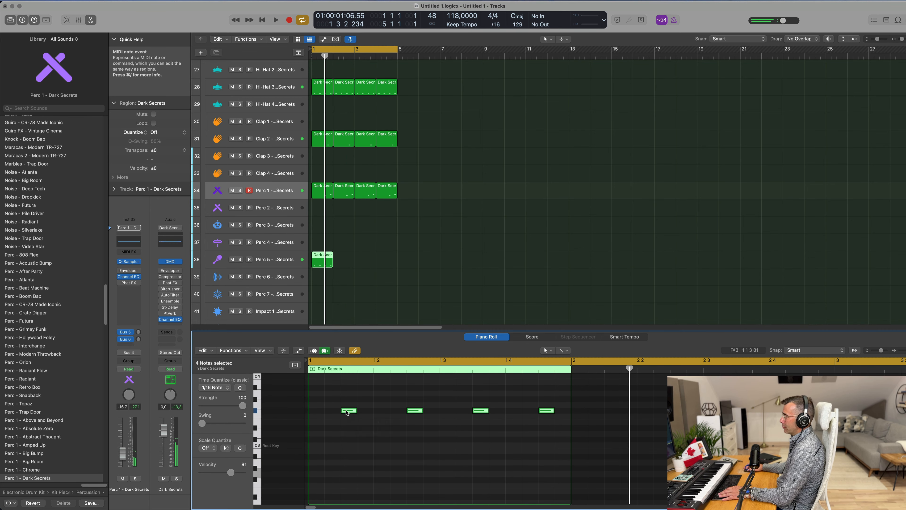
Step: Move the four selected notes in the Perc 5 region down to the C3 row
drag(354, 411, 368, 447)
click(218, 261)
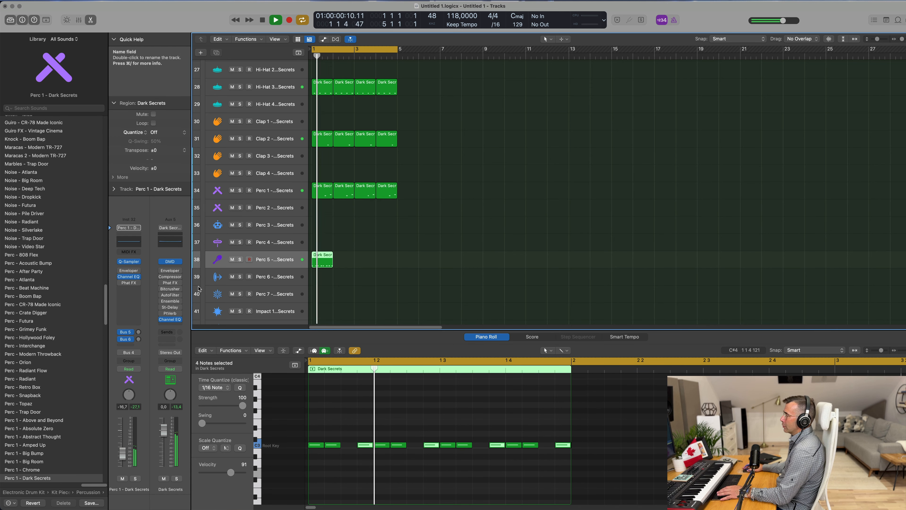
drag(127, 453, 127, 457)
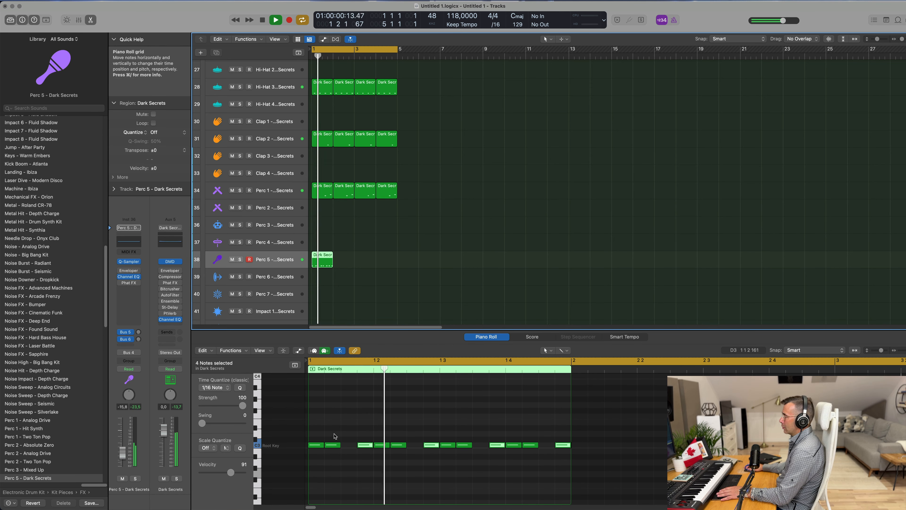
Step: Delete several notes from the Perc 5 region to thin out its pattern, playing to check
click(332, 444)
key(space)
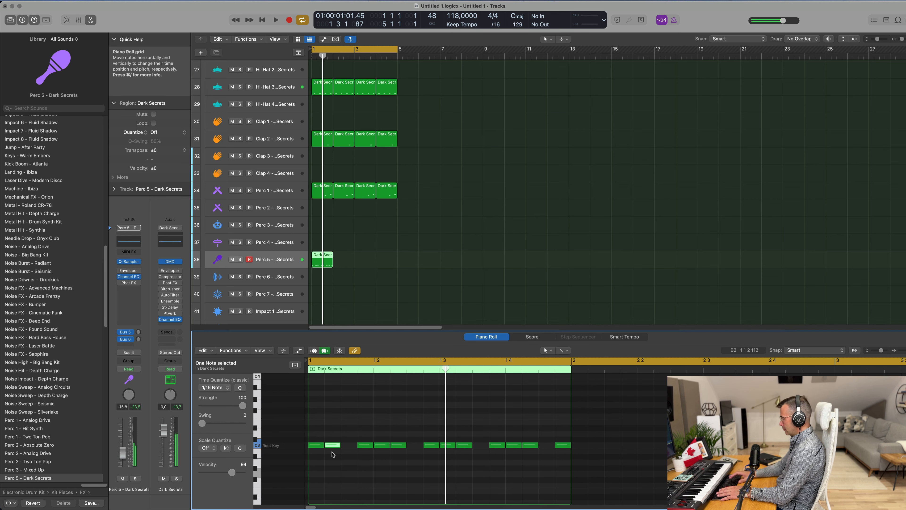
drag(379, 427, 401, 453)
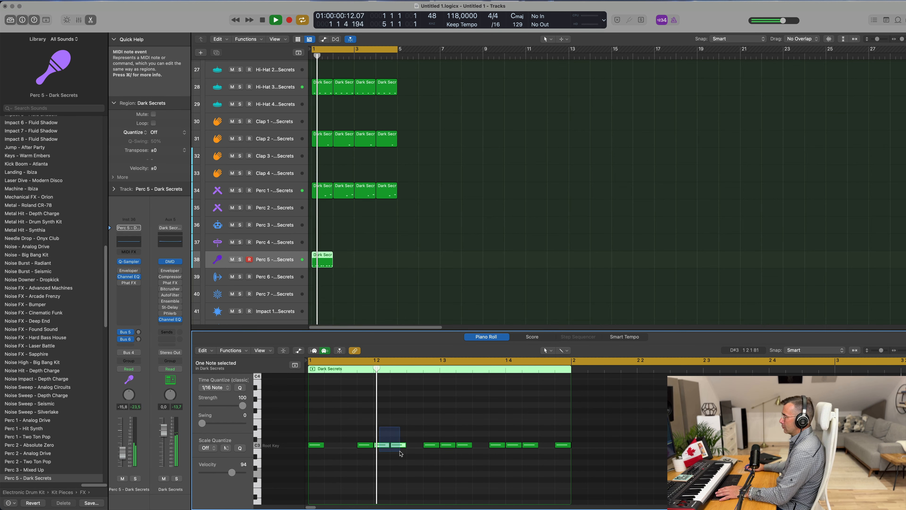
key(Delete)
key(space)
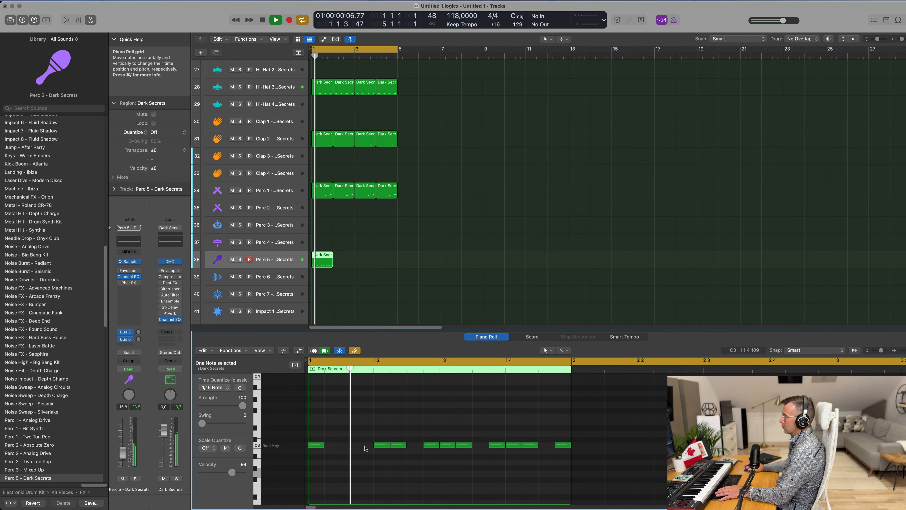
click(436, 446)
key(space)
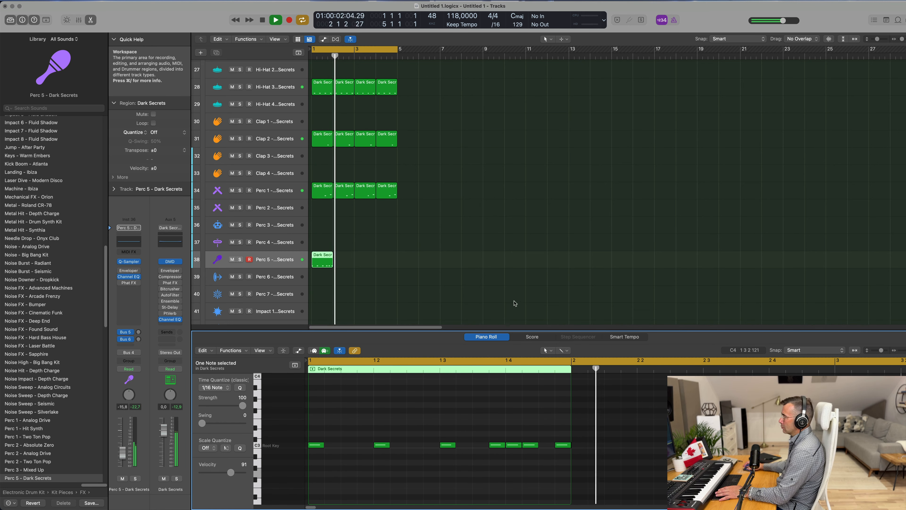
Step: Repeat the Perc 5 region three times so it covers bars 1 to 4
click(325, 261)
key(super+r)
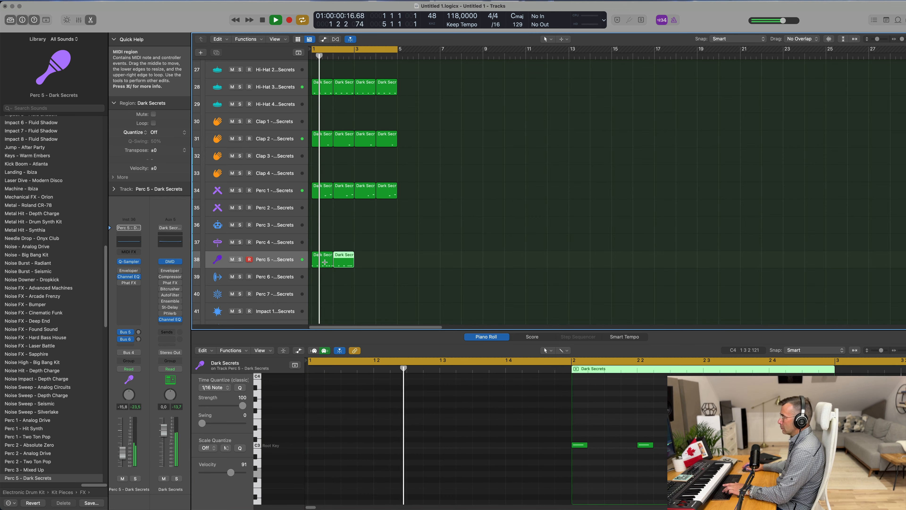
key(super+r)
key(super+r)
click(285, 262)
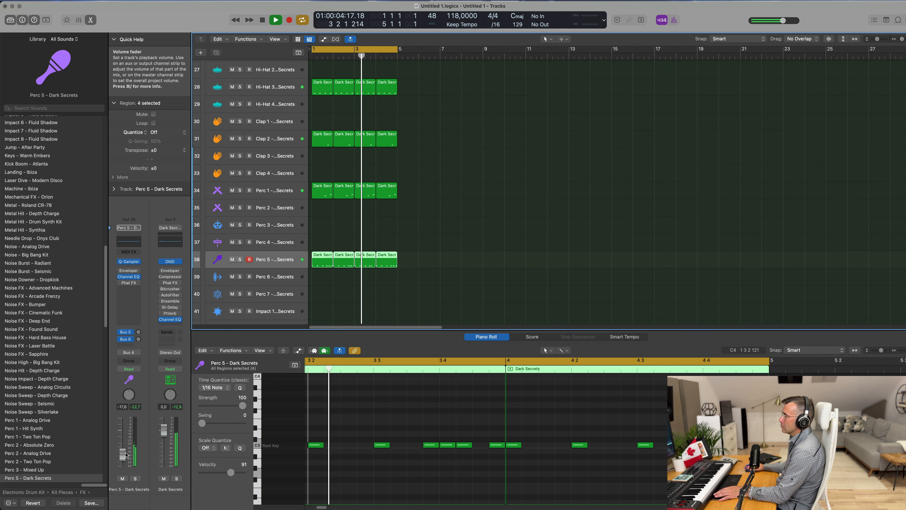
Step: Select the Inst 1 track, open the Loop Browser, clear its filters and search for conga
scroll(439, 287, down, 6)
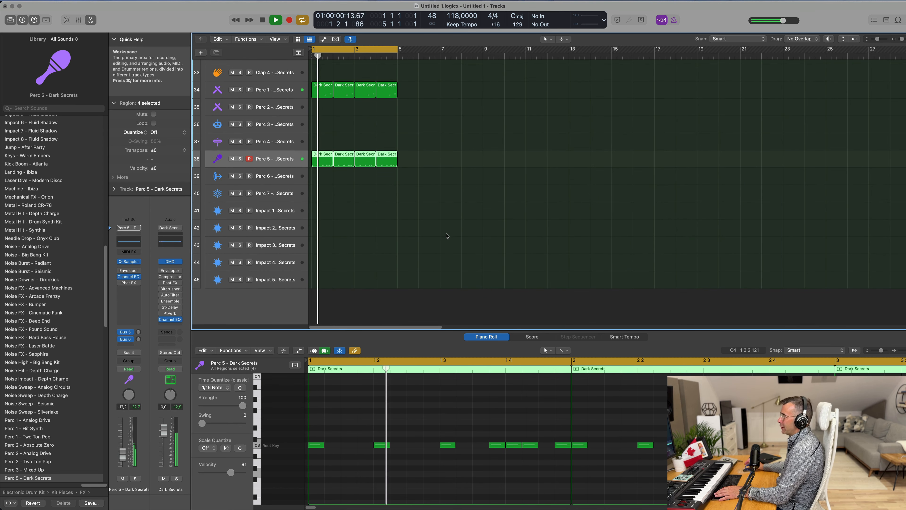
scroll(446, 234, up, 10)
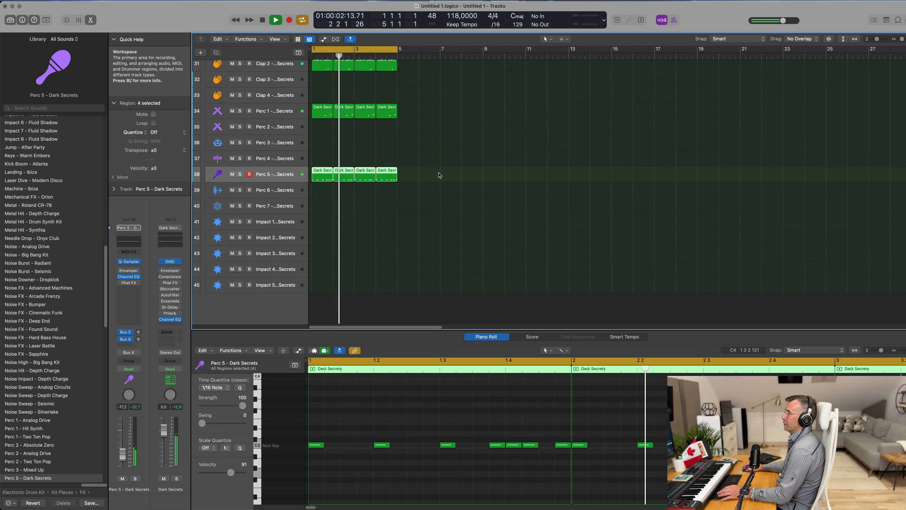
scroll(273, 71, up, 1)
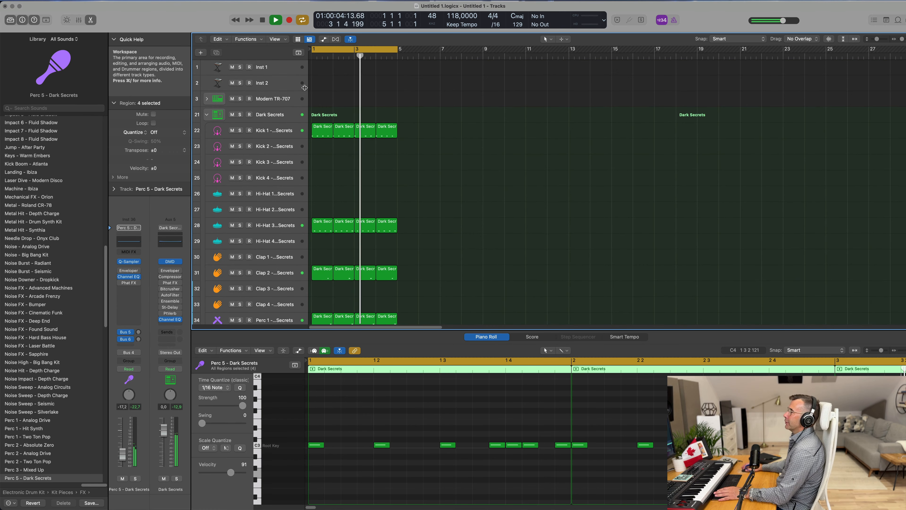
click(273, 66)
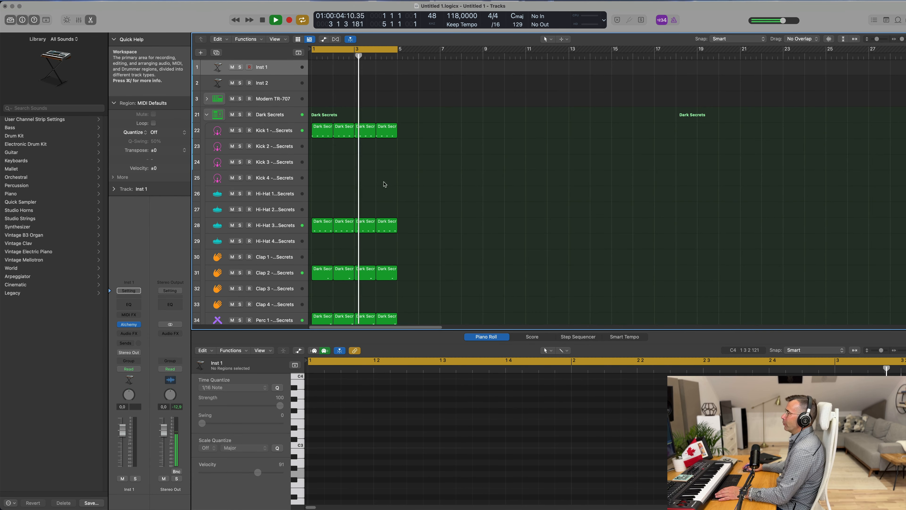
scroll(384, 184, down, 10)
click(897, 19)
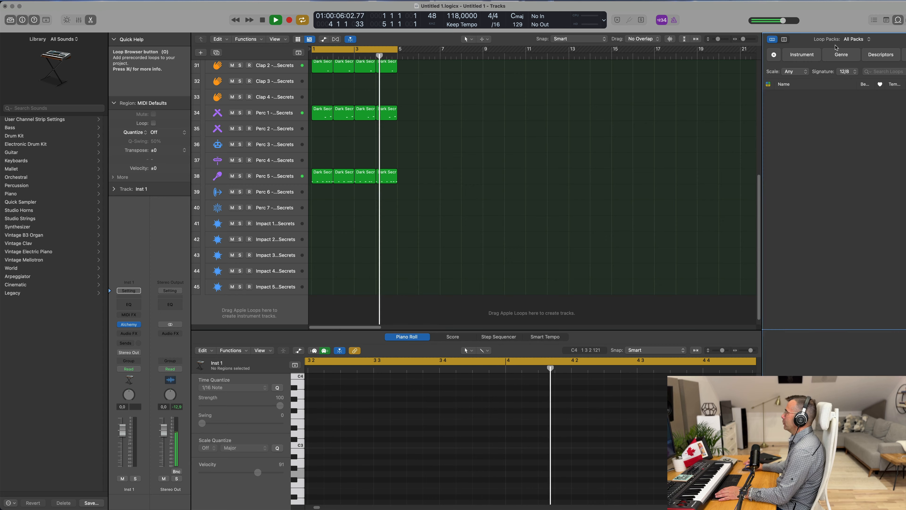
click(774, 55)
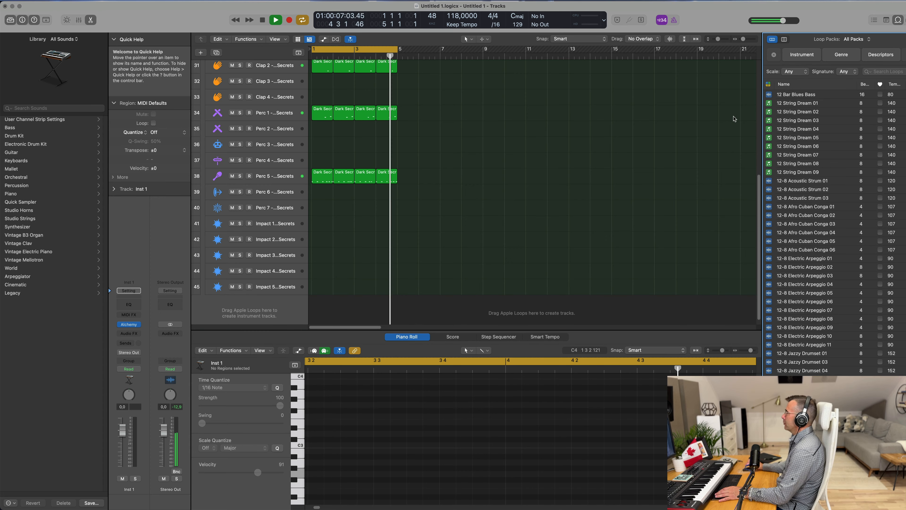
click(863, 73)
text(cong)
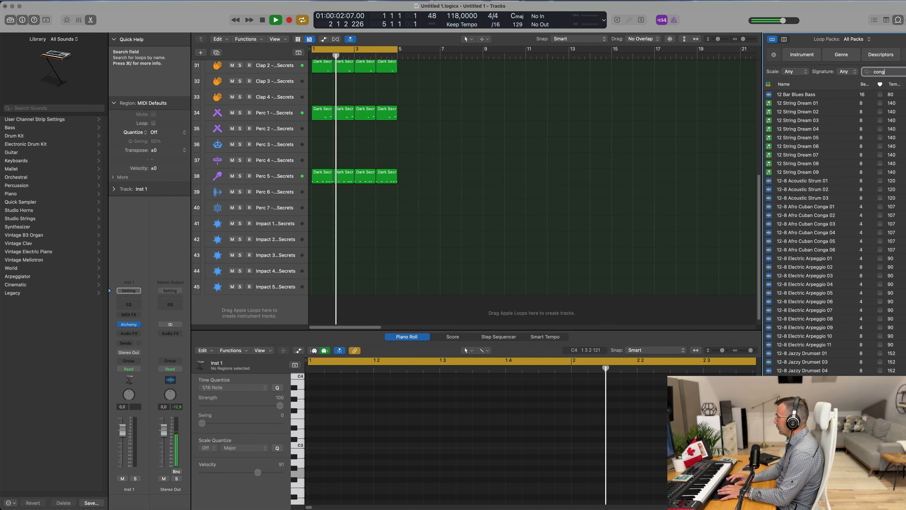
text(a)
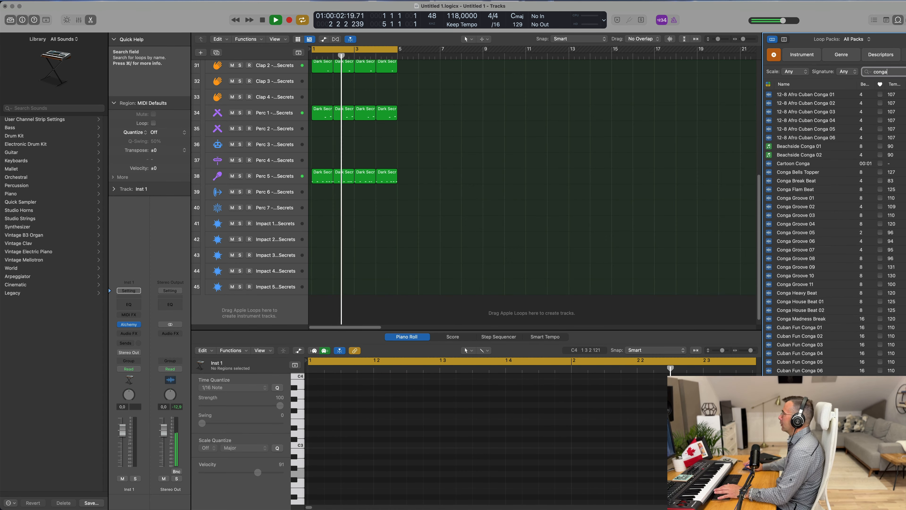
Step: Preview several conga loops in the Loop Browser results
click(820, 94)
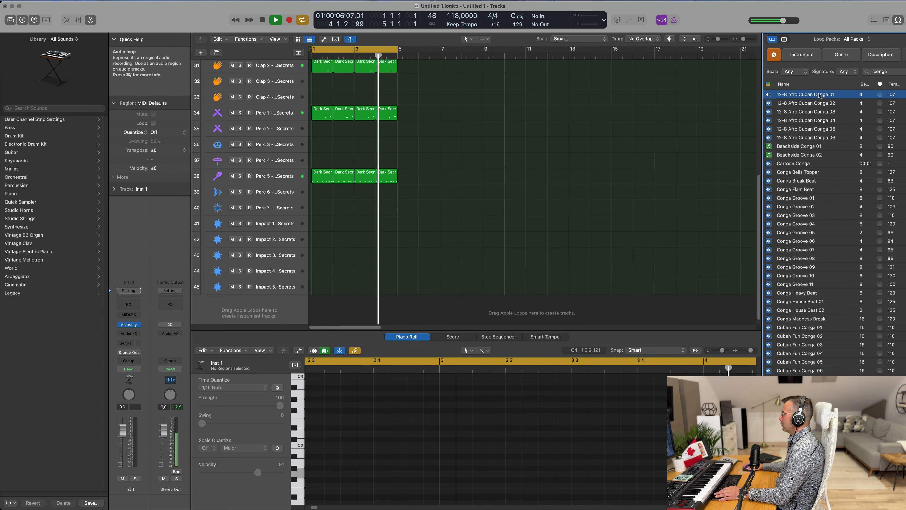
click(797, 502)
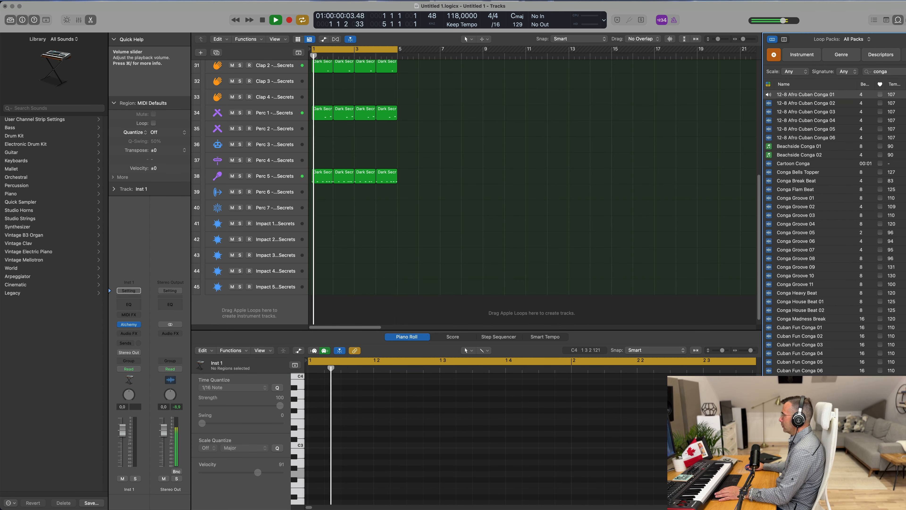
click(799, 164)
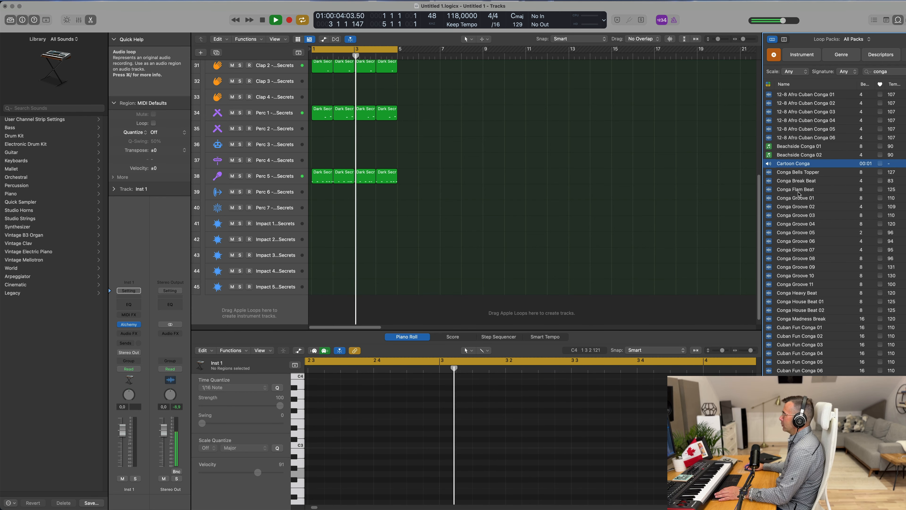
click(799, 198)
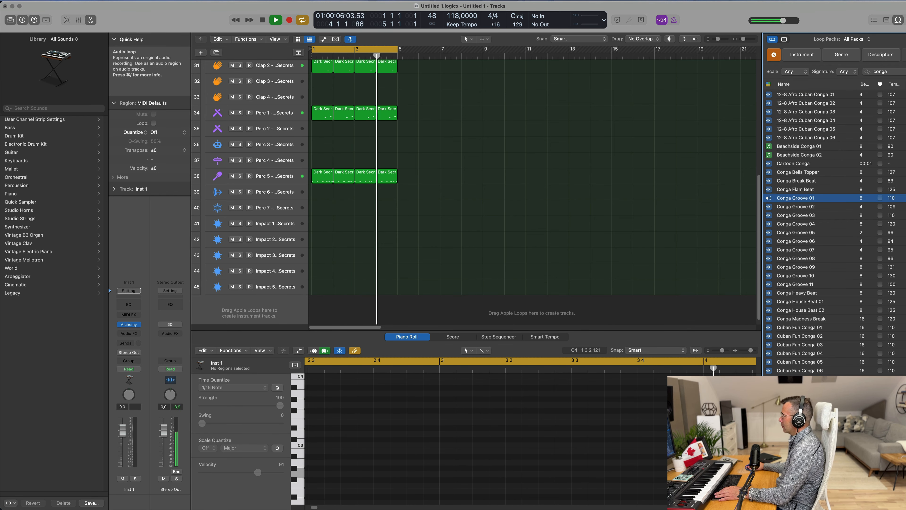
scroll(547, 231, down, 1)
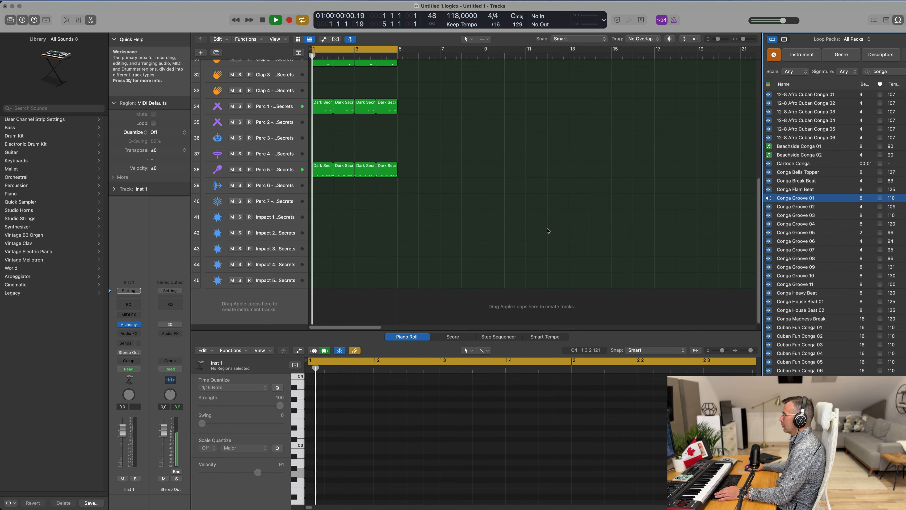
click(801, 206)
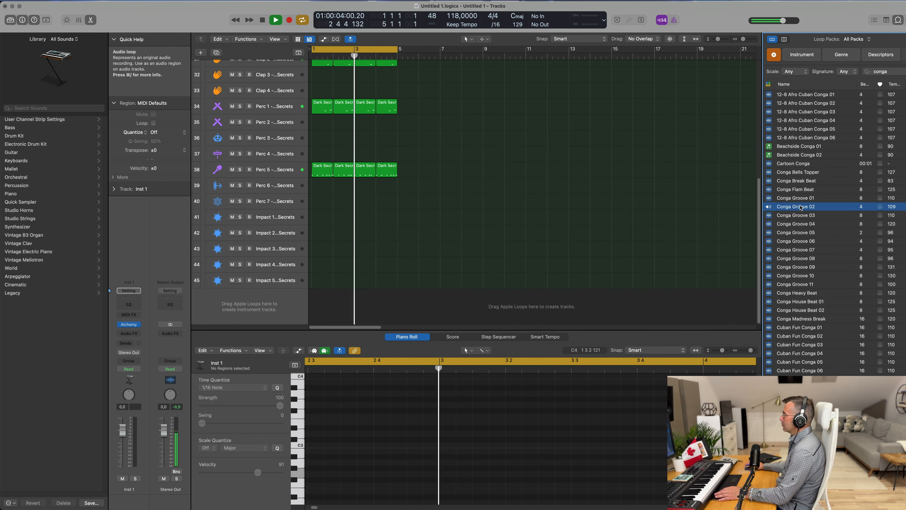
click(798, 232)
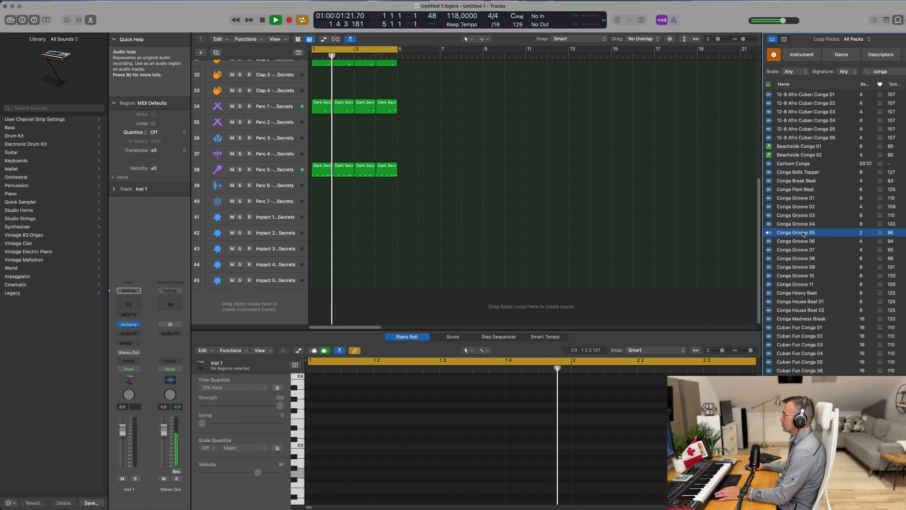
Step: Add the Conga Groove 05 loop to the arrangement as a new track starting at bar 1
drag(804, 233, 348, 298)
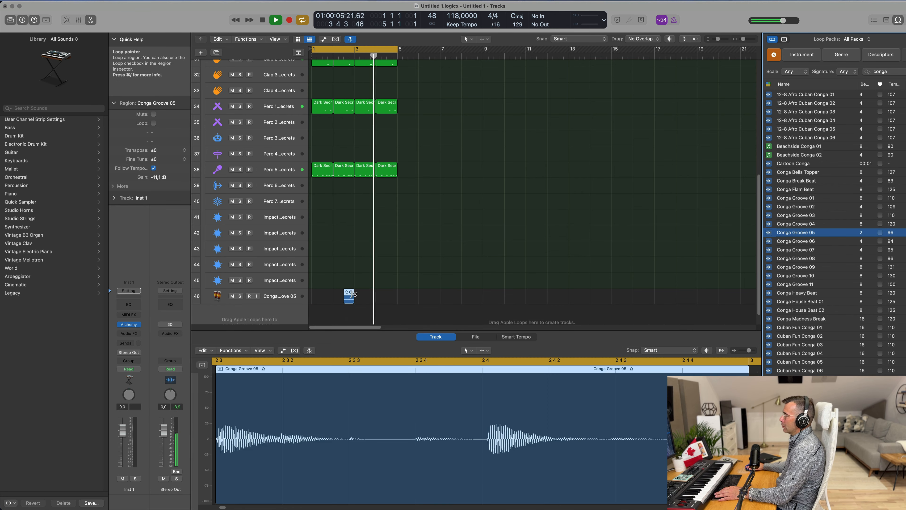
click(347, 292)
click(318, 295)
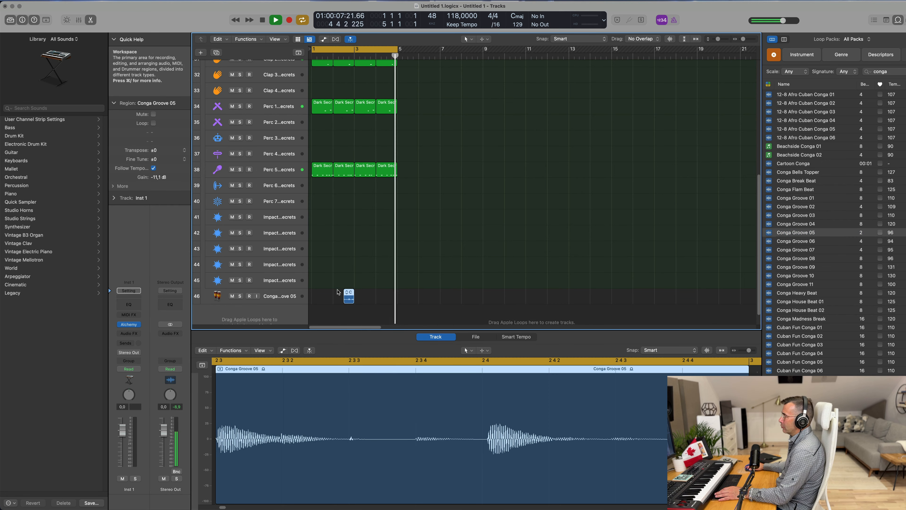
drag(349, 298, 329, 300)
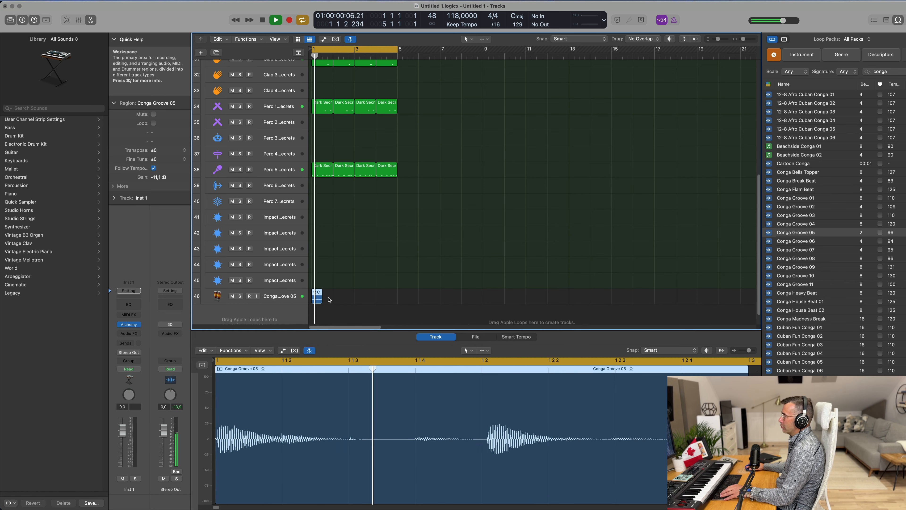
Step: Loop the Conga Groove 05 region so it fills bars 1 to 4
scroll(331, 300, up, 5)
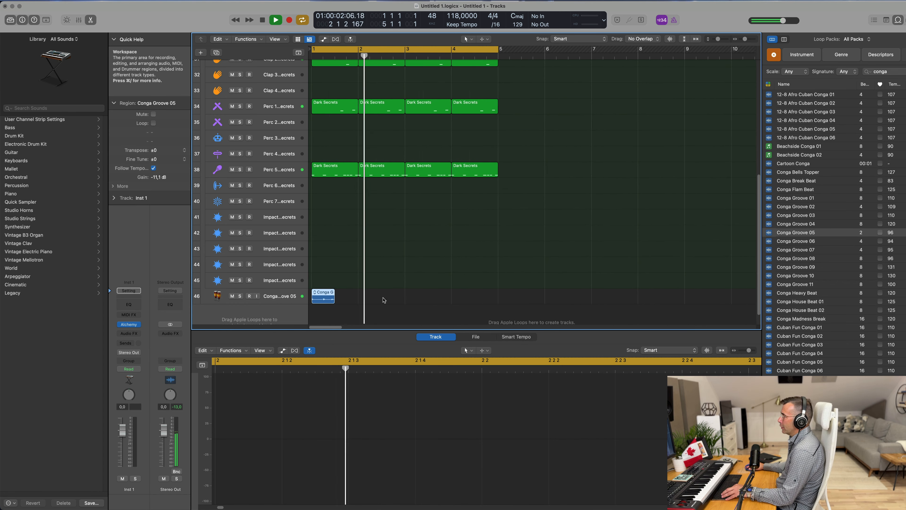
scroll(383, 300, up, 3)
drag(331, 298, 414, 297)
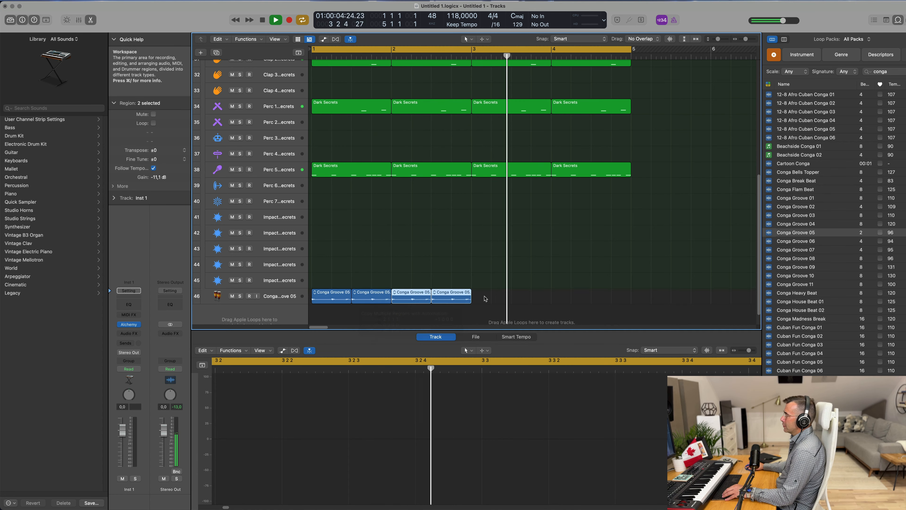
mouse_move(485, 299)
mouse_down()
mouse_move(337, 297)
mouse_move(500, 301)
mouse_up()
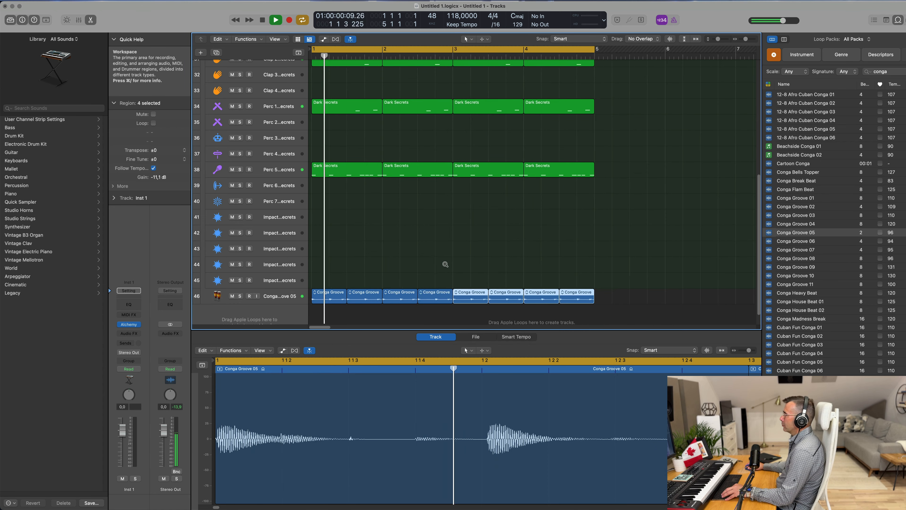
Step: Select the Conga Groove 05 track and lower its volume fader slightly
scroll(445, 264, down, 5)
scroll(392, 271, right, 2)
click(280, 298)
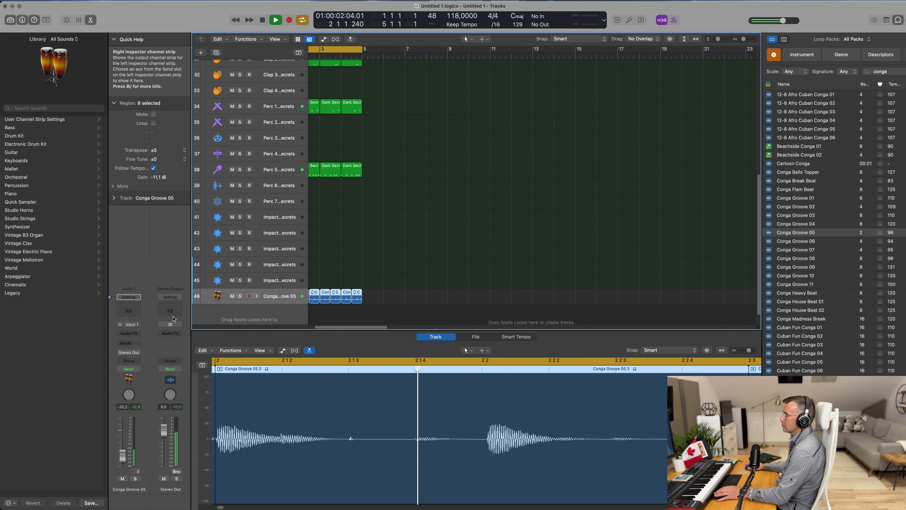
drag(122, 460, 121, 457)
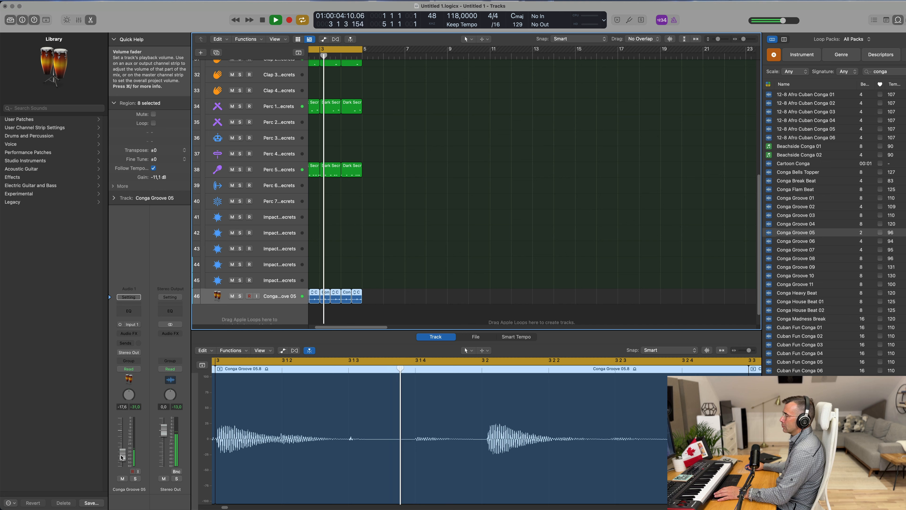
Step: Preview the Conga House Beat 02 and Conga House Beat 01 loops in the Loop Browser
scroll(417, 235, down, 2)
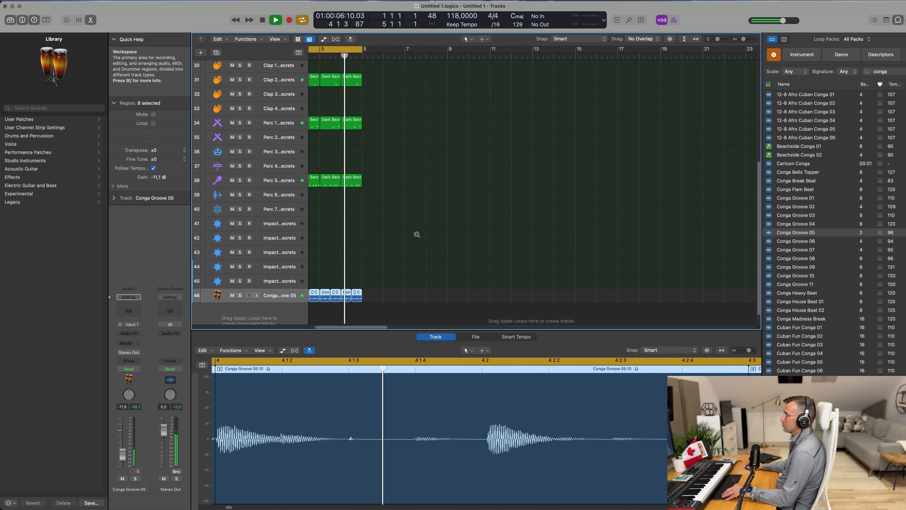
scroll(417, 234, down, 1)
scroll(805, 302, down, 3)
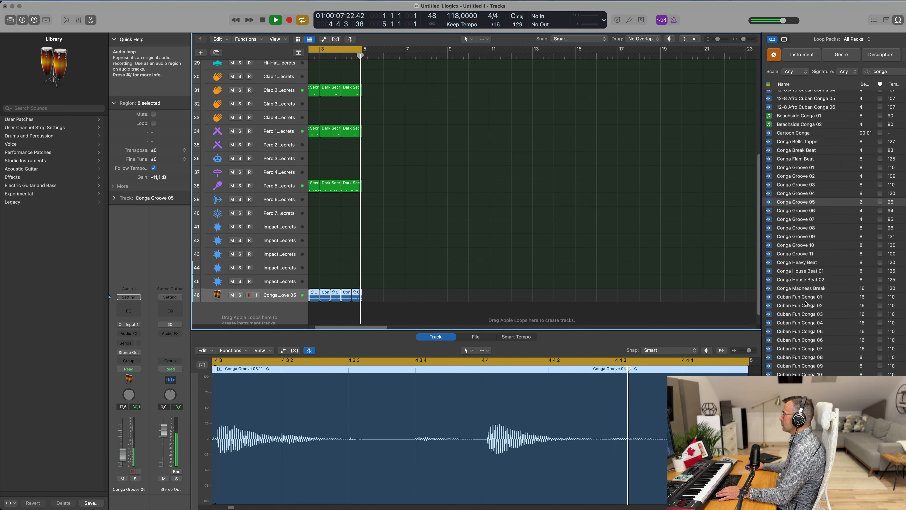
click(810, 279)
scroll(815, 284, down, 5)
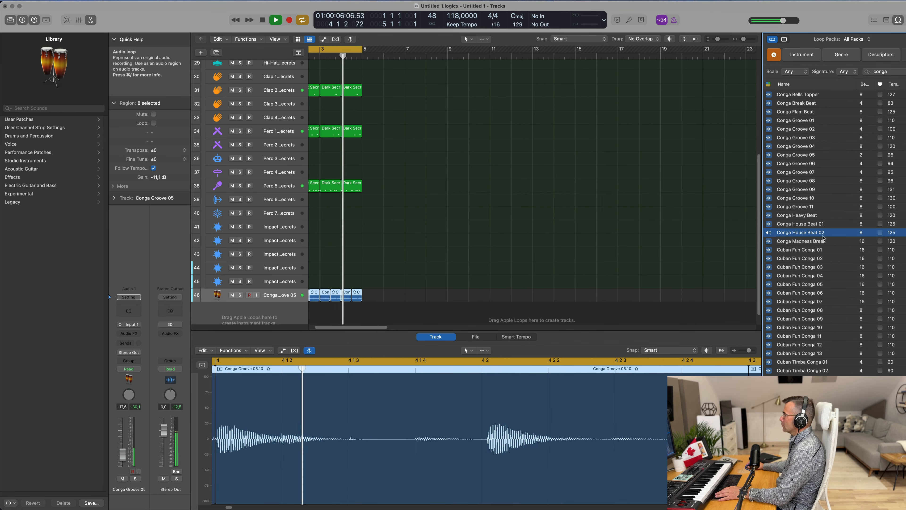
click(800, 225)
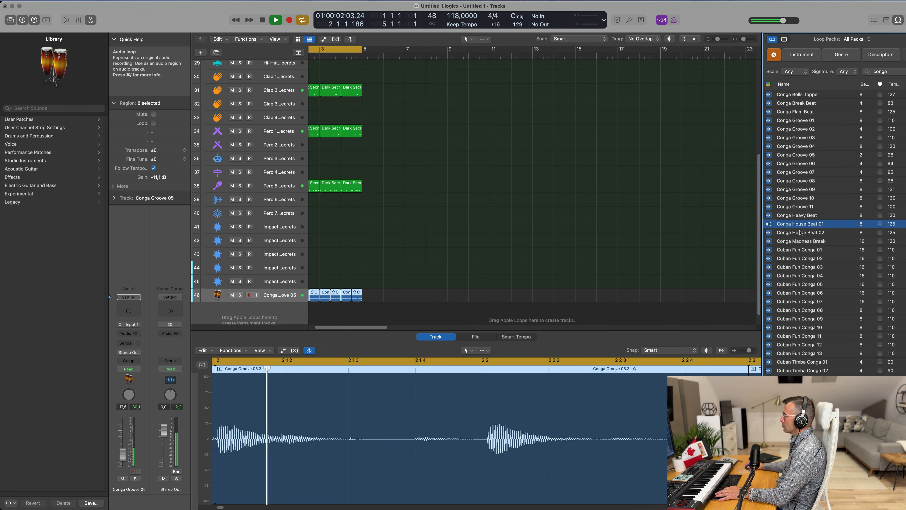
Step: Add Conga House Beat 01 as a new track, move its region to bar 1 and repeat it once
drag(803, 227, 369, 307)
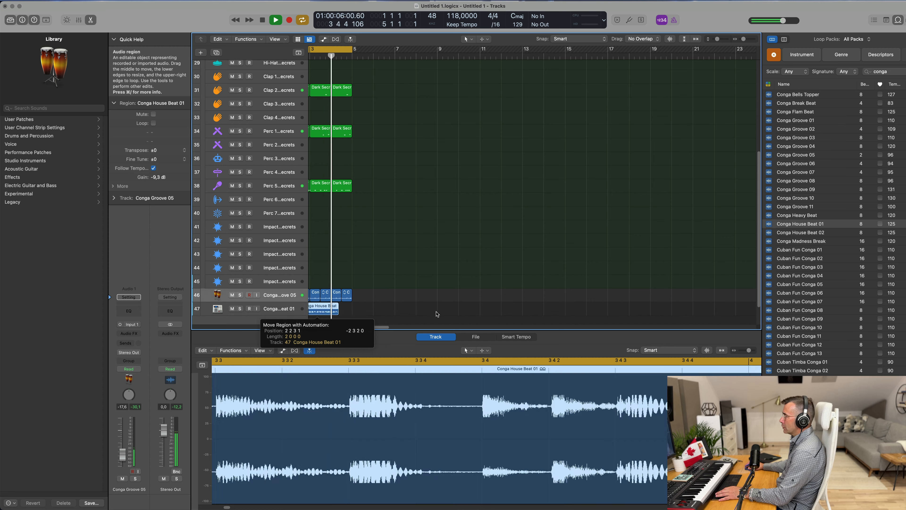
key(space)
drag(355, 308, 334, 311)
key(super+r)
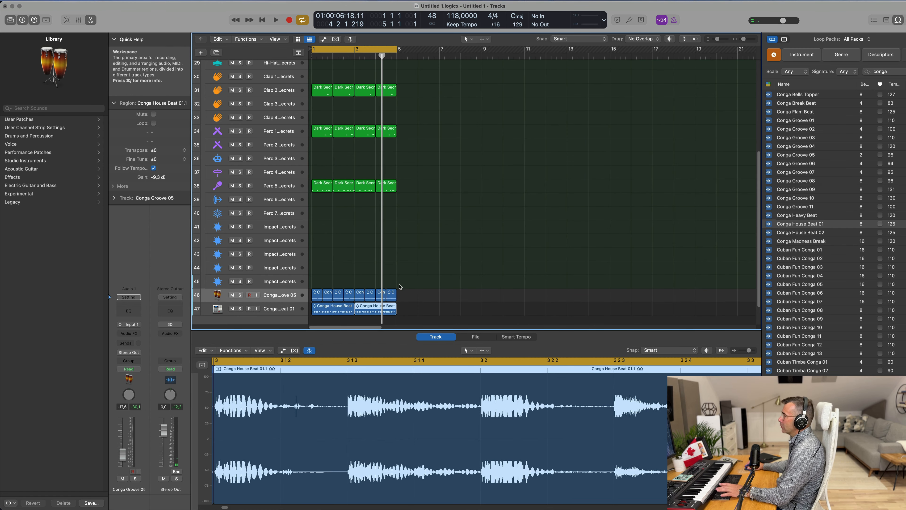
Step: Show the control bar toolbar and enlarge the Inst 1 track with Track Zoom
key(space)
click(278, 314)
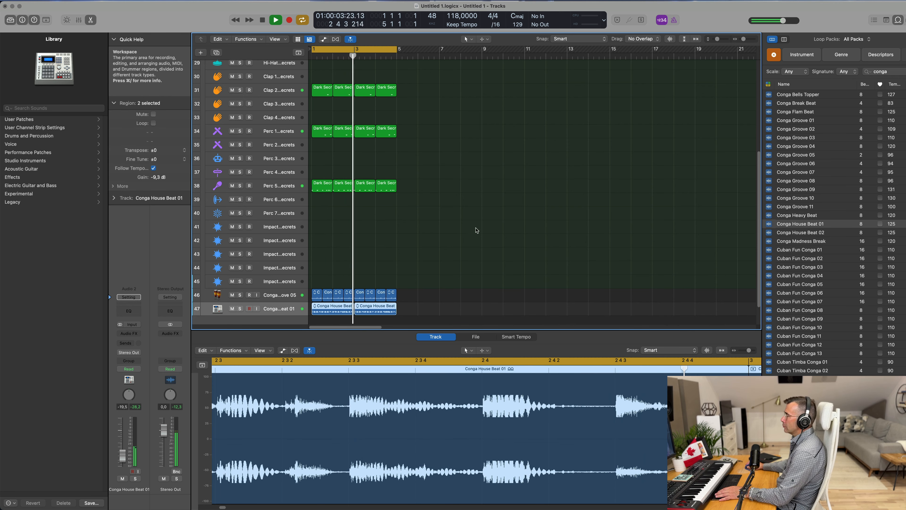
scroll(466, 239, down, 3)
scroll(466, 239, down, 3)
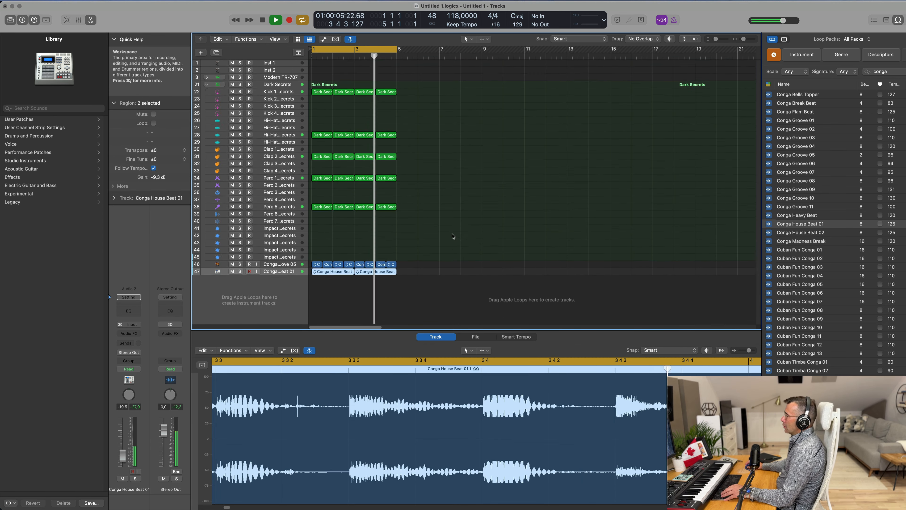
click(283, 63)
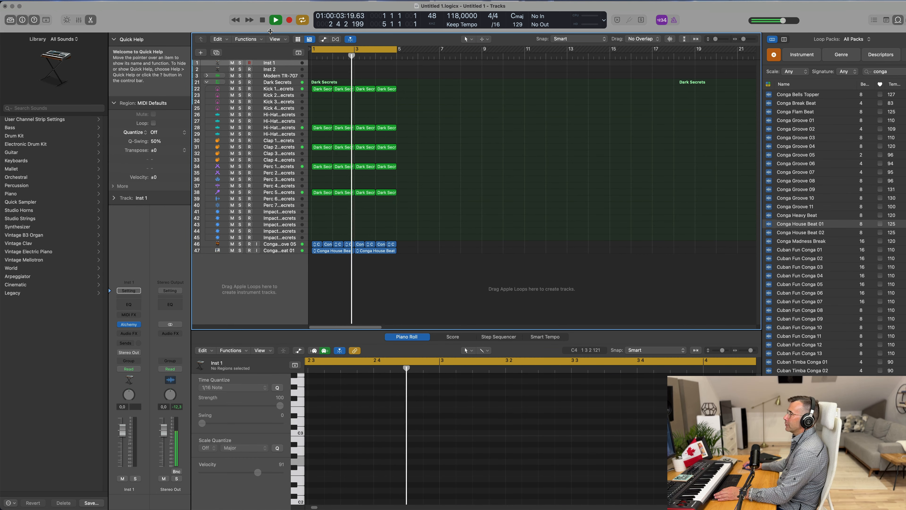
key(ctrl+alt+super+t)
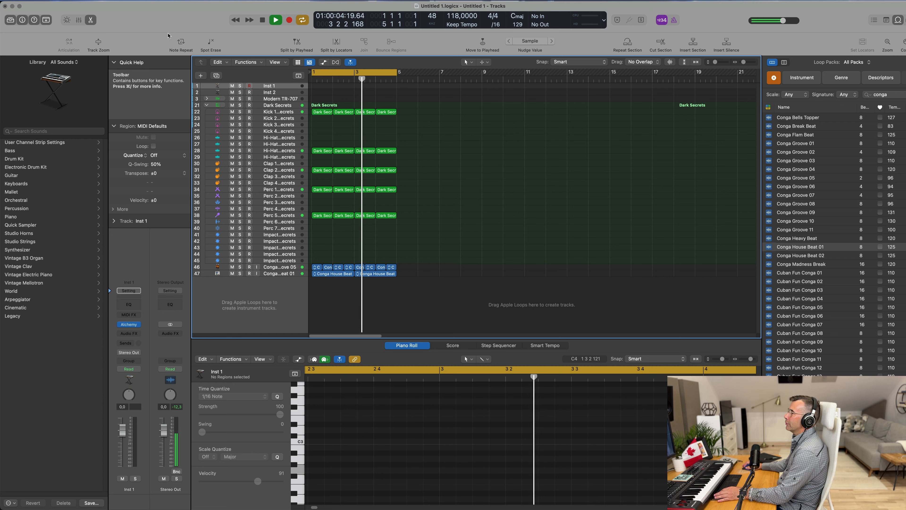
click(98, 42)
drag(269, 113, 270, 138)
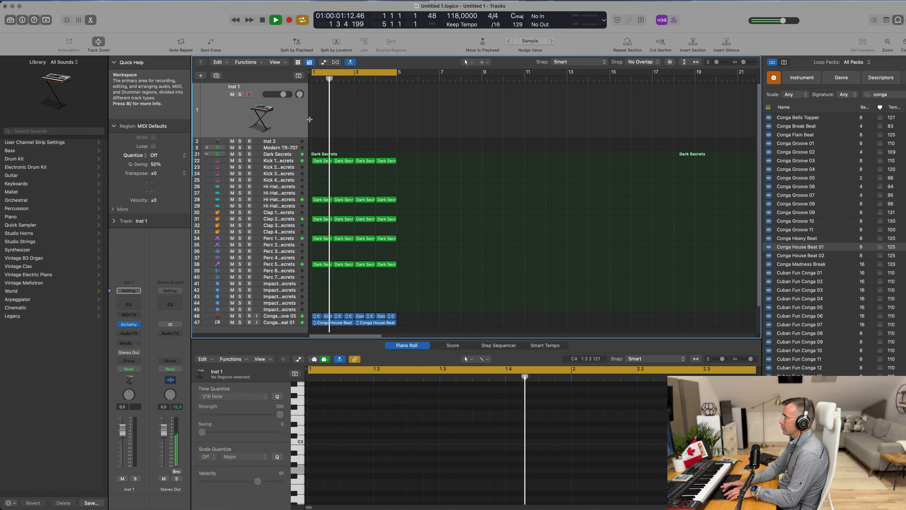
Step: Select all regions and repeat them three times so the groove runs to bar 17
key(super+a)
key(super+r)
key(super+r)
key(super+r)
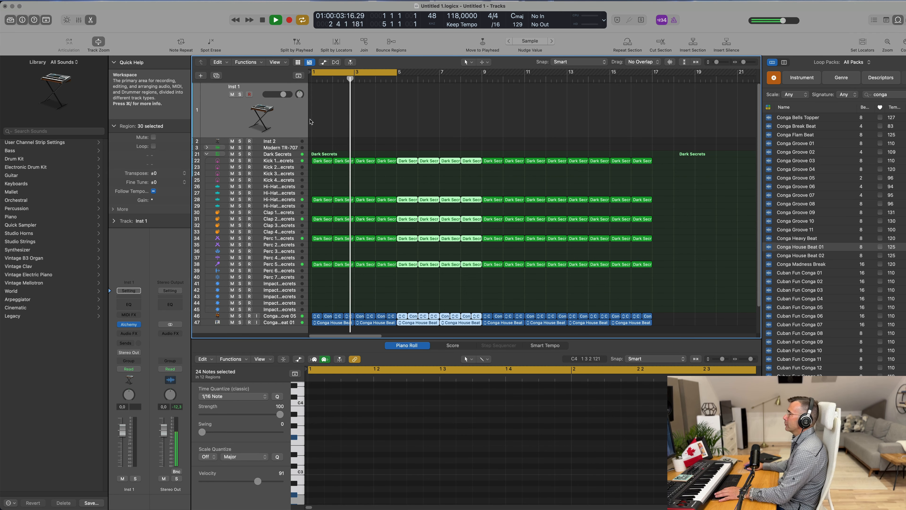
Step: Set the cycle area to span bars 1 to 17 and play the groove
key(space)
key(space)
drag(392, 74, 652, 92)
key(space)
key(space)
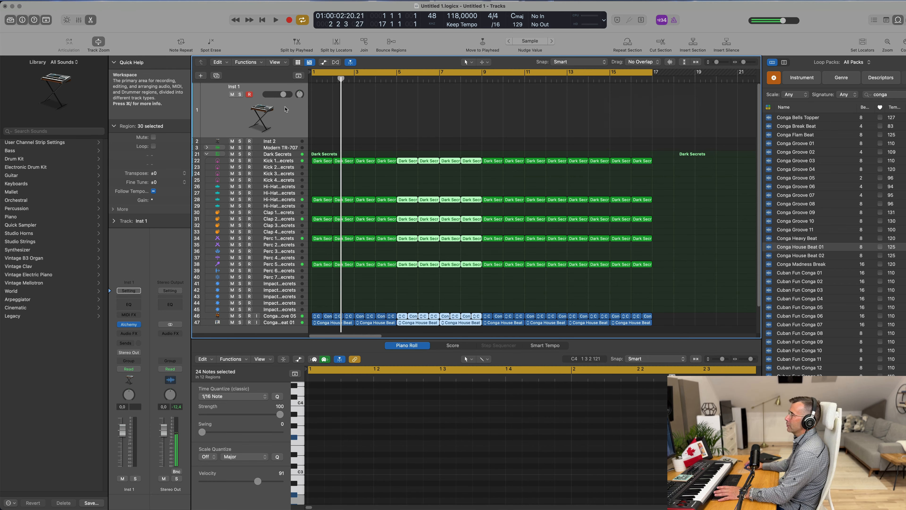
key(space)
key(space)
Step: Open the Alchemy instrument on the Inst 1 track and search its presets for fm
click(262, 125)
key(space)
key(space)
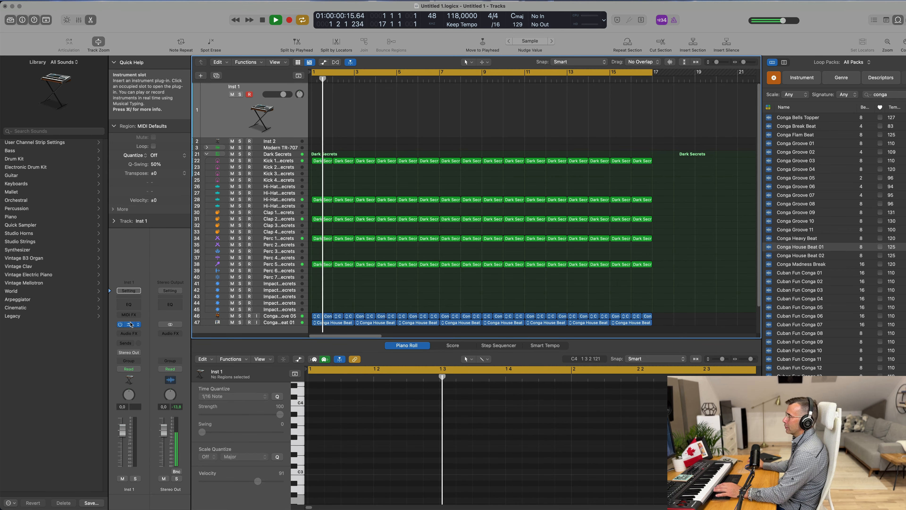
click(129, 324)
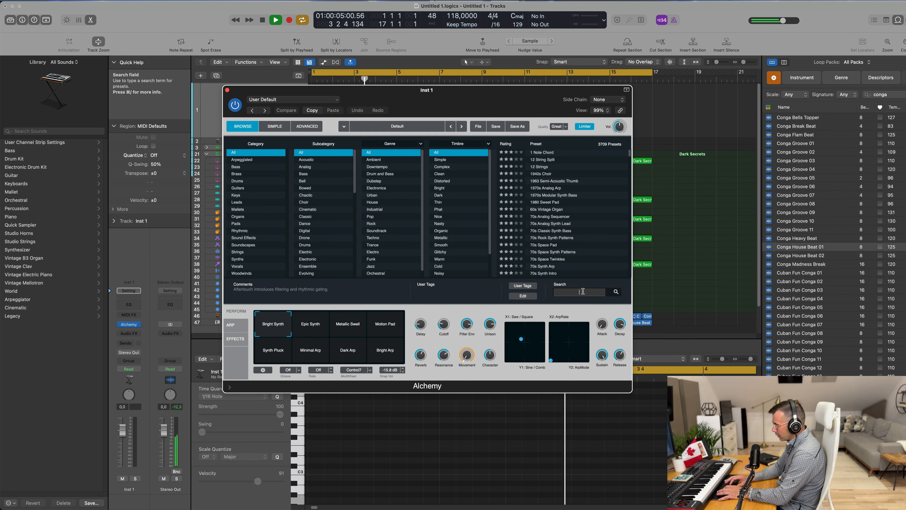
text(fm)
key(Return)
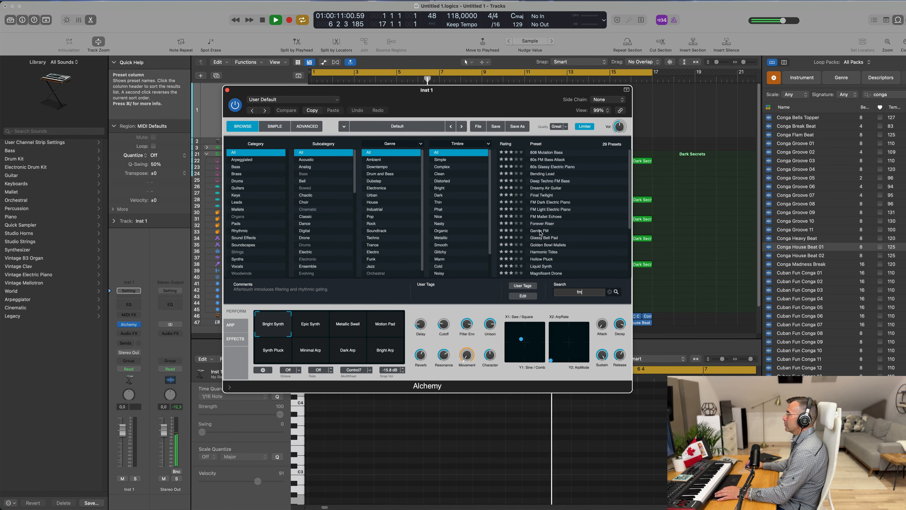
Step: Audition the Gentle FM, 808 Mutation Bass and 80s FM Bass Attack presets in Alchemy
click(549, 230)
drag(452, 94, 452, 163)
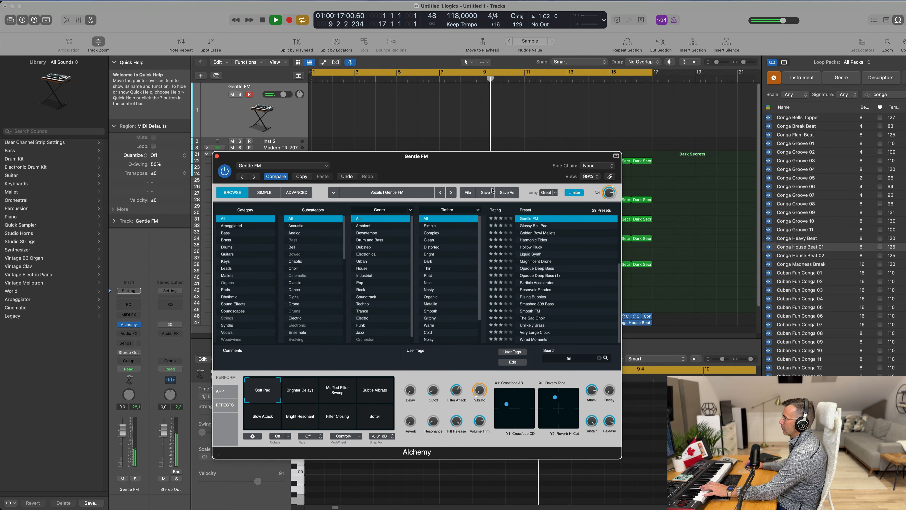
scroll(570, 265, up, 4)
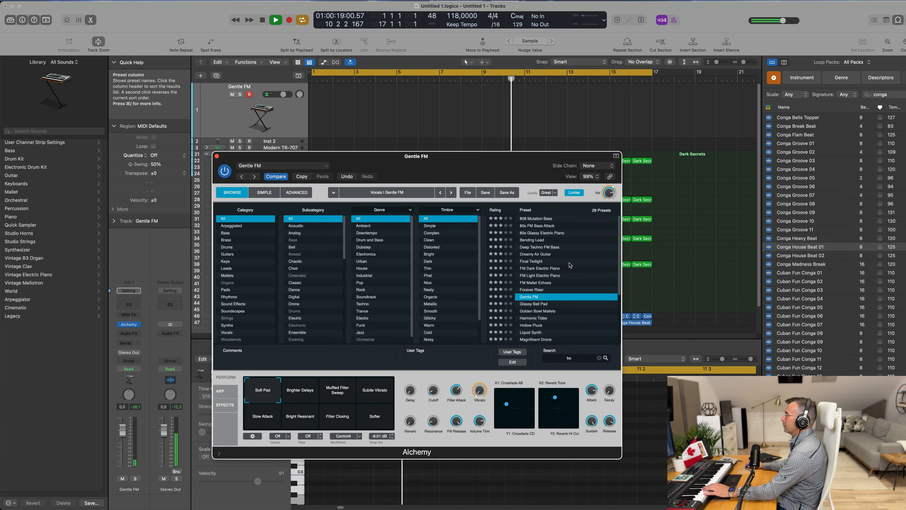
click(544, 219)
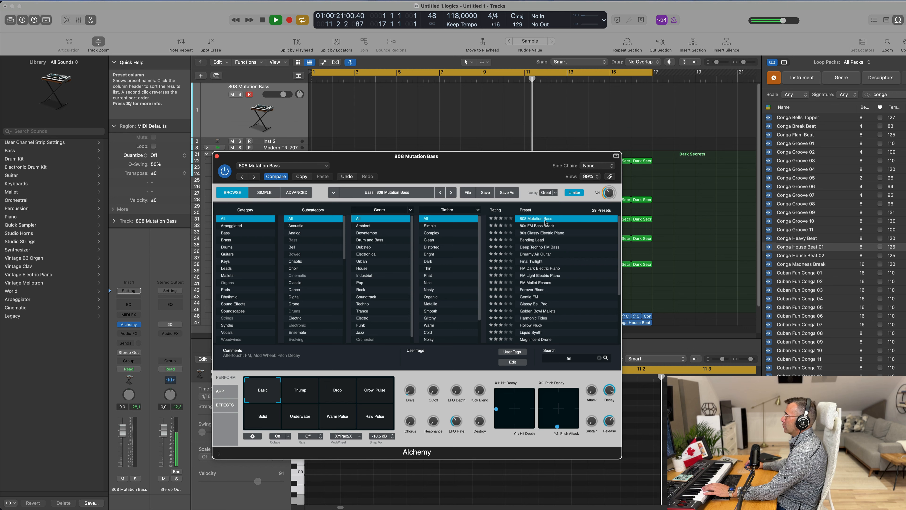
click(543, 226)
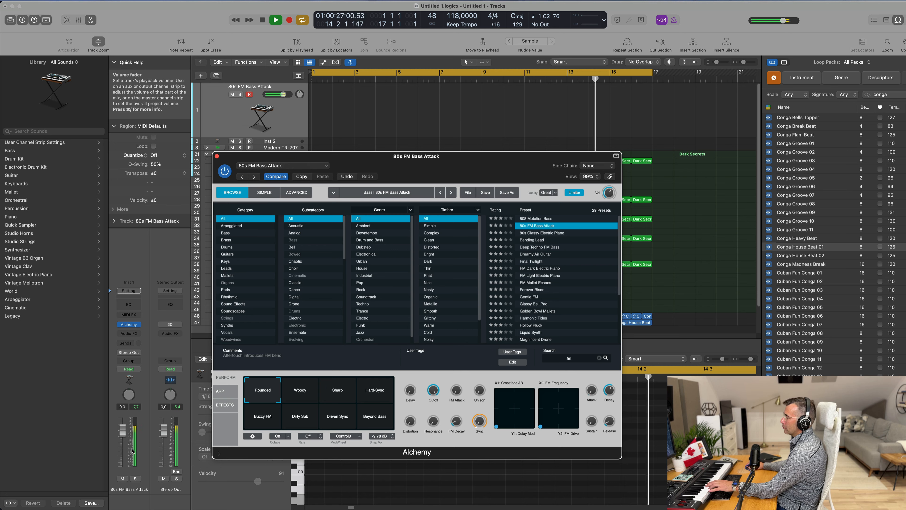
Step: Lower the Inst 1 track volume and try the Woody, Sharp, Hard-Sync, Buzzy FM, Dirty Sub and Beyond Bass snapshots
drag(122, 444, 121, 468)
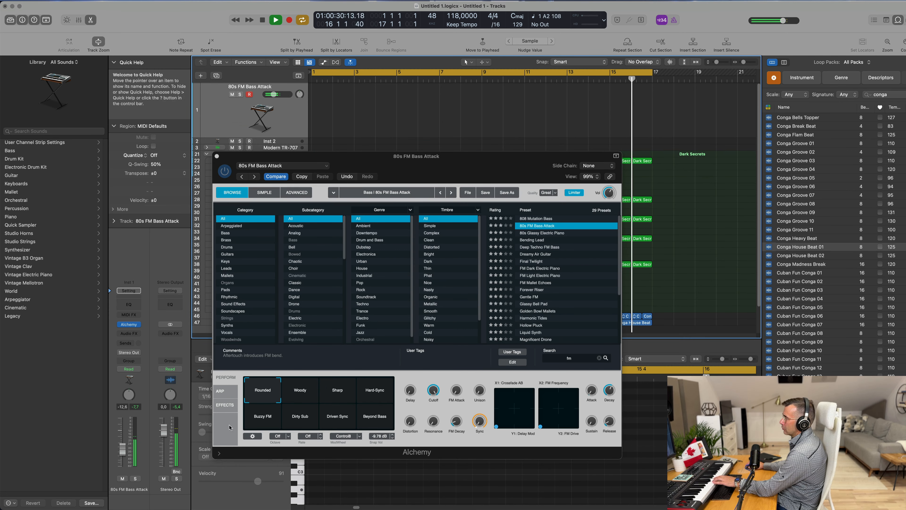
click(301, 393)
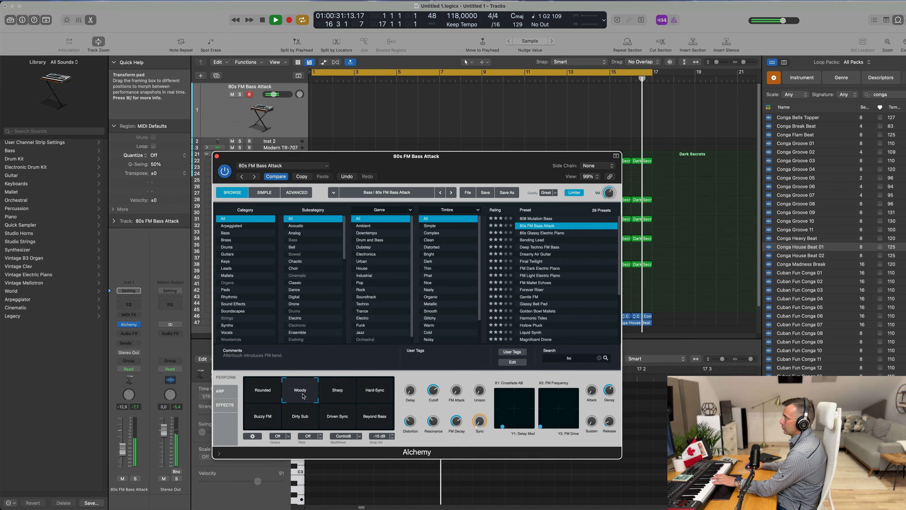
click(340, 394)
click(382, 395)
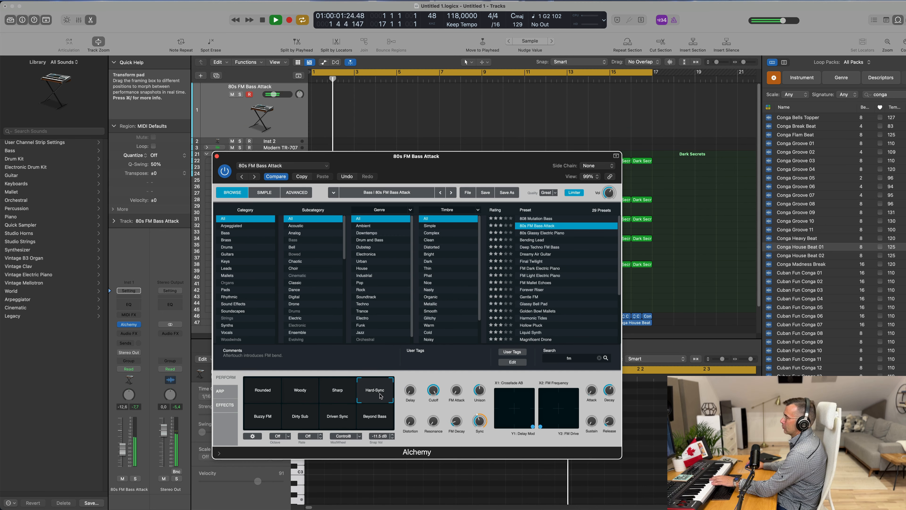
click(254, 418)
click(307, 421)
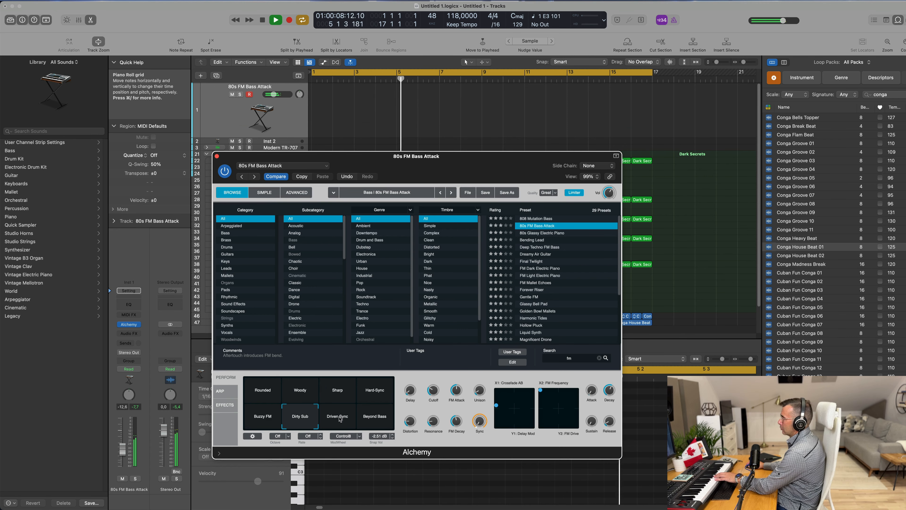
click(379, 422)
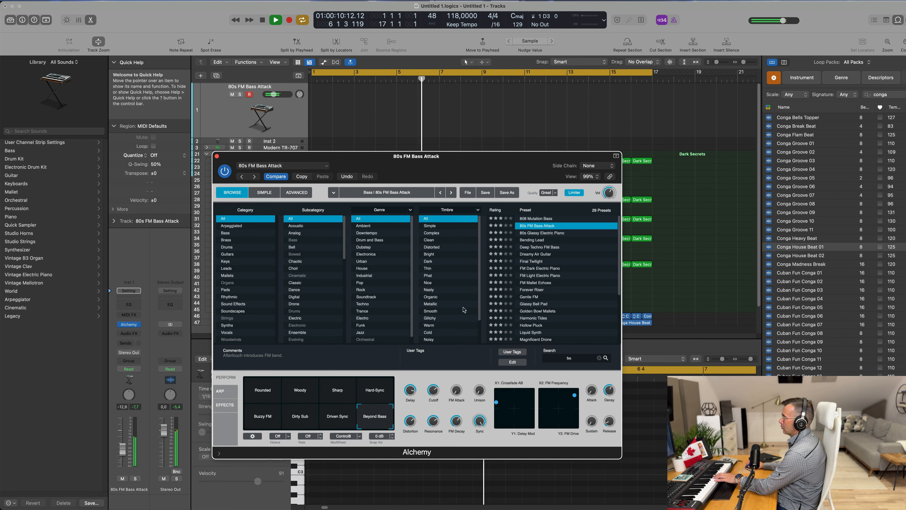
Step: Audition Gentle FM and Opaque Deep Bass (1), then load the Opaque Deep Bass preset
scroll(540, 276, down, 3)
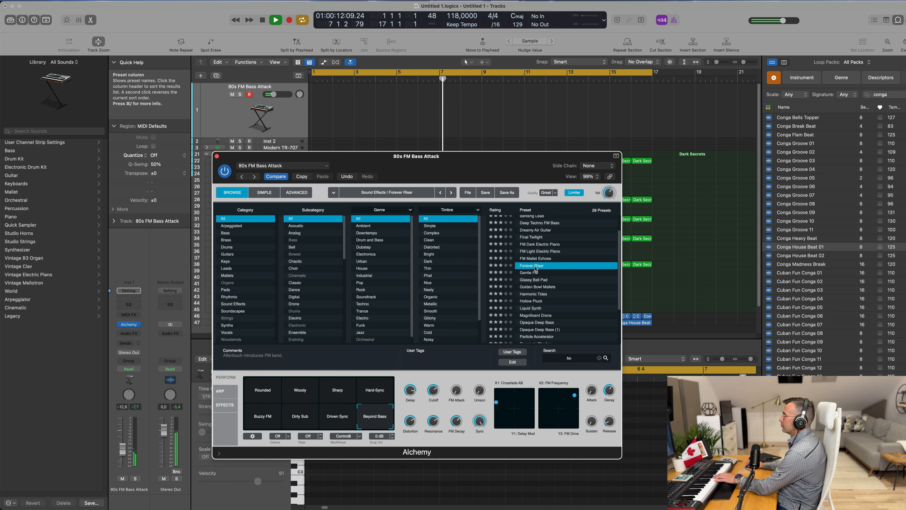
click(535, 272)
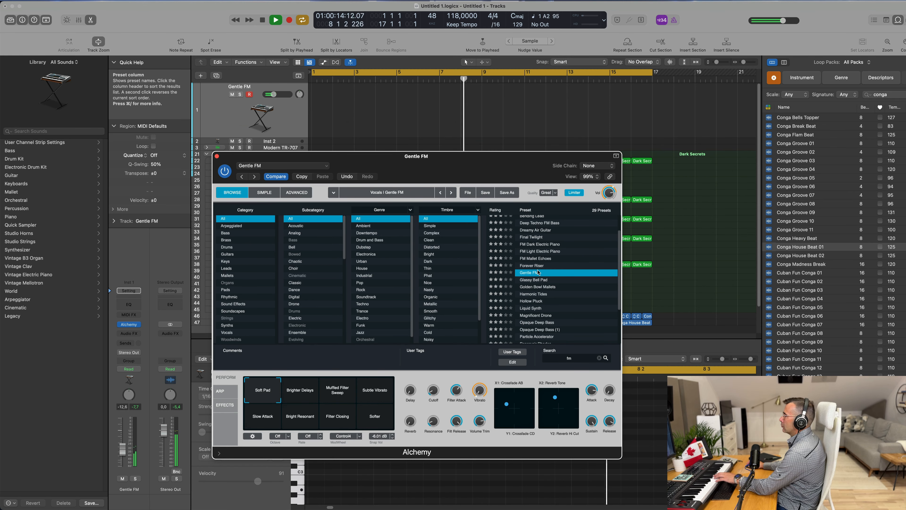
scroll(551, 278, down, 2)
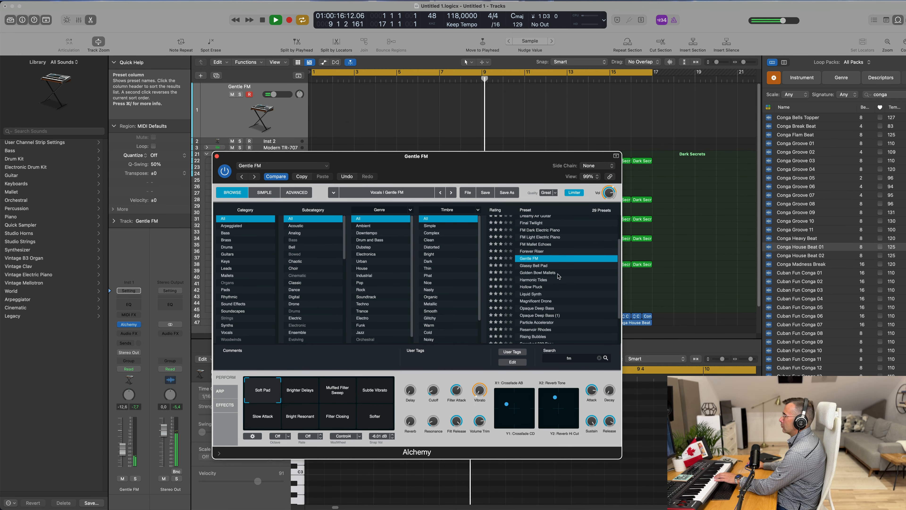
scroll(557, 282, down, 3)
click(531, 284)
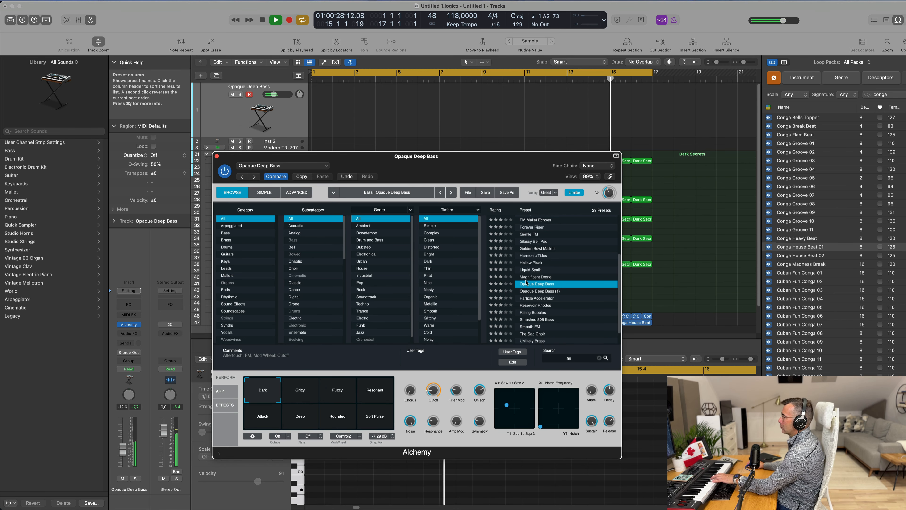
click(532, 292)
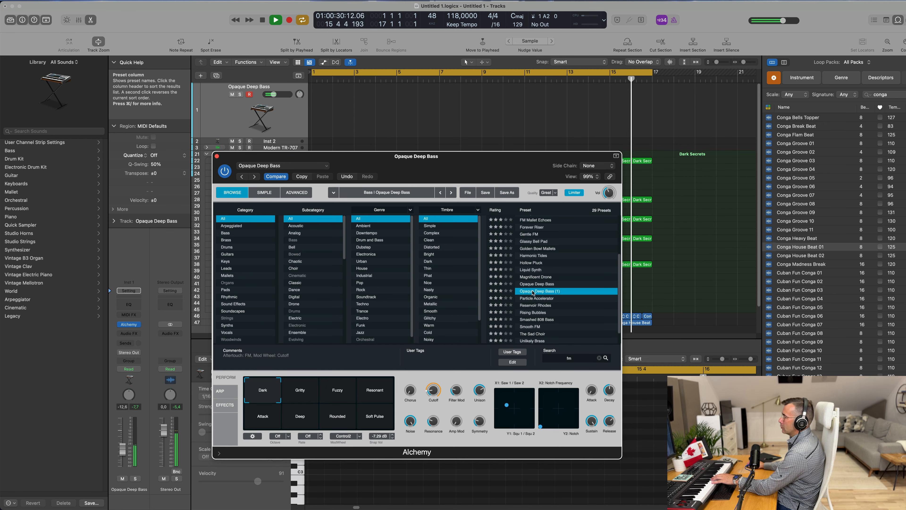
click(537, 286)
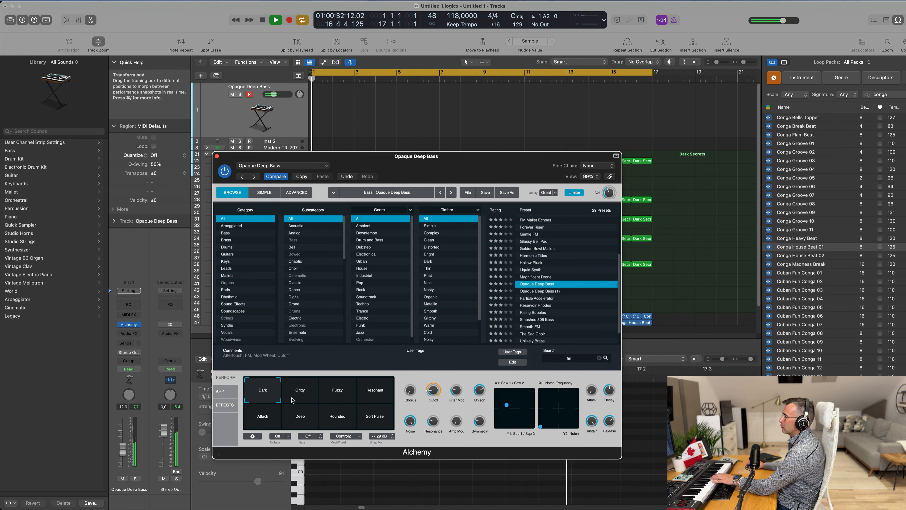
Step: Try the Gritty, Fuzzy and Resonant performance snapshots and settle on Attack
click(300, 397)
click(341, 394)
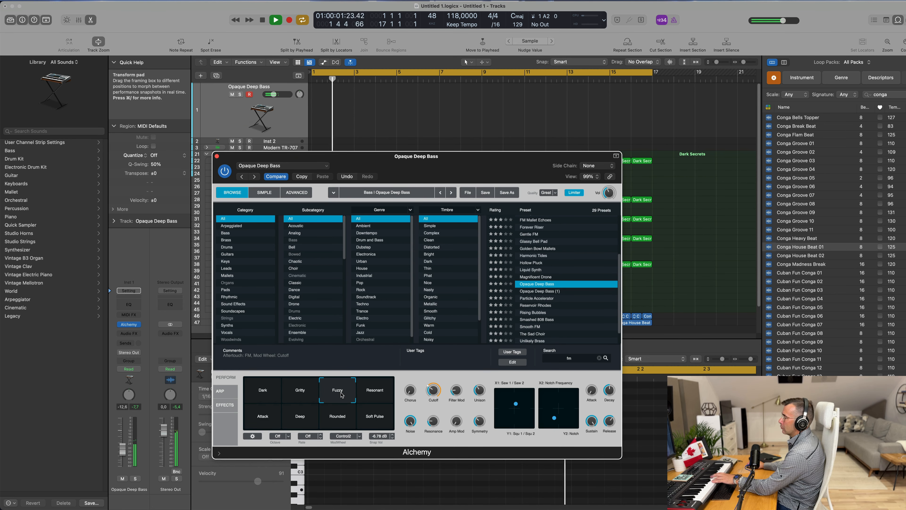
click(376, 392)
click(262, 420)
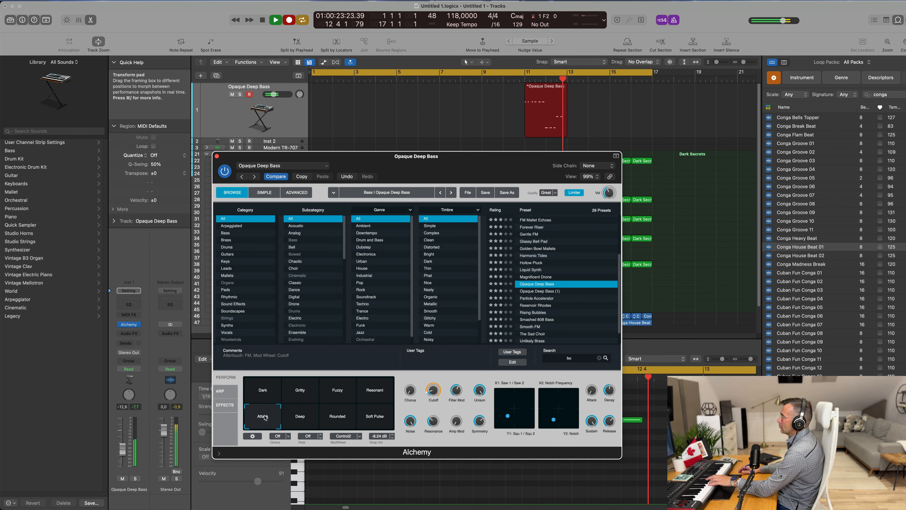
Step: Stop recording, move the recorded Opaque Deep Bass region to bar 1 and open it in the Piano Roll
key(space)
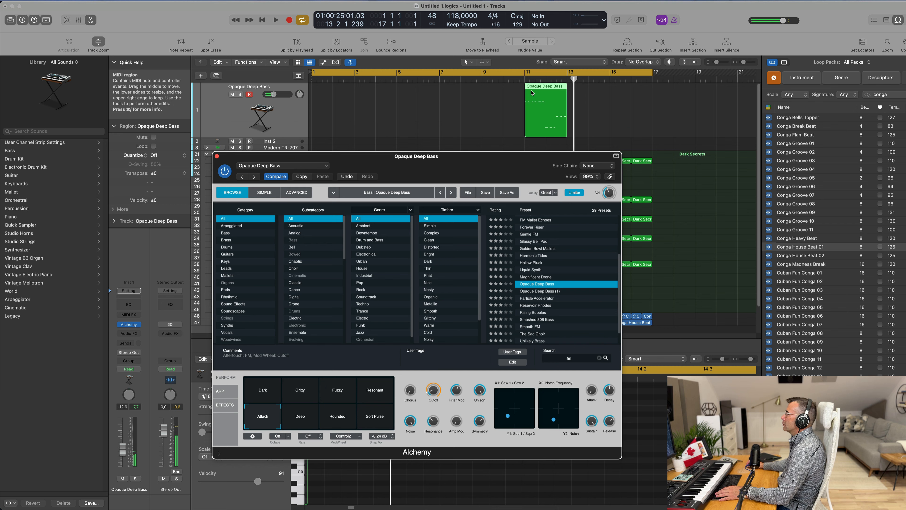
drag(531, 88, 318, 88)
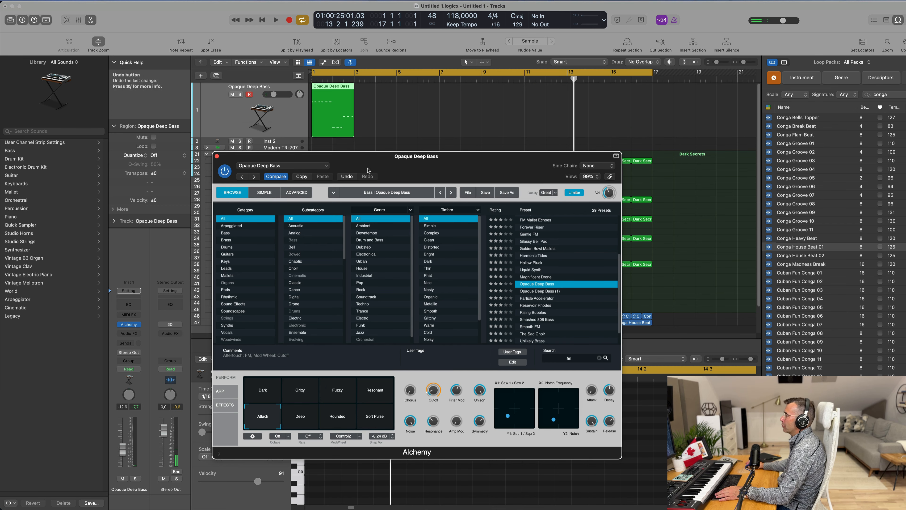
double_click(337, 88)
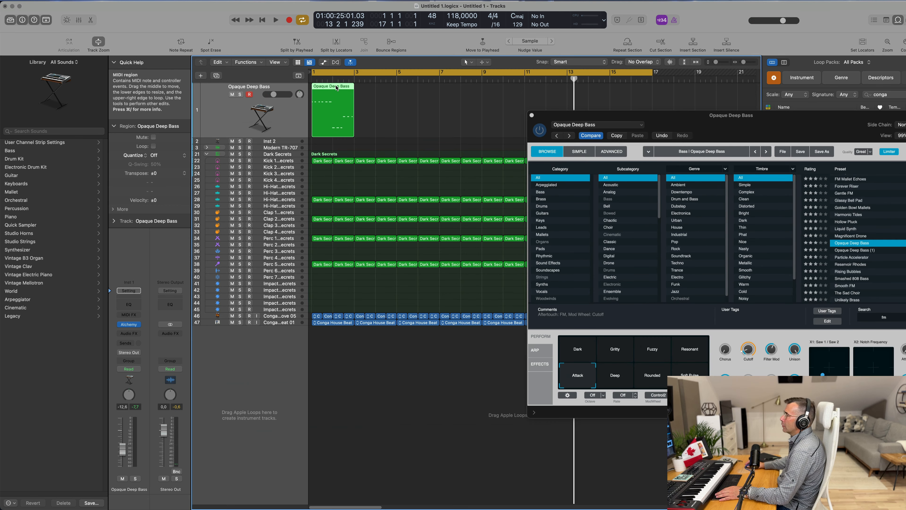
double_click(339, 89)
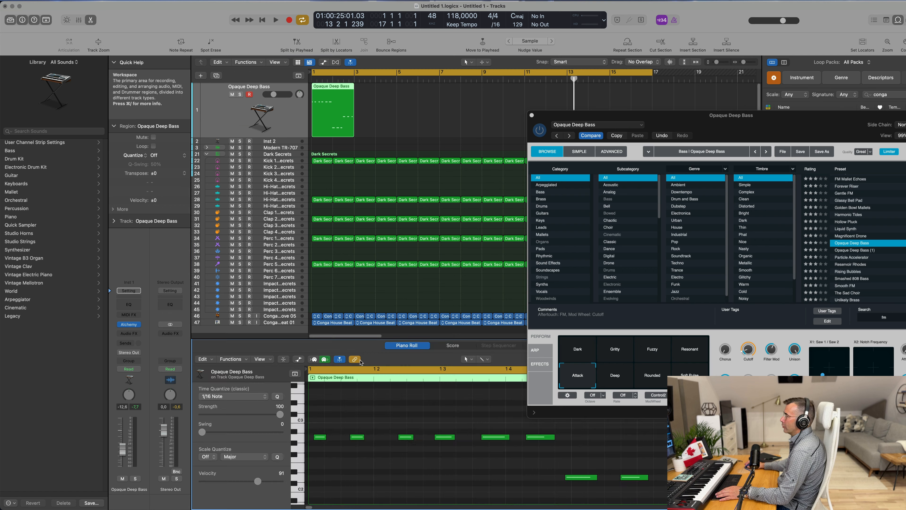
Step: Select all notes in the bass region and play the part back to review it
key(super+a)
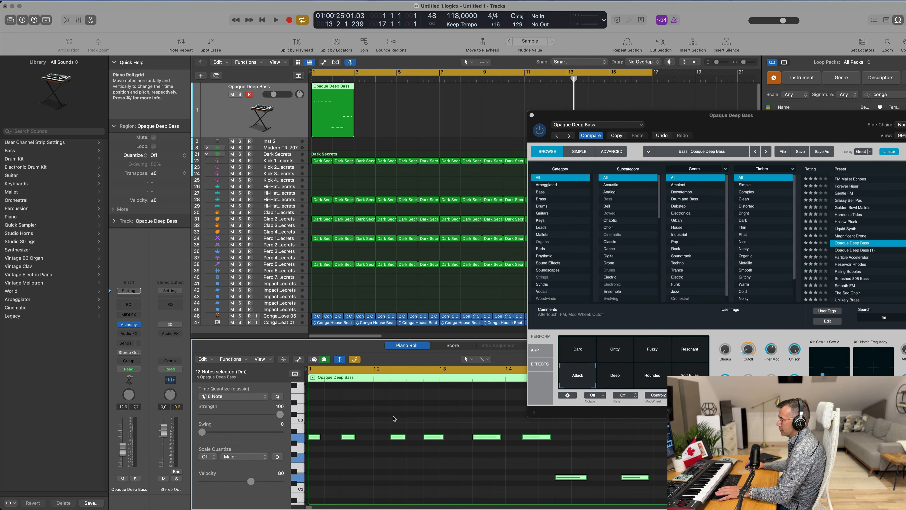
key(space)
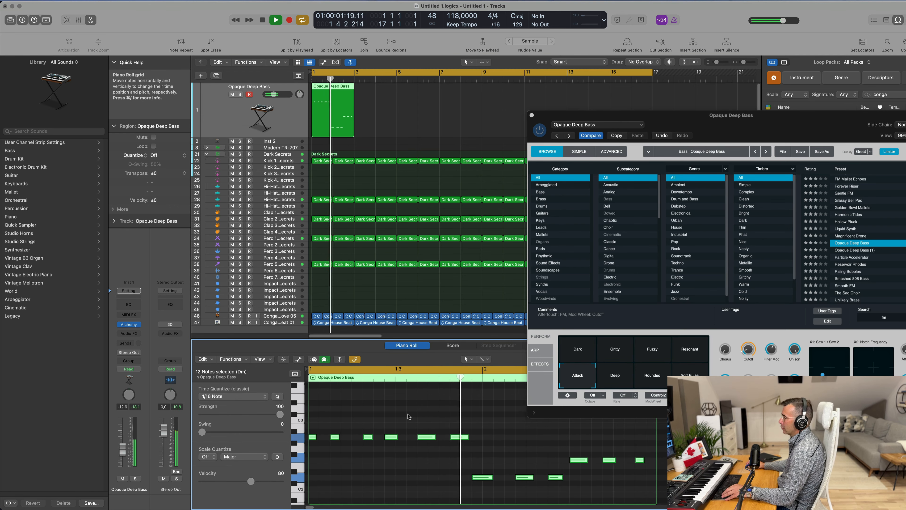
scroll(453, 421, down, 2)
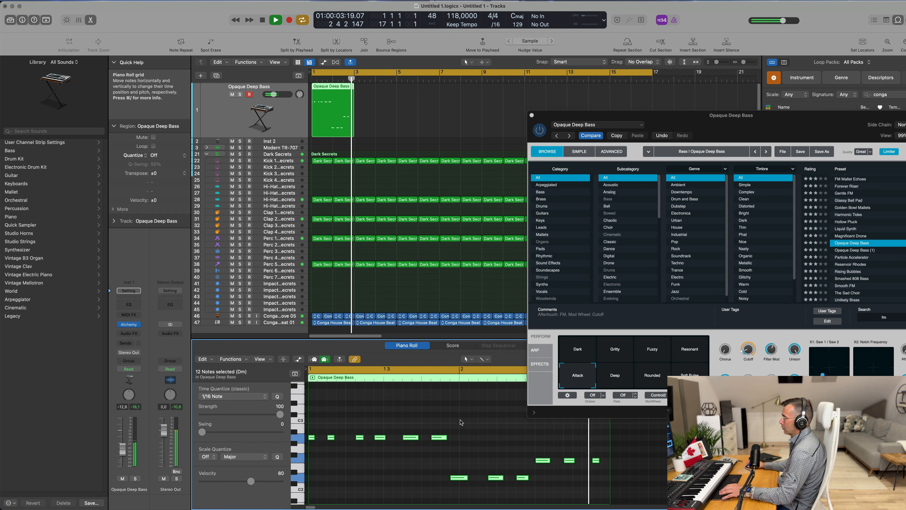
click(462, 428)
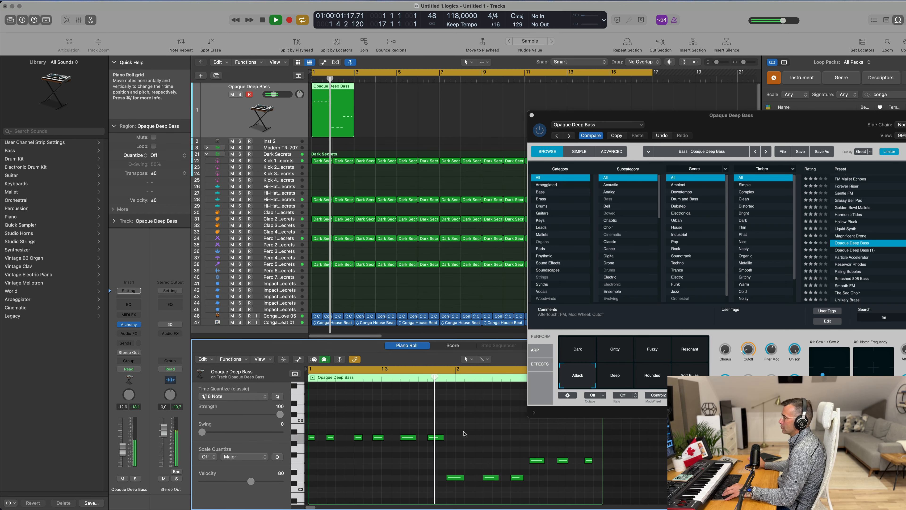
scroll(456, 437, down, 1)
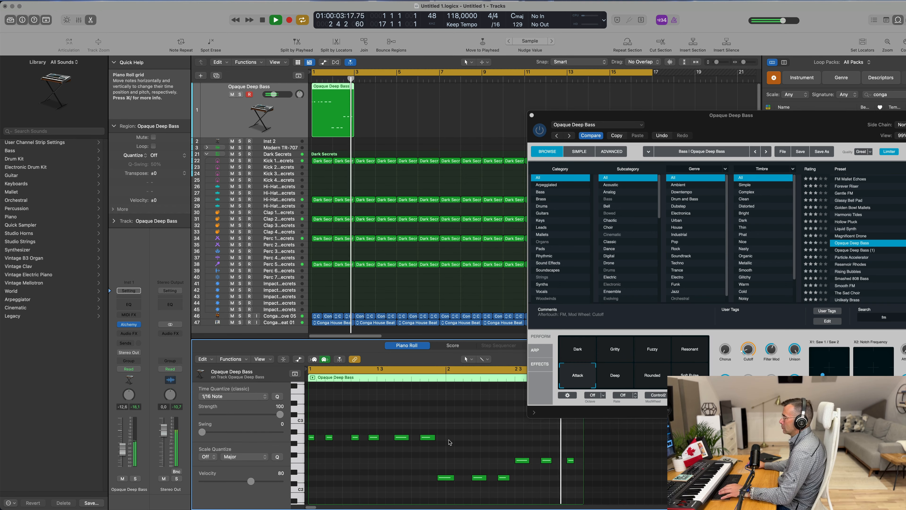
key(space)
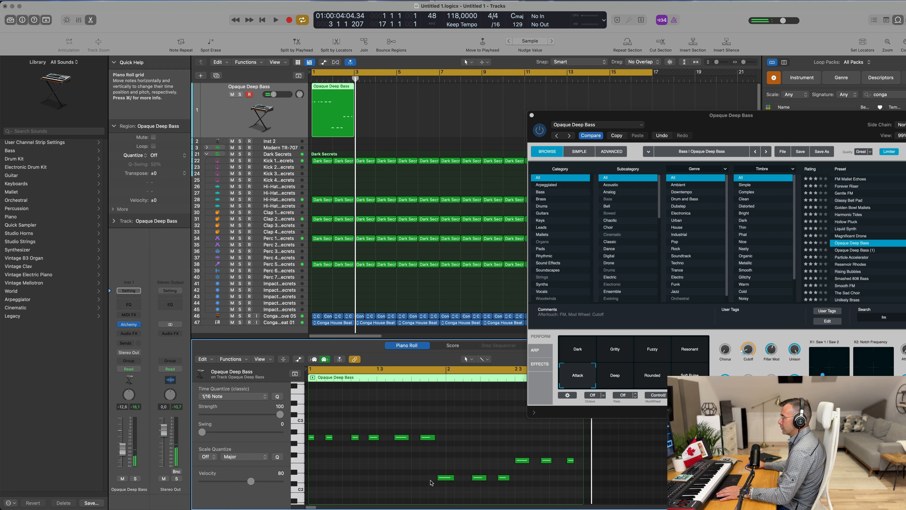
key(space)
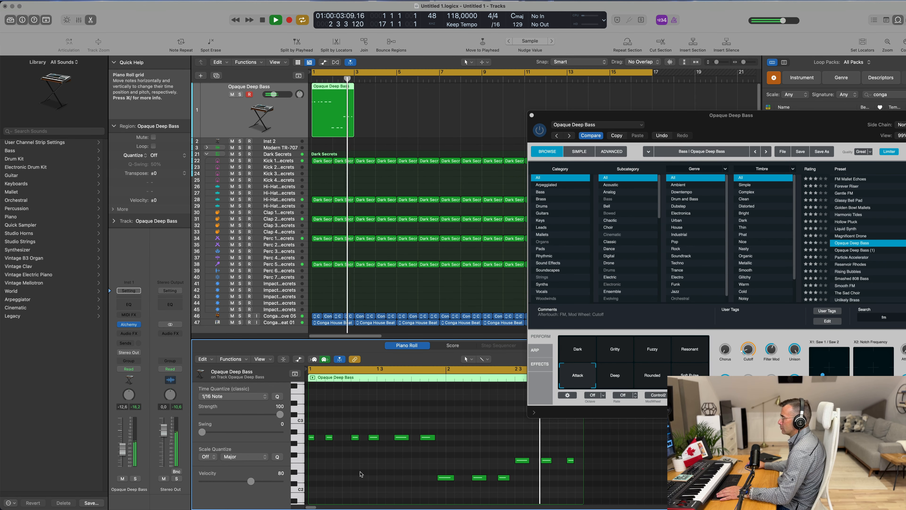
key(space)
Step: Repeat the bass region once so the part runs from bar 1 to bar 5, then play it back
drag(599, 116, 698, 111)
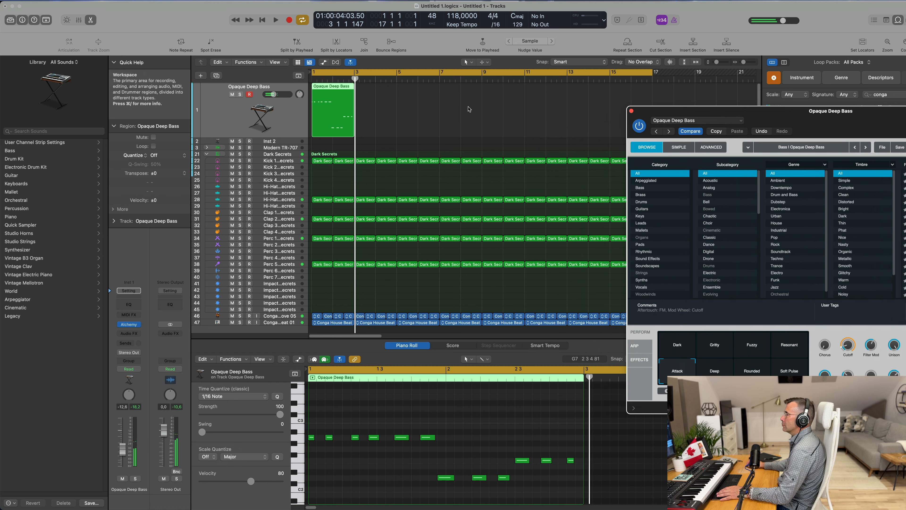
click(327, 89)
key(super+r)
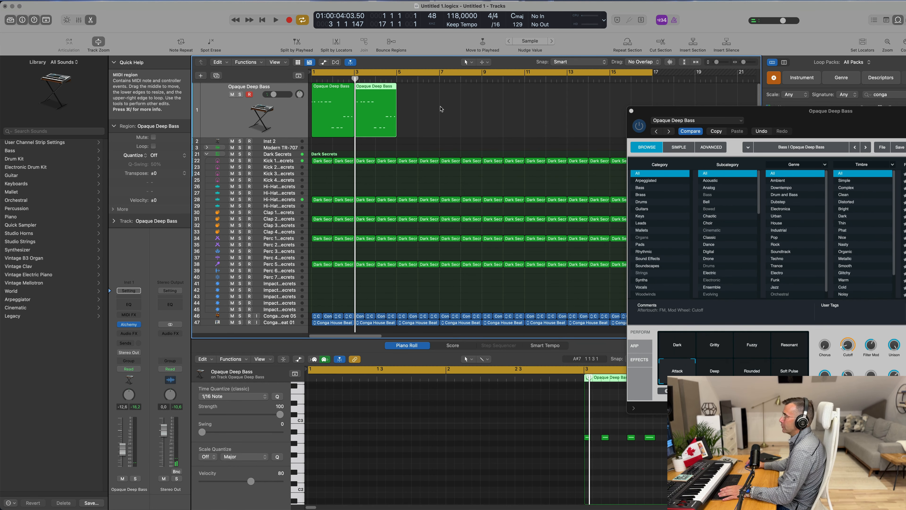
drag(441, 109, 345, 113)
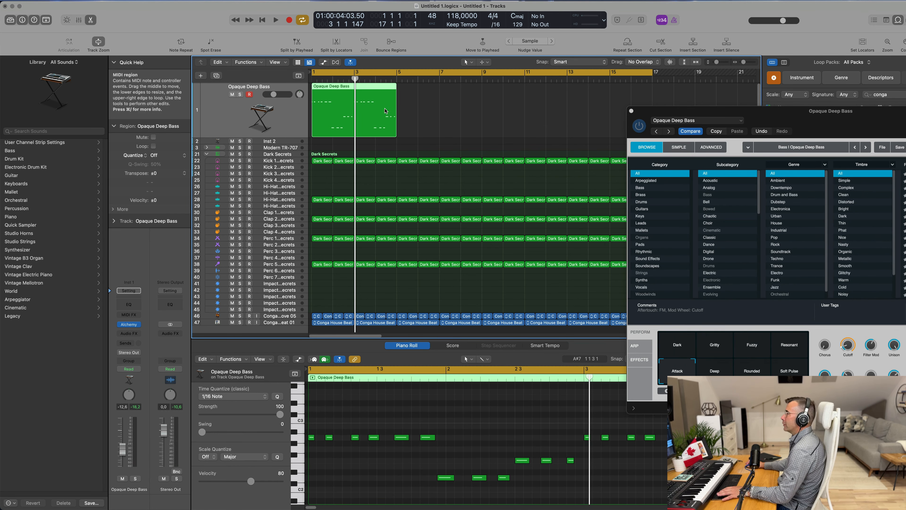
click(452, 119)
key(space)
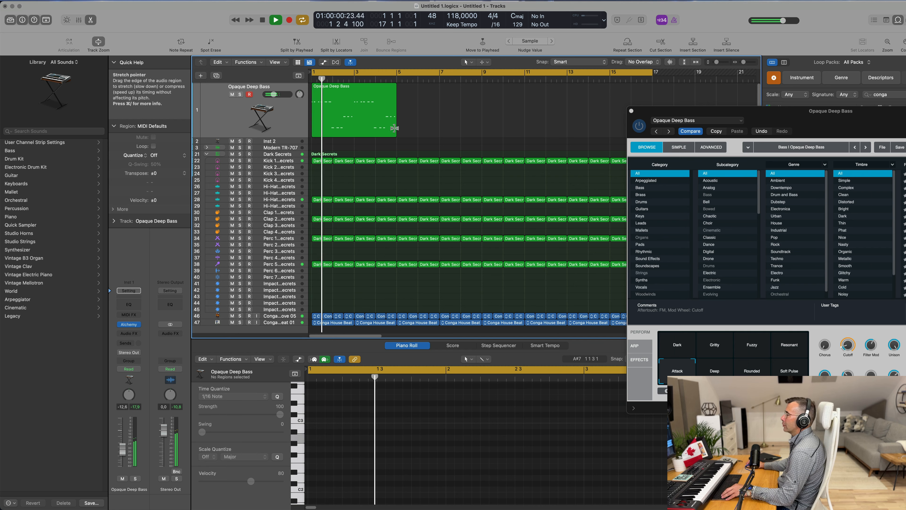
click(394, 128)
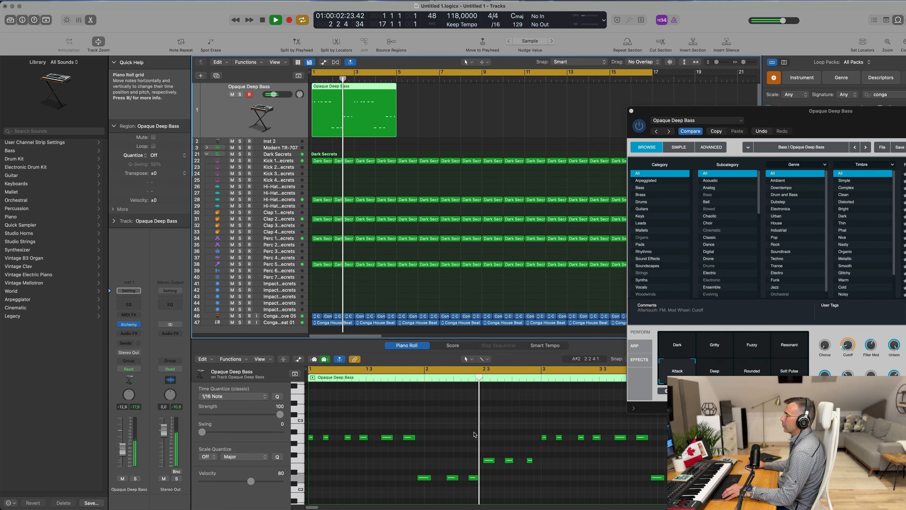
scroll(474, 434, down, 4)
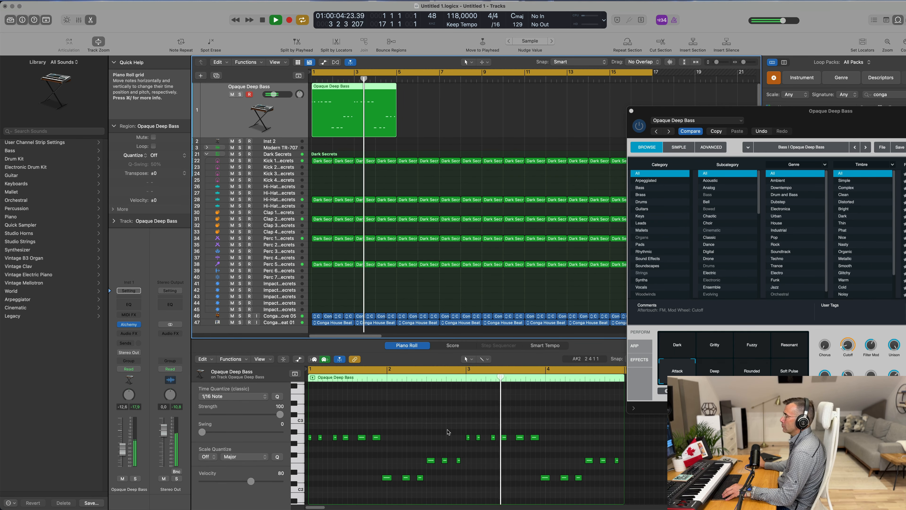
Step: Repeat the four-bar bass region three times so it fills bars 1 through 17
drag(848, 122, 746, 145)
key(space)
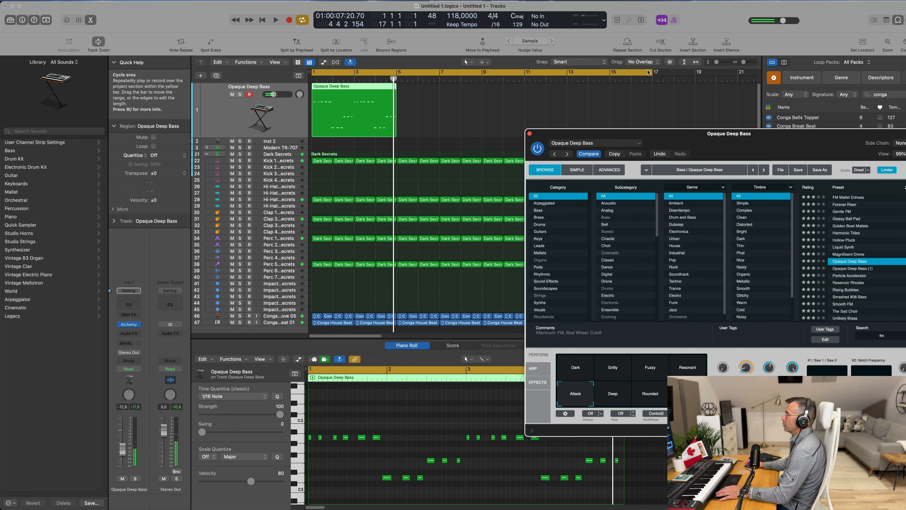
click(351, 82)
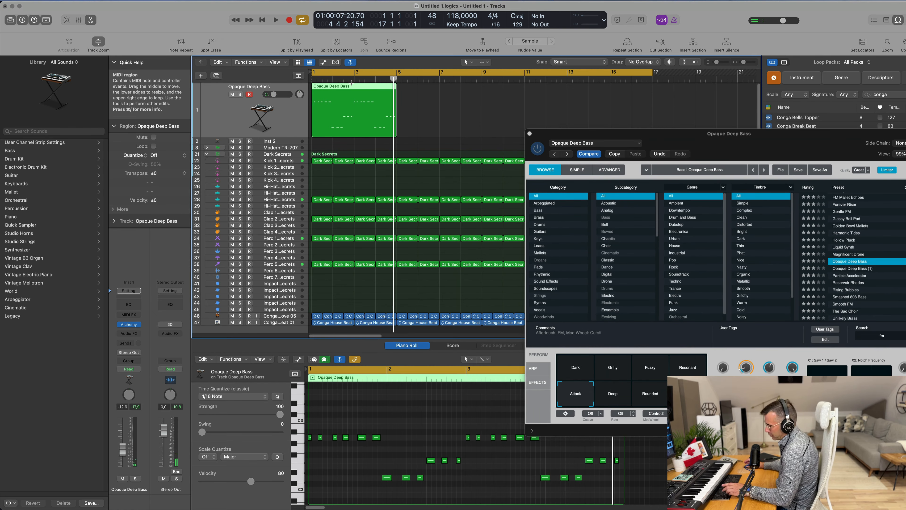
key(super+r)
key(super+r)
key(super+r)
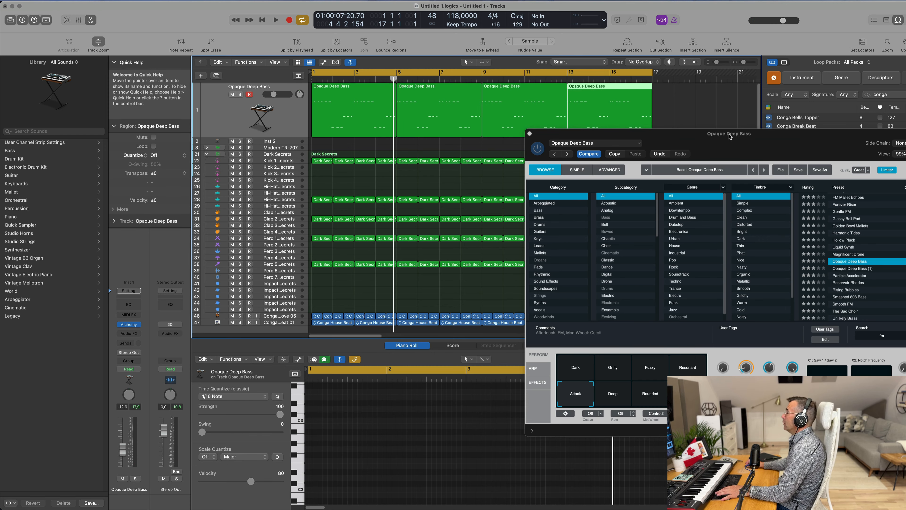
Step: Show Smart Controls and audition the Deep, Rounded and Soft Pulse snapshots, returning to Attack
drag(729, 136, 541, 109)
key(b)
key(space)
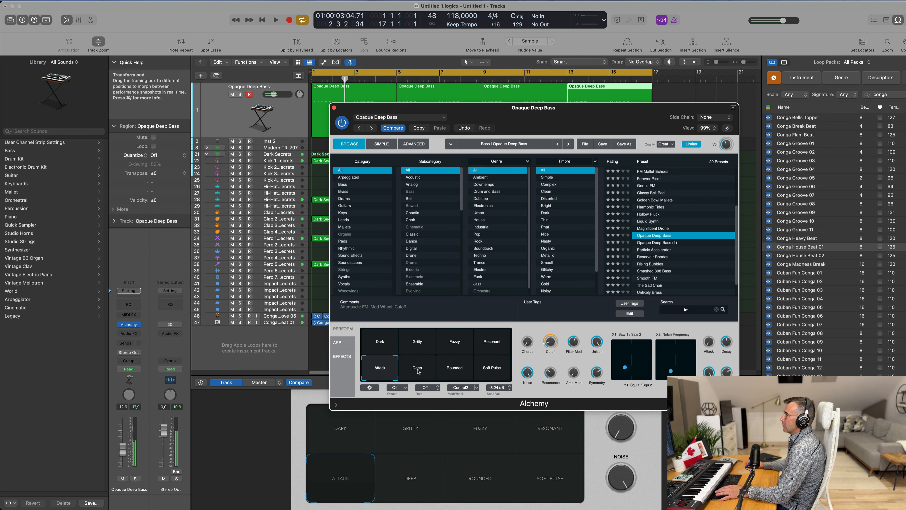
key(space)
click(418, 371)
click(455, 369)
click(497, 370)
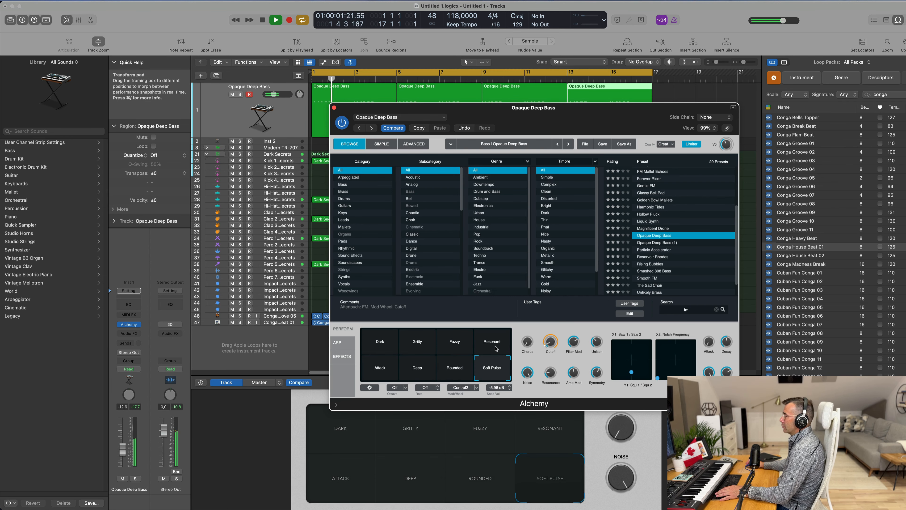
click(385, 373)
Step: Raise the bass track's volume fader to about -9.4 dB
key(Return)
drag(613, 118, 706, 128)
key(Return)
drag(123, 449, 123, 445)
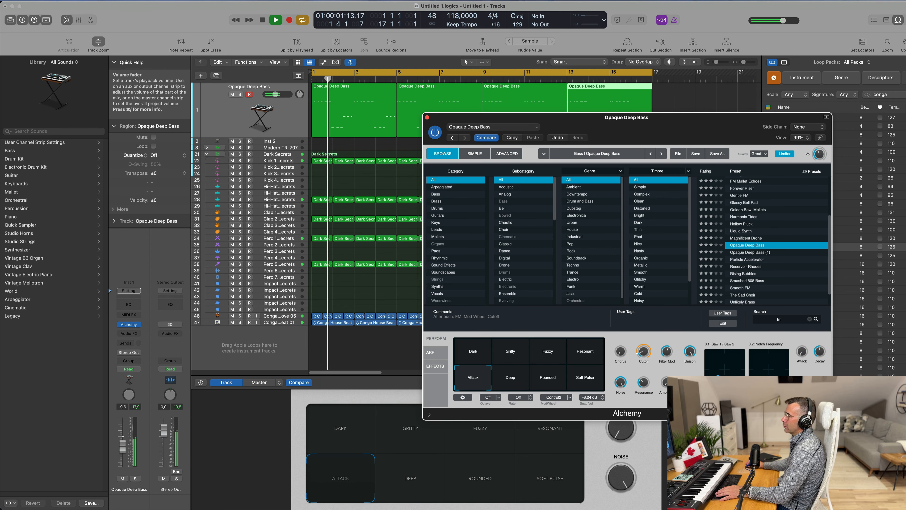
key(Return)
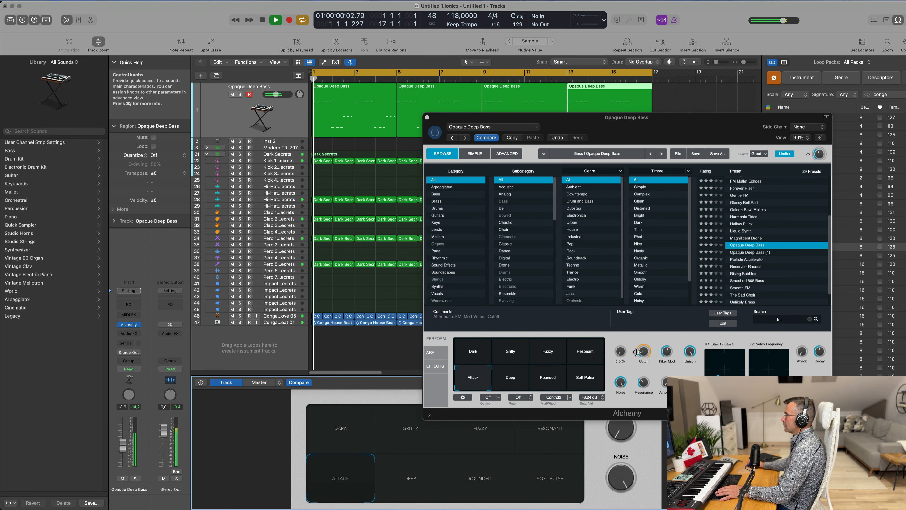
Step: Turn the Alchemy Cutoff knob to 12.2 %
click(647, 348)
drag(647, 347, 643, 352)
drag(710, 117, 556, 236)
Step: Hide the Loop Browser and create a new track with the same Opaque Deep Bass settings
click(897, 20)
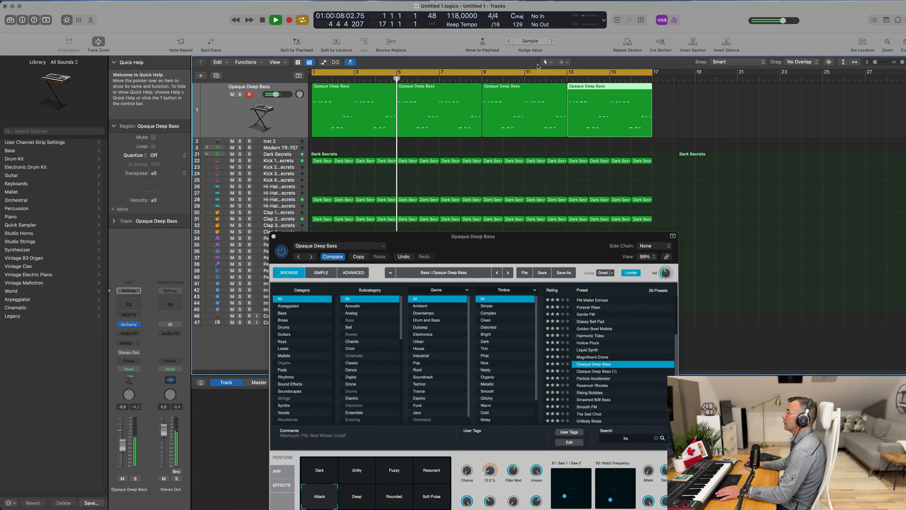
click(219, 75)
key(super+d)
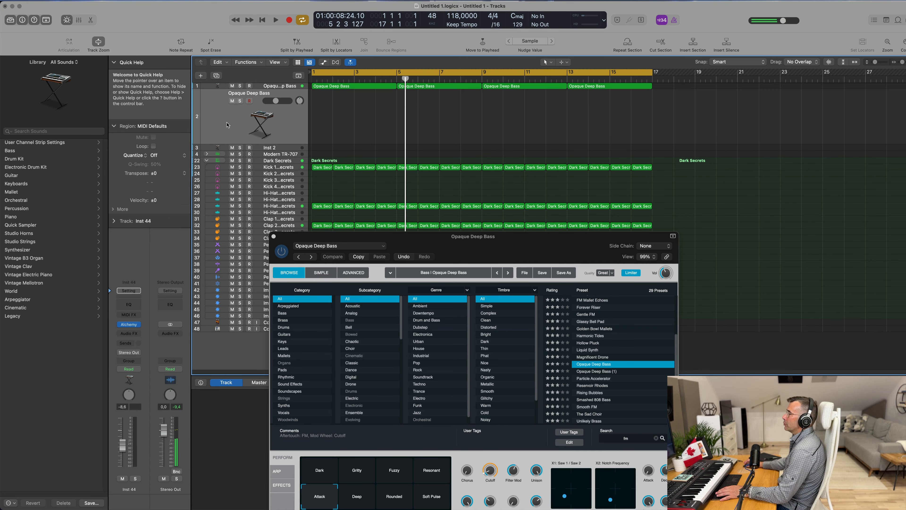
Step: Copy the first bass region onto the new track and mute the original bass track
drag(337, 89, 337, 115)
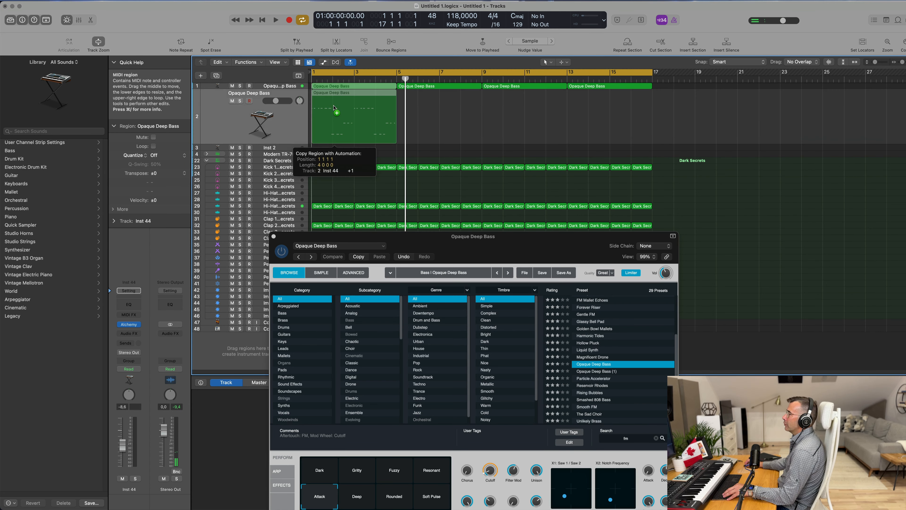
click(228, 87)
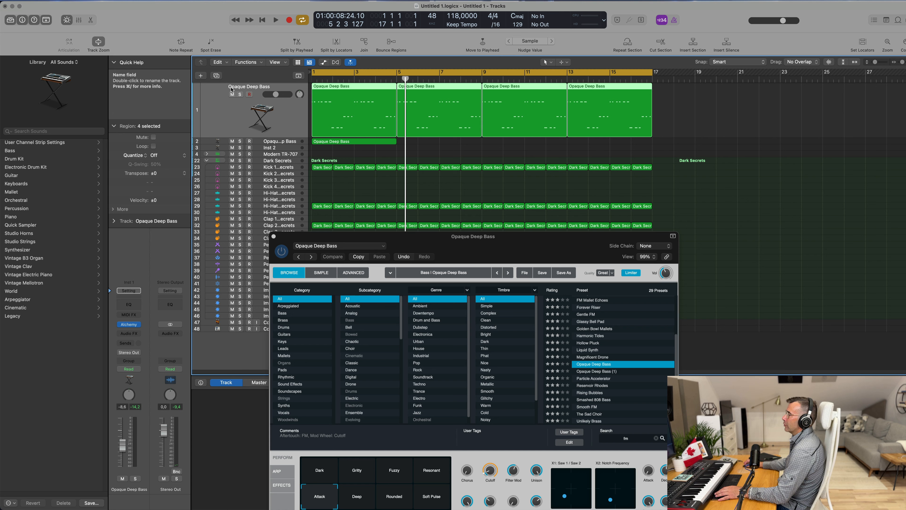
click(232, 94)
key(space)
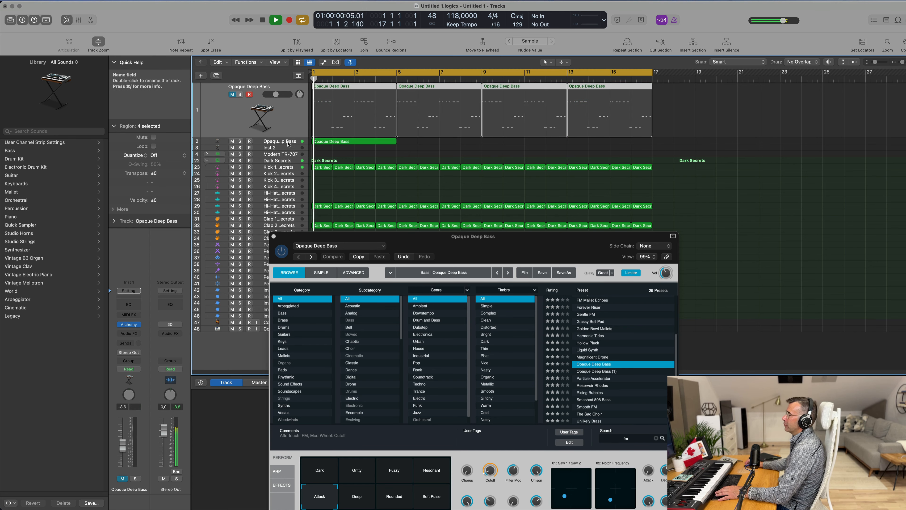
Step: Repeat the copied region three times on the new track to fill bars 1 to 17
click(255, 142)
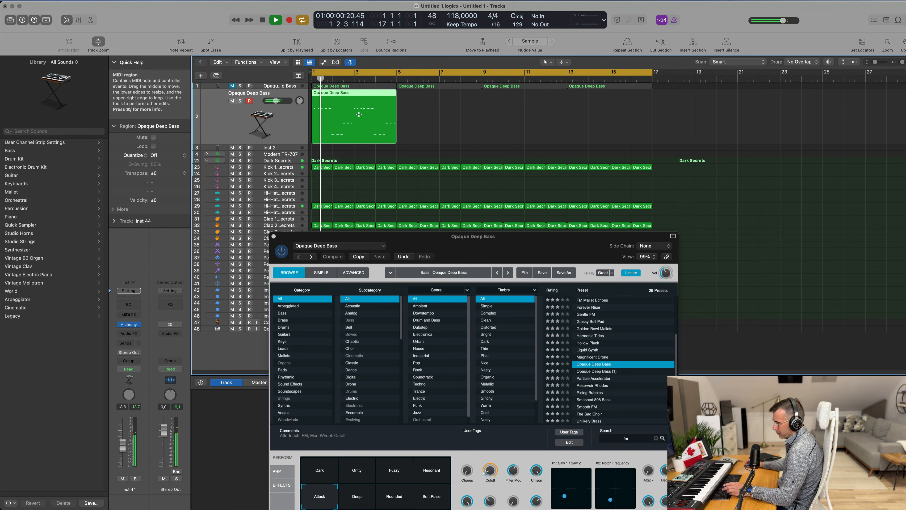
key(super+r)
key(super+r)
key(super+r)
key(Return)
click(249, 118)
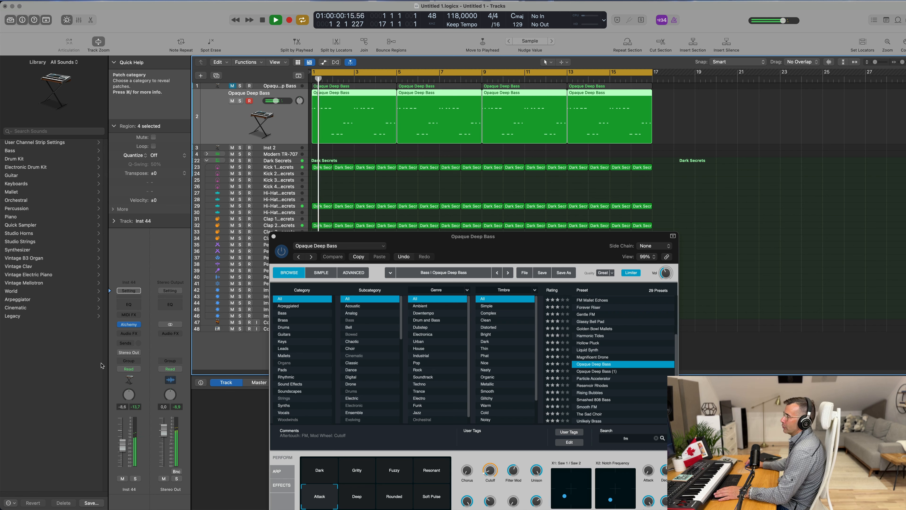
Step: Open the new track's Alchemy, load the Wired Moments preset and choose the Bassy snapshot
click(134, 328)
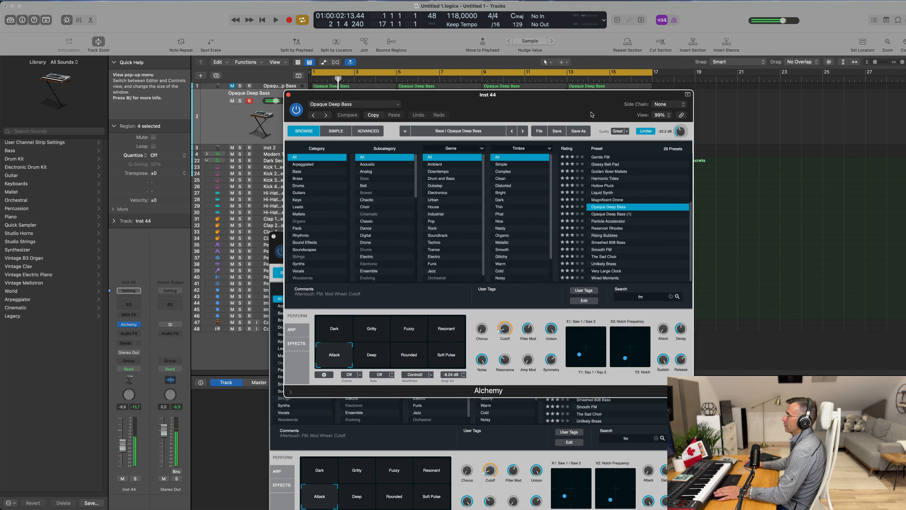
drag(507, 102, 637, 100)
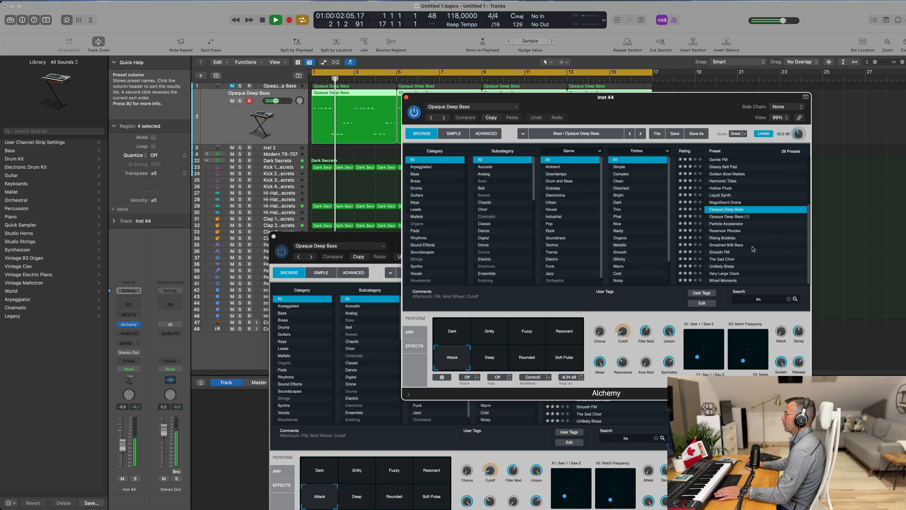
click(724, 280)
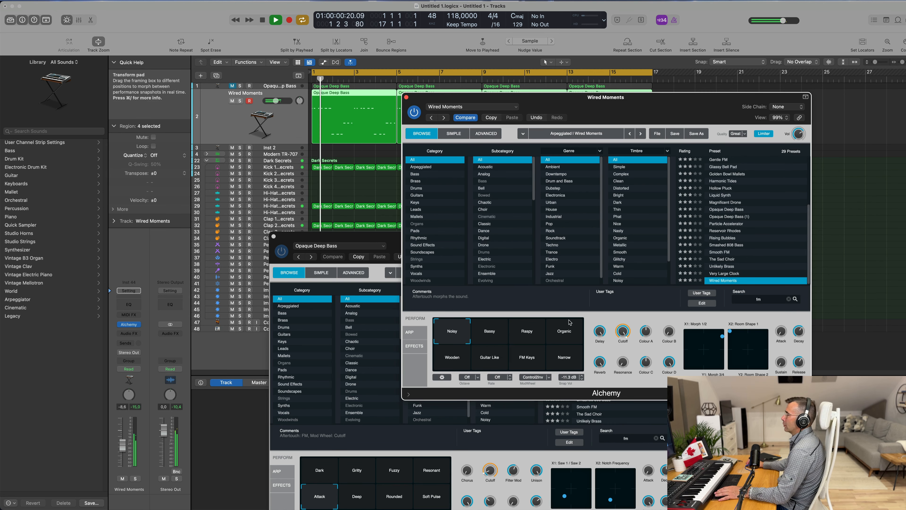
click(491, 333)
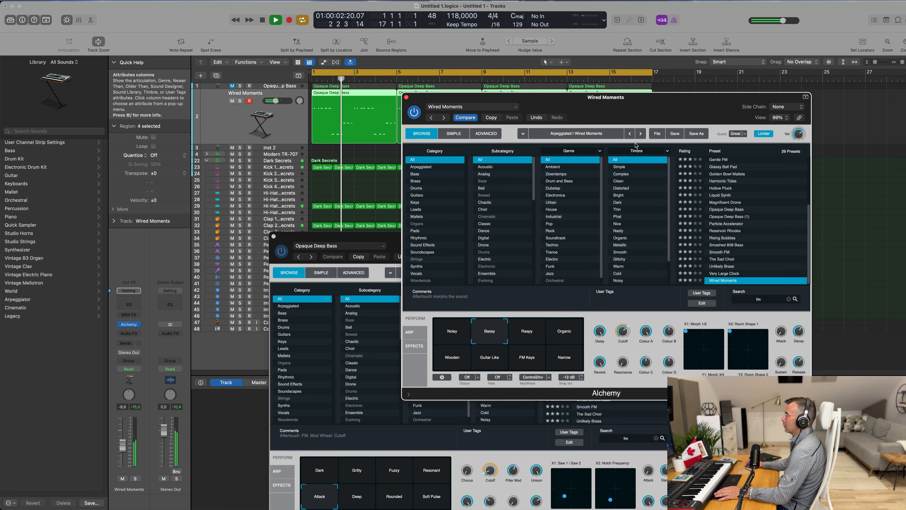
Step: Audition the Wired Moments snapshots Bassy, Organic, Wooden, Guitar Like, FM Keys and Narrow against the groove
drag(666, 101, 666, 138)
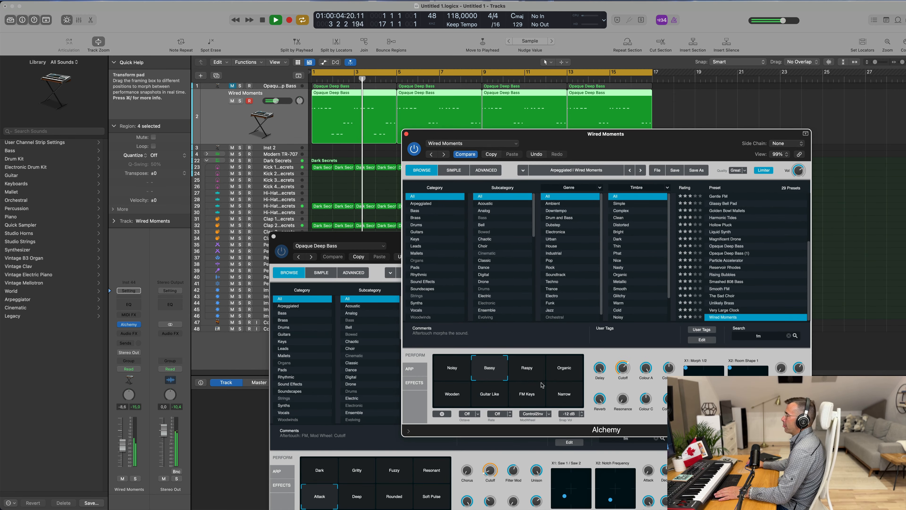
click(541, 376)
click(559, 374)
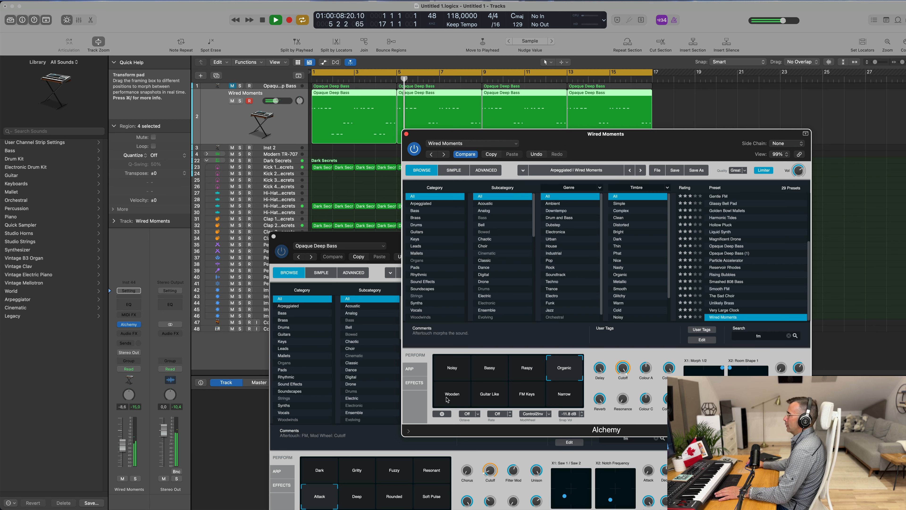
click(450, 403)
click(483, 397)
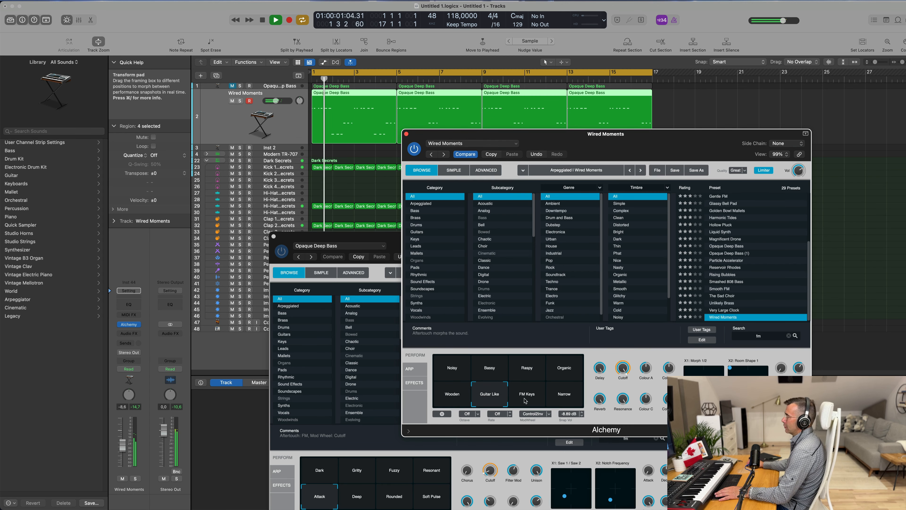
click(540, 398)
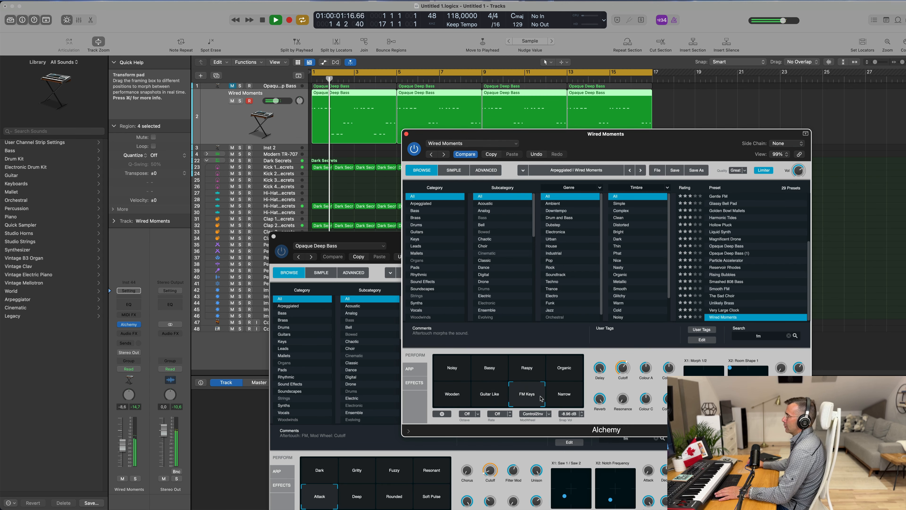
click(563, 399)
click(460, 402)
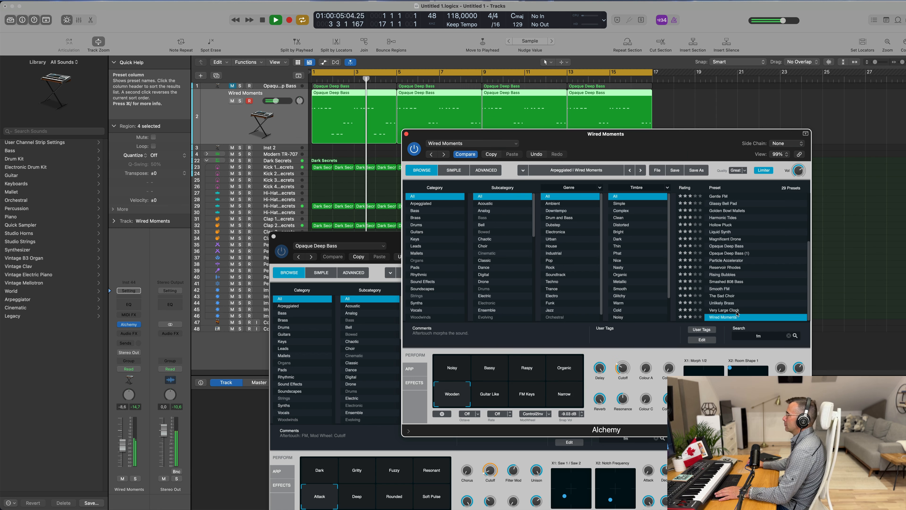
Step: Try the Very Large Clock, Unlikely Brass and Smooth FM presets on the new bass track
click(730, 310)
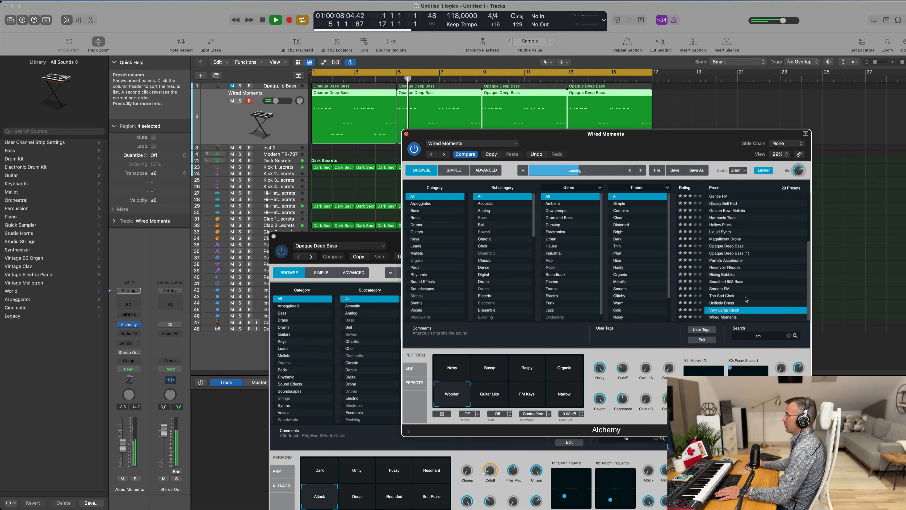
key(Return)
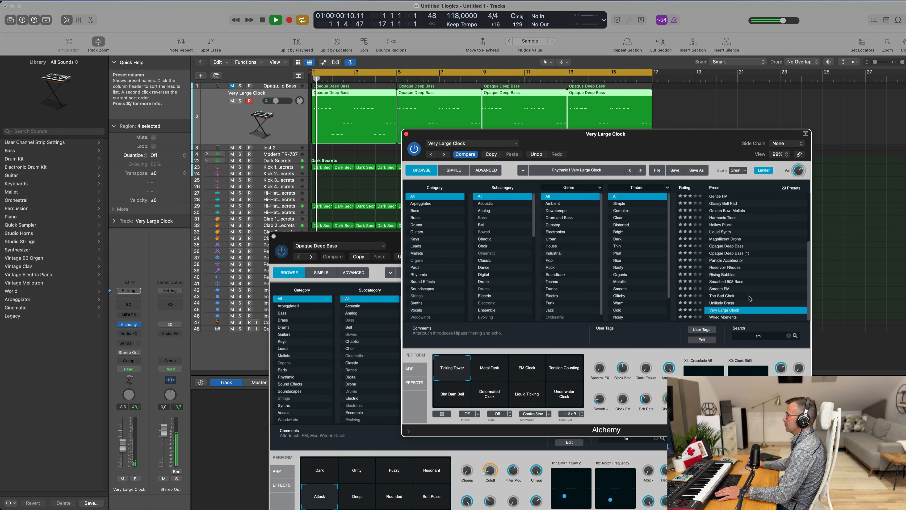
click(724, 303)
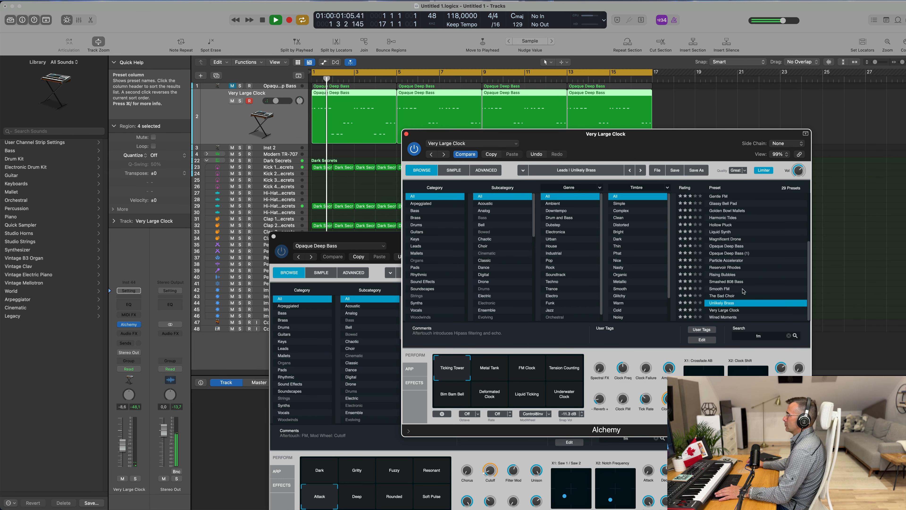
click(727, 289)
scroll(757, 278, up, 5)
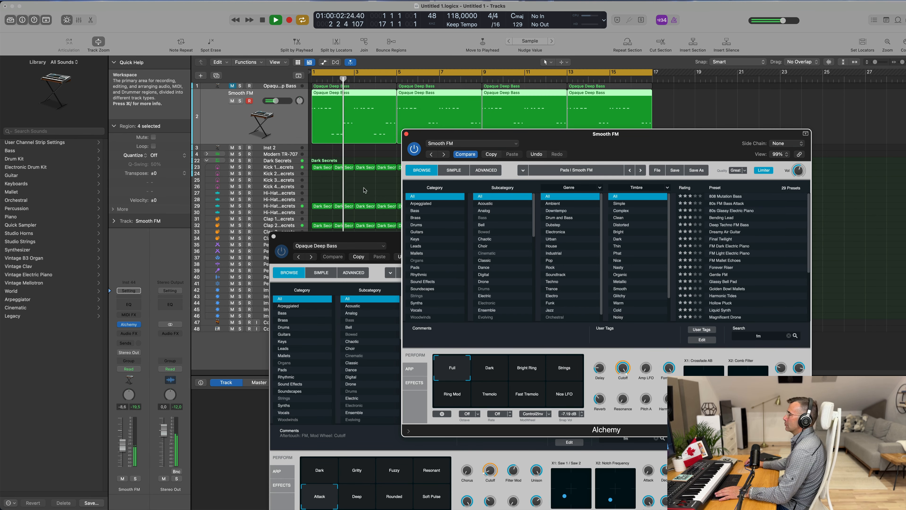
Step: Filter the Alchemy presets to the Bass category and try Opaque Deep Bass and Hollow Pluck
click(413, 211)
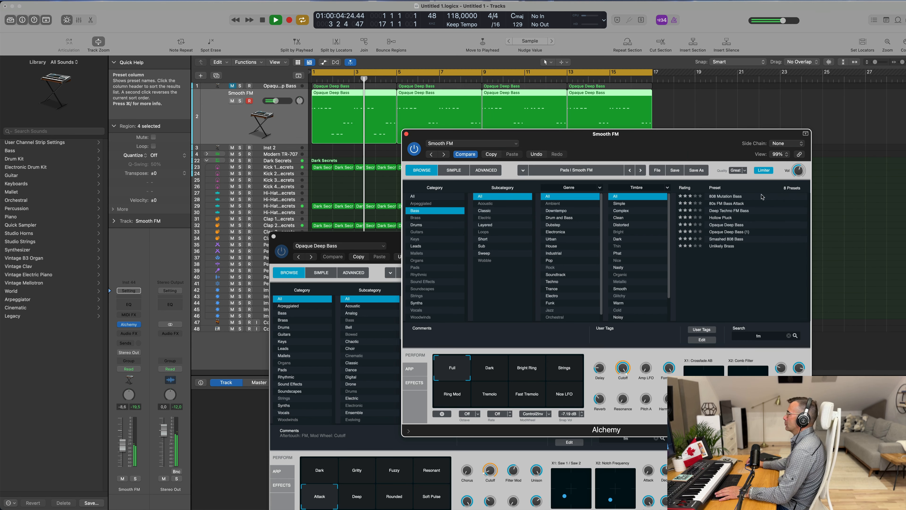
click(727, 225)
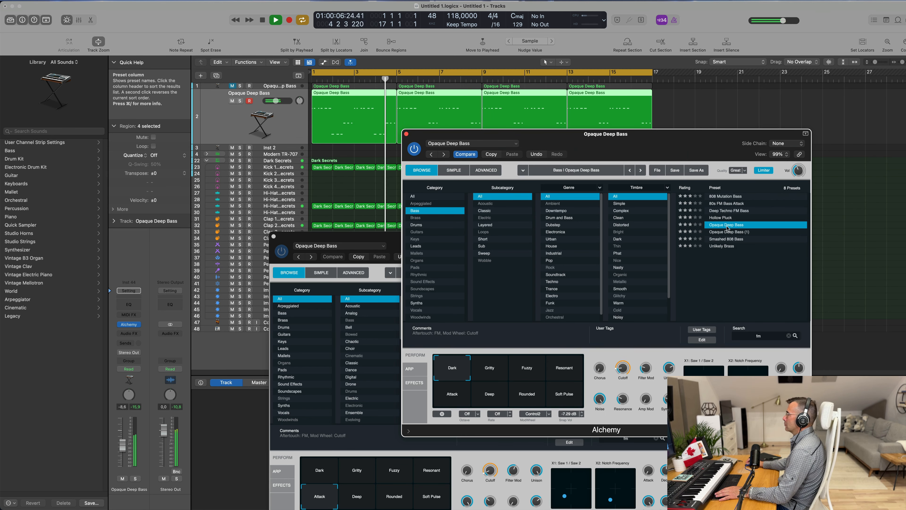
click(724, 218)
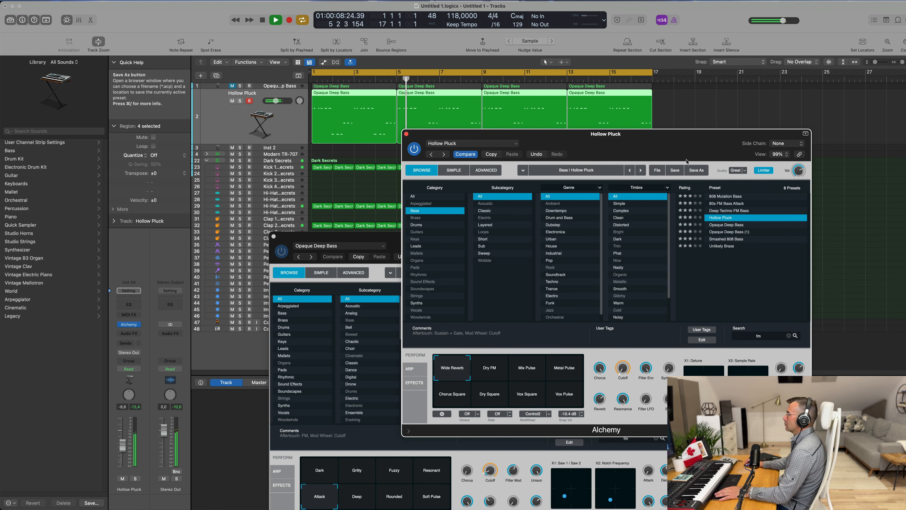
Step: Audition the Hollow Pluck snapshots, including Dry FM, Mix Pulse, Metal Pulse, Chorus Square, Vox Square and Wide Reverb
drag(666, 137, 639, 134)
key(Return)
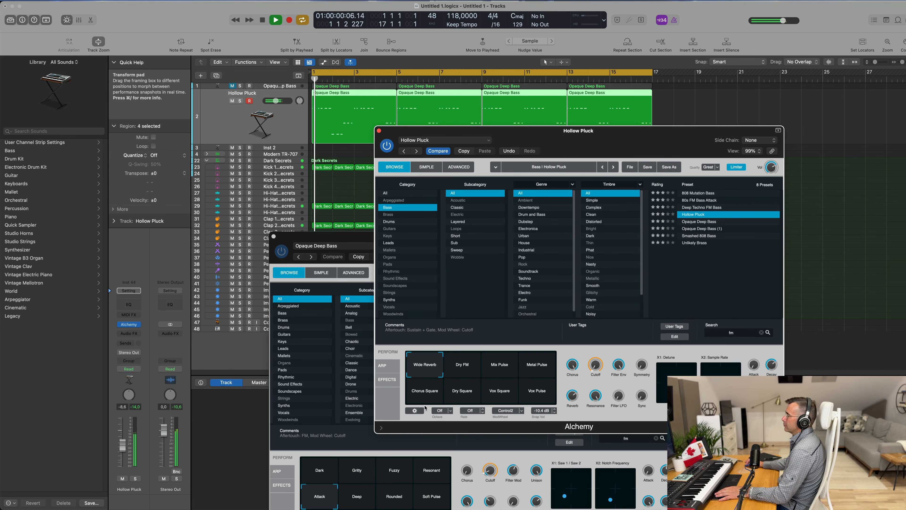
click(462, 372)
click(499, 372)
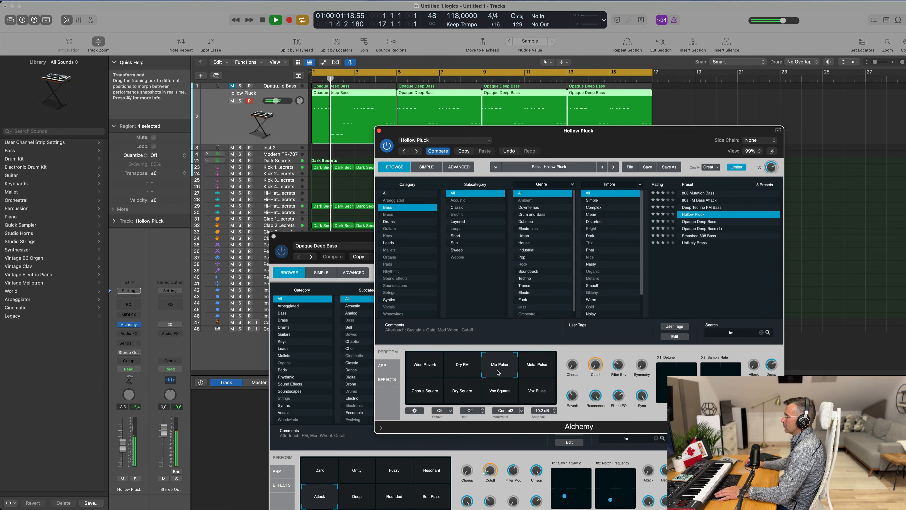
click(536, 373)
click(430, 395)
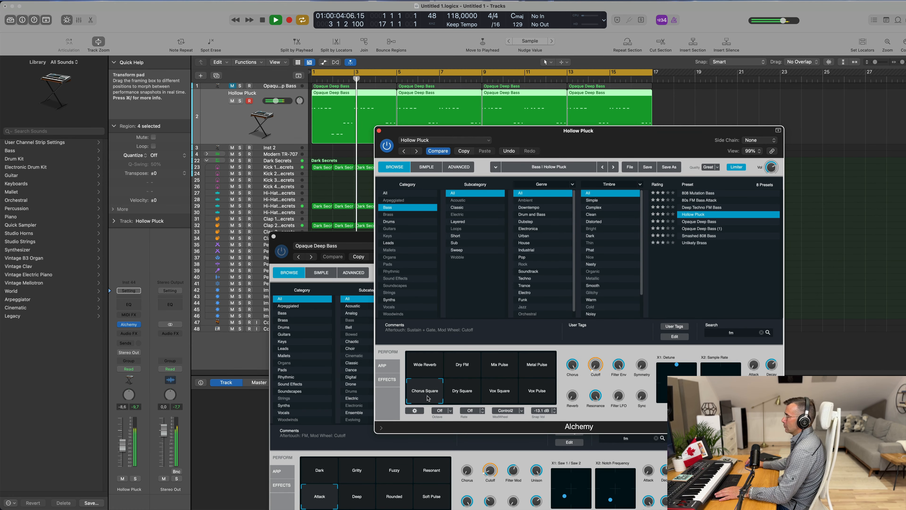
click(468, 396)
click(497, 398)
click(536, 397)
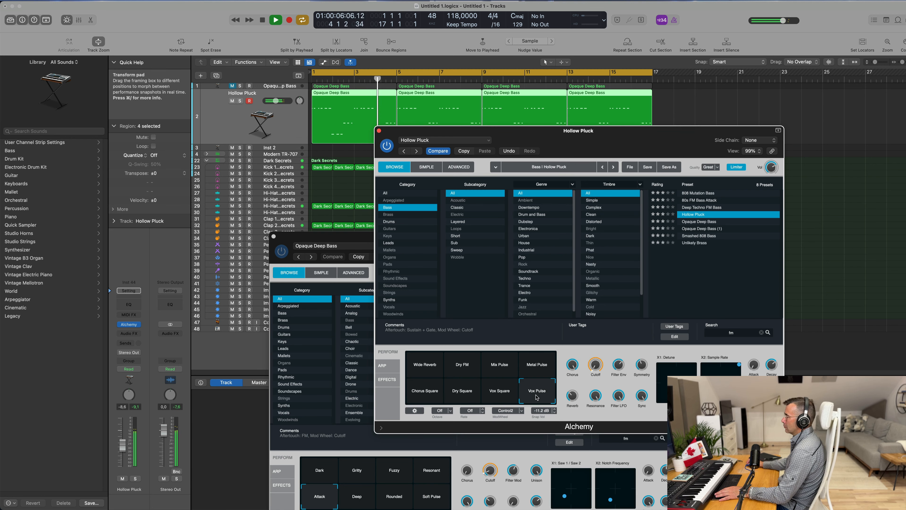
click(545, 365)
click(410, 367)
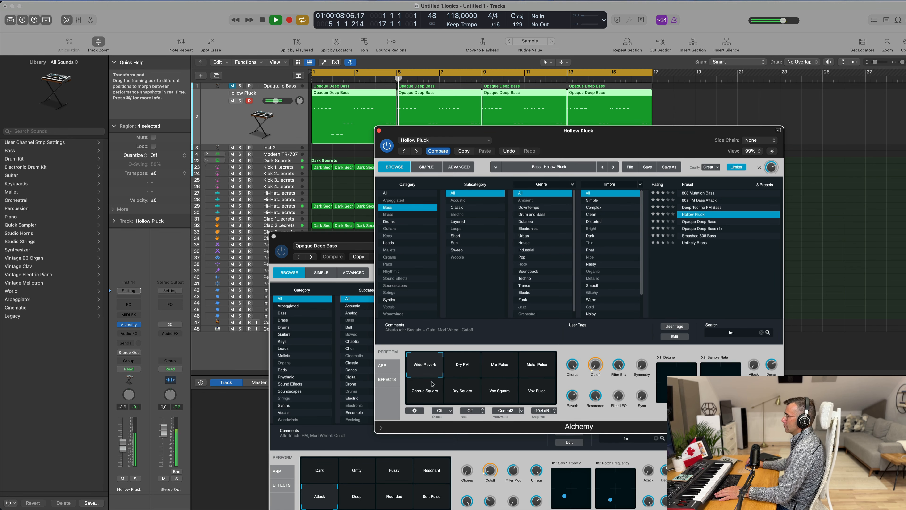
click(464, 373)
click(421, 368)
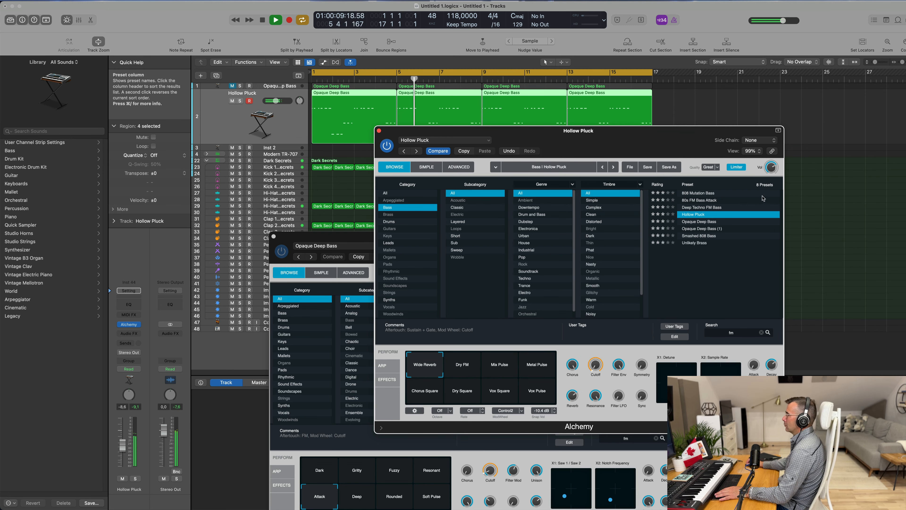
Step: Load the Deep Techno FM Bass preset on the new track and choose its Greasy snapshot
click(698, 208)
drag(608, 137, 614, 171)
click(703, 235)
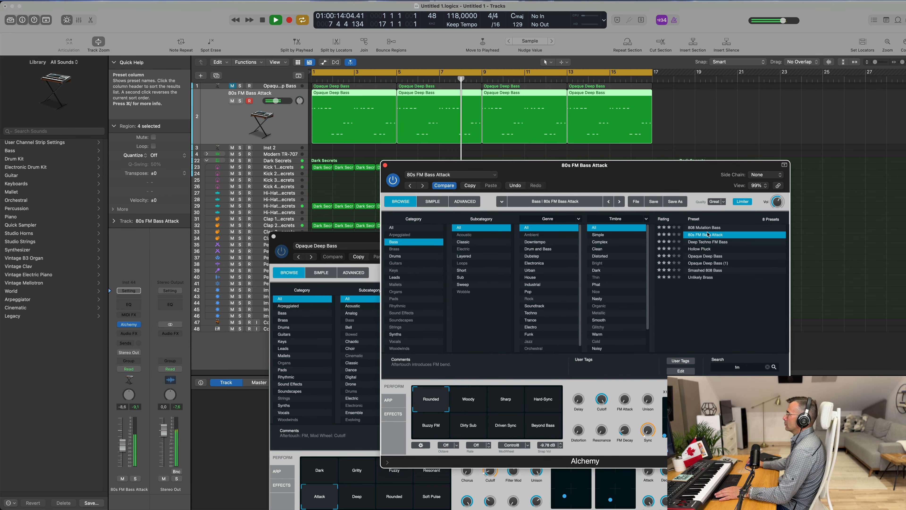
click(708, 241)
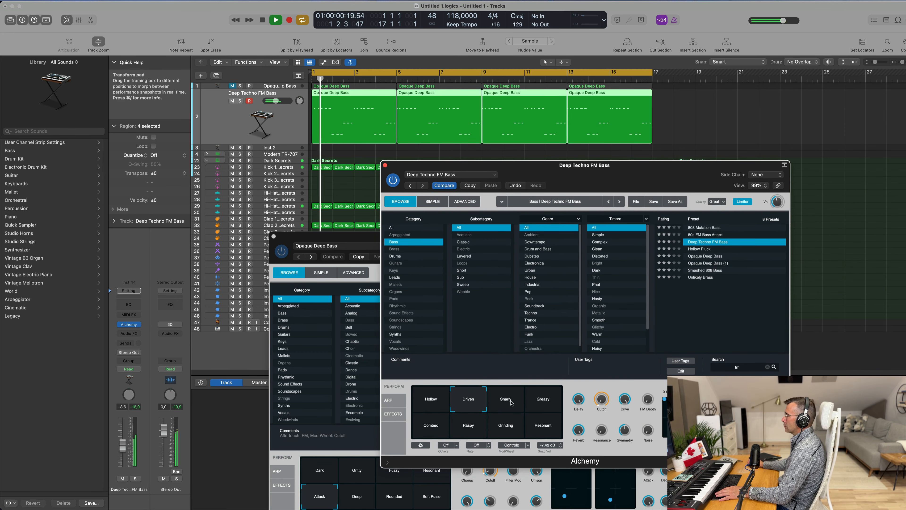
click(513, 402)
click(535, 403)
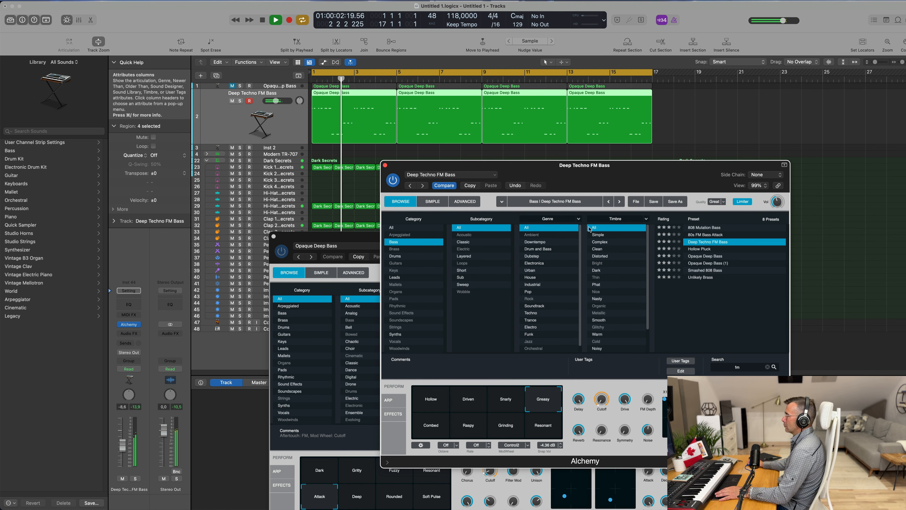
drag(657, 178, 635, 192)
click(512, 449)
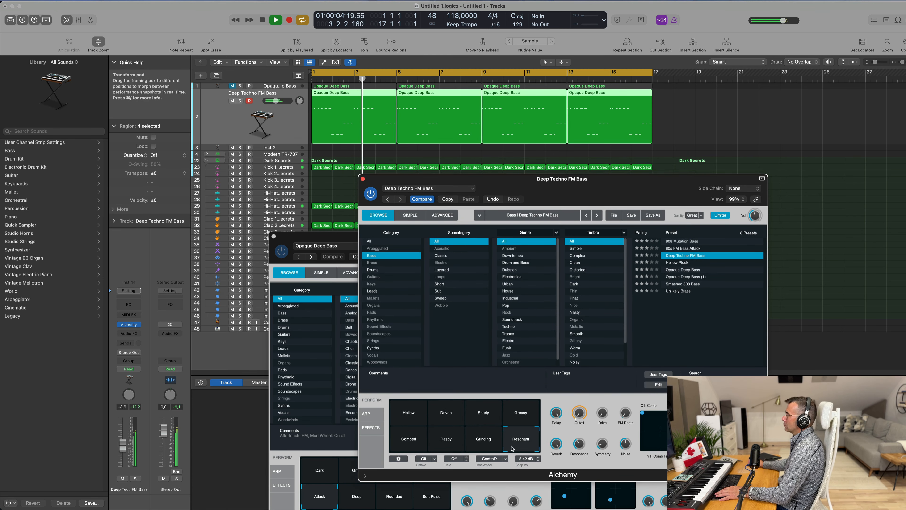
click(408, 449)
click(522, 413)
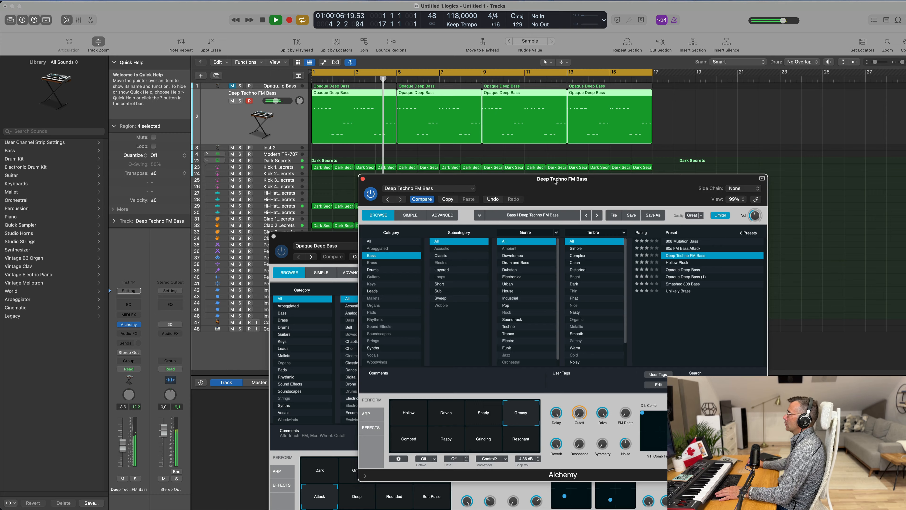
Step: Play back the groove while toggling mute on the bass tracks to compare the two bass sounds
drag(536, 180, 589, 228)
key(space)
click(226, 86)
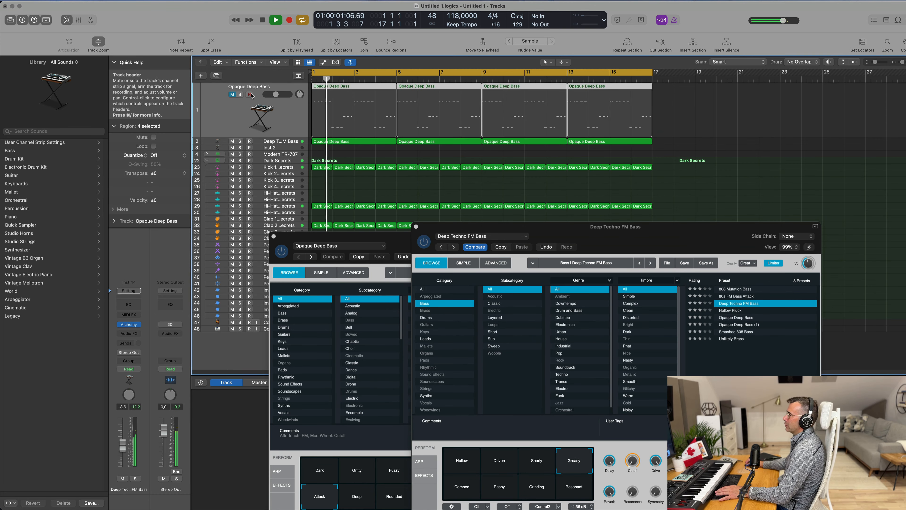
key(m)
key(space)
key(space)
key(space)
key(Down)
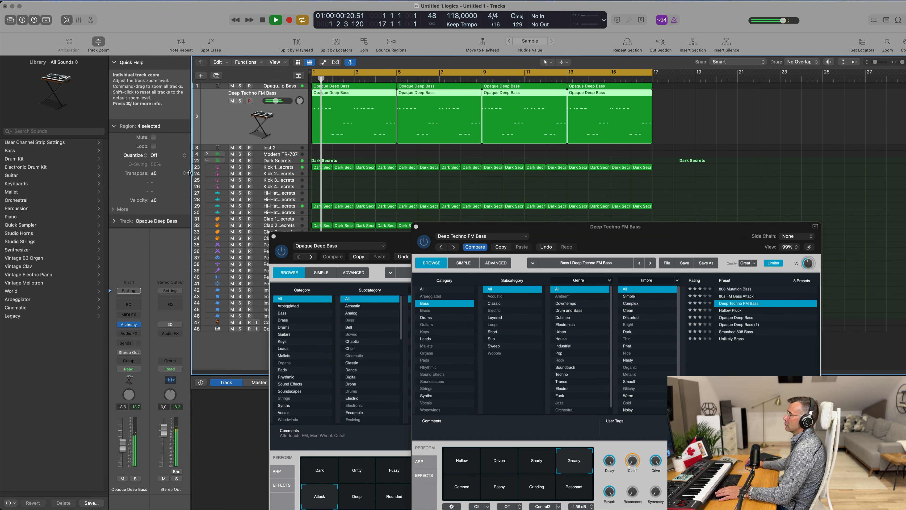
key(space)
key(space)
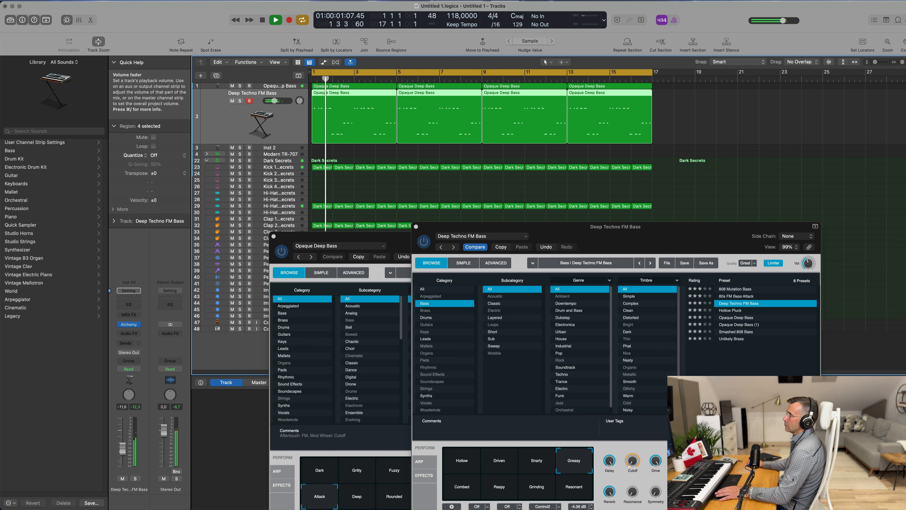
key(Up)
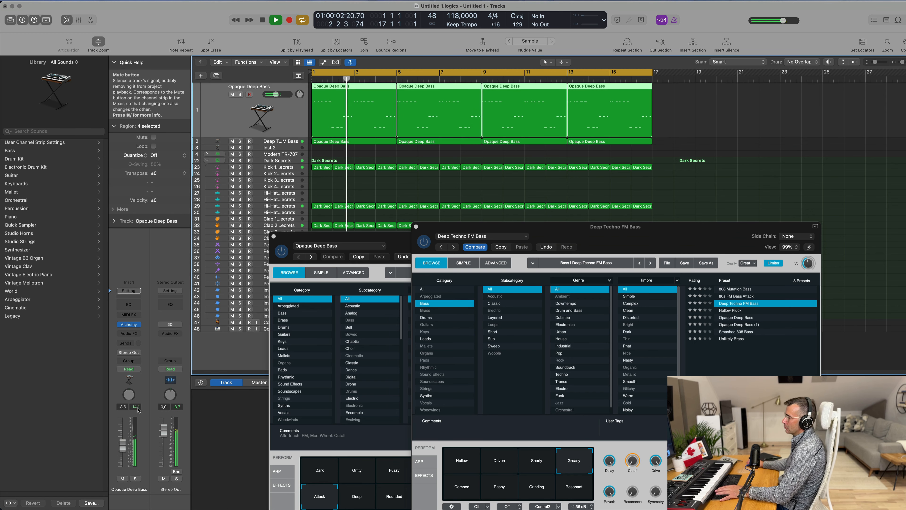
key(space)
key(space)
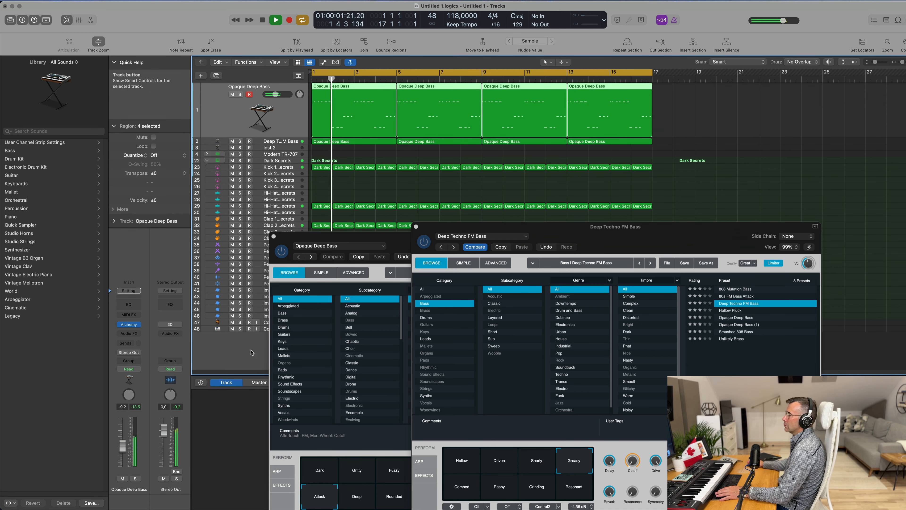
Step: Close both Alchemy plug-in windows
drag(540, 238, 478, 252)
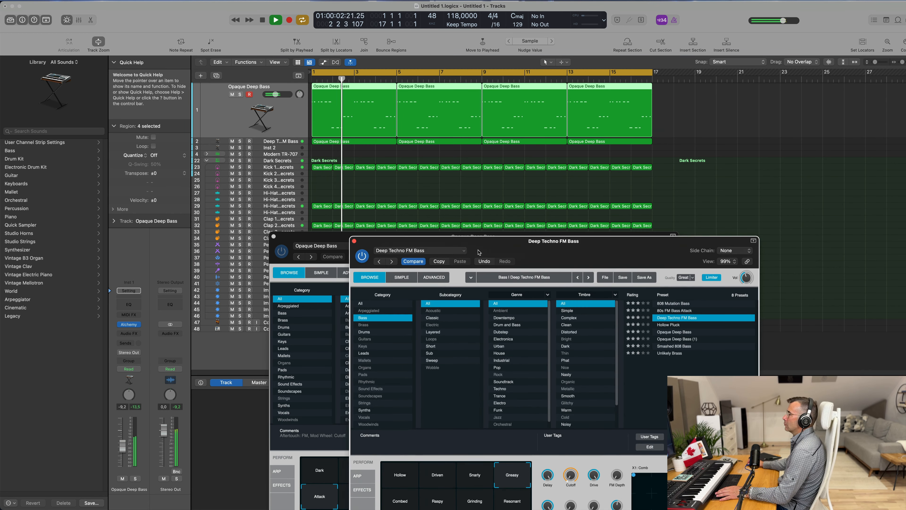
click(353, 240)
click(259, 235)
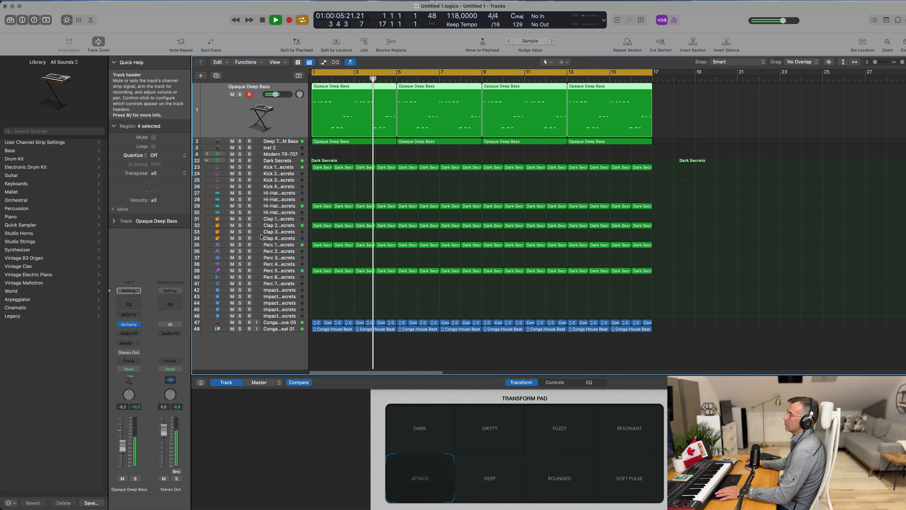
Step: Open the mixer and route the outputs of both bass channels, Opaque Deep Bass and Deep Techno FM Bass, to Bus 7
click(231, 141)
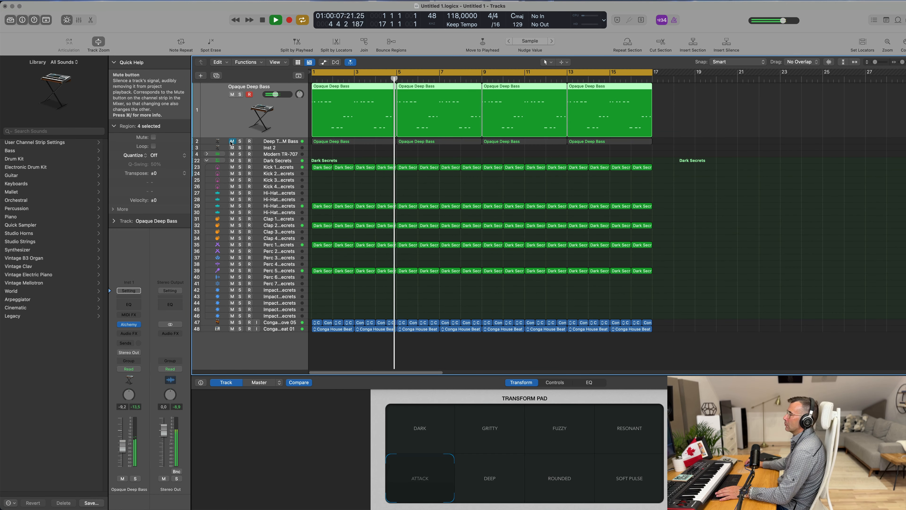
click(231, 142)
click(296, 142)
key(Return)
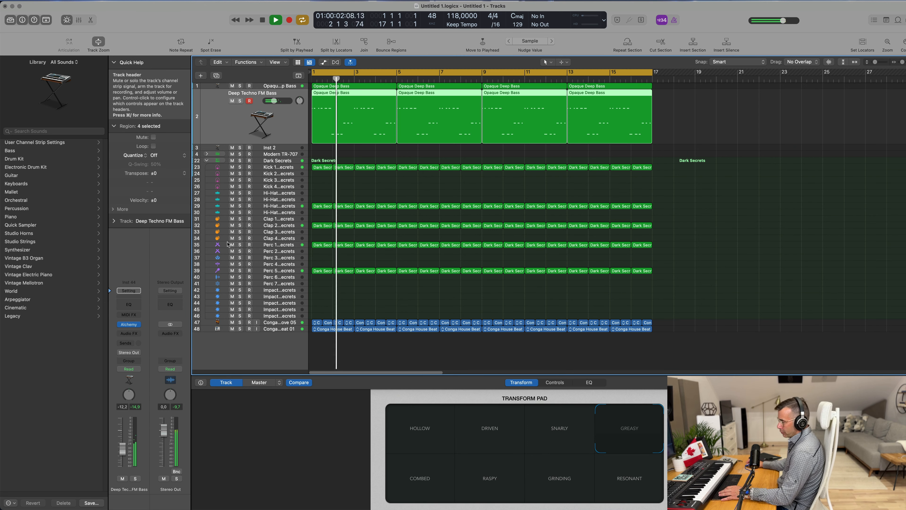
key(x)
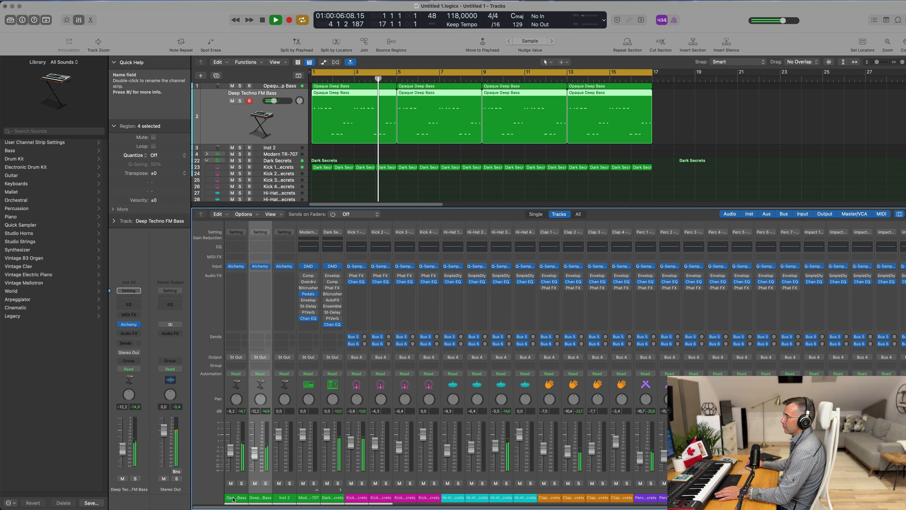
click(239, 499)
shift+click(260, 501)
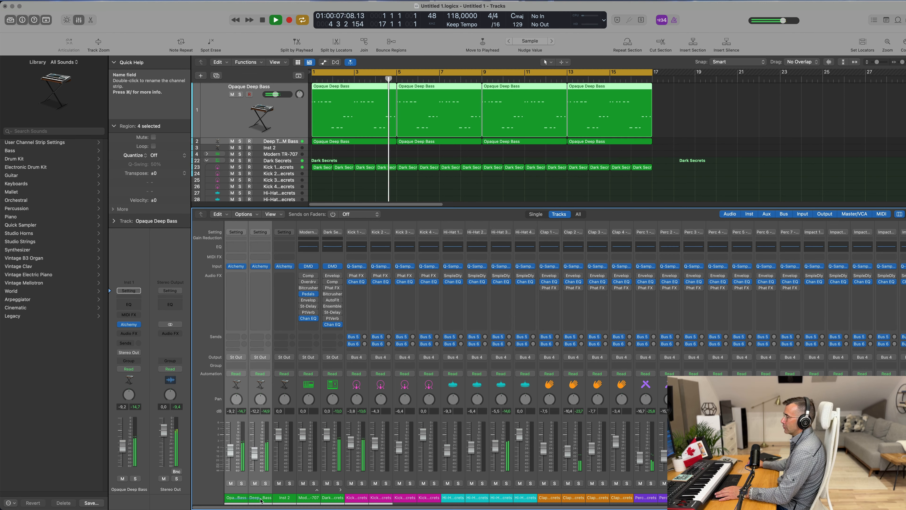
click(265, 358)
mouse_move(266, 382)
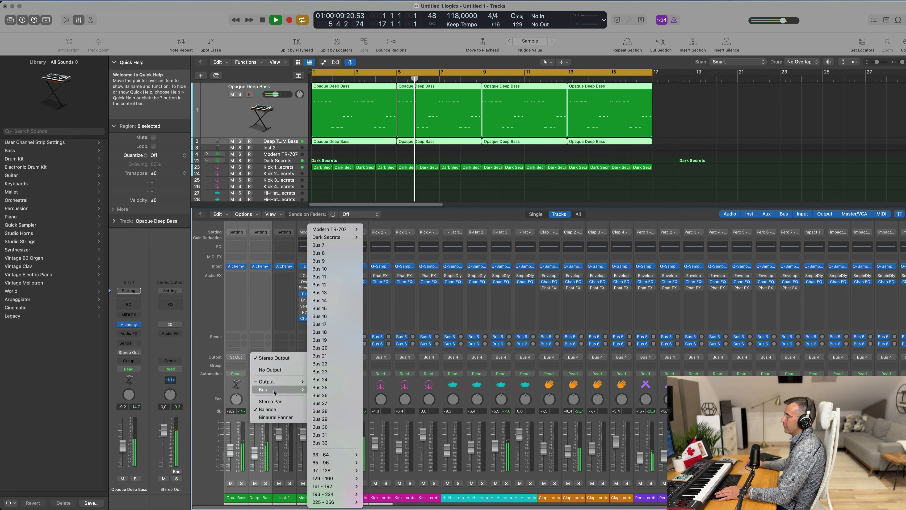
click(344, 248)
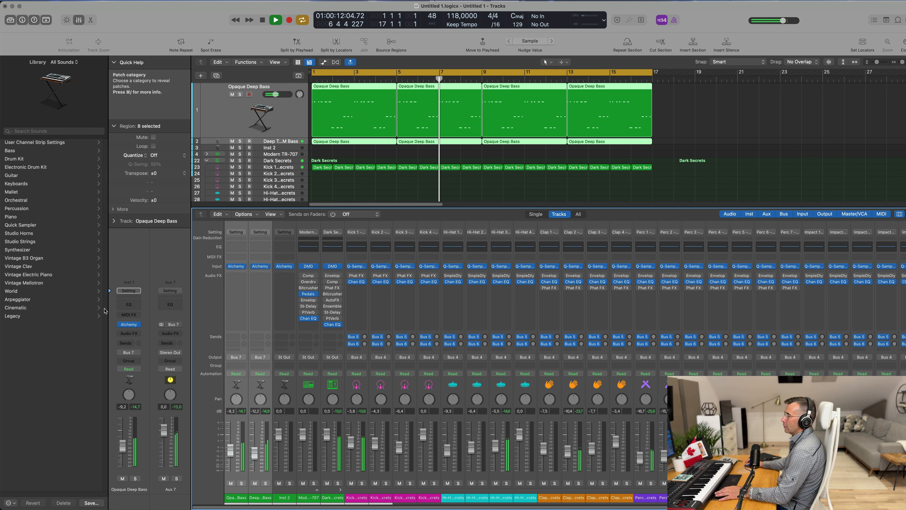
Step: Insert a stereo Compressor on the new Aux 7 bus channel
key(space)
click(171, 332)
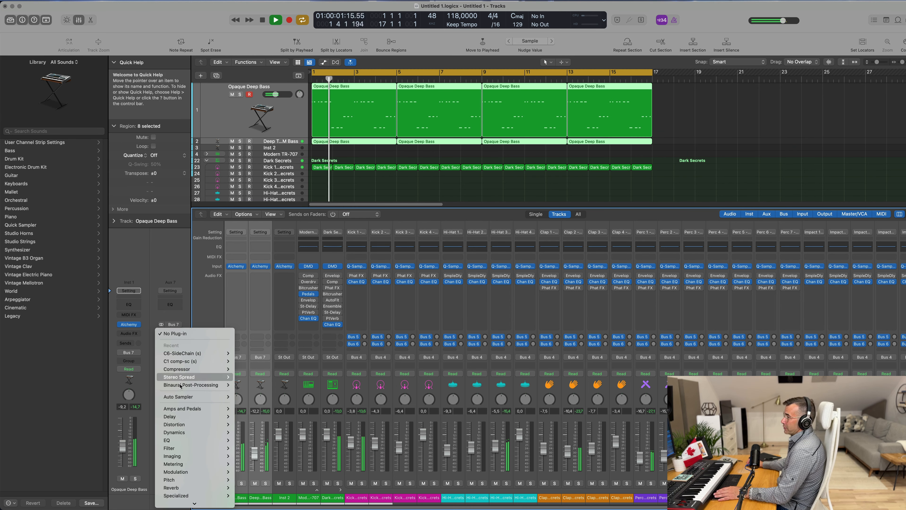
mouse_move(192, 362)
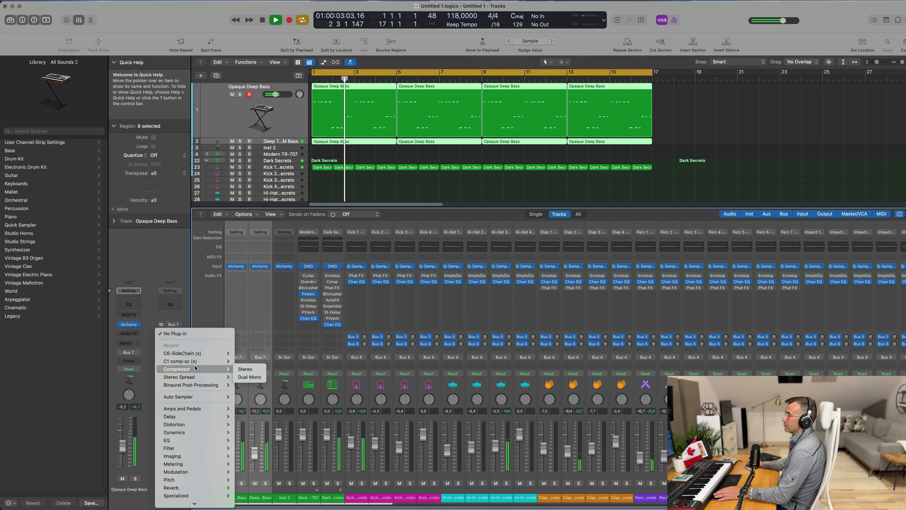
click(245, 369)
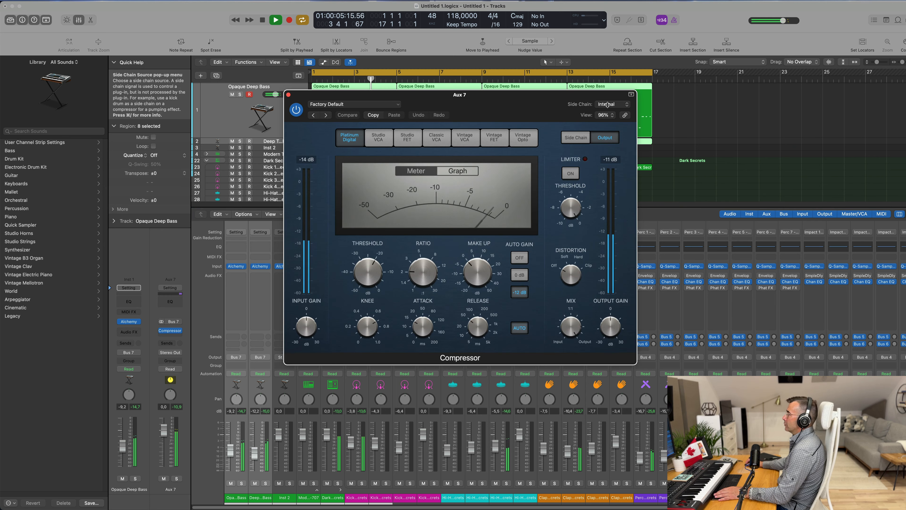
Step: Set the compressor's side chain to Kick 1 – Modern TR-707 (Inst 3)
click(609, 105)
mouse_move(612, 135)
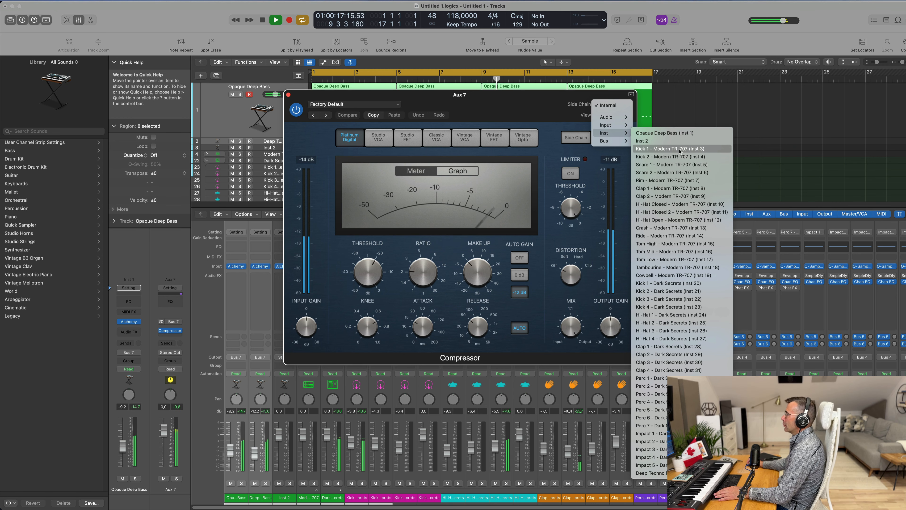
click(660, 148)
Step: Set the compressor's side chain source to Kick 1 – Dark Secrets (Inst 20)
drag(483, 105, 612, 131)
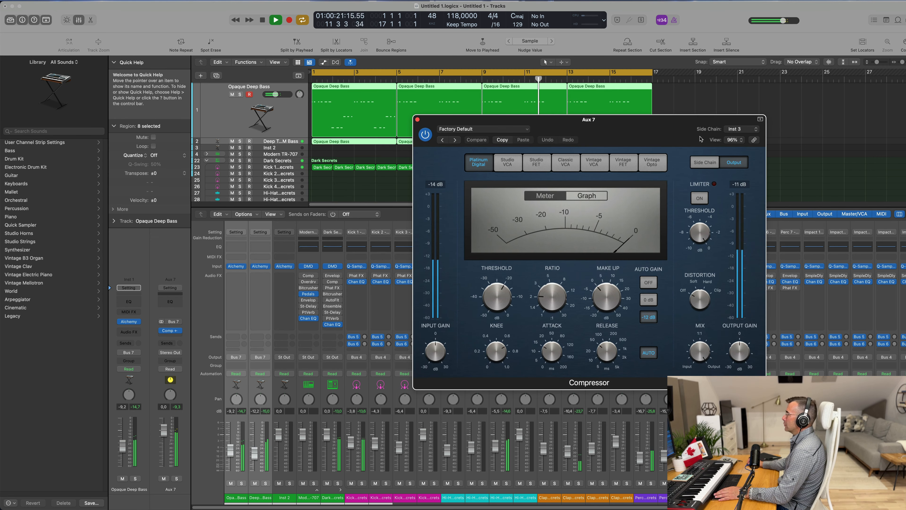
click(736, 129)
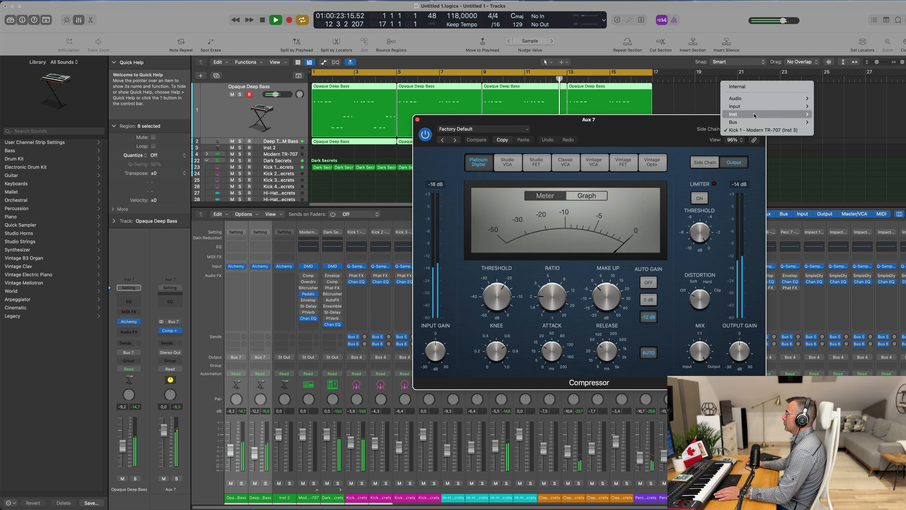
mouse_move(767, 114)
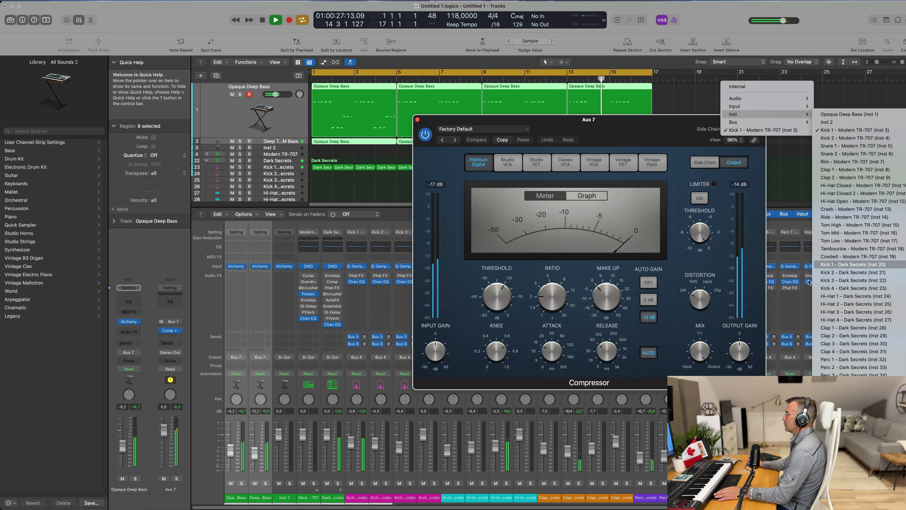
click(853, 264)
drag(587, 119, 563, 170)
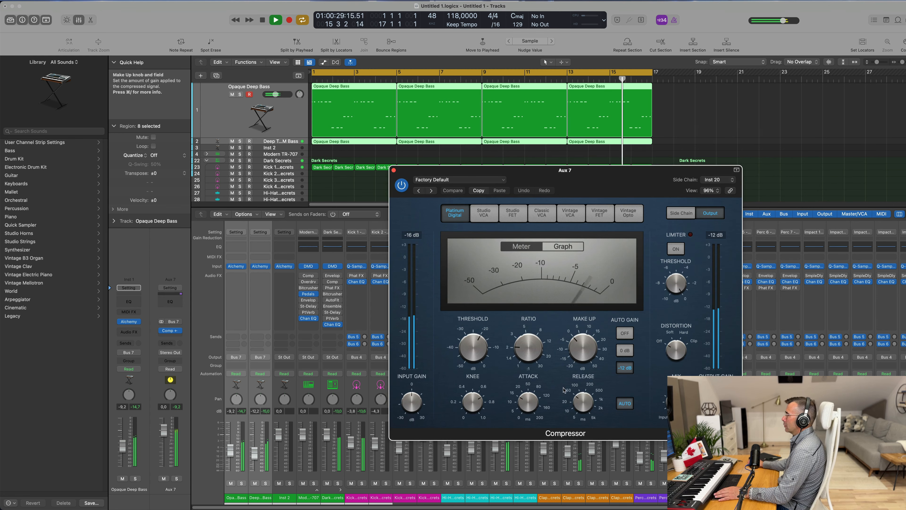
Step: Turn off auto release, nudge the ratio, set the threshold to -21.5 dB, and close the compressor
click(623, 407)
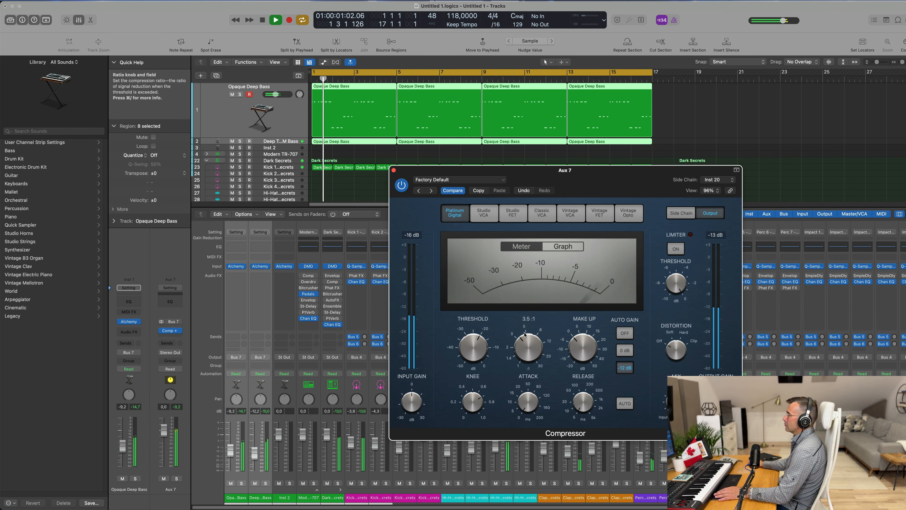
drag(525, 334, 525, 333)
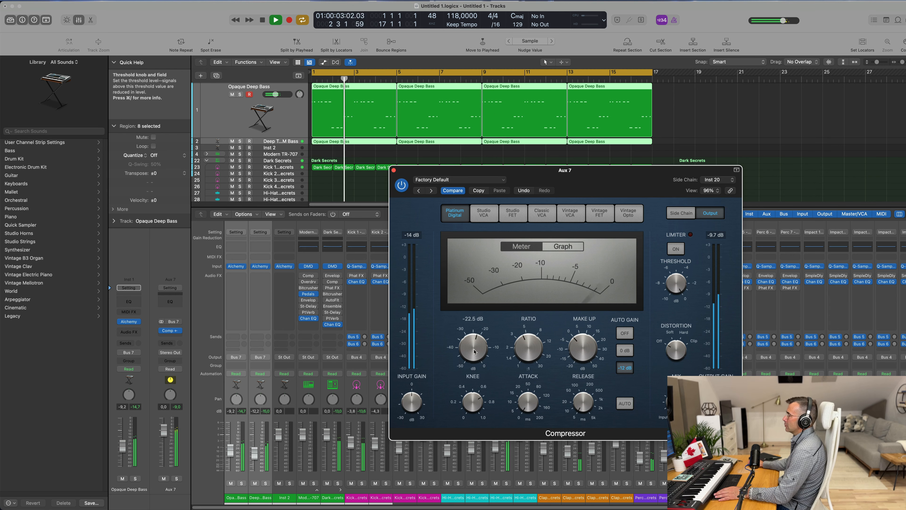
drag(475, 353, 475, 352)
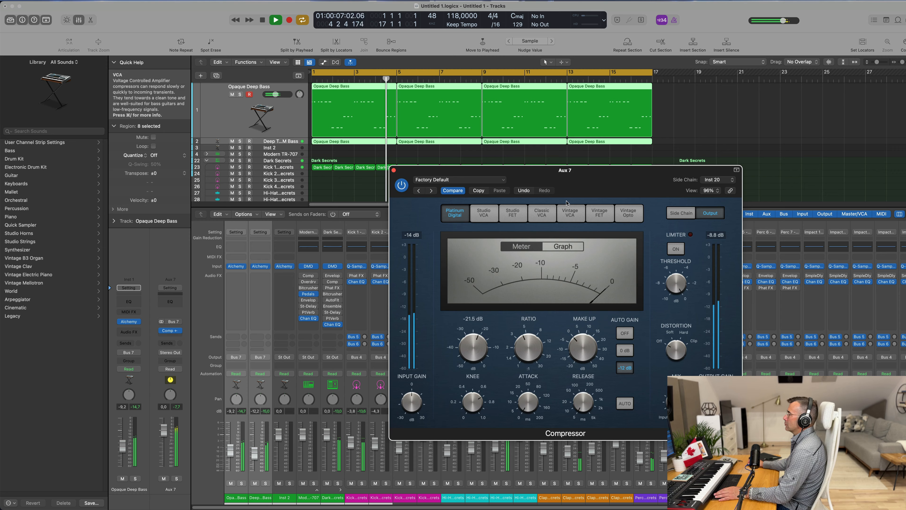
drag(431, 166, 471, 106)
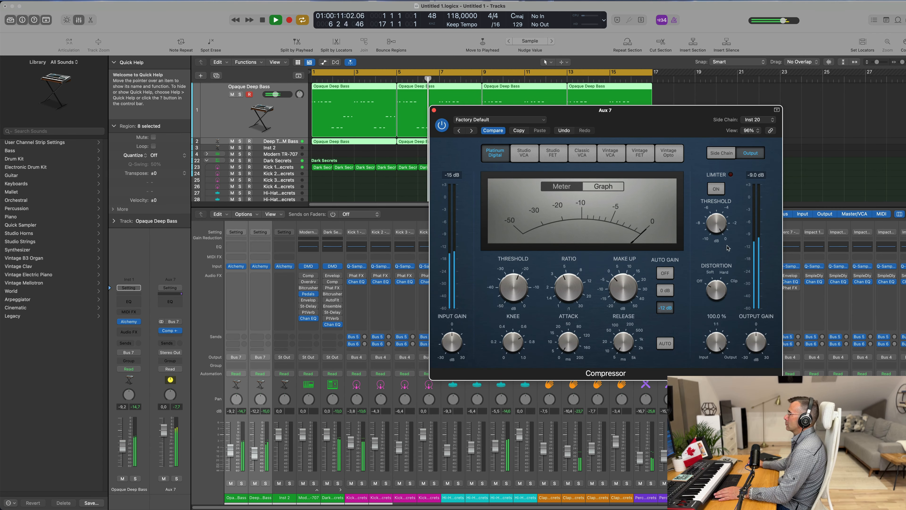
click(433, 110)
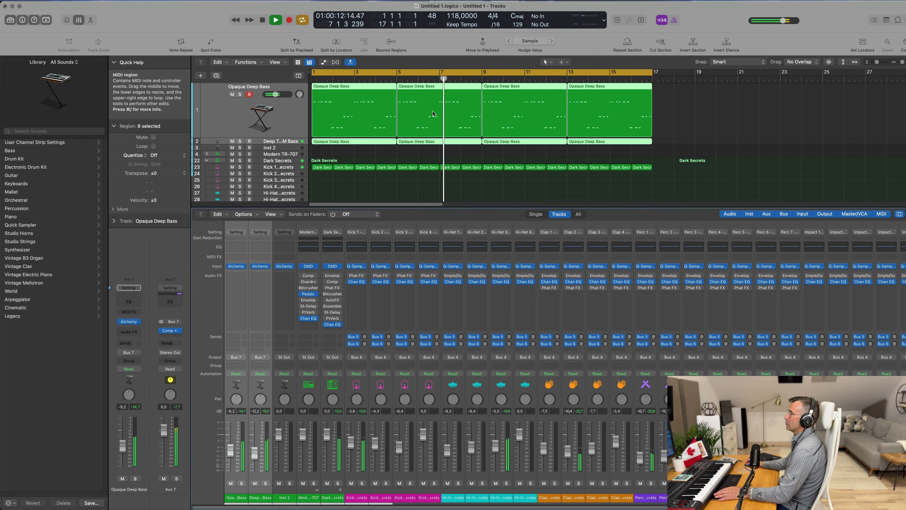
Step: Play the groove from the start and lower the Aux 7 bus volume to -2.7 dB
click(282, 114)
key(space)
key(Return)
key(space)
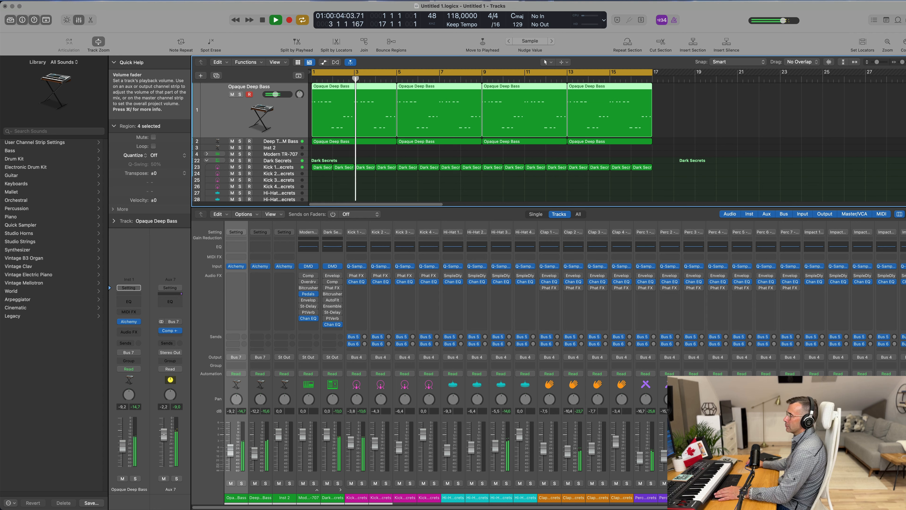
drag(164, 435, 164, 435)
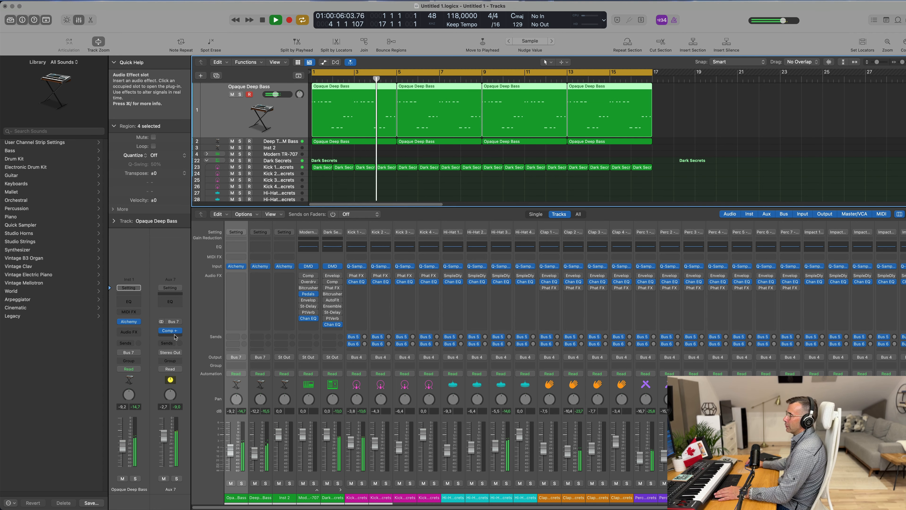
Step: Insert a stereo Vintage Tube EQ after the compressor on the Aux 7 bus
click(175, 336)
mouse_move(198, 362)
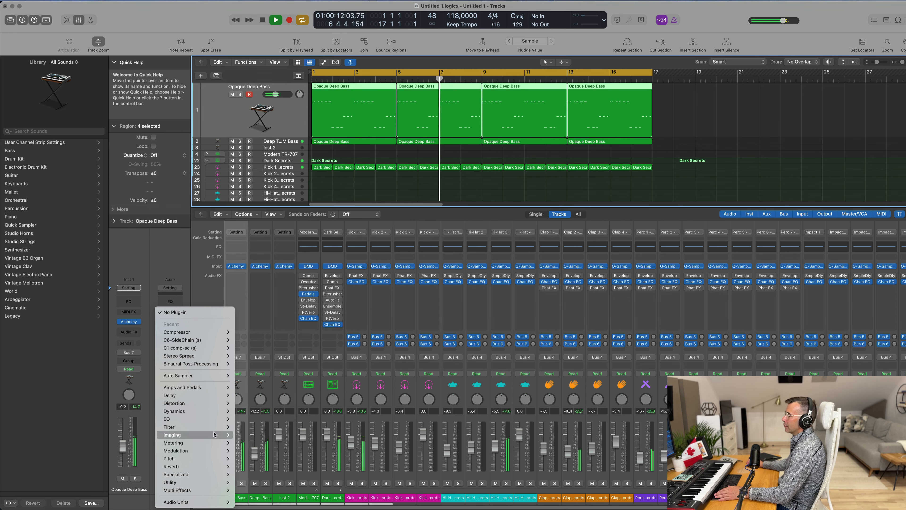
mouse_move(217, 419)
mouse_move(251, 188)
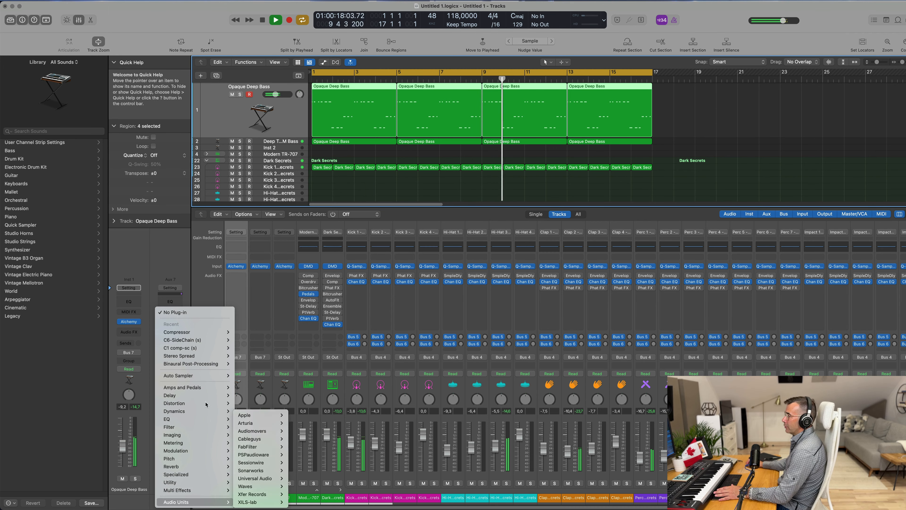
mouse_move(199, 335)
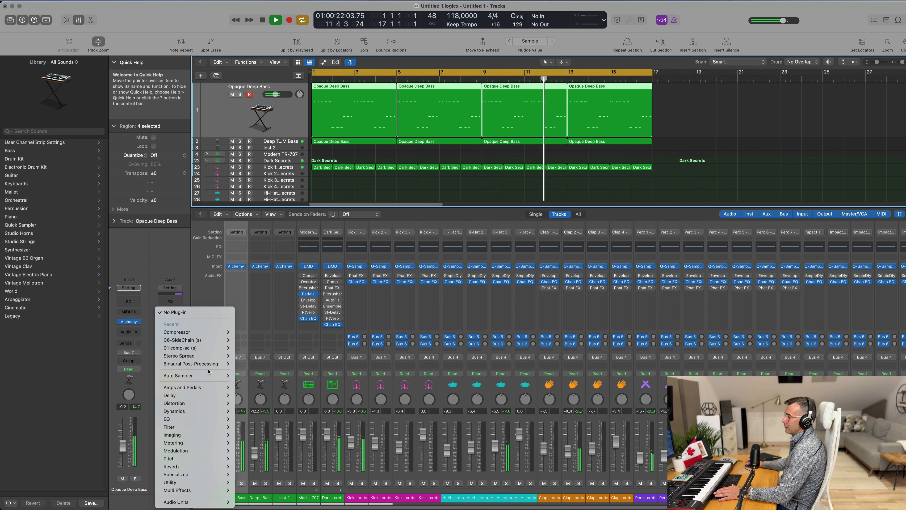
mouse_move(185, 502)
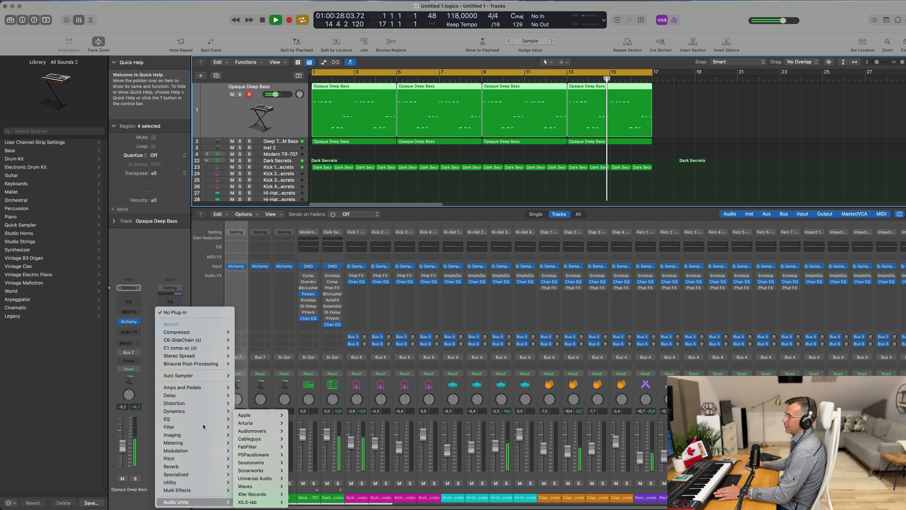
mouse_move(278, 501)
mouse_move(367, 503)
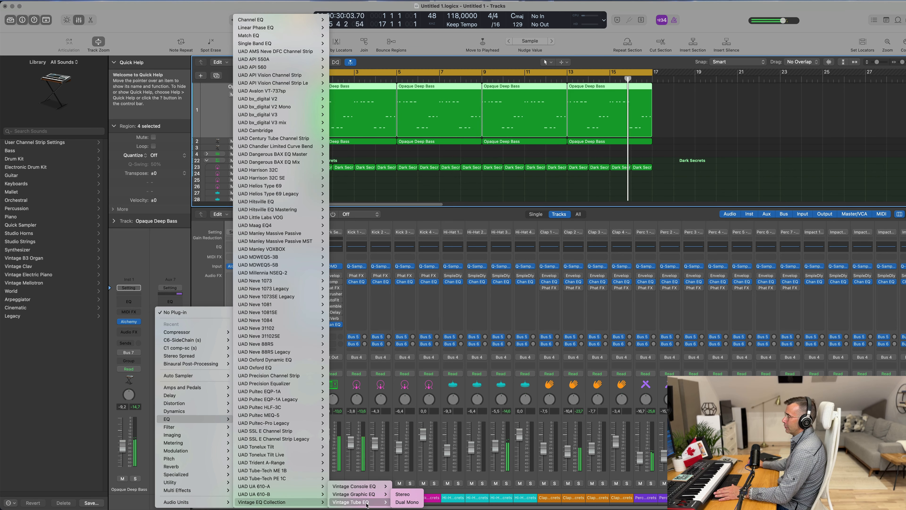
click(402, 494)
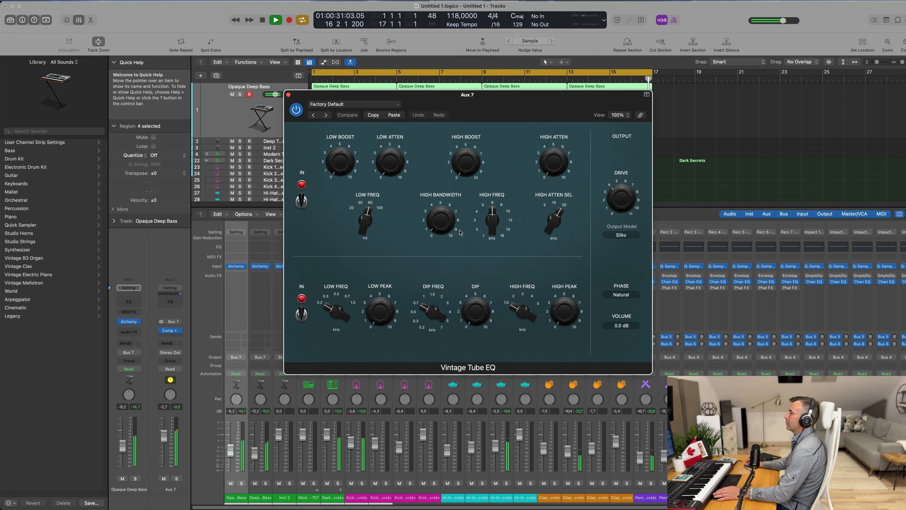
Step: Load the Big Synth preset in the Vintage Tube EQ and close its window
click(354, 104)
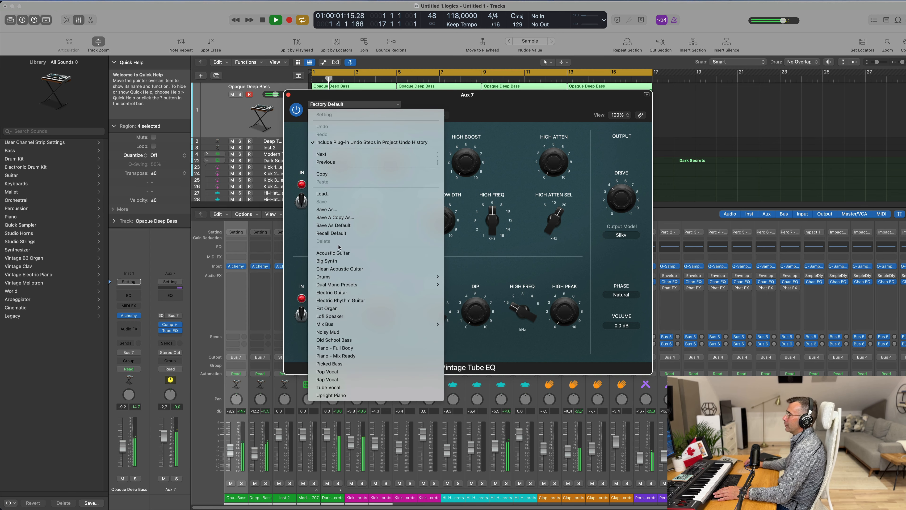
mouse_move(345, 276)
click(326, 260)
drag(293, 103, 287, 196)
click(282, 186)
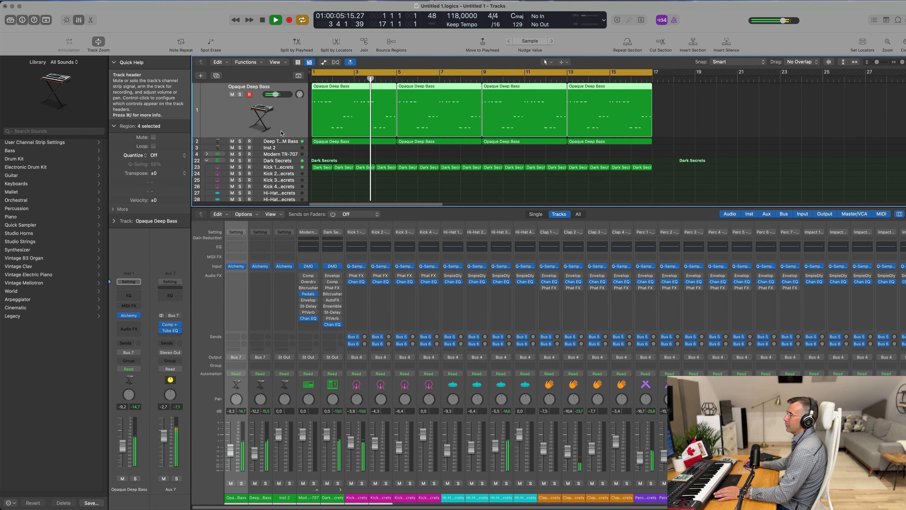
Step: Compare the basses by toggling their mutes, and lower the Deep Techno FM Bass volume to about -15 dB
click(231, 94)
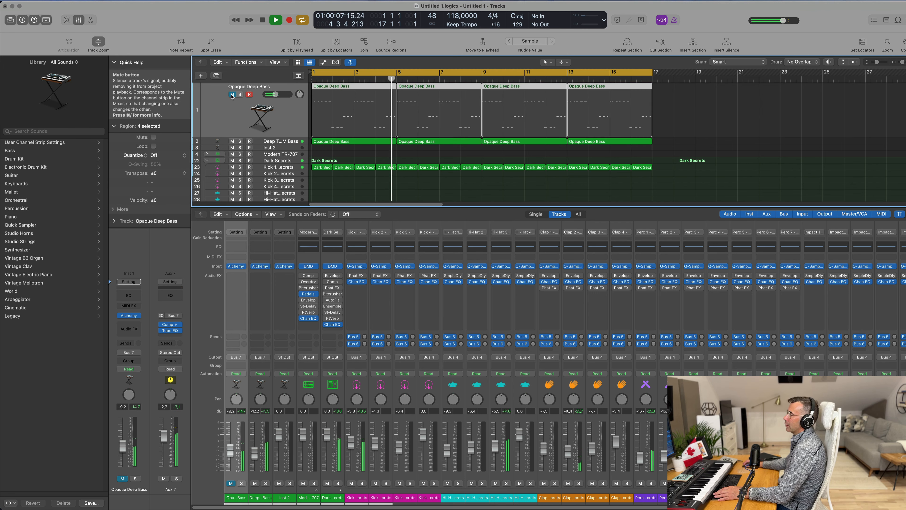
click(232, 95)
click(273, 141)
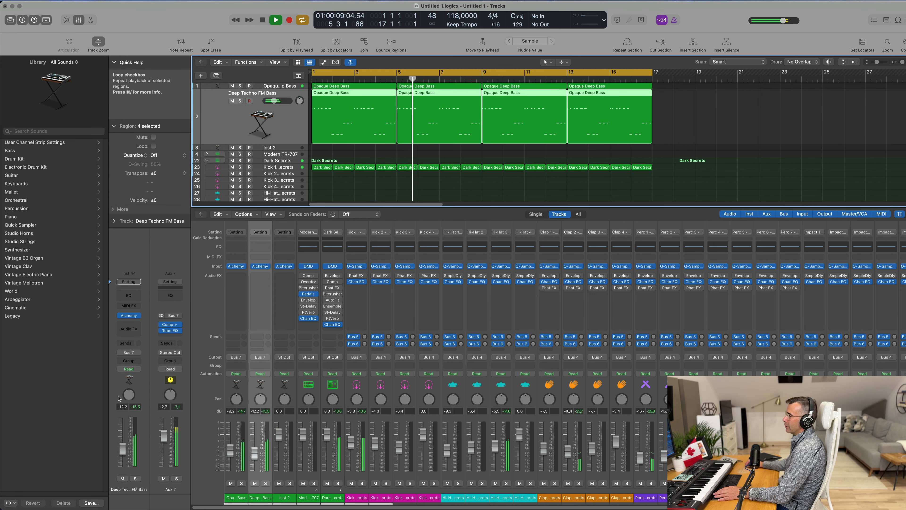
click(122, 479)
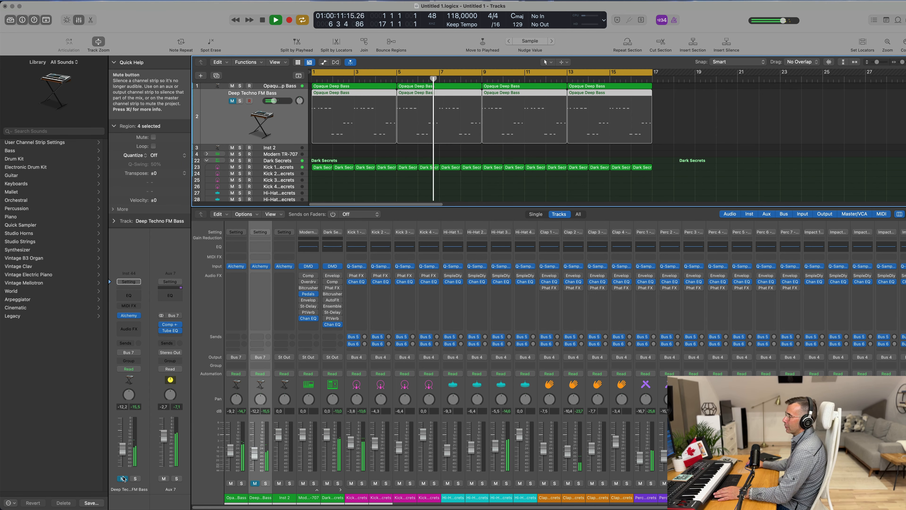
click(123, 478)
drag(123, 451, 123, 452)
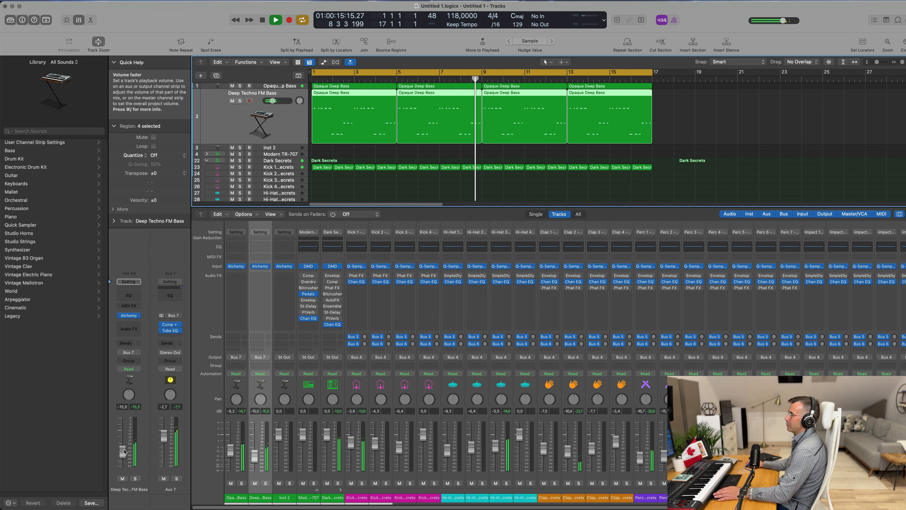
key(Return)
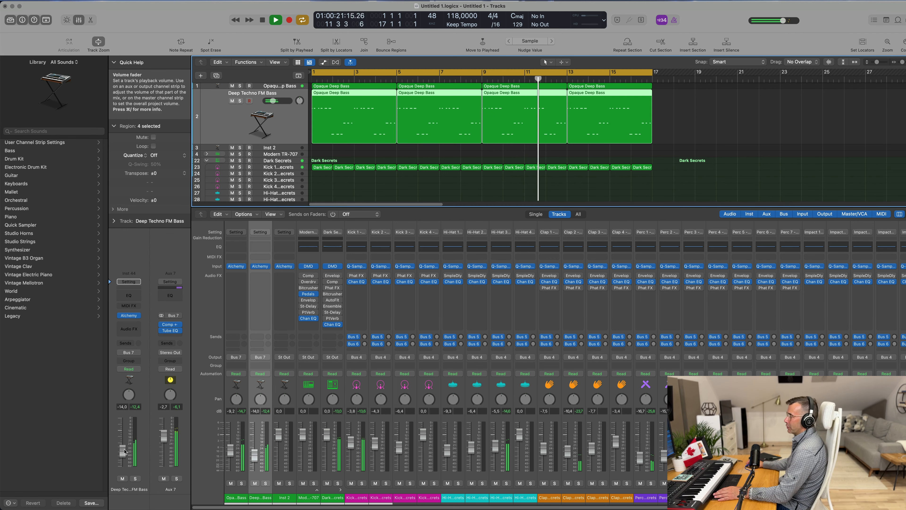
Step: Add a send from the Deep Techno FM Bass track to Bus 8
click(126, 342)
mouse_move(129, 355)
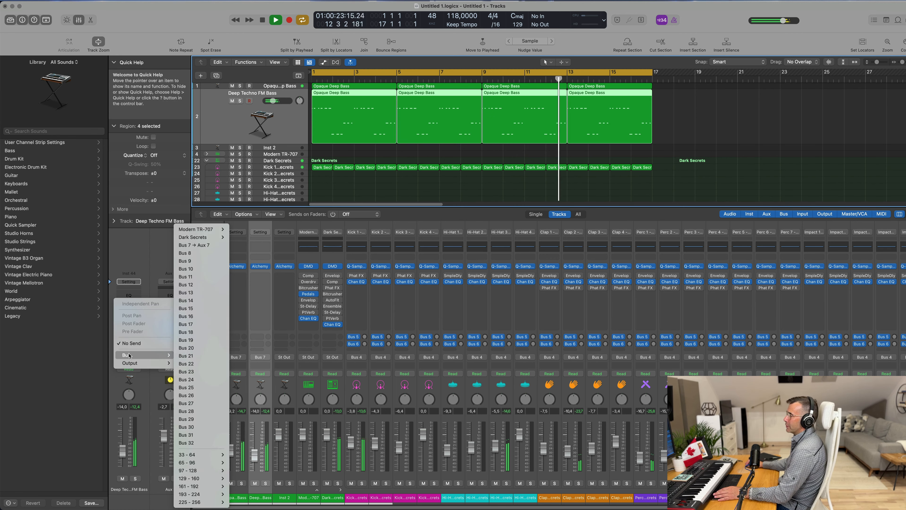
click(185, 253)
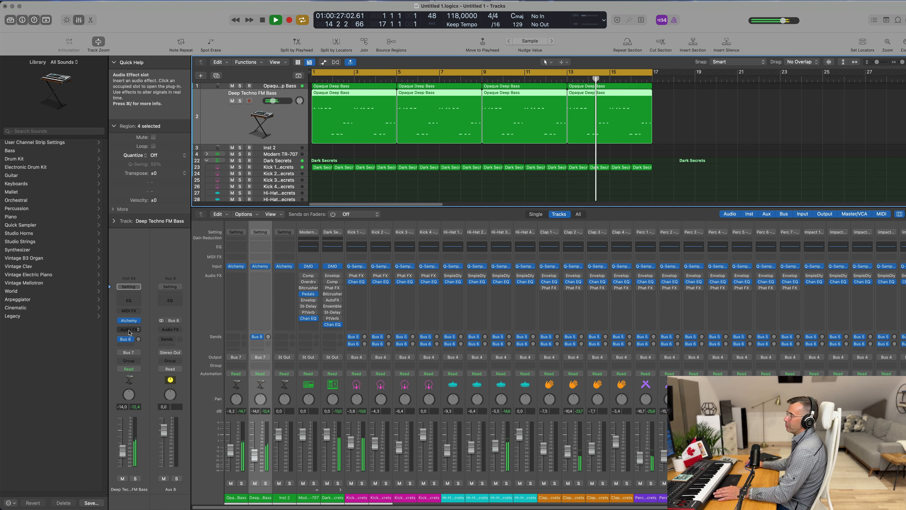
Step: Add a Channel EQ on the Aux 8 bus and enable a low cut at about 398 Hz, 12 dB/Oct
click(170, 300)
click(312, 129)
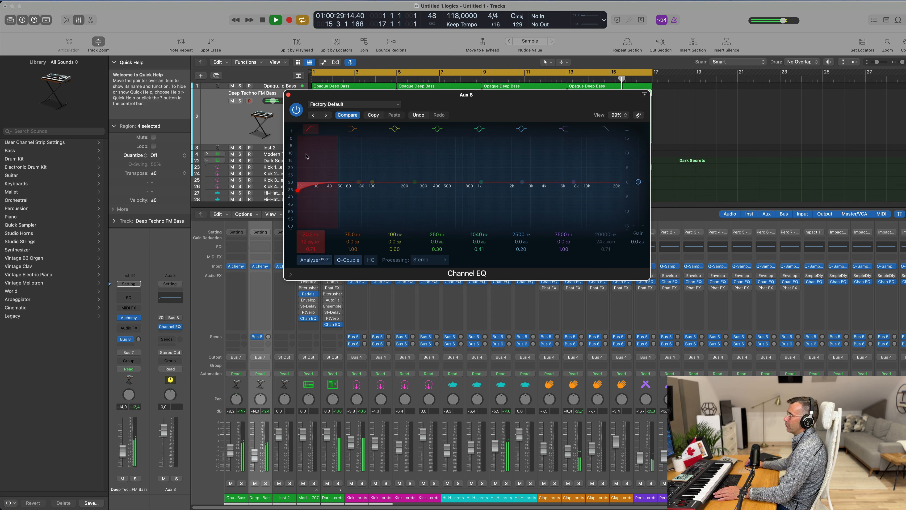
drag(310, 150, 436, 153)
drag(428, 192, 441, 190)
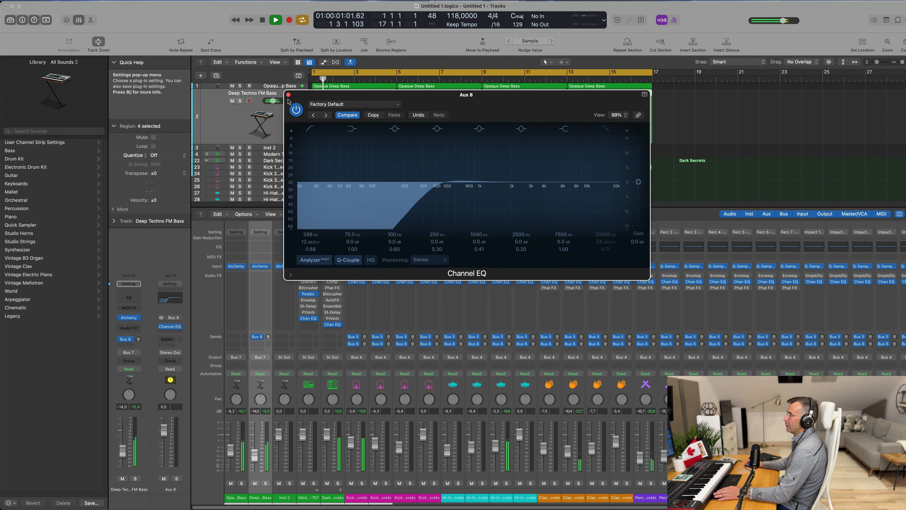
Step: Insert a stereo EnVerb after the Channel EQ on the Aux 8 bus
click(165, 327)
click(164, 332)
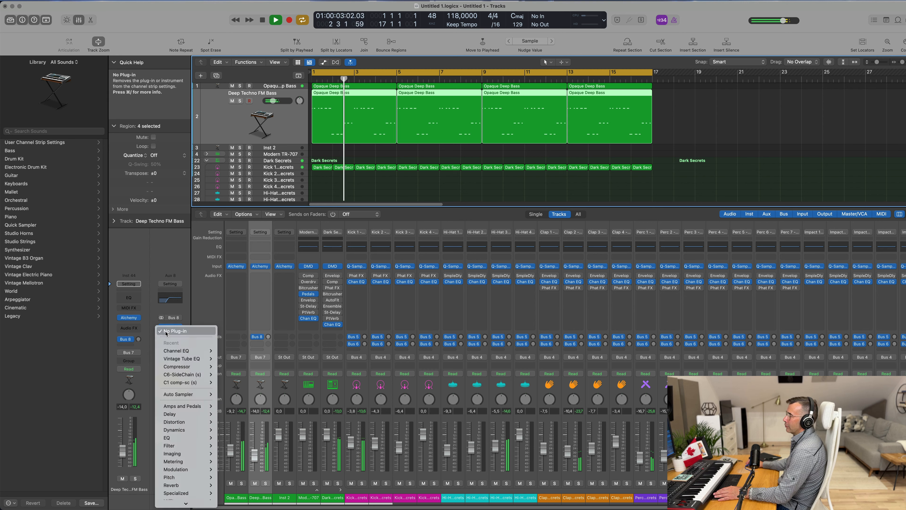
mouse_move(194, 437)
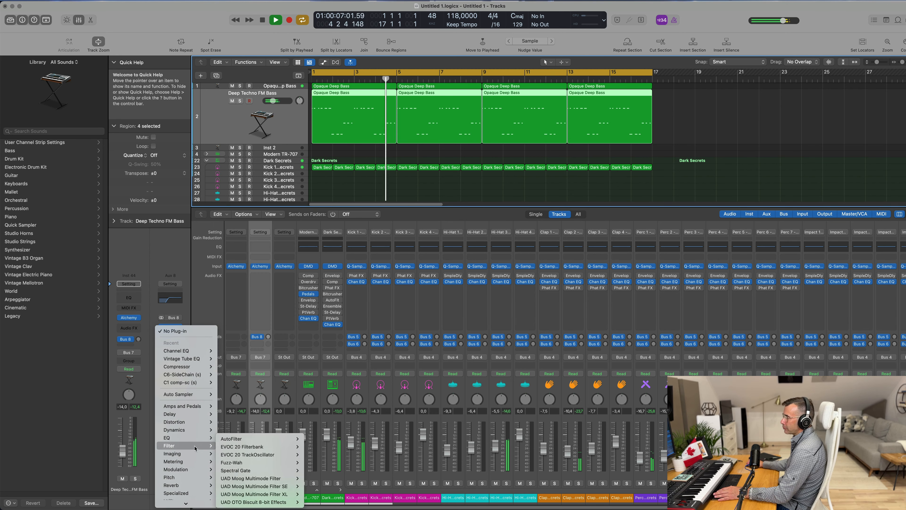
mouse_move(194, 484)
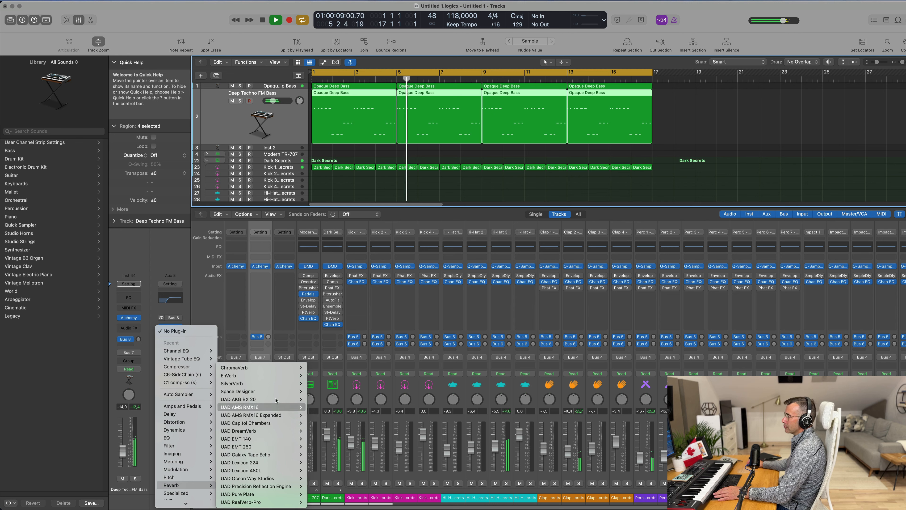
mouse_move(272, 375)
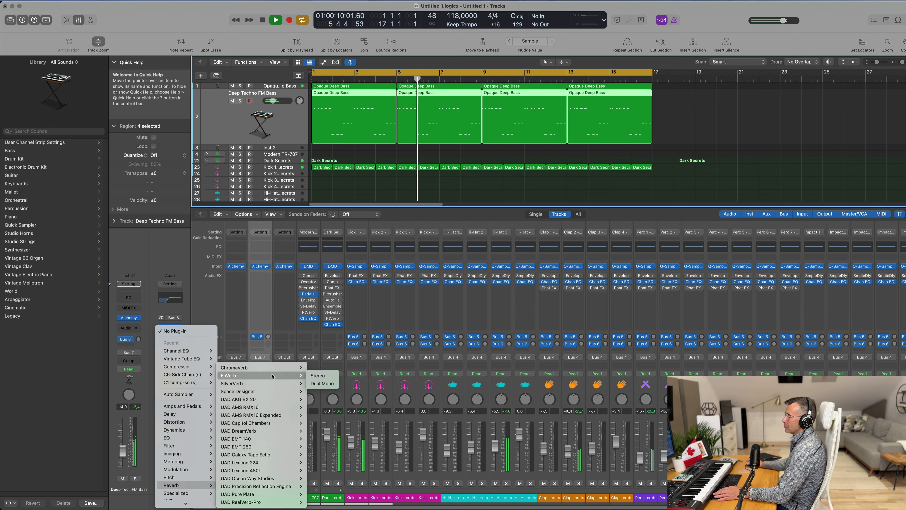
click(317, 375)
drag(460, 104, 477, 161)
Step: Play the groove and step through the EnVerb presets on the Aux 8 bus
key(space)
click(374, 165)
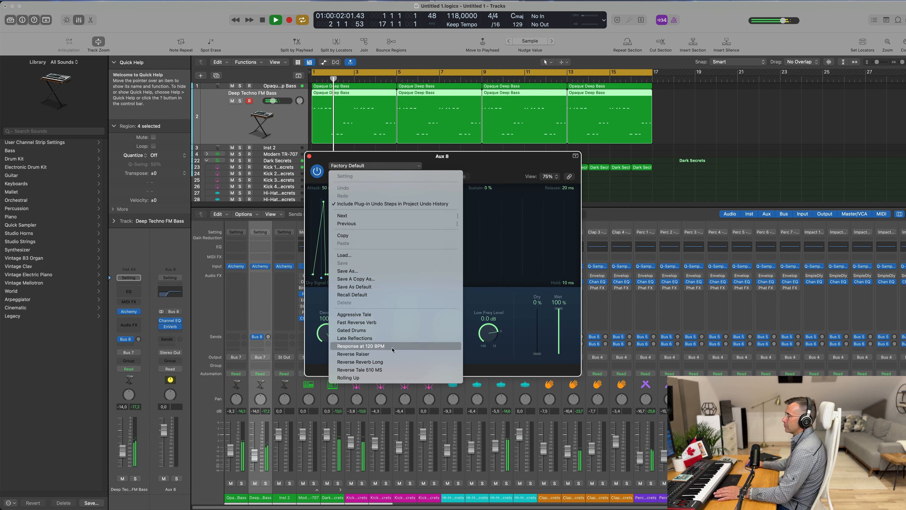
click(408, 325)
drag(473, 158, 616, 156)
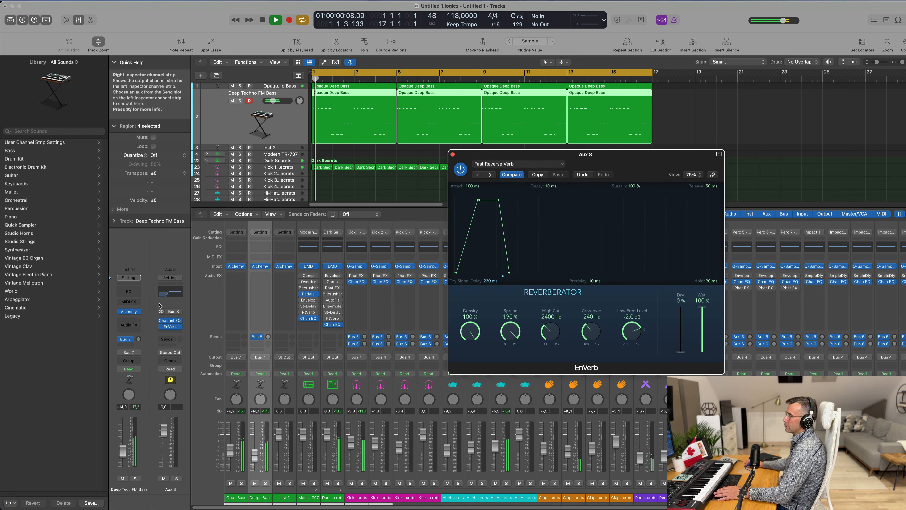
click(138, 339)
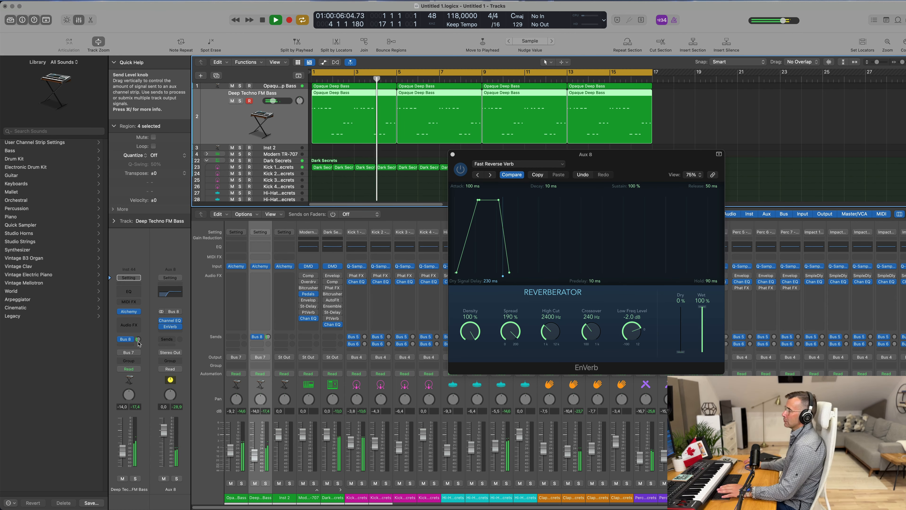
drag(599, 161, 501, 155)
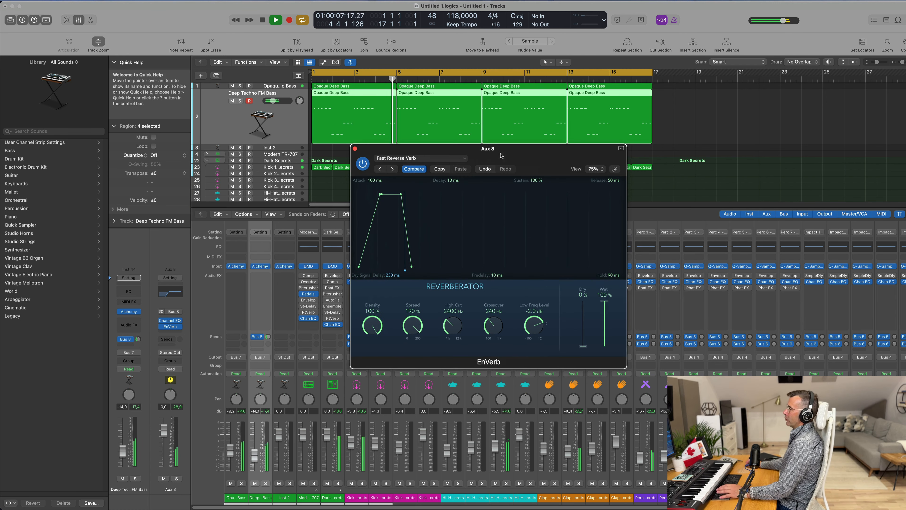
click(392, 169)
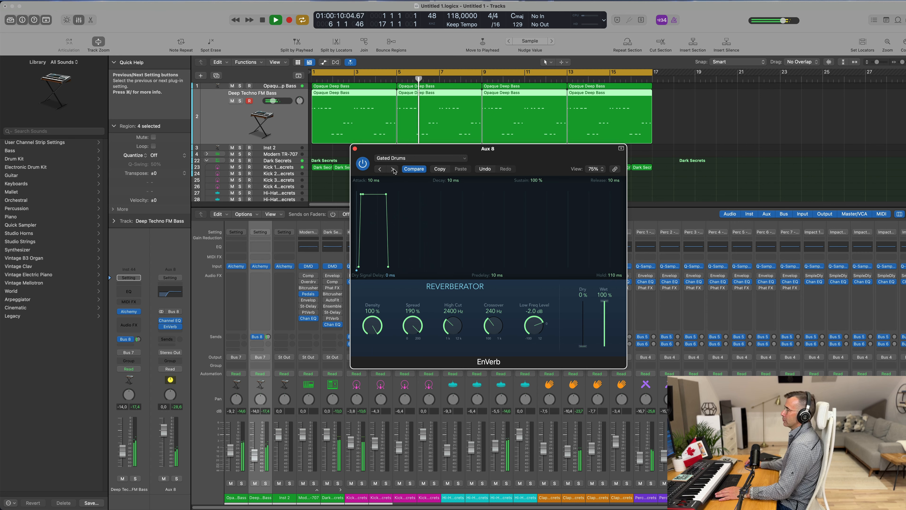
click(394, 170)
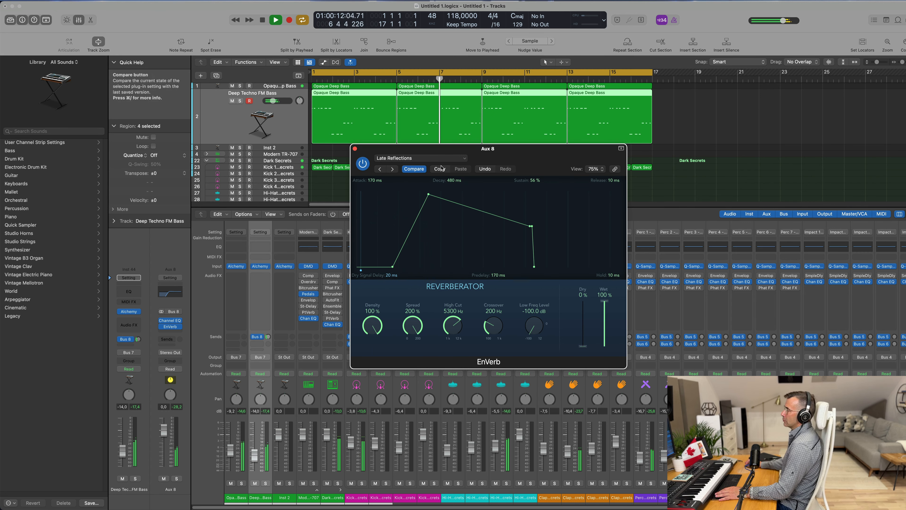
drag(504, 160, 486, 161)
click(374, 170)
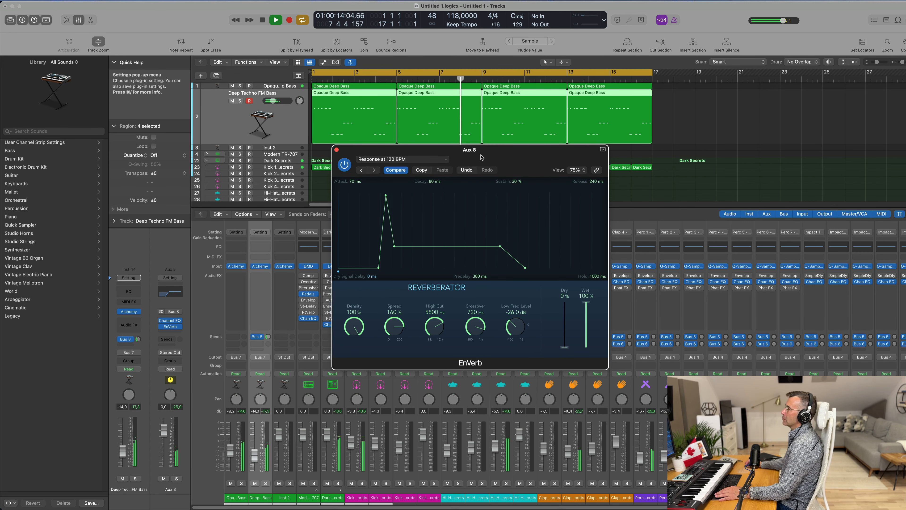
drag(368, 170, 351, 169)
click(357, 170)
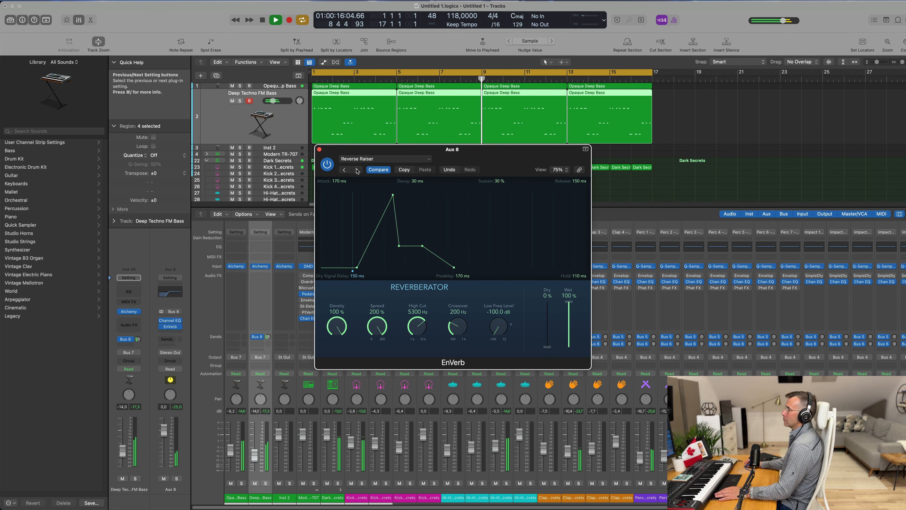
click(358, 170)
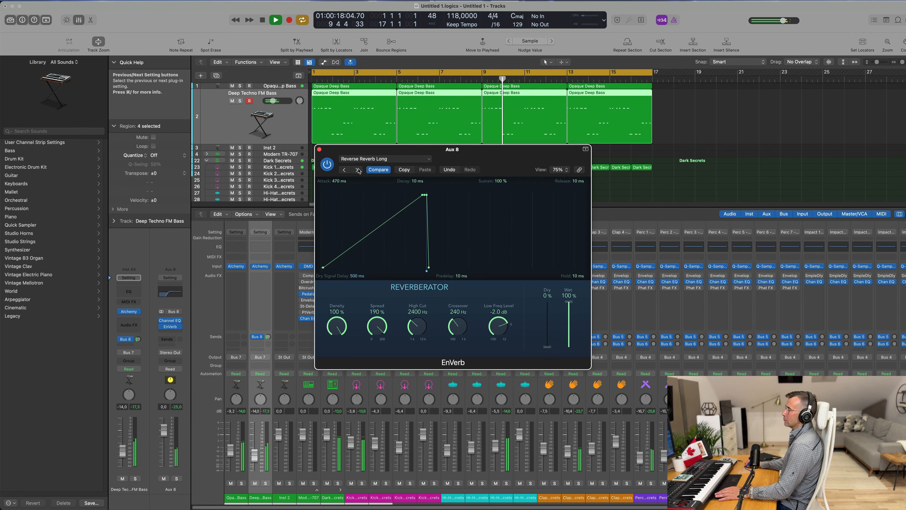
Step: Load the Aggressive Tale preset in EnVerb
drag(358, 170, 311, 173)
click(310, 172)
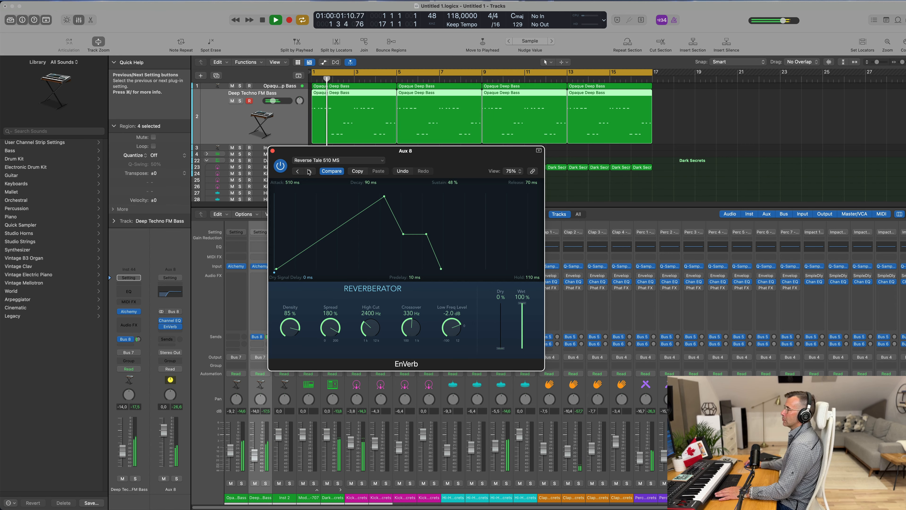
click(311, 172)
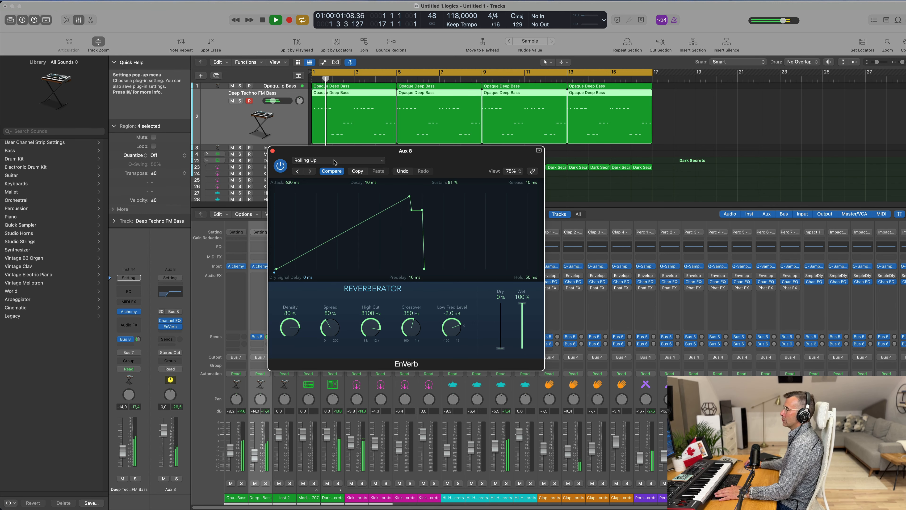
click(337, 161)
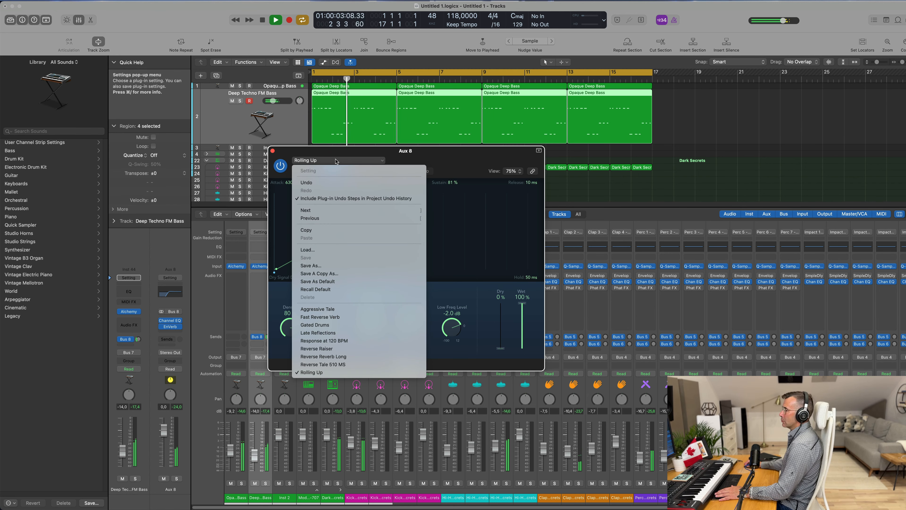
click(331, 309)
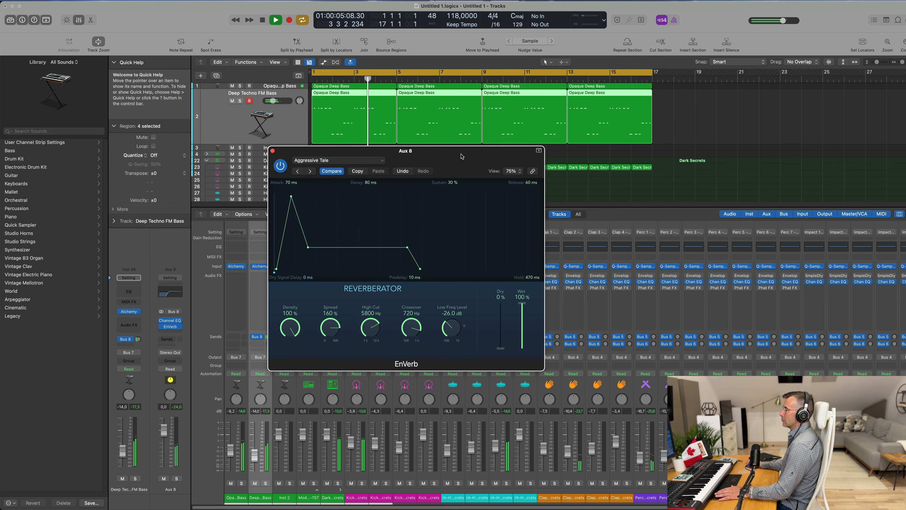
Step: Replace EnVerb on the Aux 8 bus with ChromaVerb
drag(462, 156, 517, 160)
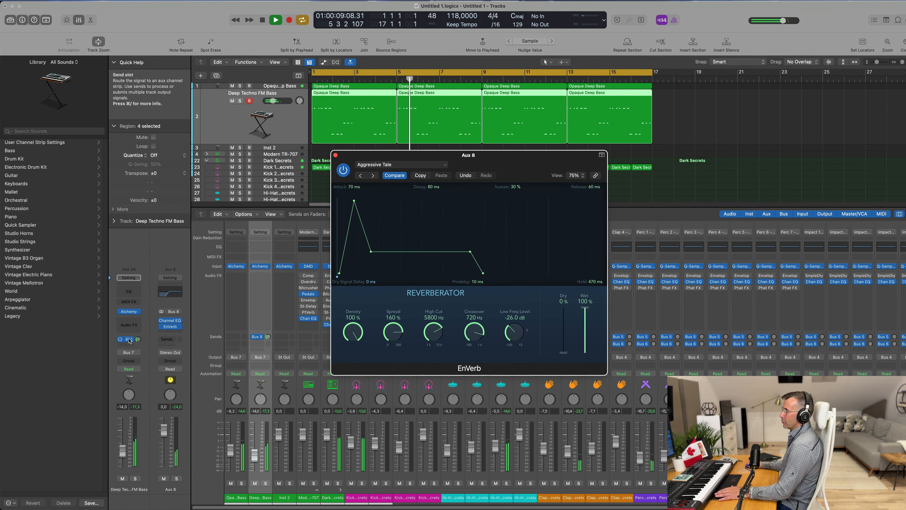
click(180, 327)
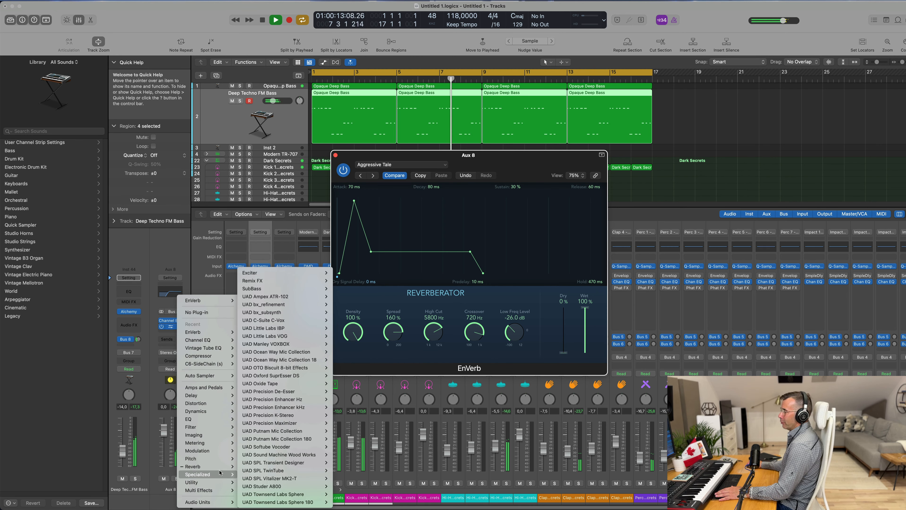
mouse_move(211, 466)
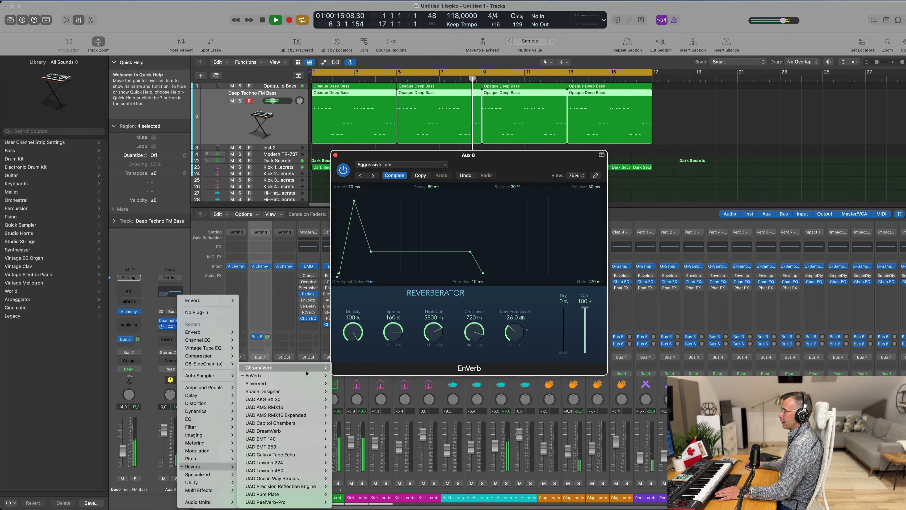
mouse_move(303, 383)
click(344, 370)
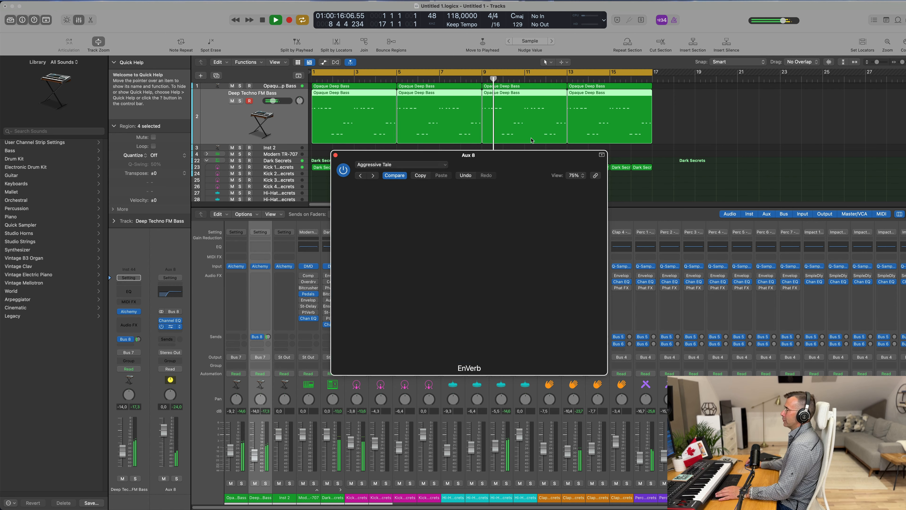
Step: Load the Drums Ambience preset in ChromaVerb
drag(510, 157, 411, 108)
drag(348, 112, 376, 110)
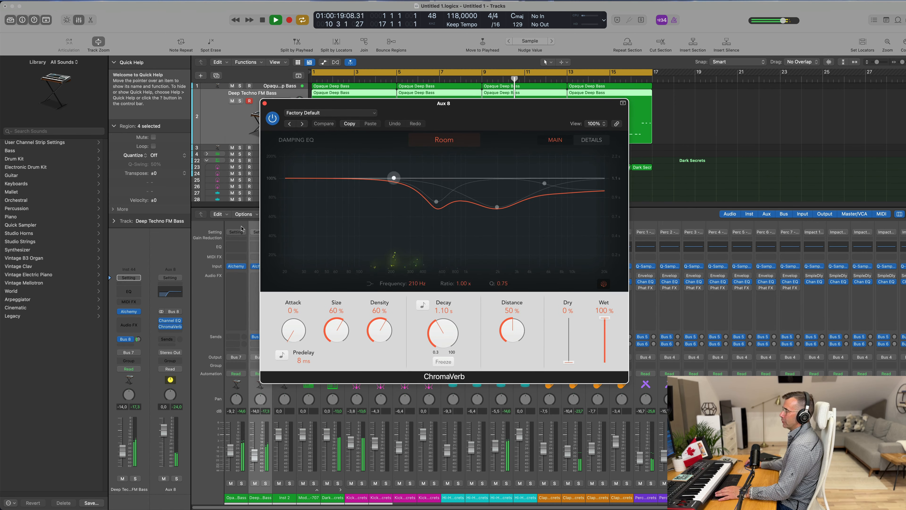
key(Return)
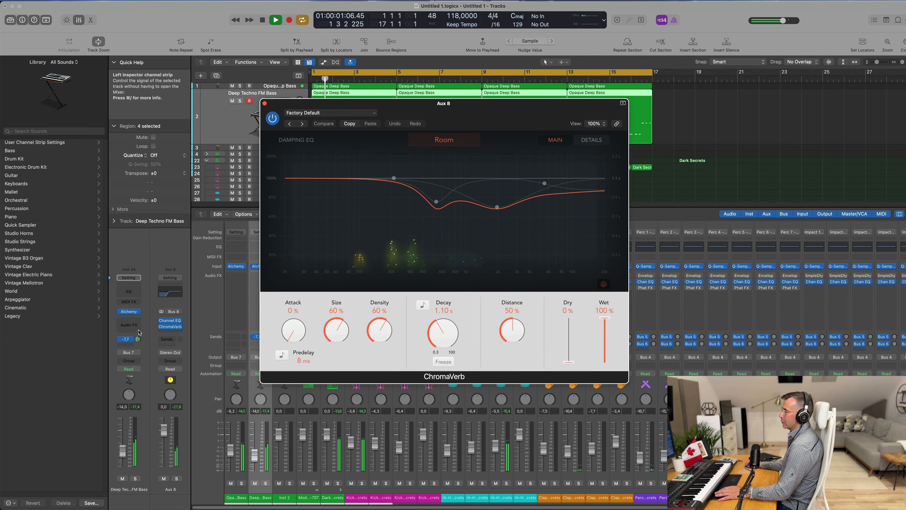
click(303, 124)
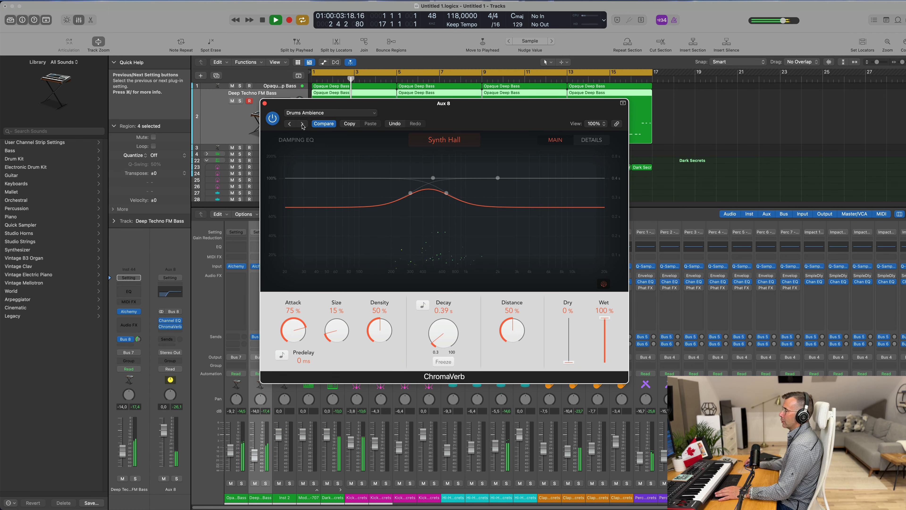
Step: Close the ChromaVerb window and hide the mixer
drag(364, 106, 402, 112)
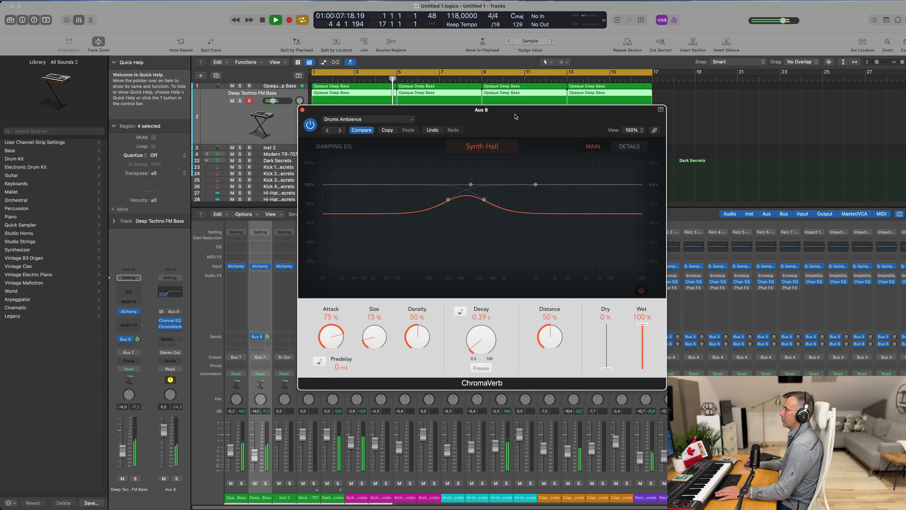
drag(515, 117, 511, 118)
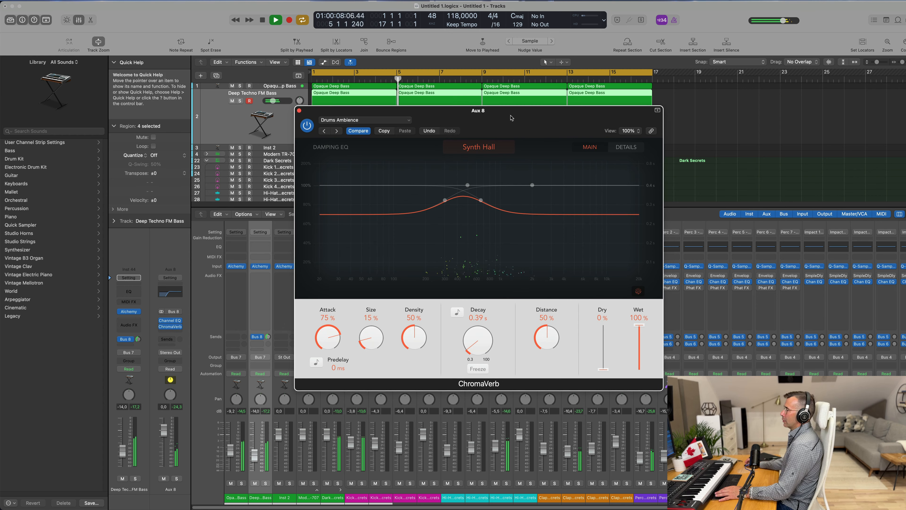
click(298, 111)
key(x)
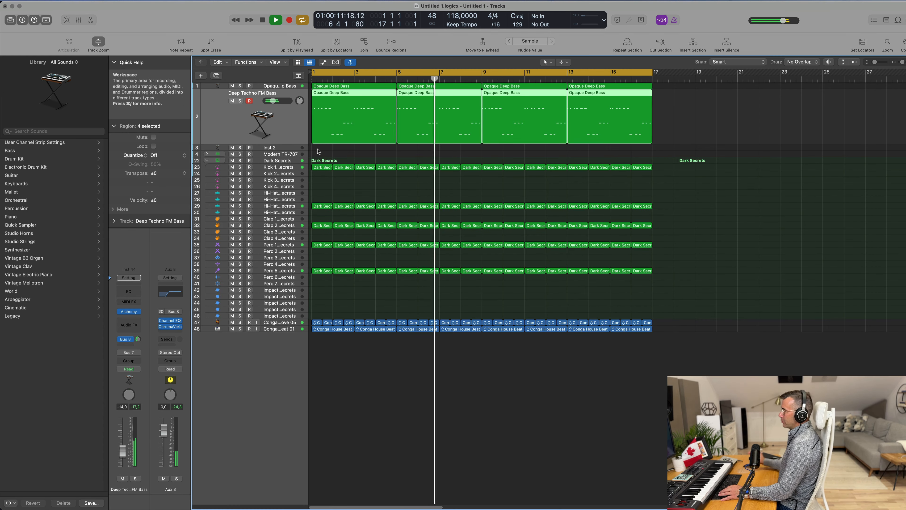
key(x)
key(x)
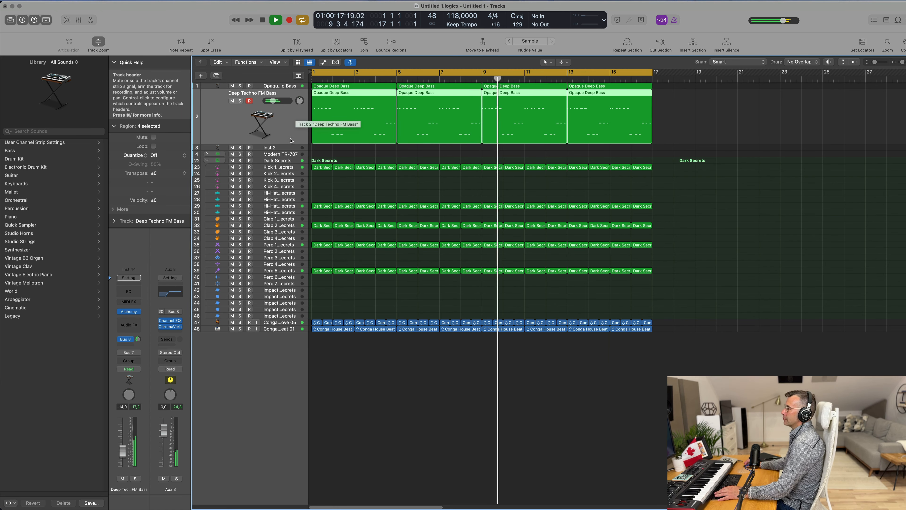
Step: Select the Inst 2 track and open its Alchemy instrument
click(247, 148)
key(Return)
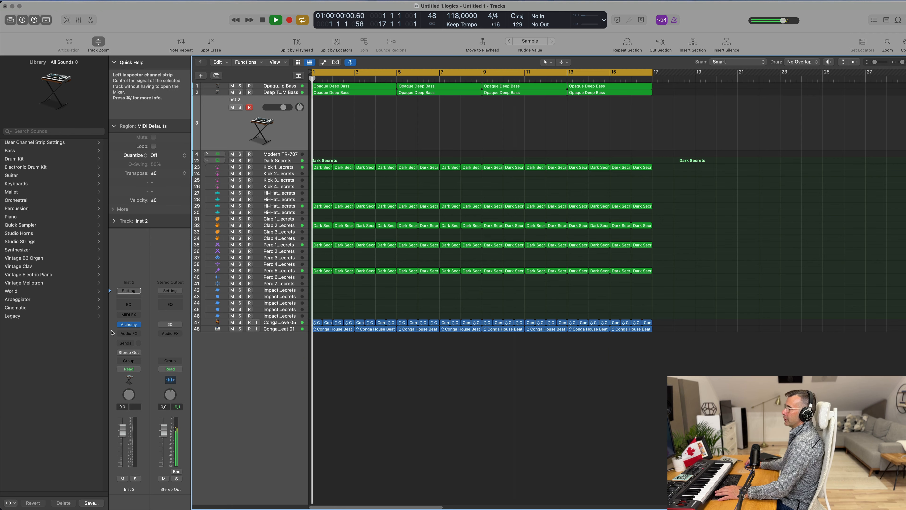
click(128, 324)
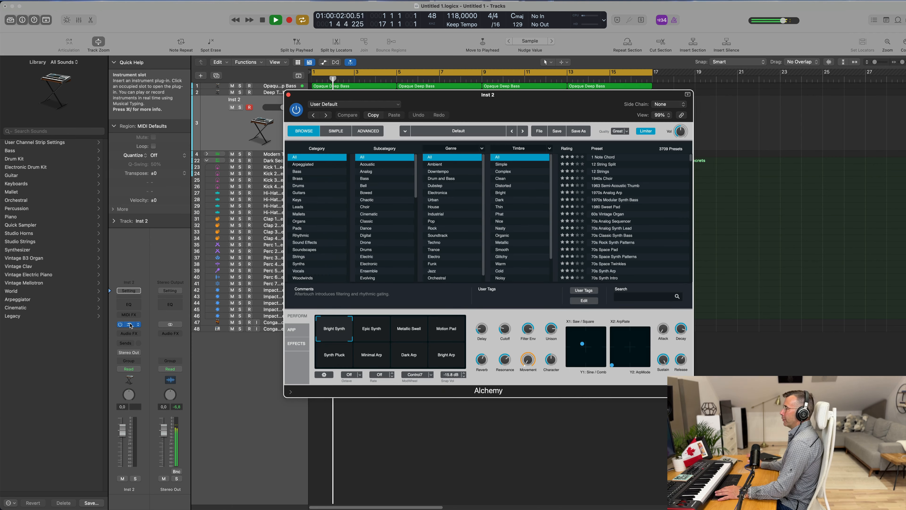
drag(566, 100, 513, 112)
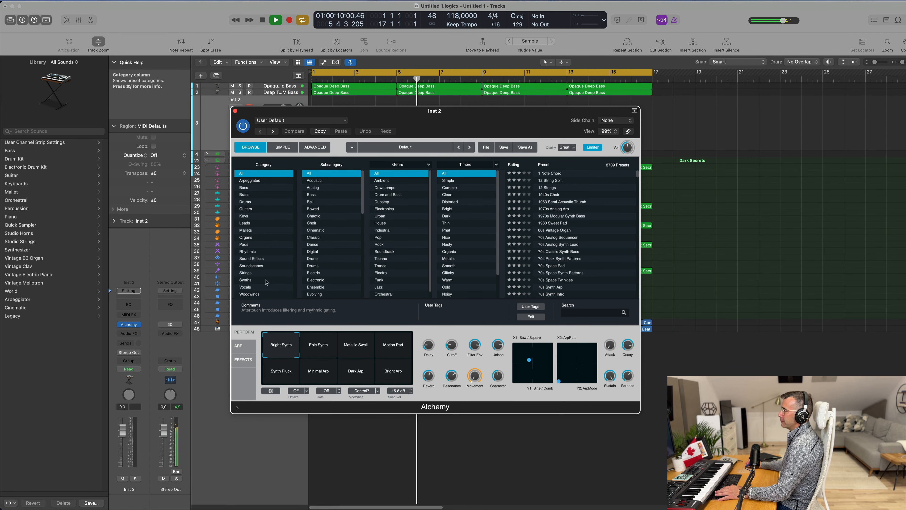
Step: Filter the Alchemy preset browser to Strings, load 70s Synth Strings, and lower the track's volume slightly
click(245, 273)
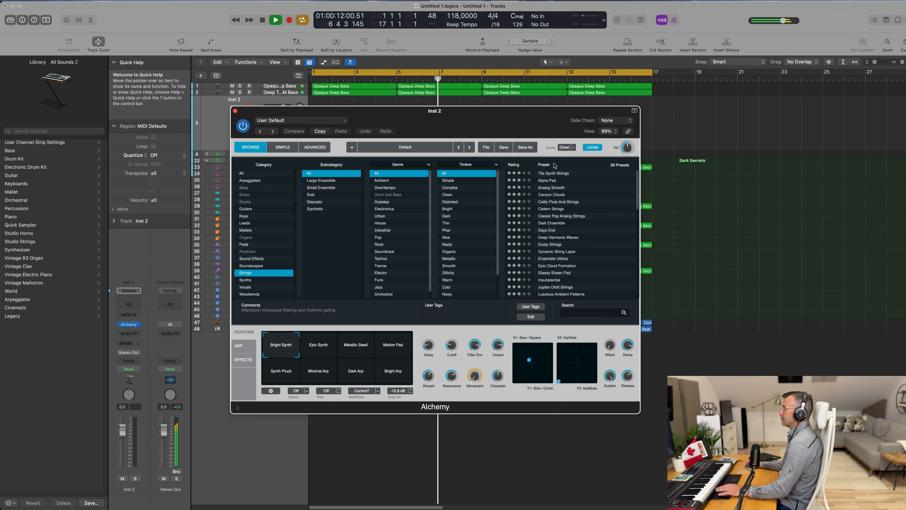
click(558, 174)
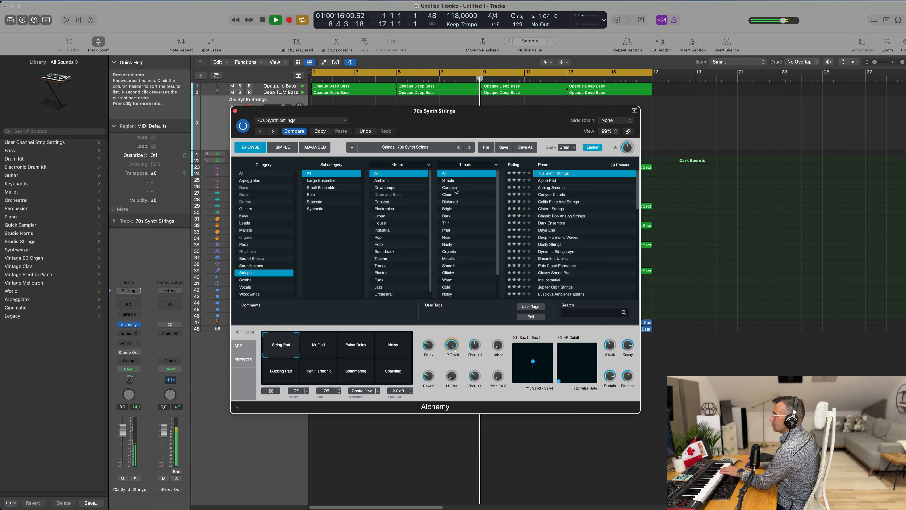
drag(117, 425, 118, 440)
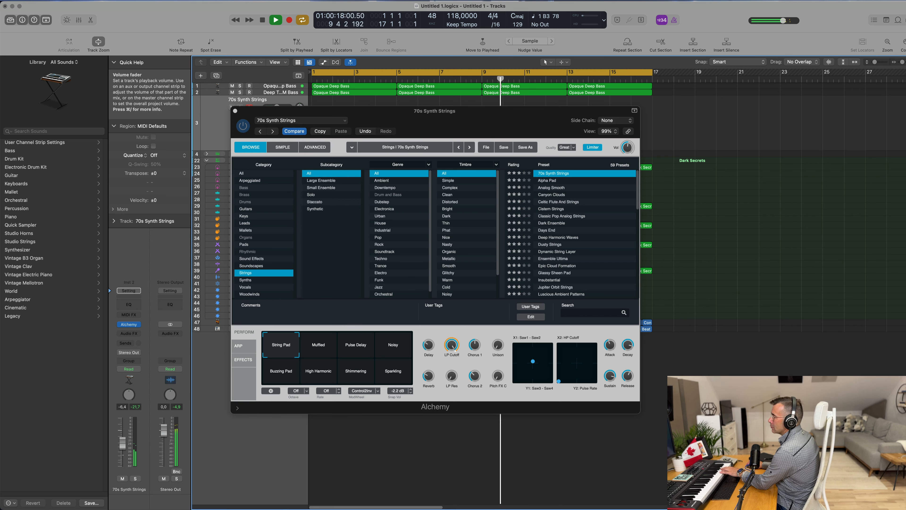
Step: Audition the 70s Synth Strings performance snapshots, from Muffled through Sparkling
click(329, 350)
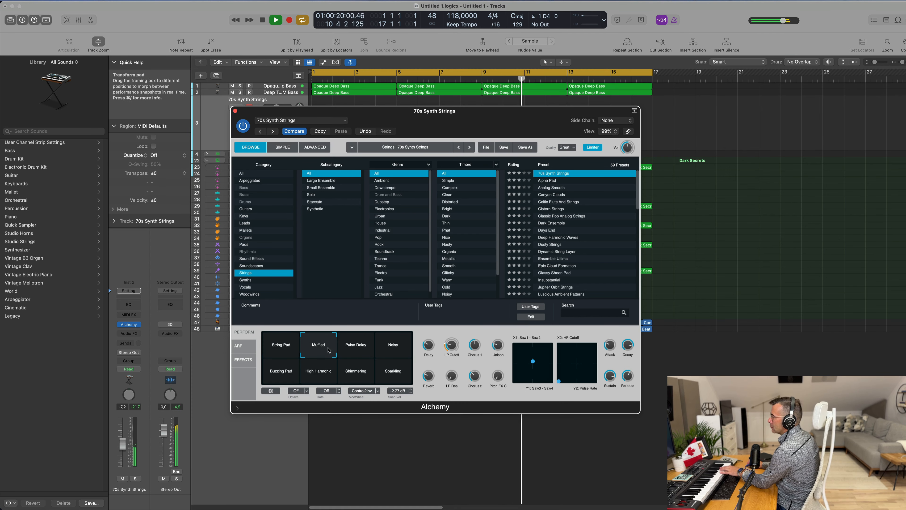
click(358, 351)
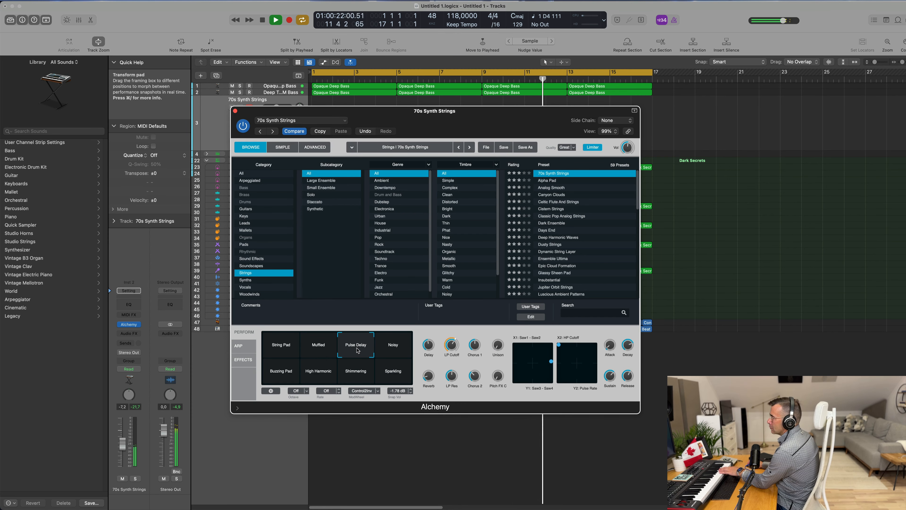
click(394, 351)
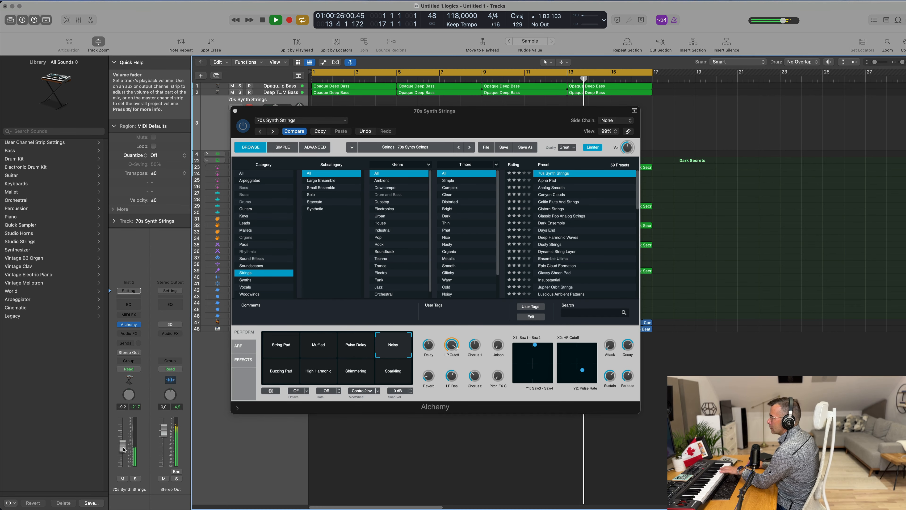
click(293, 374)
click(318, 374)
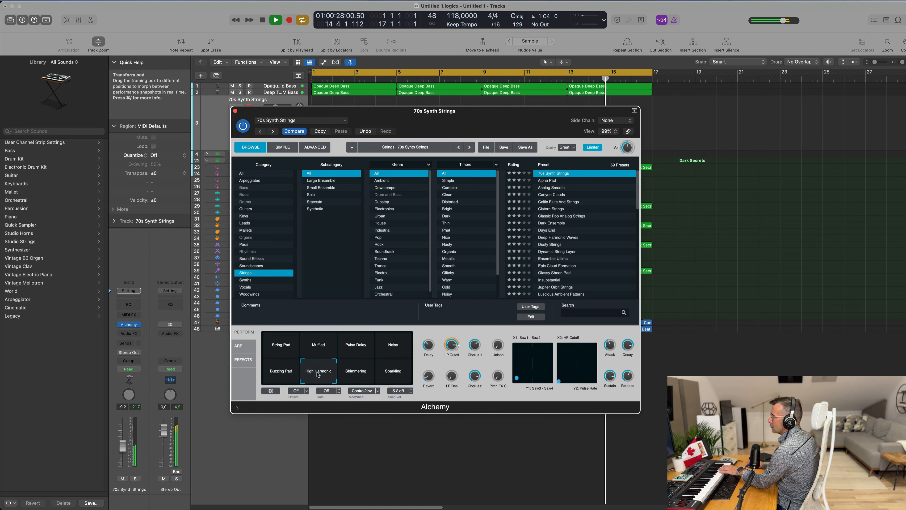
click(362, 372)
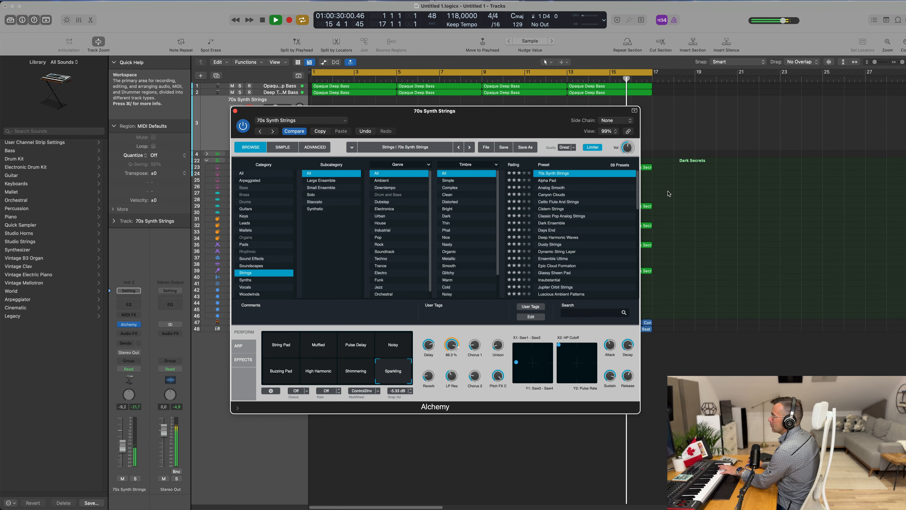
Step: Audition the Alpha Pad and Canyon Clouds presets while nudging the track volume
click(555, 182)
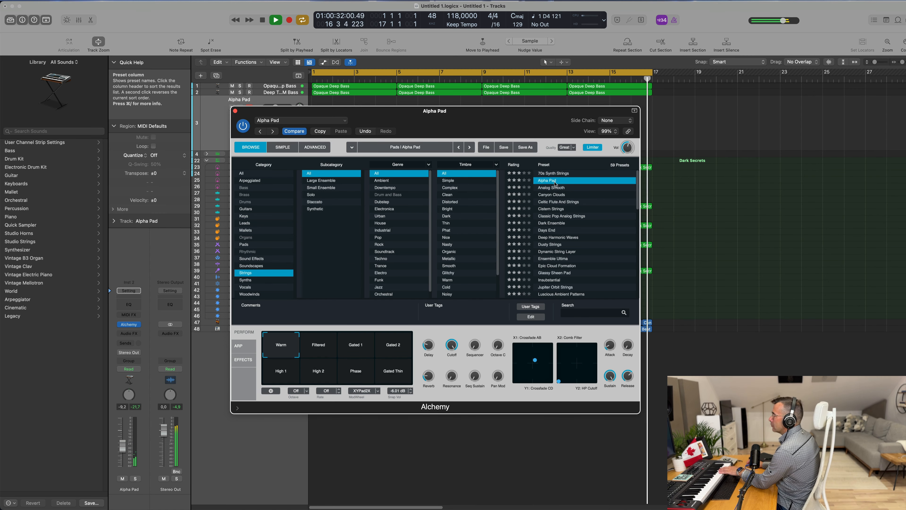
click(559, 196)
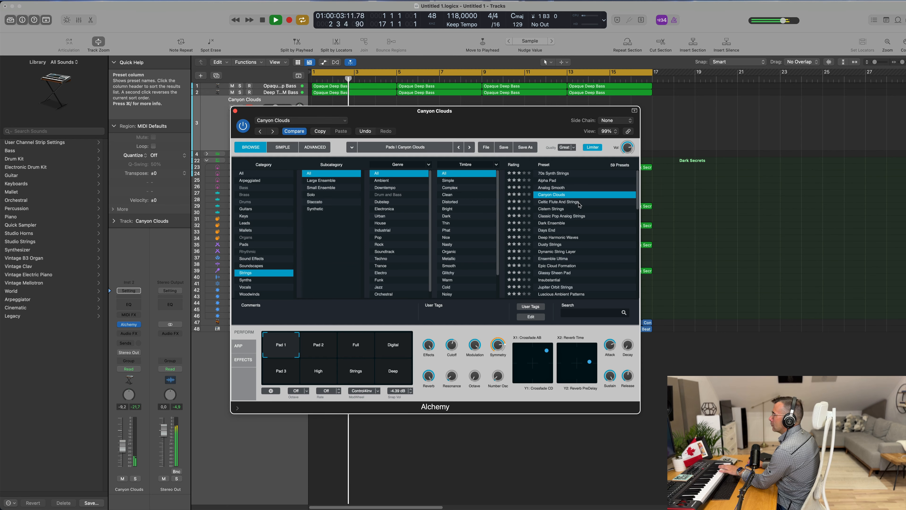
scroll(571, 202, down, 3)
scroll(578, 205, up, 3)
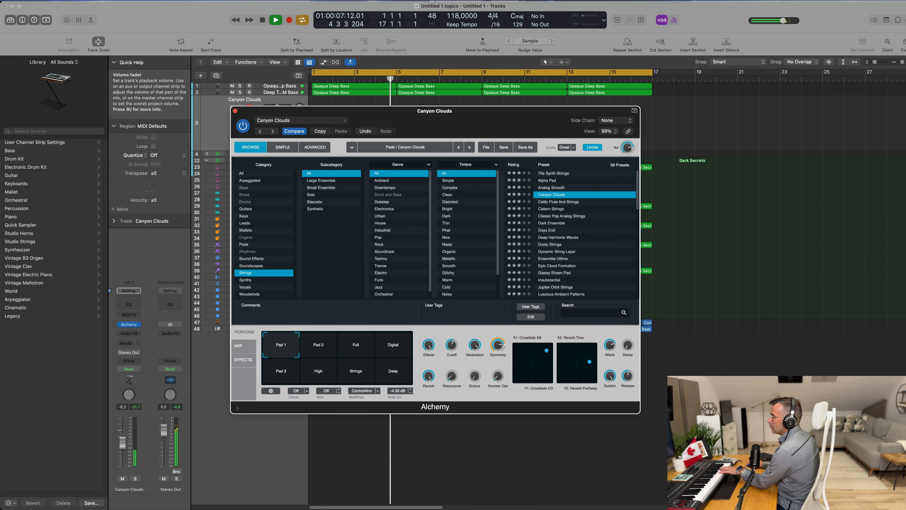
drag(123, 439, 122, 441)
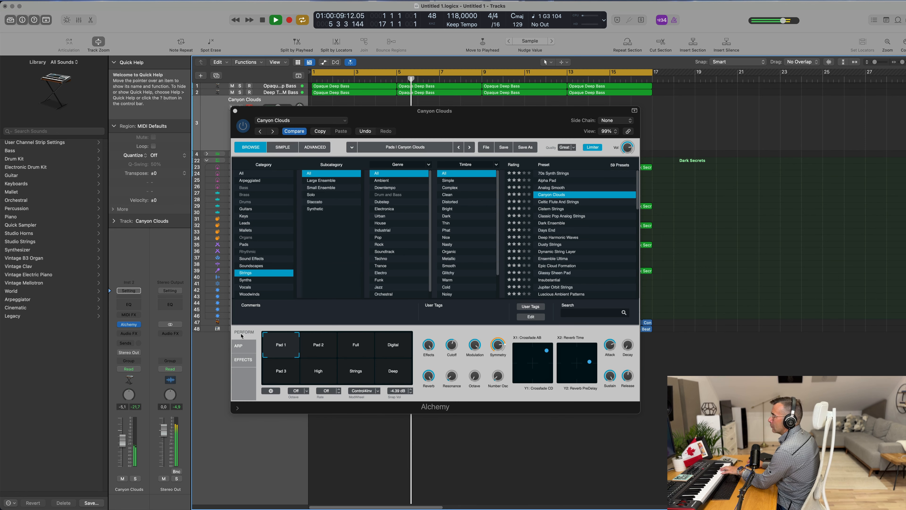
Step: Load Cistern Strings and try its Light Rain, Fizzling, Noisy Attack, Big Reverb and Dark snapshots
click(558, 201)
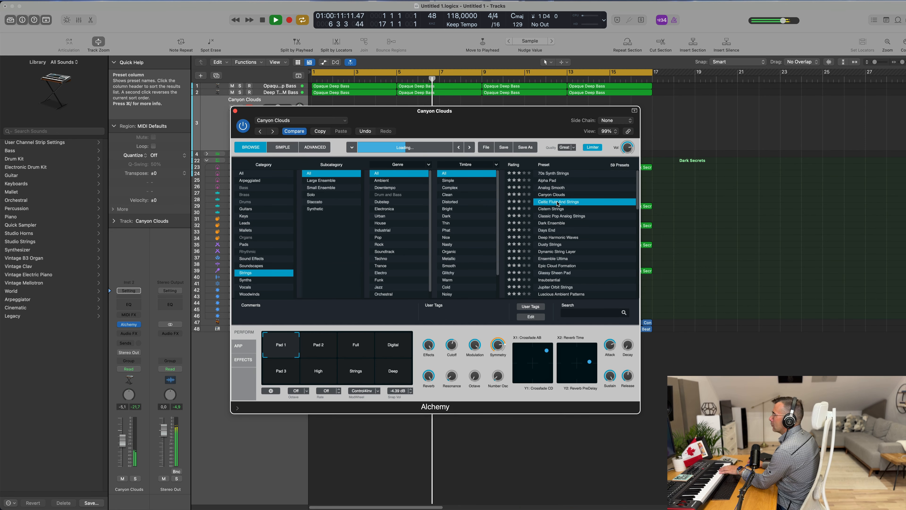
click(550, 211)
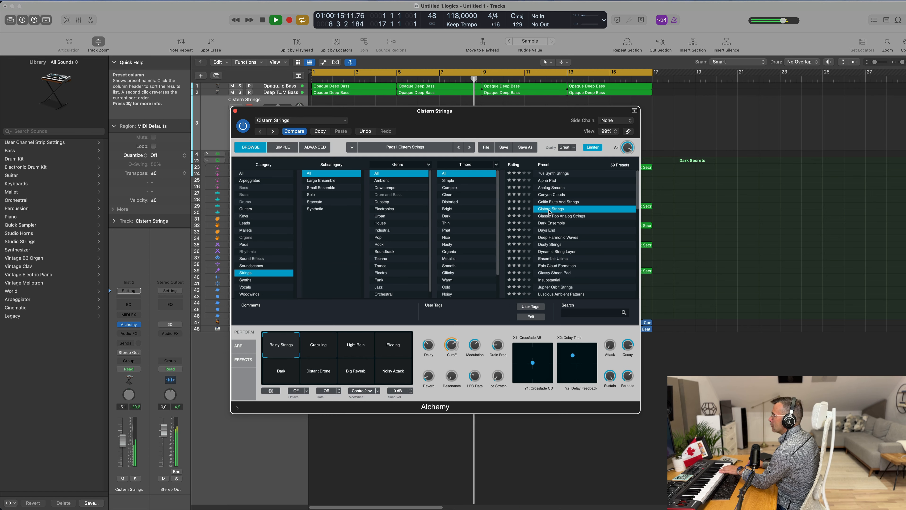
click(363, 351)
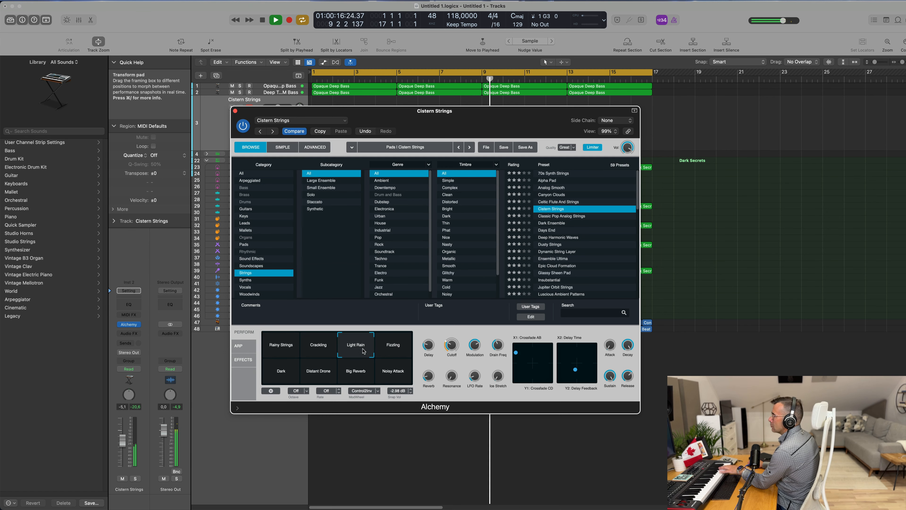
click(391, 350)
click(387, 373)
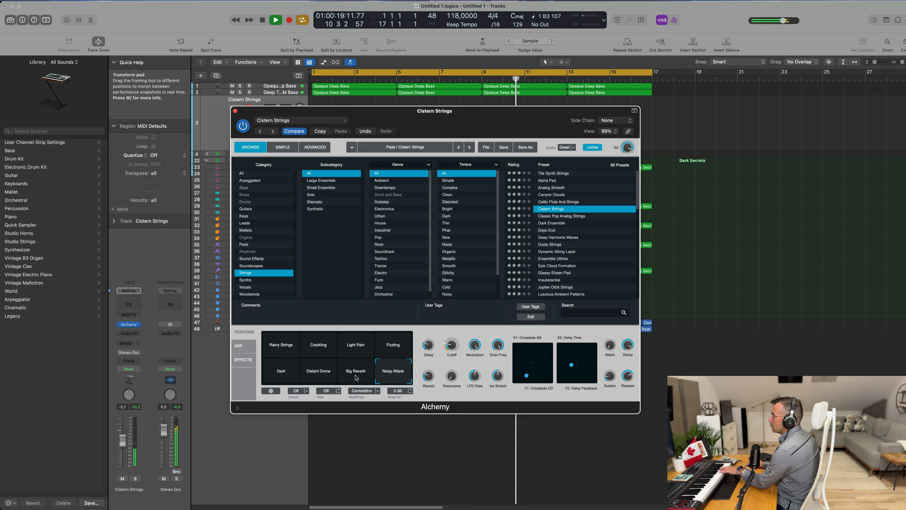
click(355, 378)
click(281, 371)
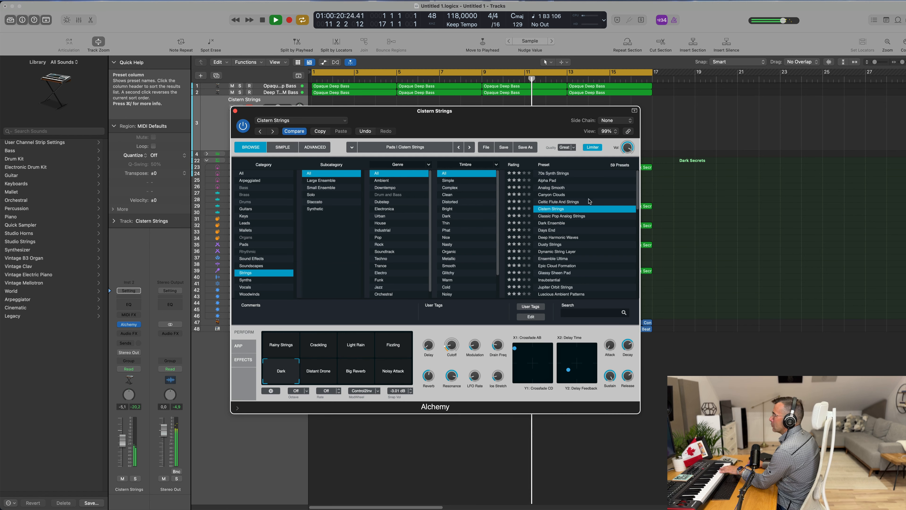
Step: Load Dusty Strings and try its Soft, Tremolo, Drifting Dirt, Mostly Stable and Deeper snapshots
click(552, 223)
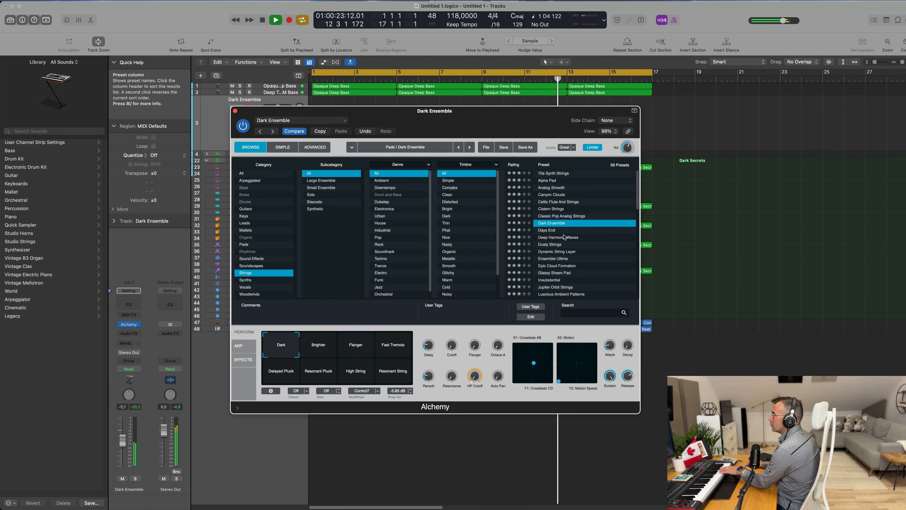
click(559, 245)
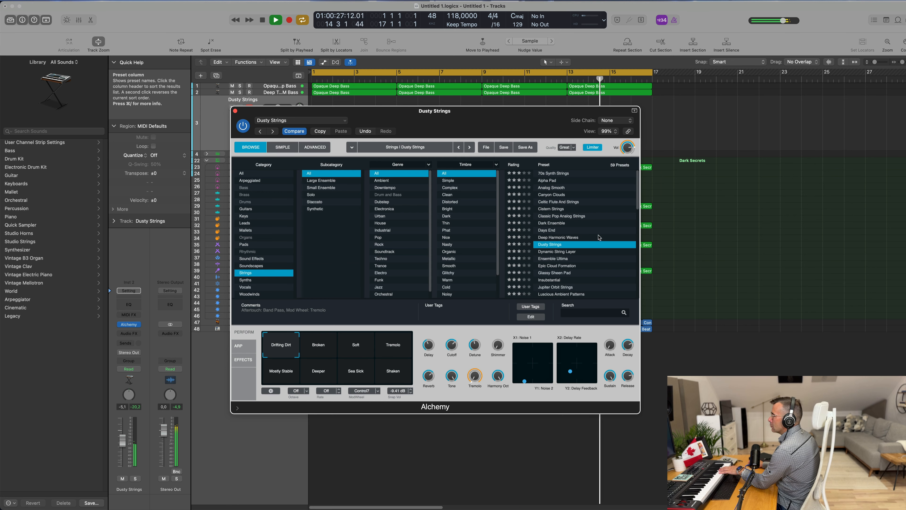
click(351, 343)
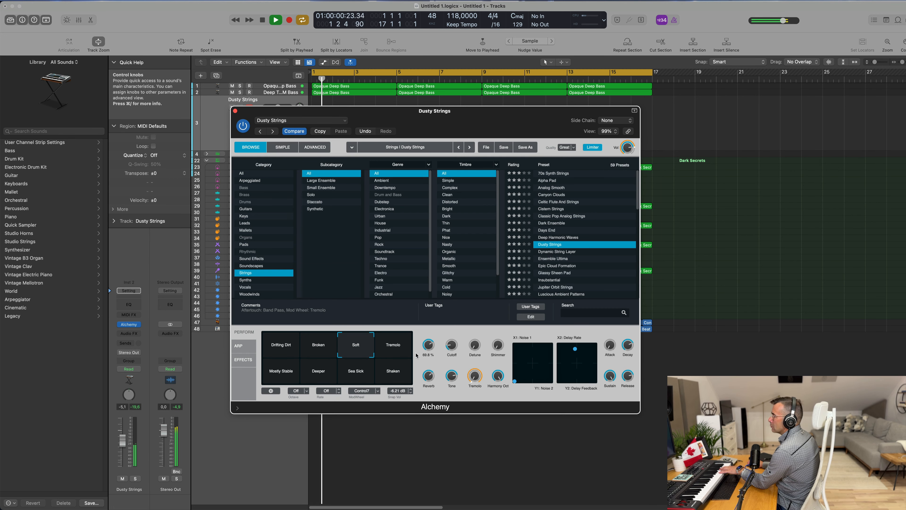
click(395, 349)
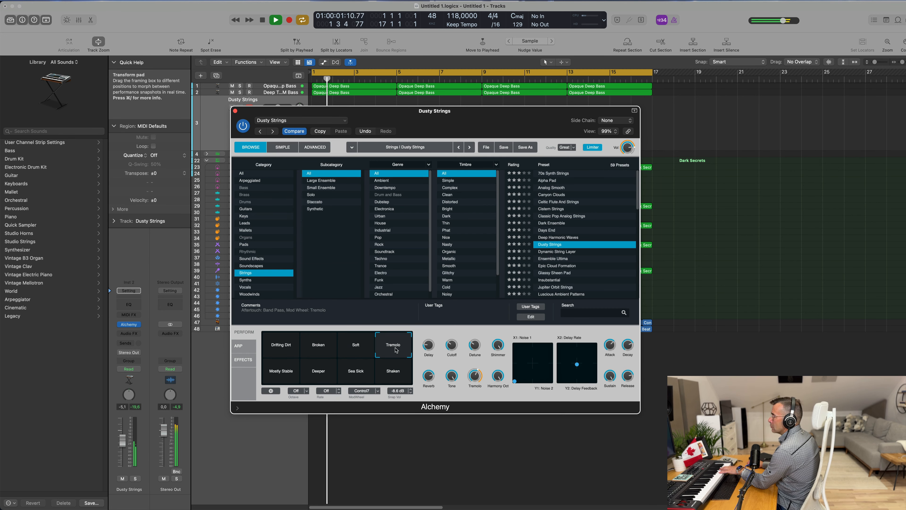
click(273, 345)
click(293, 373)
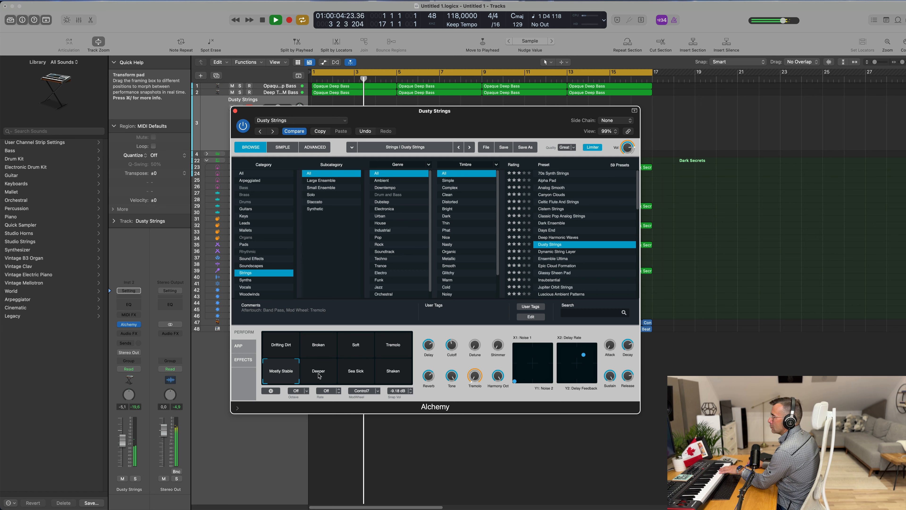
click(327, 374)
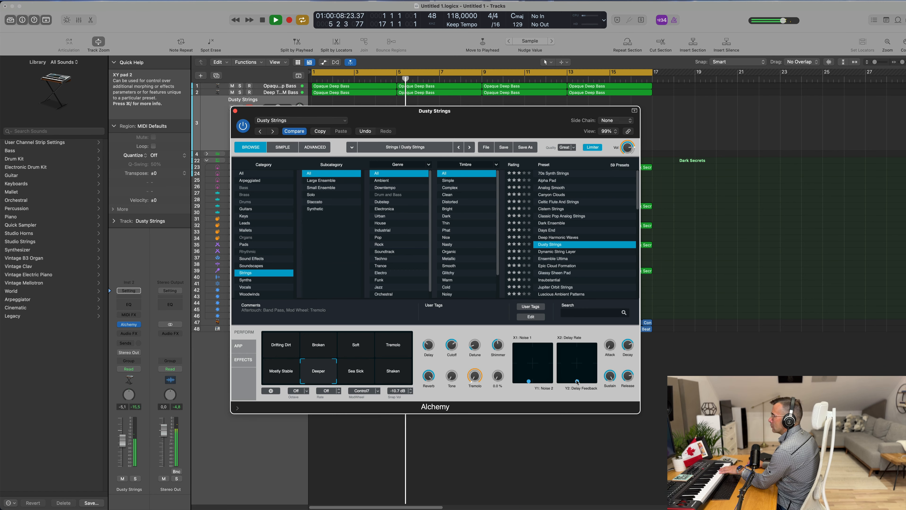
Step: Load Dynamic String Layer, lower the track volume, and try its HPF, Flanger, LPF and Stereo Delay snapshots
scroll(589, 248, down, 1)
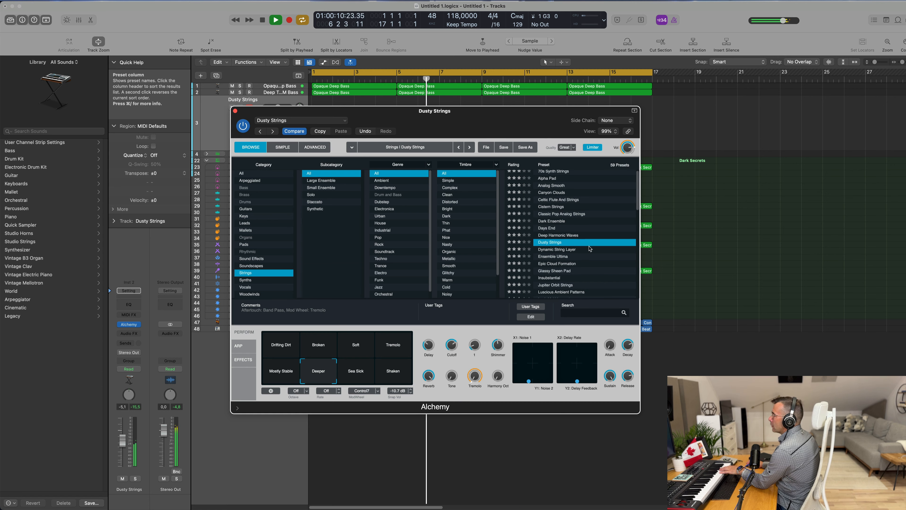
click(564, 259)
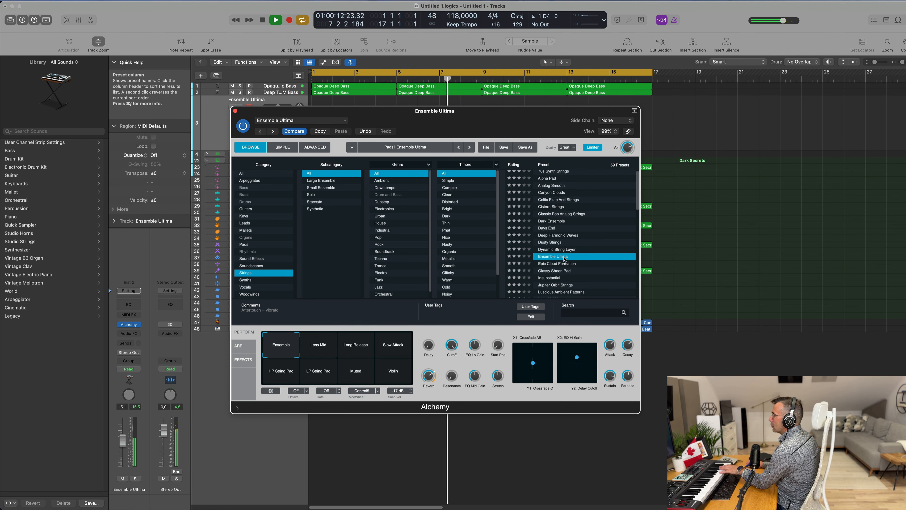
click(565, 251)
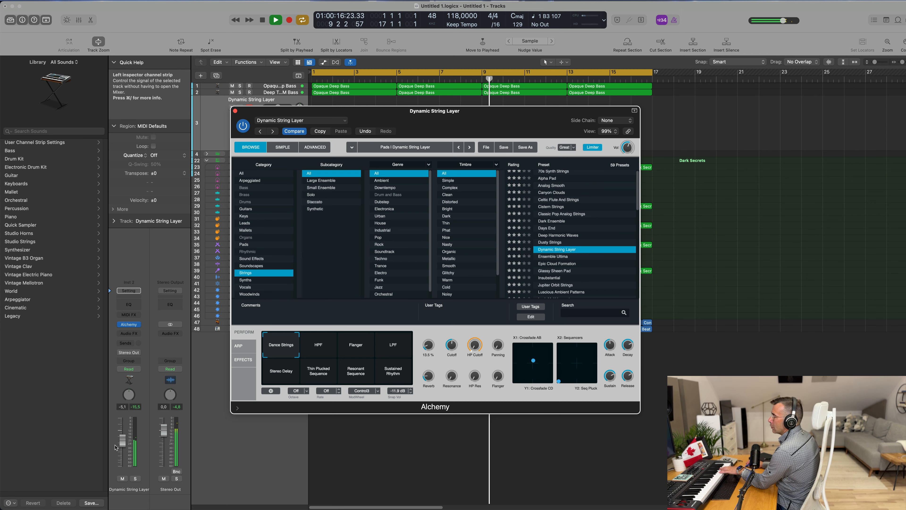
drag(122, 441, 123, 452)
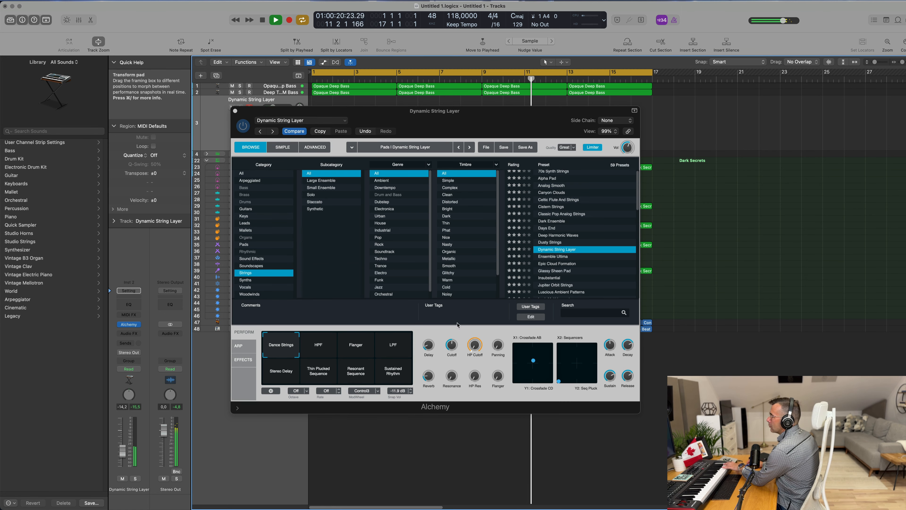
click(361, 350)
click(329, 349)
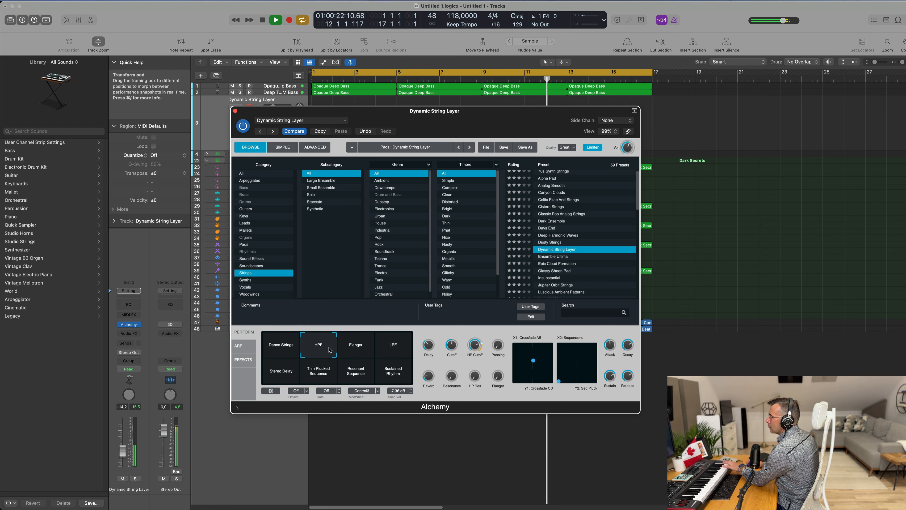
click(398, 350)
click(283, 374)
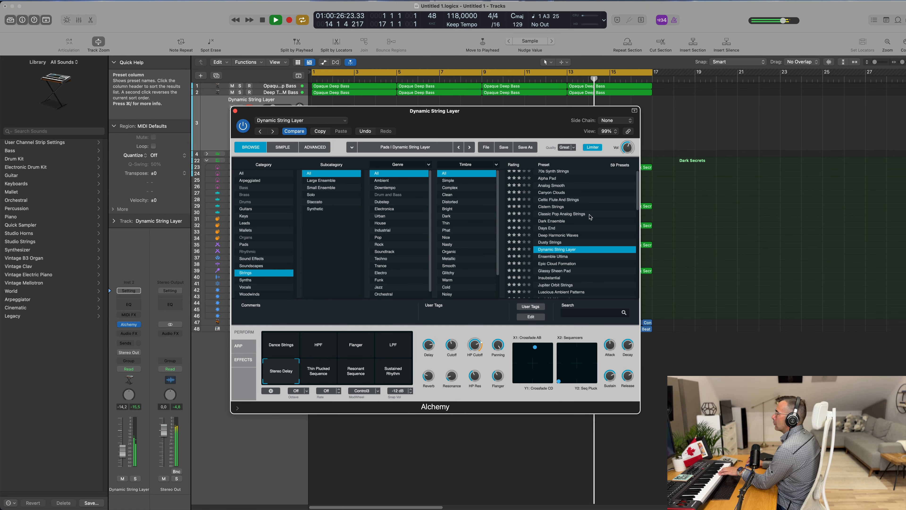
Step: Load the Insubstantial preset and set the track's volume fader to about -13.8 dB
scroll(563, 258, down, 2)
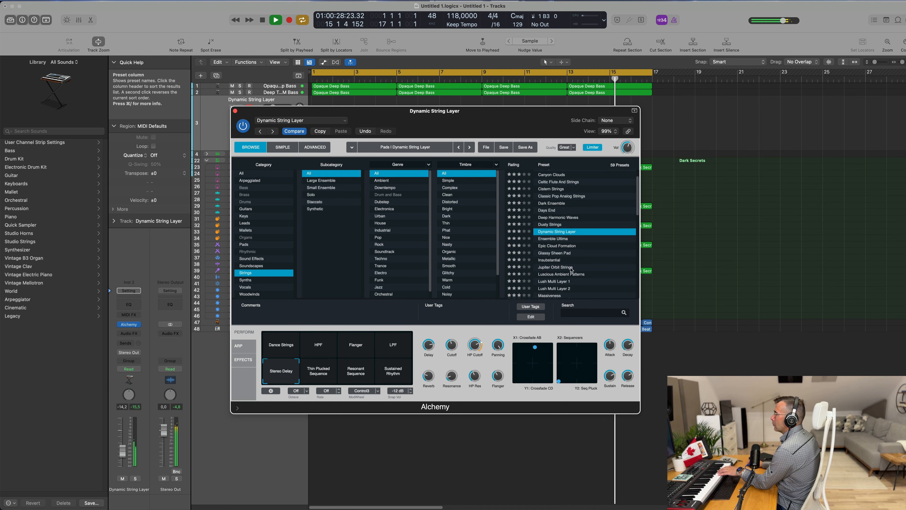
click(561, 253)
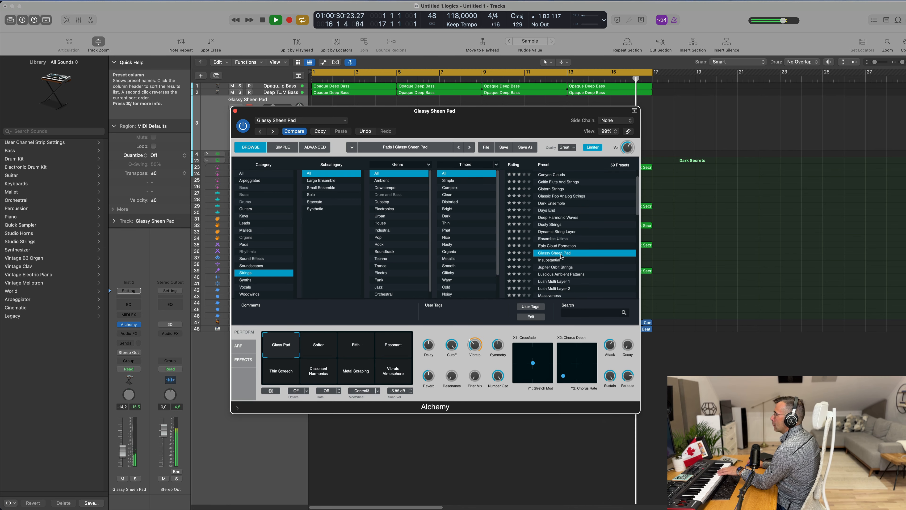
click(556, 260)
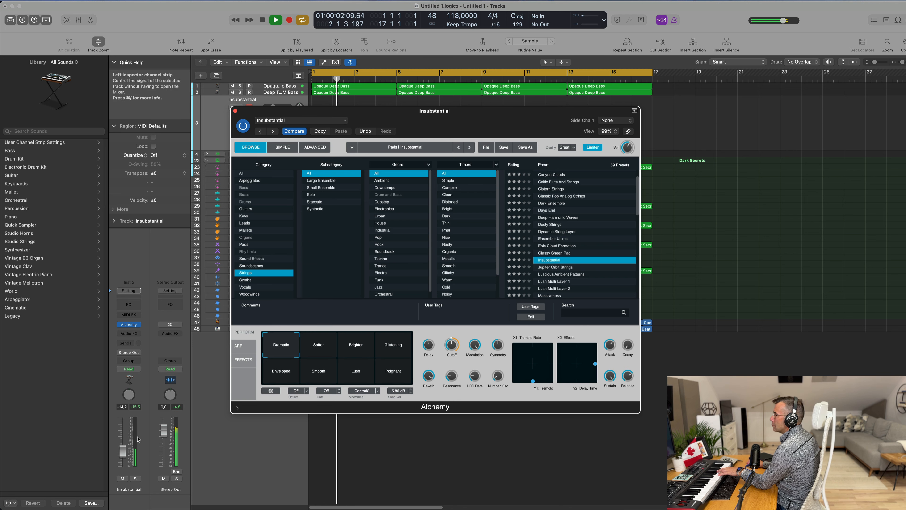
click(123, 451)
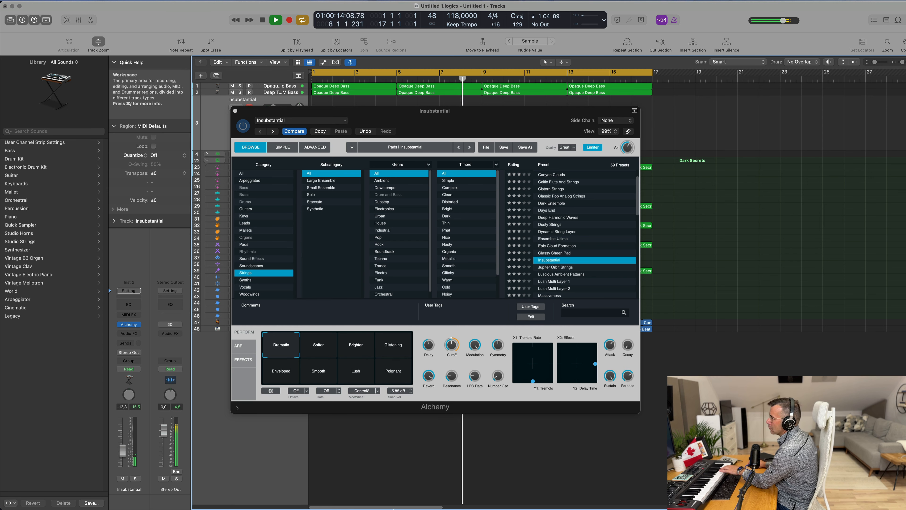
Step: Raise the Cutoff knob to about 70% and select the Softer performance snapshot
mouse_move(452, 347)
drag(451, 345, 455, 332)
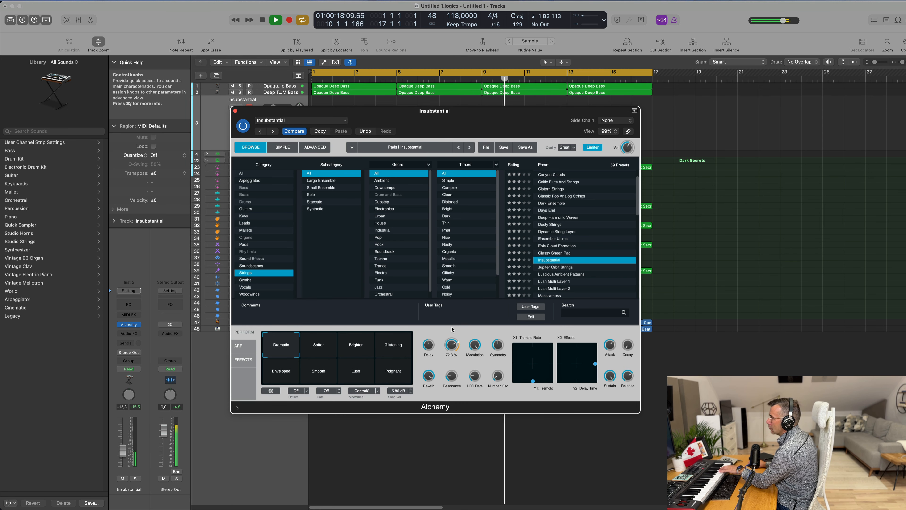
click(317, 346)
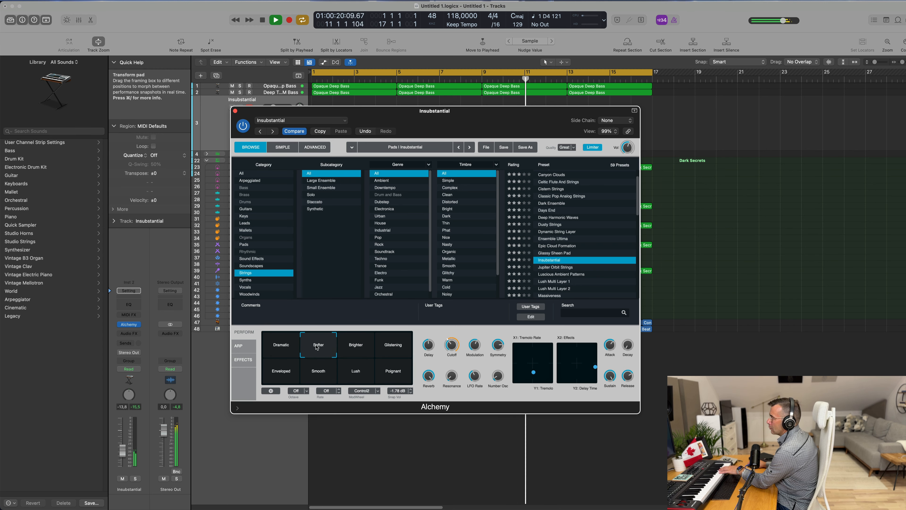
Step: Try the Brighter, Glistening, Enveloped, Lush and Polygnat performance snapshots, ending on the Dramatic snapshot
click(356, 346)
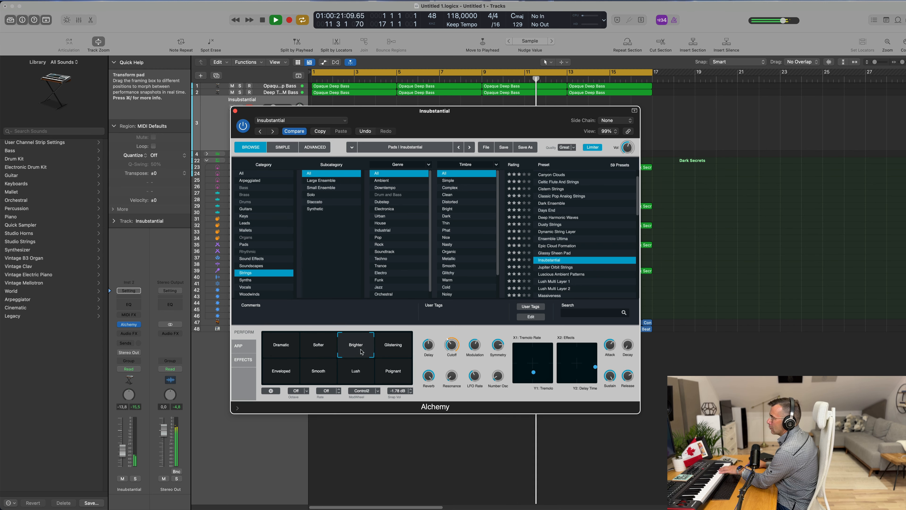
click(392, 351)
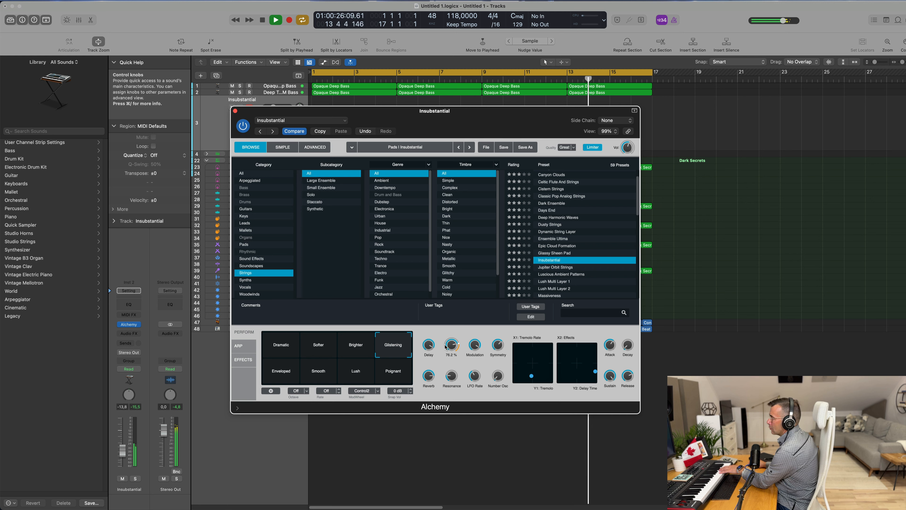
click(282, 371)
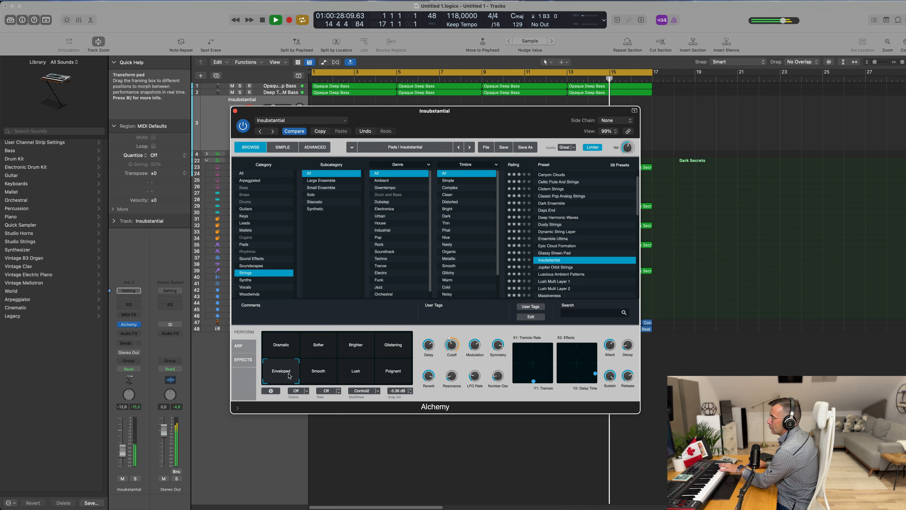
click(356, 371)
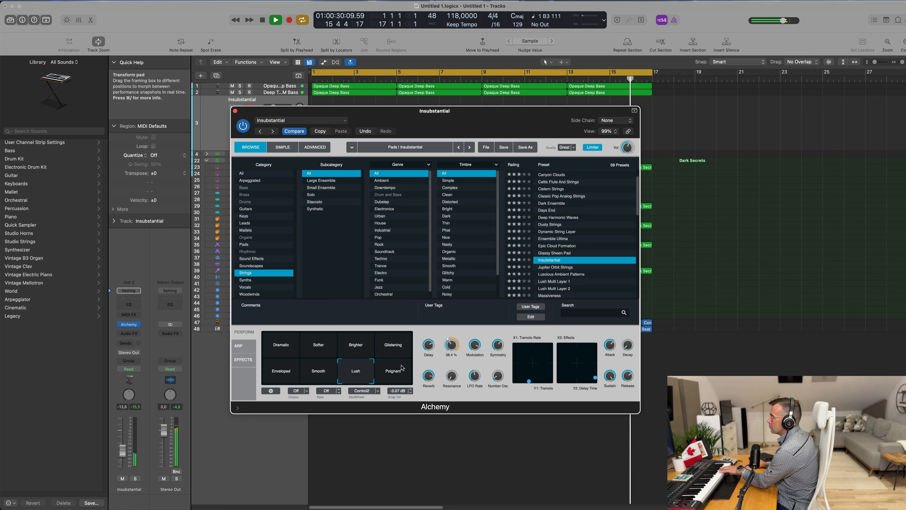
click(393, 374)
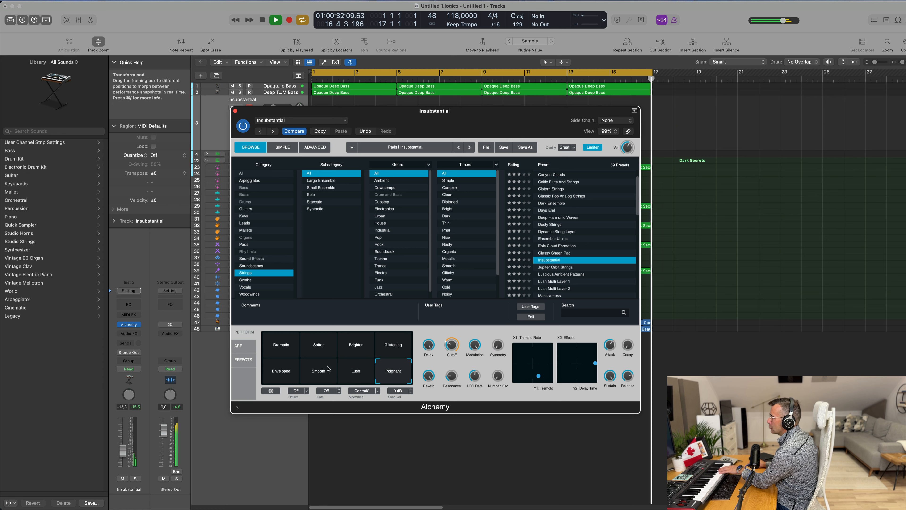
click(290, 357)
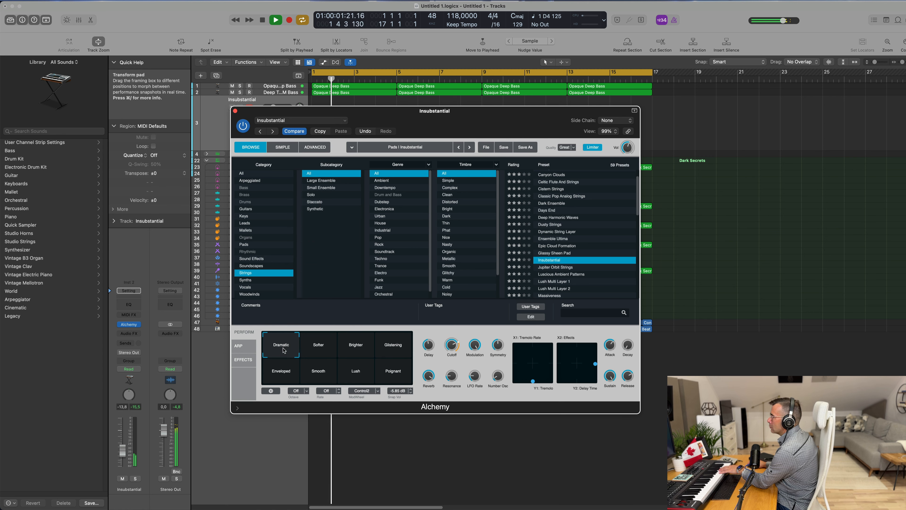
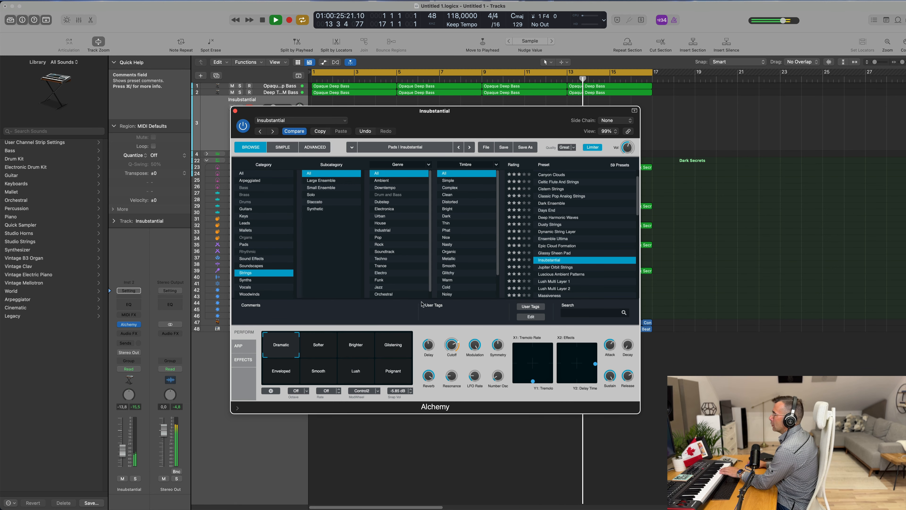
Step: Audition the Lush Multi Layer 1 and Massiveness string presets, ending on the Mega Strings preset
scroll(574, 273, down, 2)
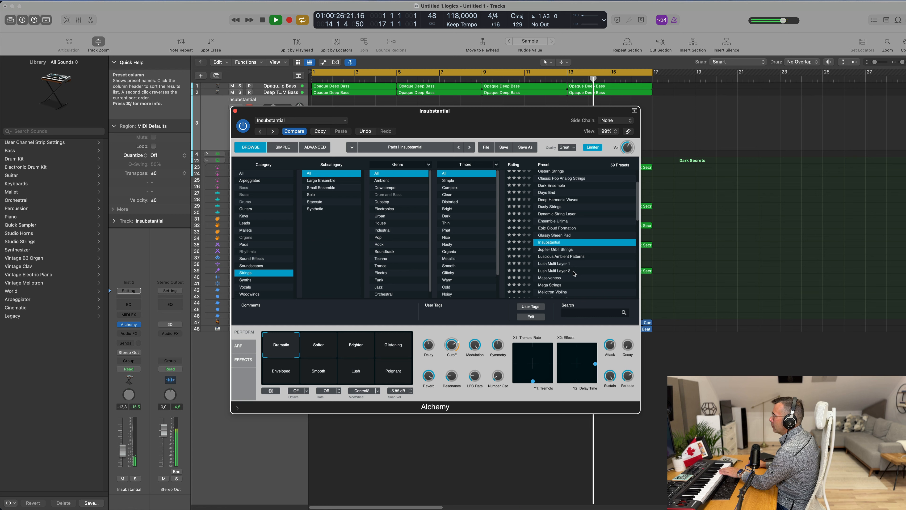
click(561, 265)
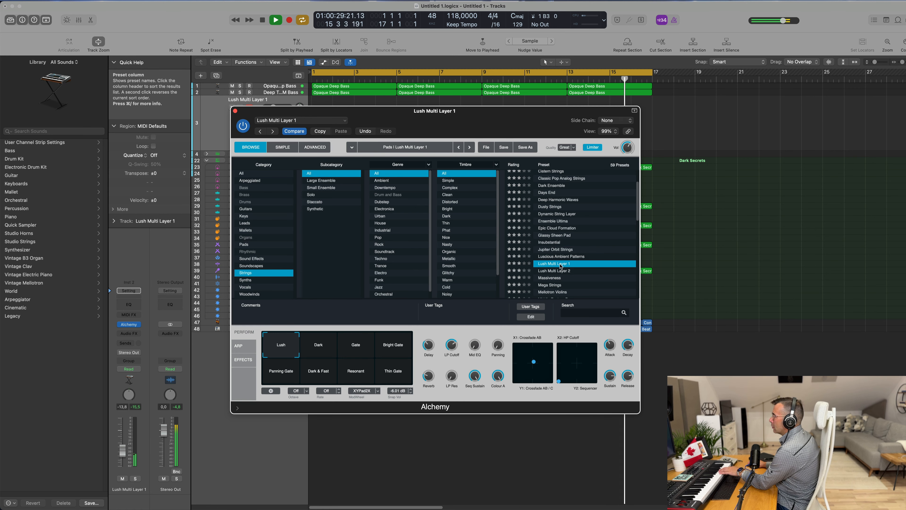
click(549, 278)
scroll(575, 259, down, 3)
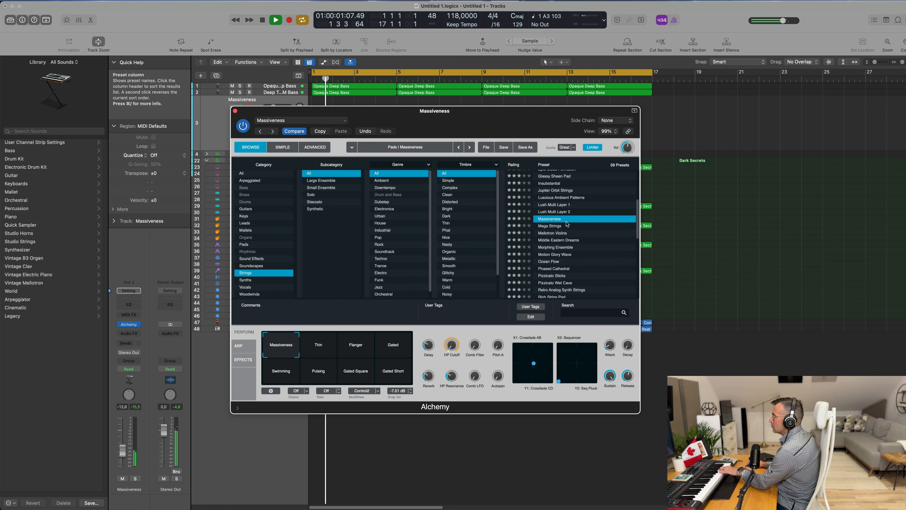
click(554, 226)
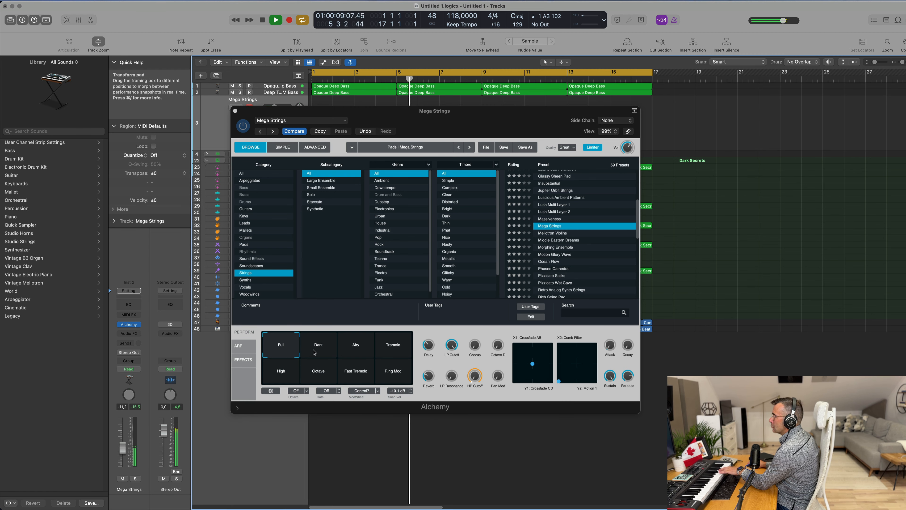
Step: Try the Dark, Tremolo, Airy, Fast Tremolo, Octave and Ring Mod performance snapshots, ending on the High snapshot
click(352, 350)
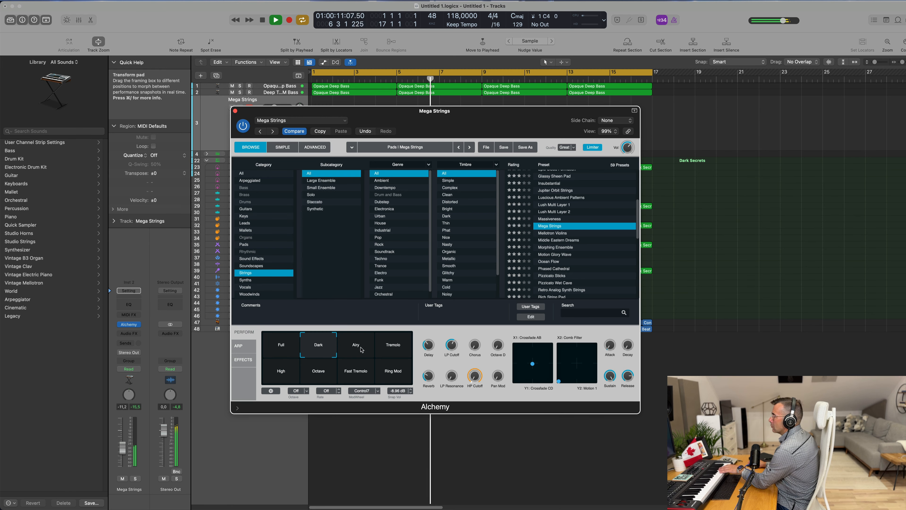
click(397, 351)
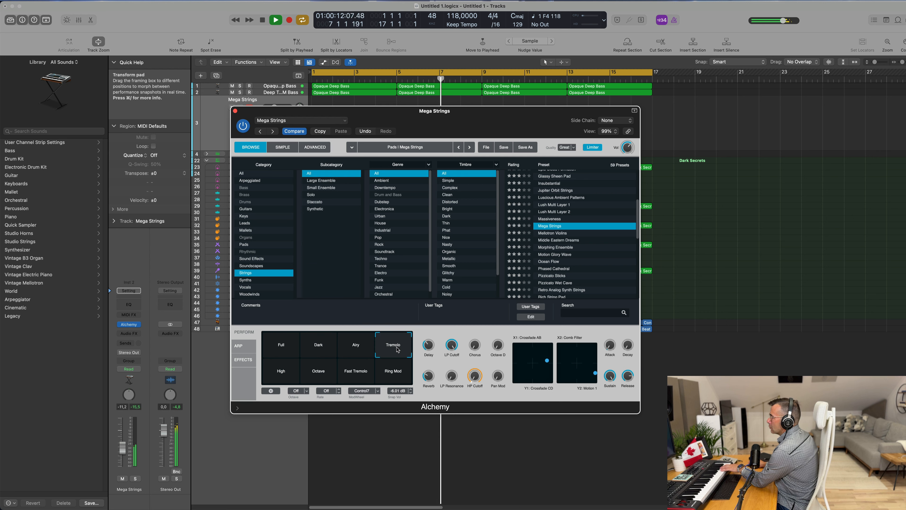
click(358, 351)
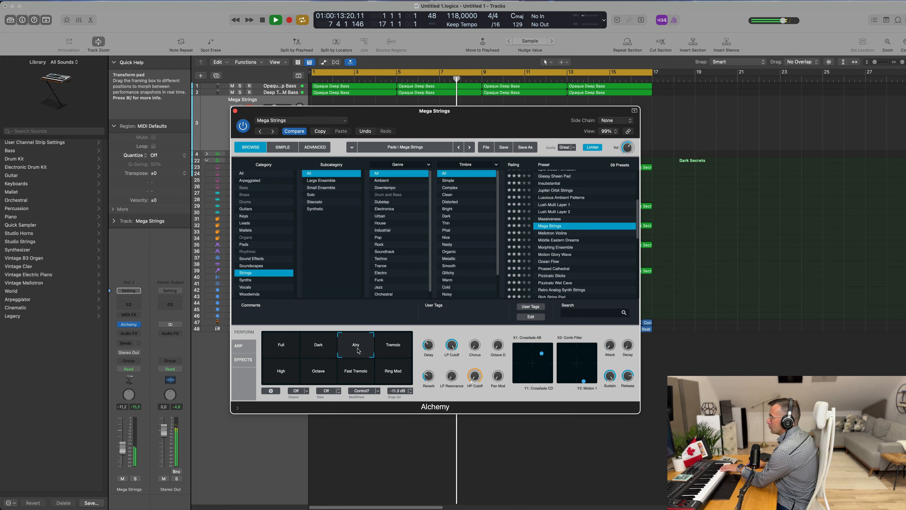
click(349, 375)
click(315, 374)
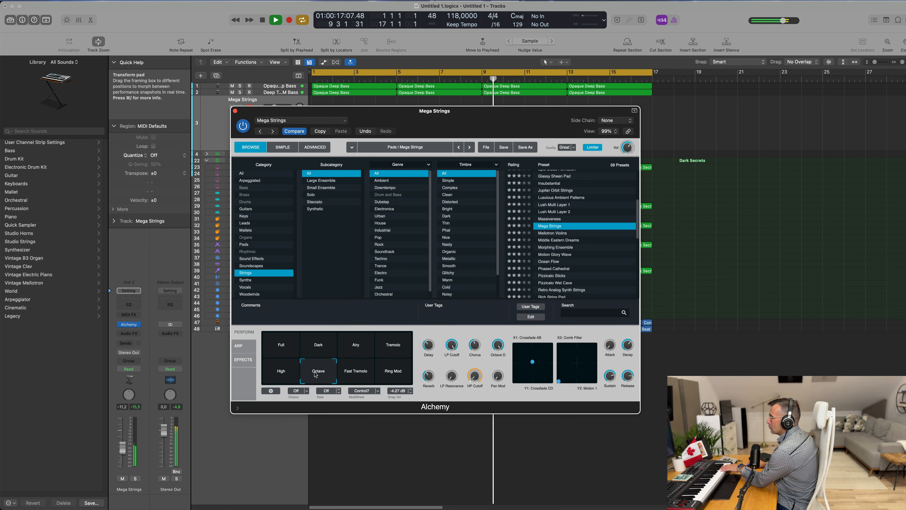
click(276, 373)
click(391, 375)
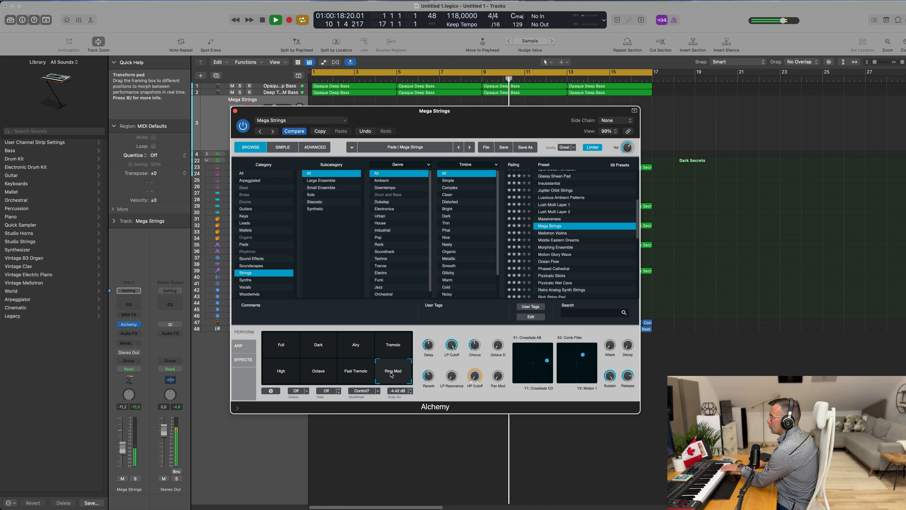
click(281, 373)
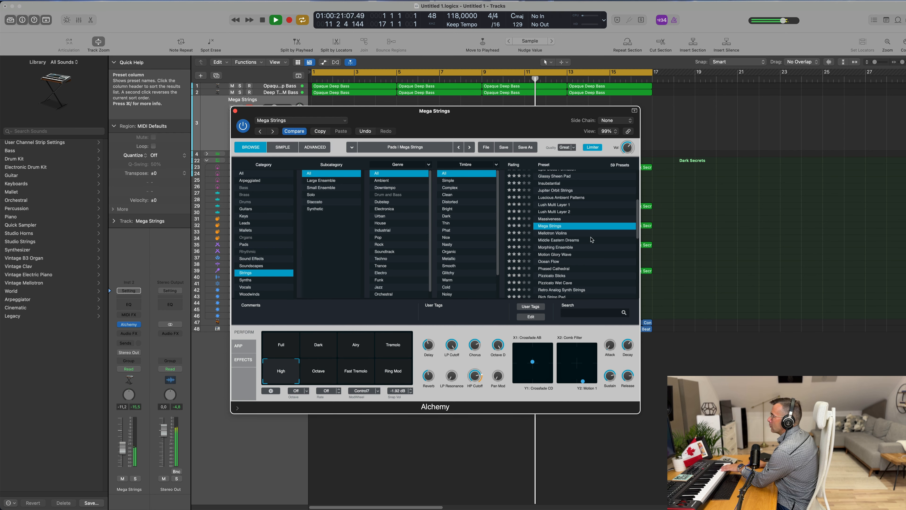
Step: Audition the Pizzicato Sticks and Pizzicato Wet Cave presets, then load the Retro Analog Synth Strings preset
scroll(591, 240, down, 4)
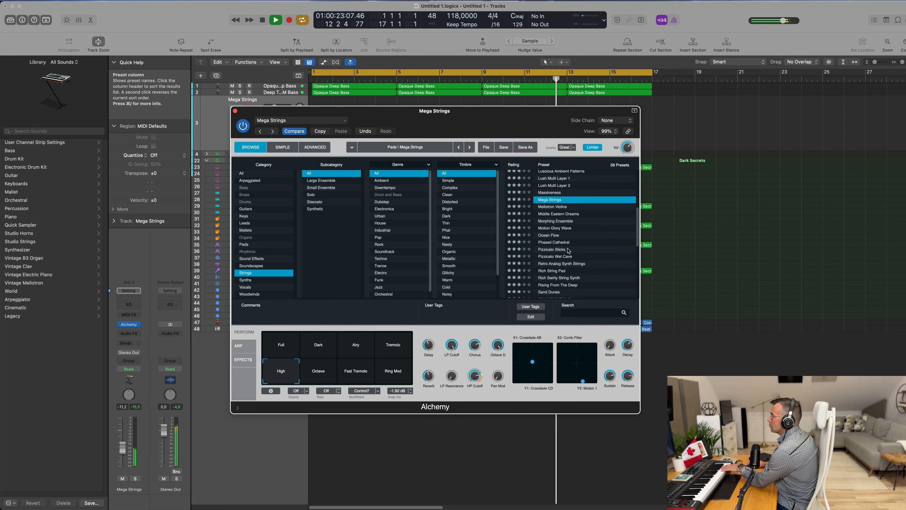
click(554, 250)
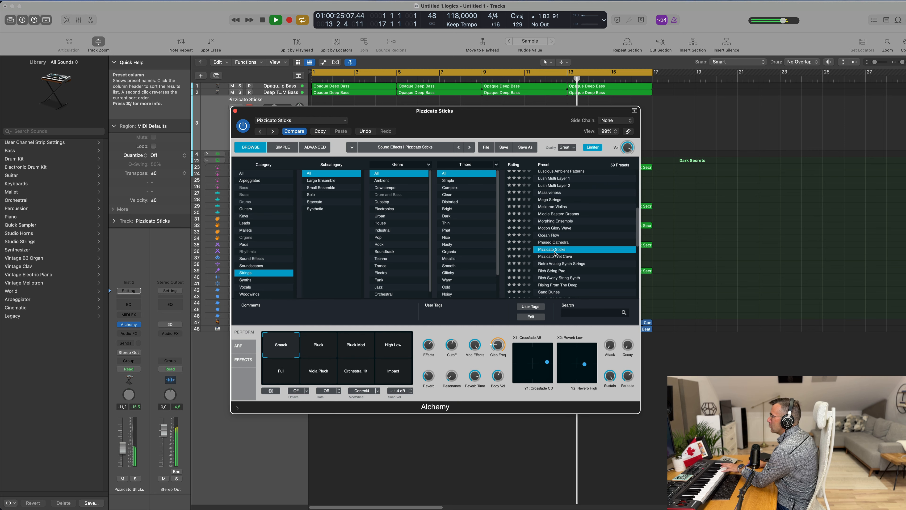
click(557, 256)
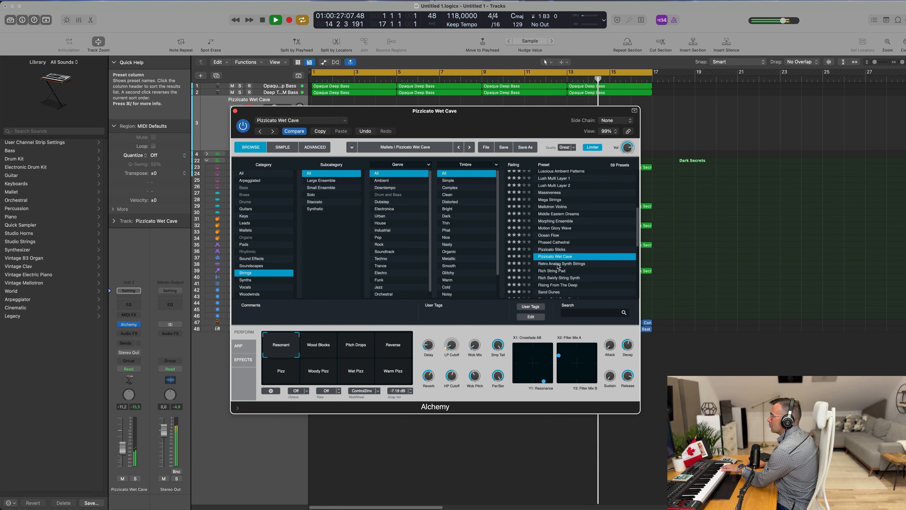
click(558, 264)
scroll(580, 263, down, 1)
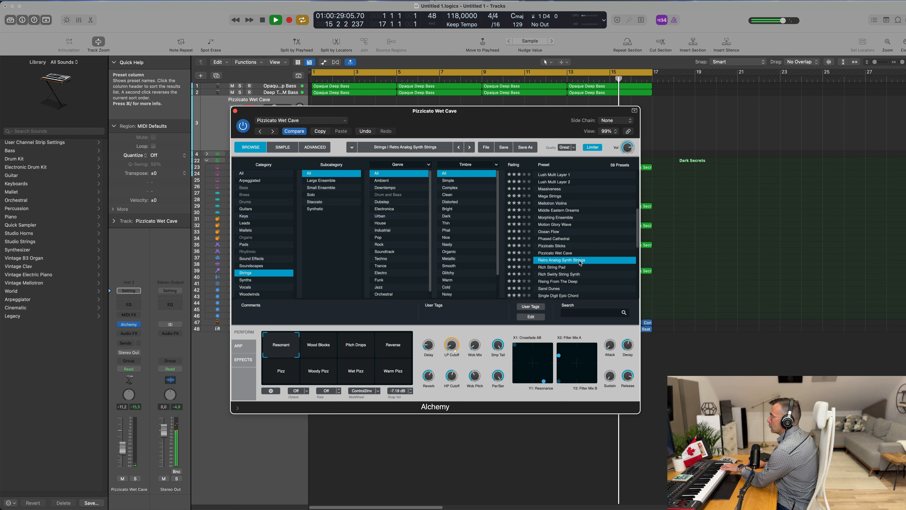
scroll(579, 263, down, 3)
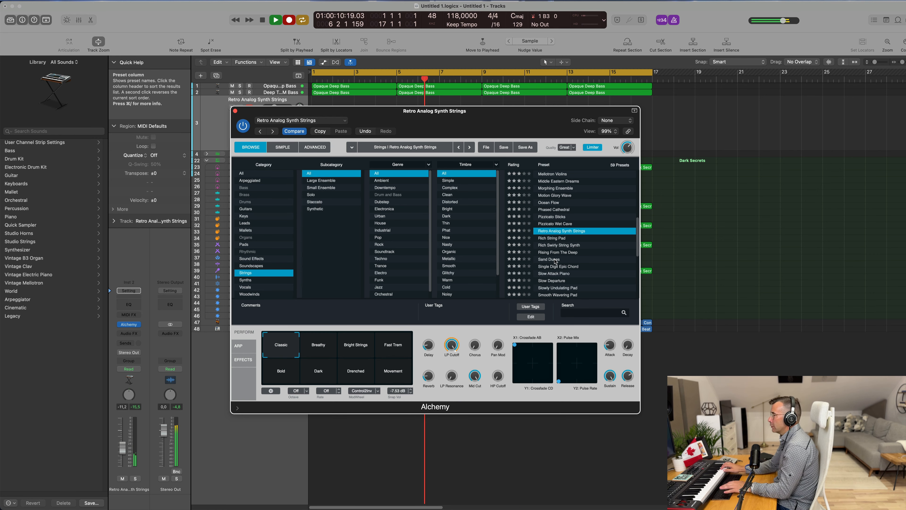
Step: Record a string part on the Retro Analog Synth Strings track
key(r)
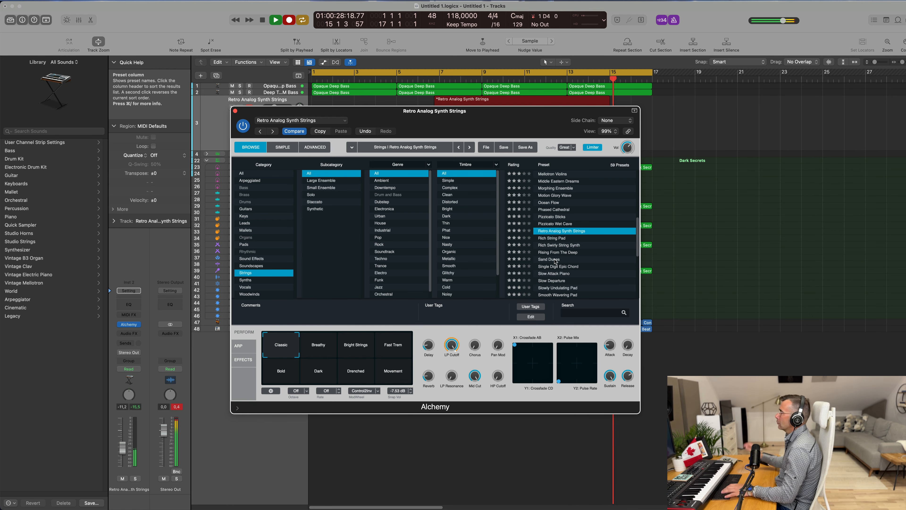
drag(531, 117, 604, 261)
key(space)
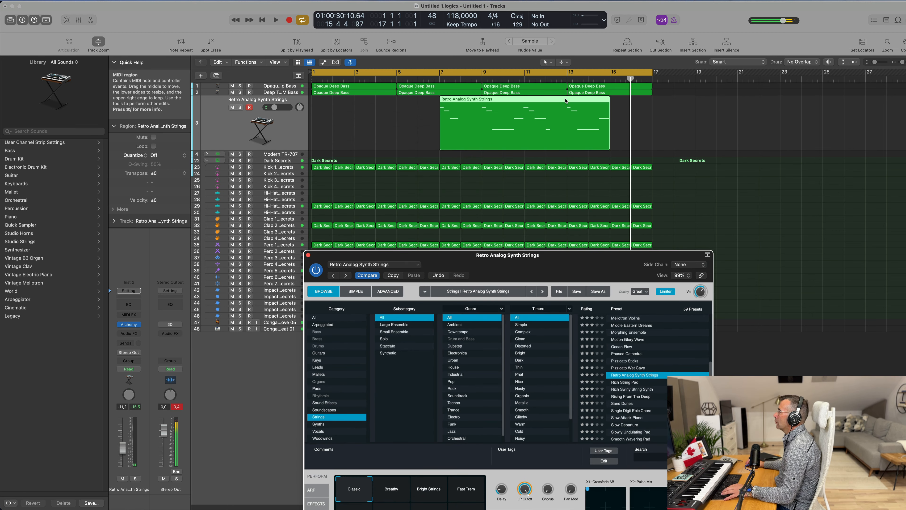
Step: Split the recorded region at about bar 14 with the Split option and delete the trailing section
click(565, 101)
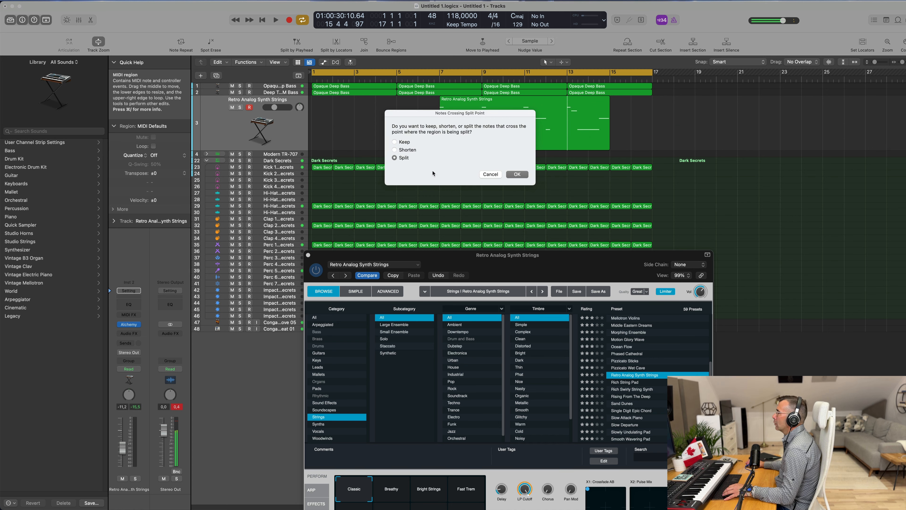
click(518, 174)
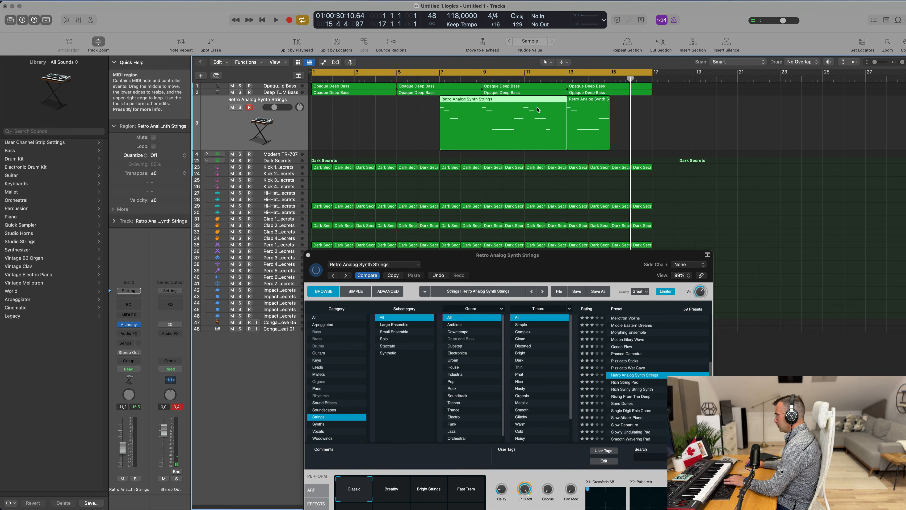
key(Delete)
Step: Move the string region to the start of bar 1 and play it back from the beginning
drag(568, 109, 314, 108)
key(Return)
key(space)
Step: Open the string region in the Piano Roll editor
double_click(338, 102)
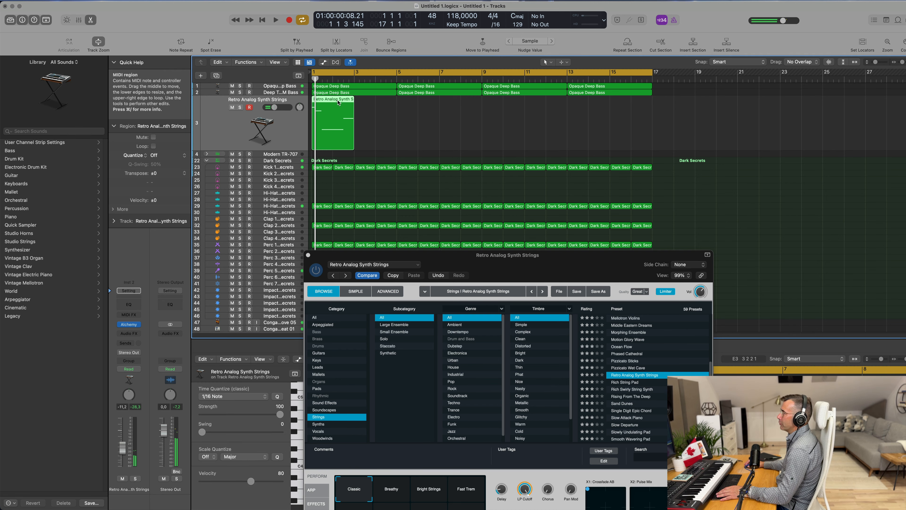
double_click(338, 102)
drag(487, 263, 726, 131)
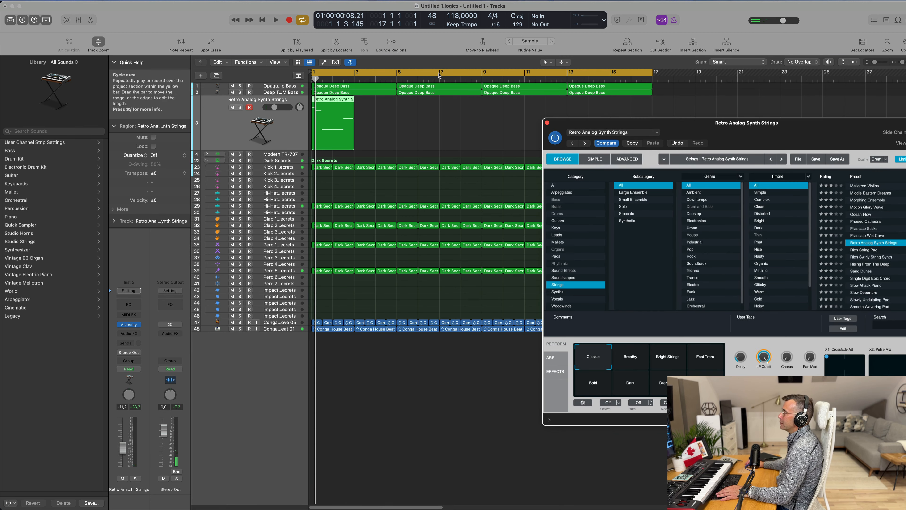
double_click(335, 97)
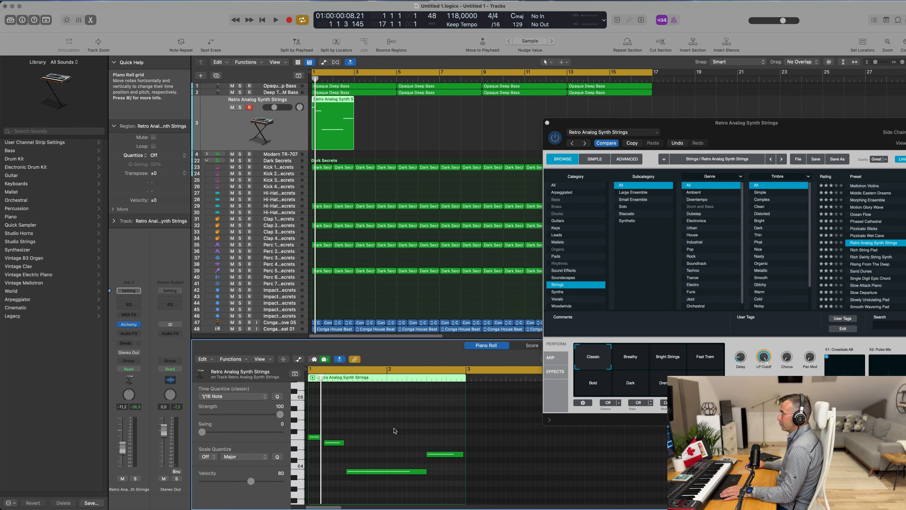
key(space)
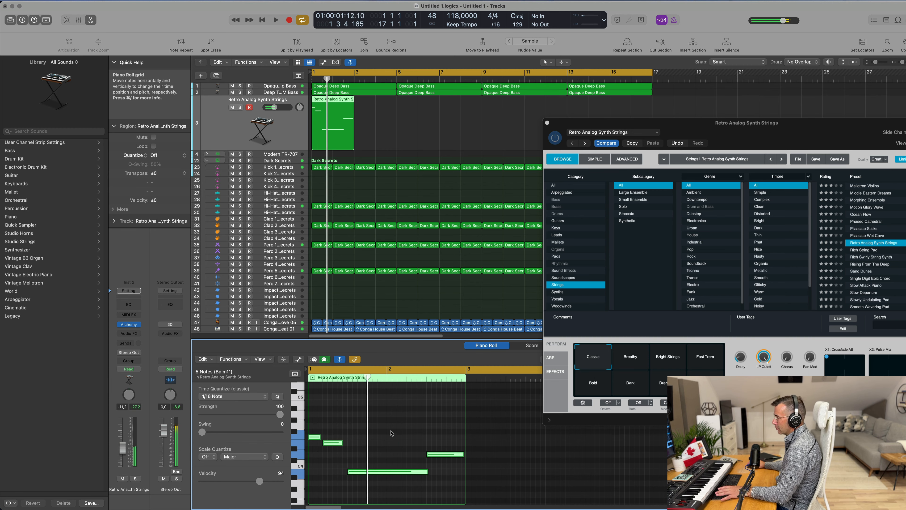
Step: Try moving the second note earlier in the Piano Roll and play the part back
scroll(398, 431, up, 5)
scroll(400, 431, left, 3)
key(space)
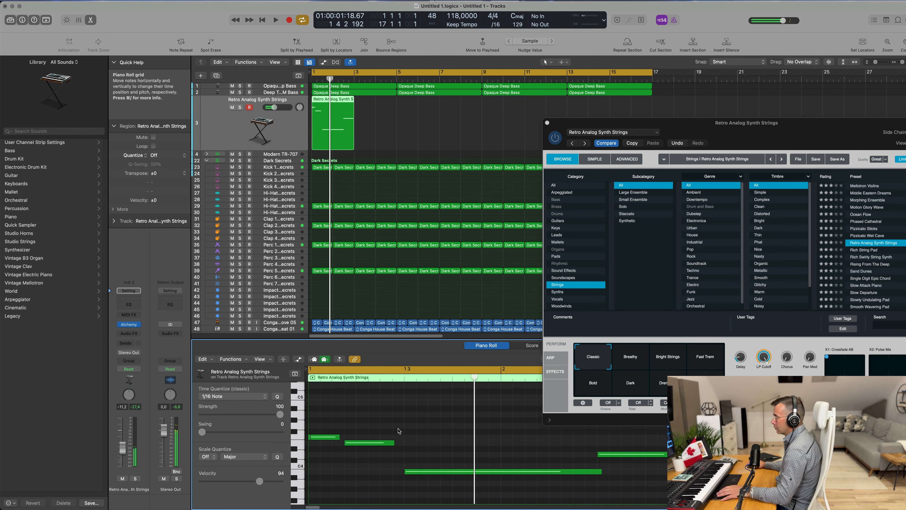
drag(361, 445, 340, 437)
key(space)
key(Return)
key(space)
key(space)
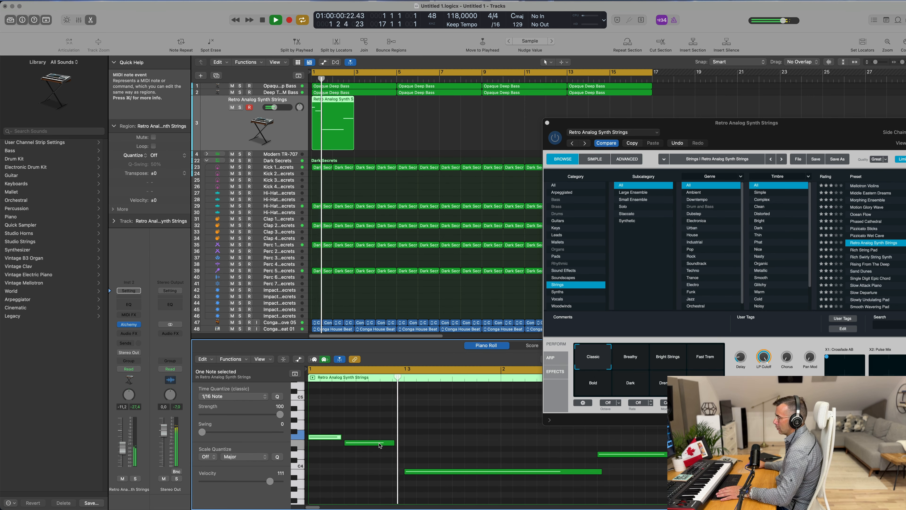
Step: Undo the recent note edits in the string region
key(super+z)
key(super+z)
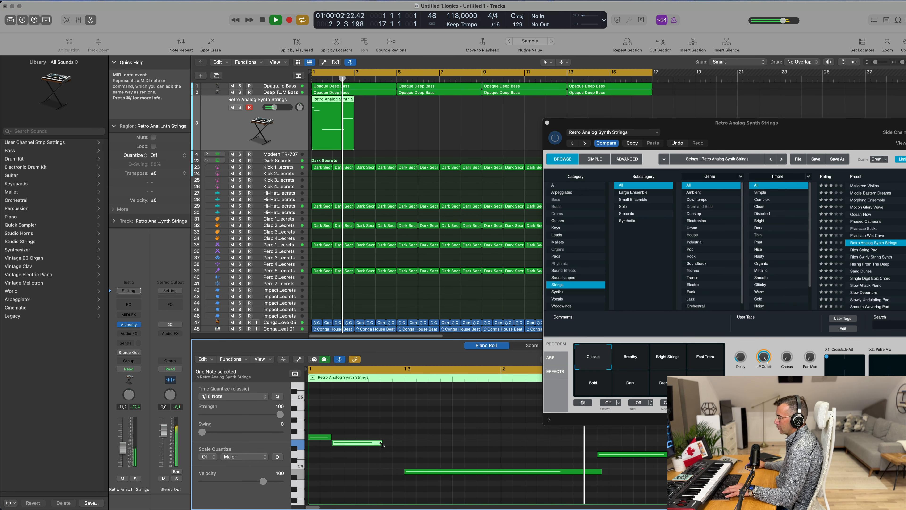
key(super+z)
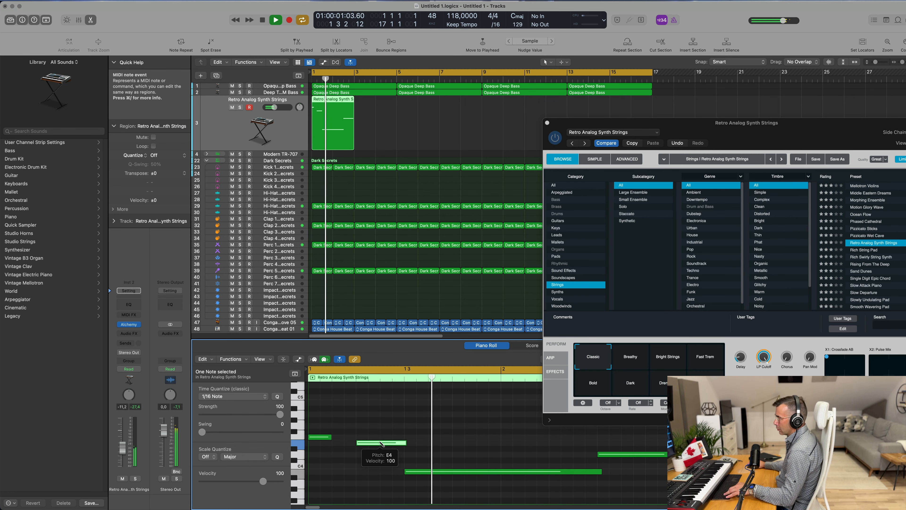
key(super+z)
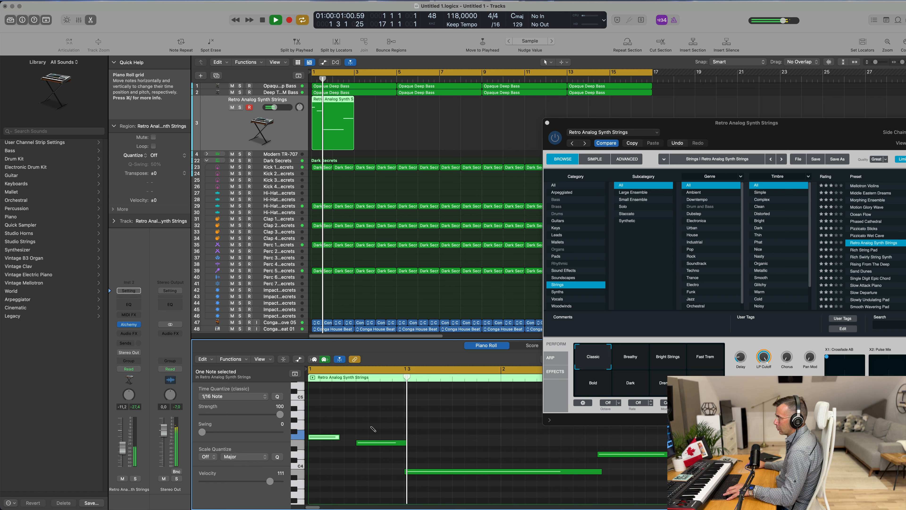
key(super+z)
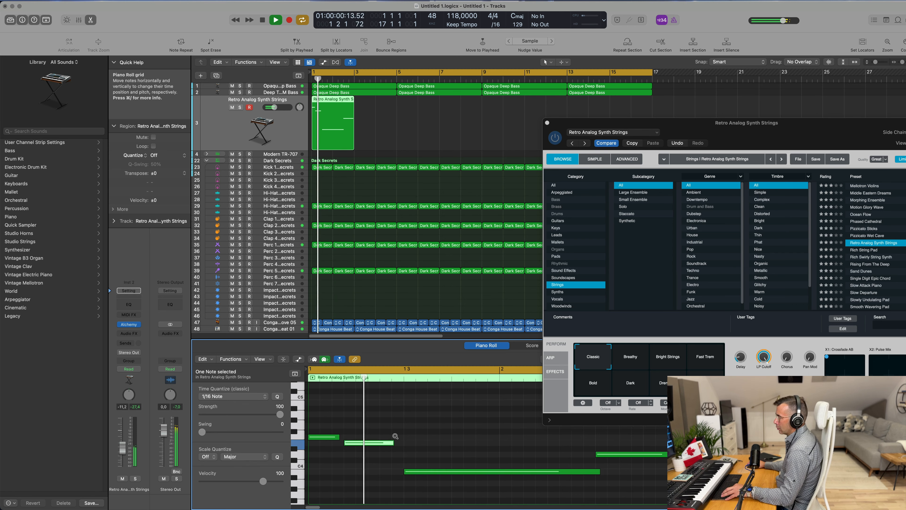
Step: Listen to the string part in the Piano Roll from the start of the region
scroll(395, 436, down, 3)
key(Return)
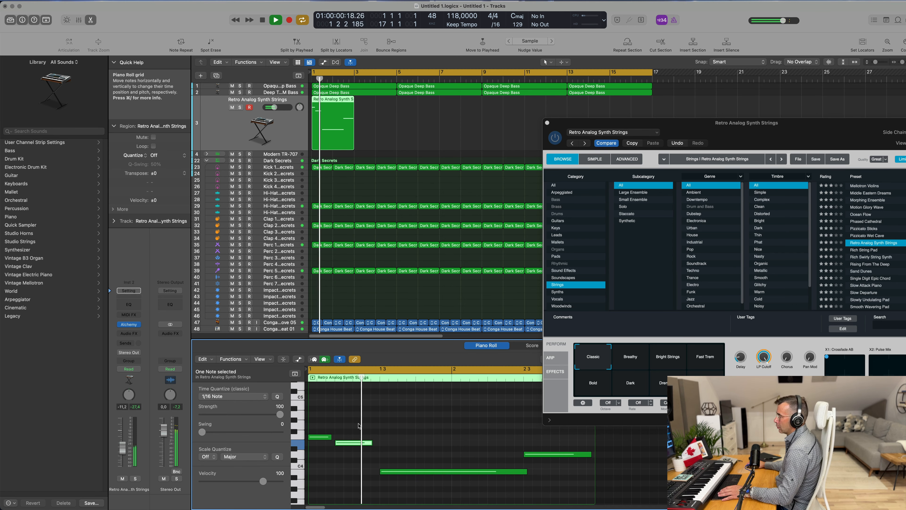
click(426, 445)
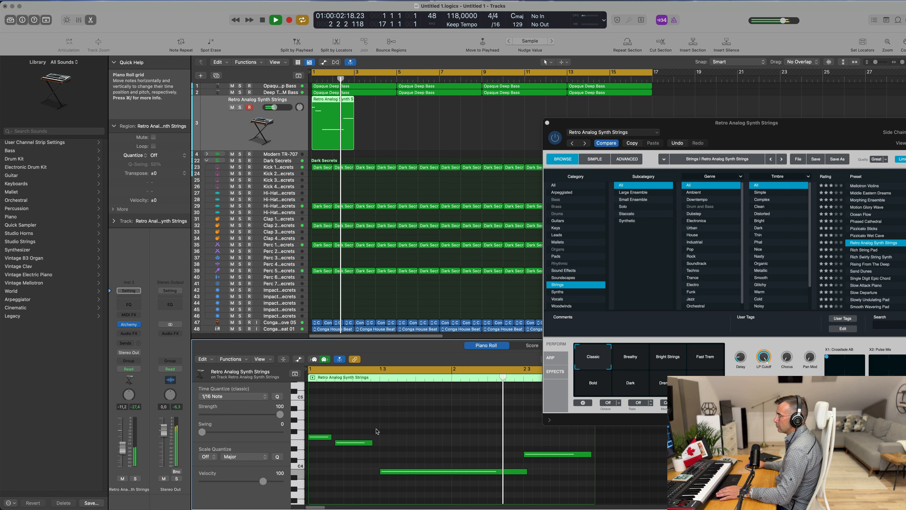
key(super+a)
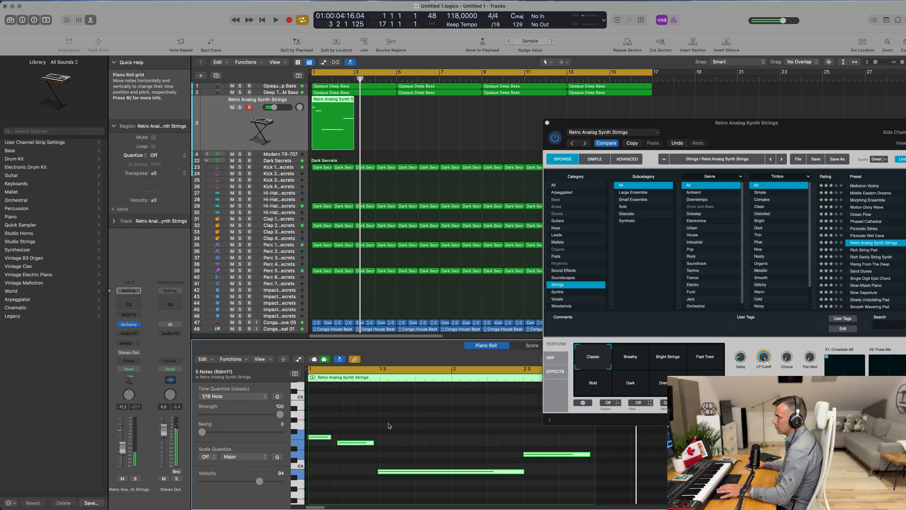
key(space)
key(space)
click(414, 431)
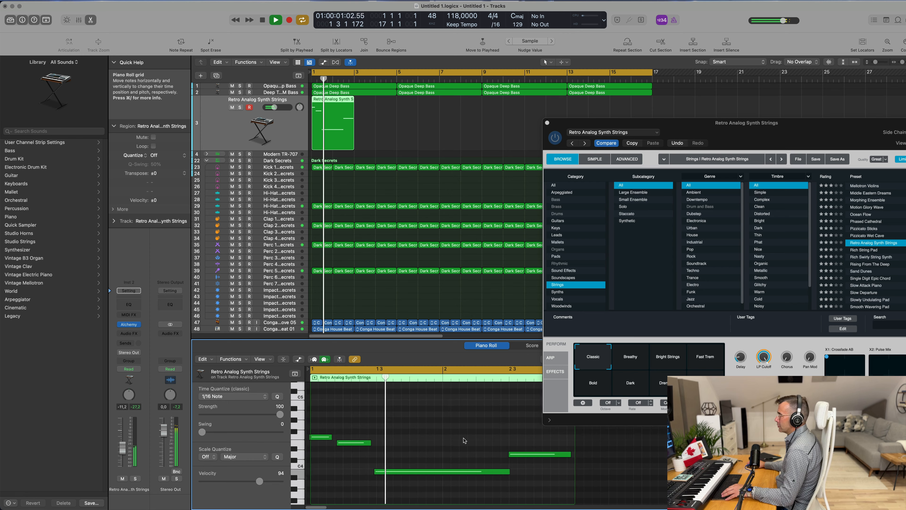
drag(763, 123, 708, 93)
key(space)
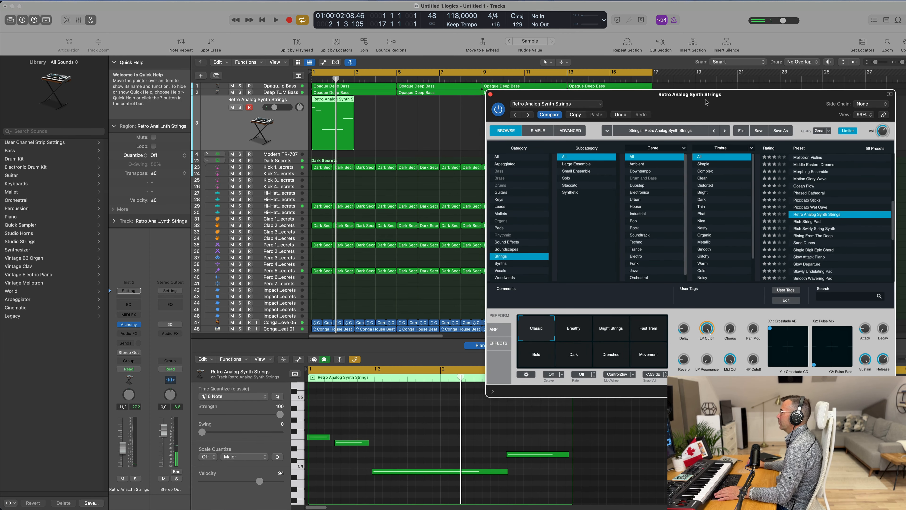
key(space)
drag(711, 95, 642, 93)
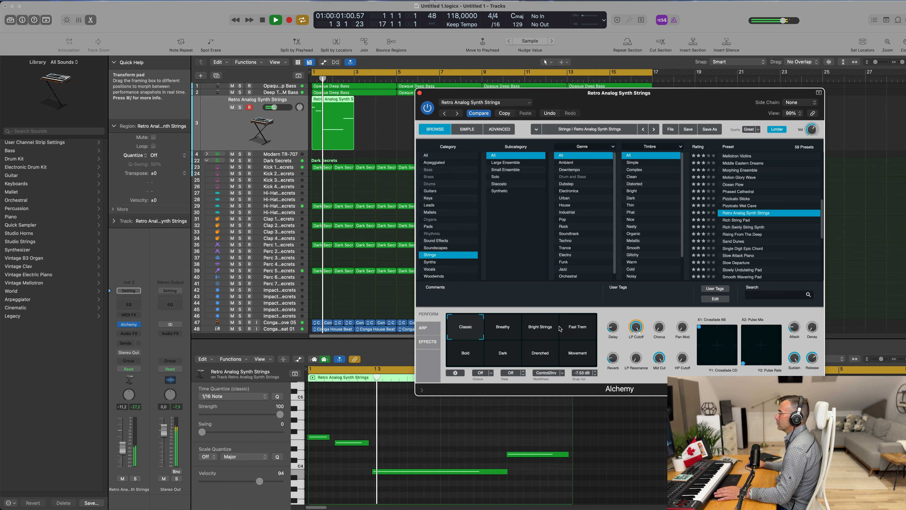
Step: Audition the Alchemy performance snapshots while the strings play, finishing back on Classic
click(506, 332)
key(space)
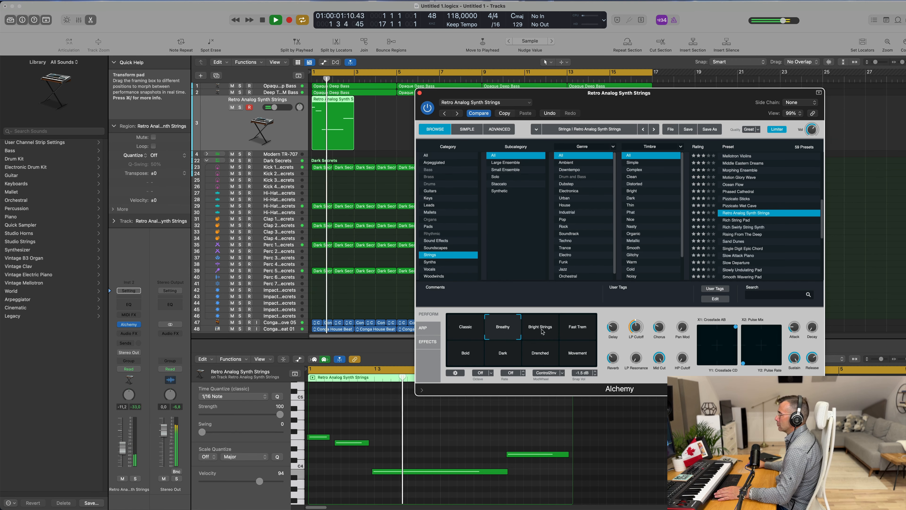
key(space)
click(544, 332)
click(577, 331)
key(space)
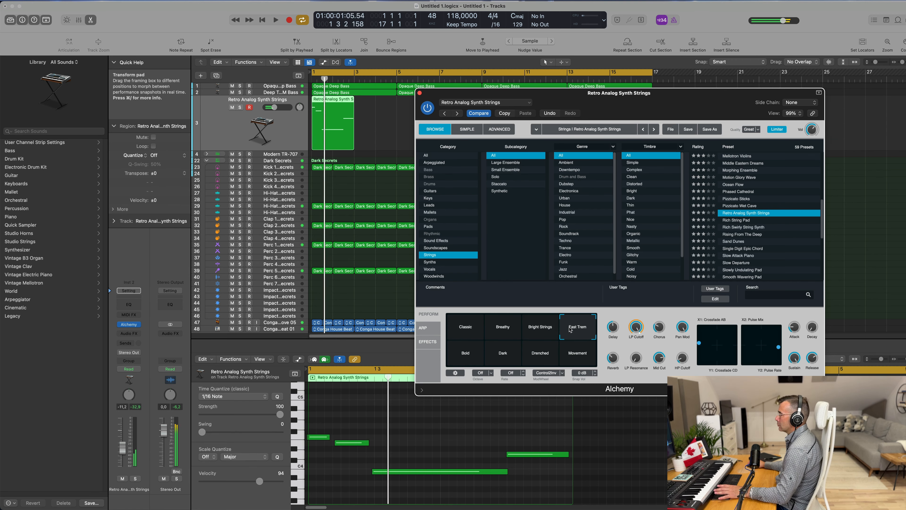
click(469, 360)
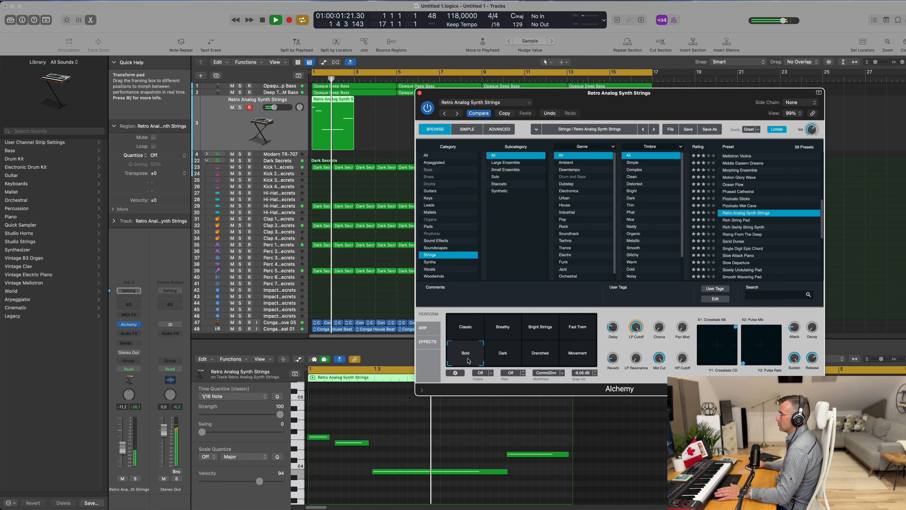
click(505, 355)
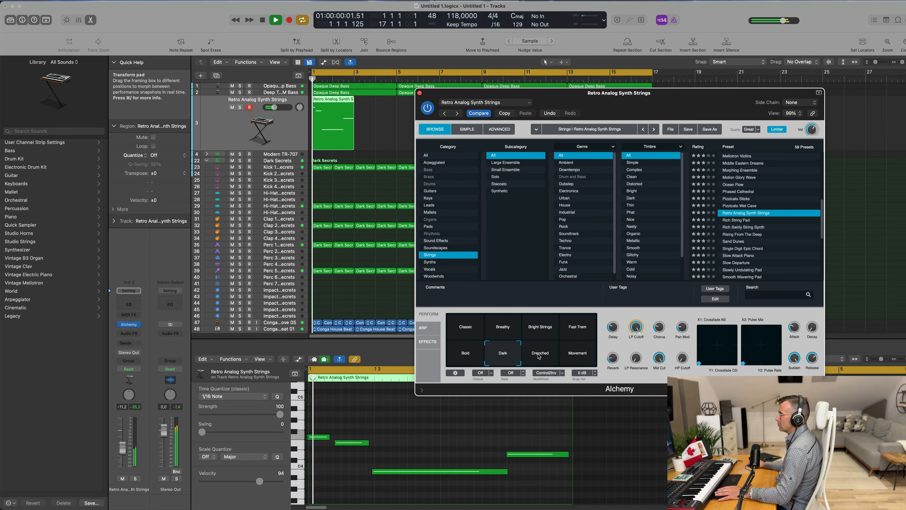
click(544, 357)
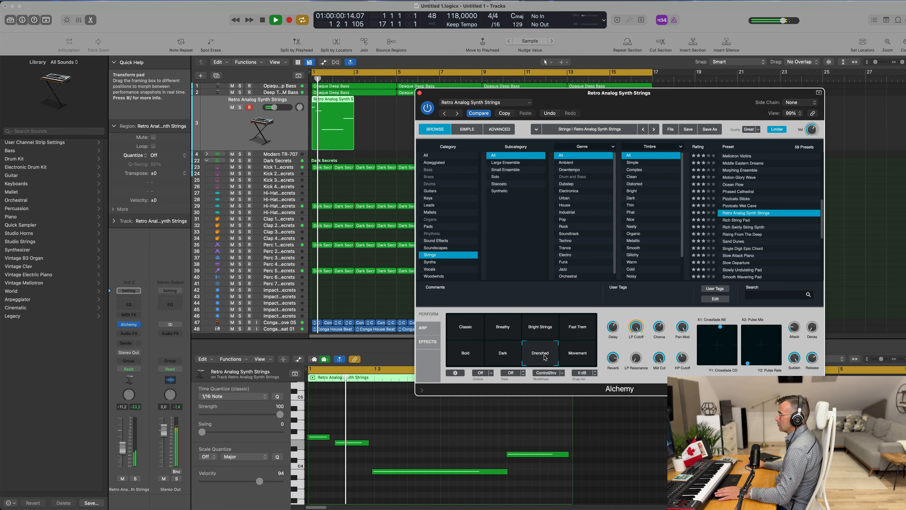
click(577, 356)
click(466, 330)
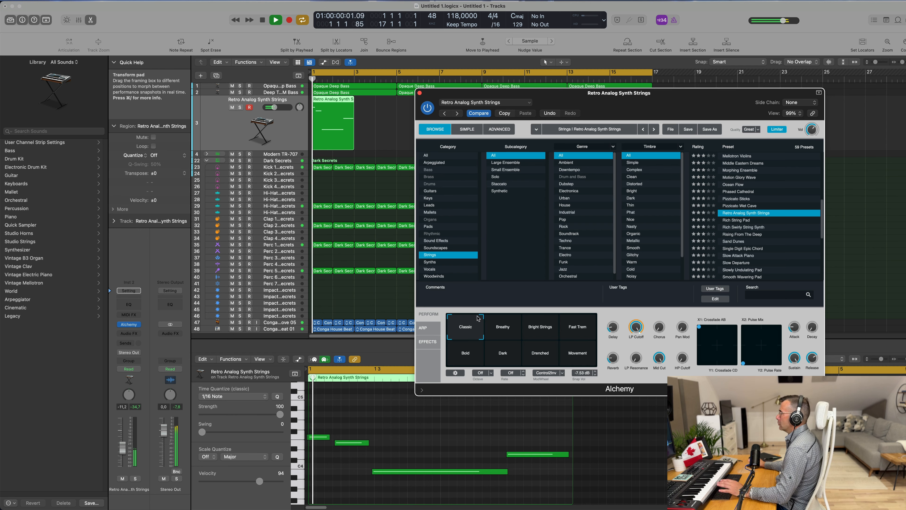
Step: Add a send from the strings channel to the Bus 3 reverb
key(space)
drag(666, 97, 634, 101)
key(space)
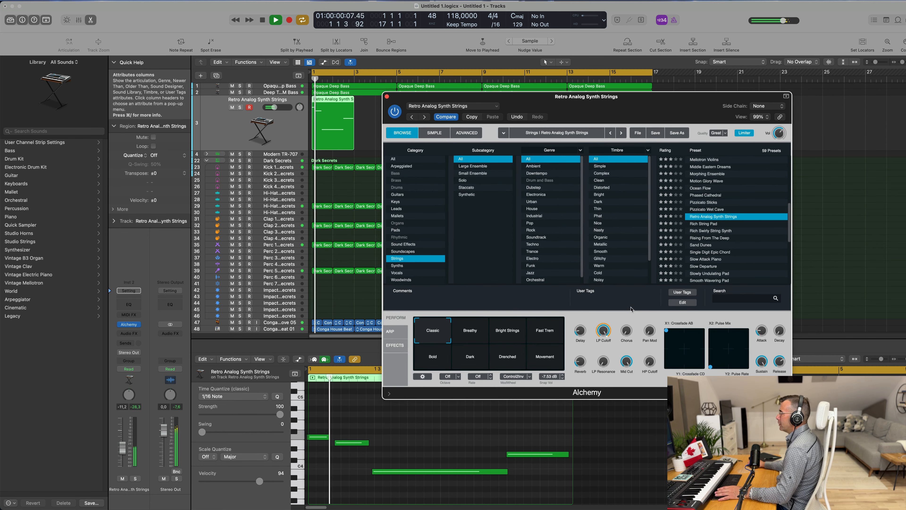
mouse_move(597, 337)
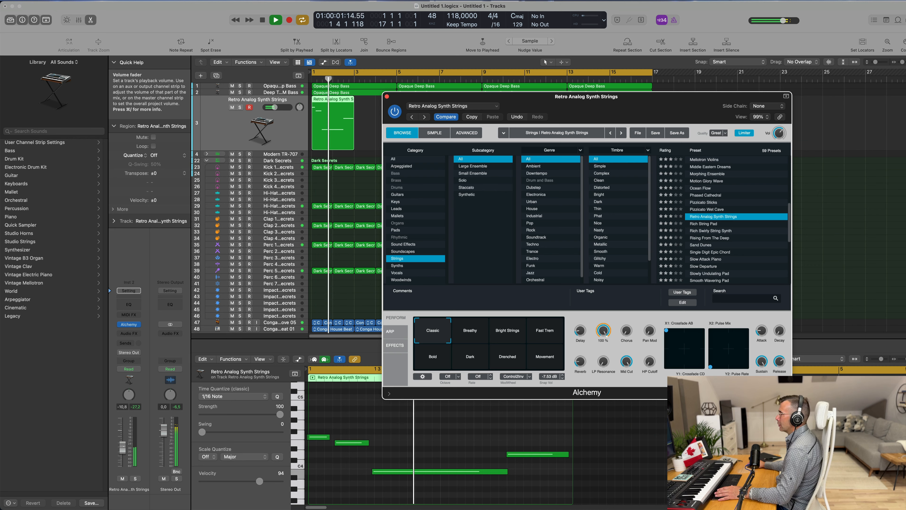
click(125, 342)
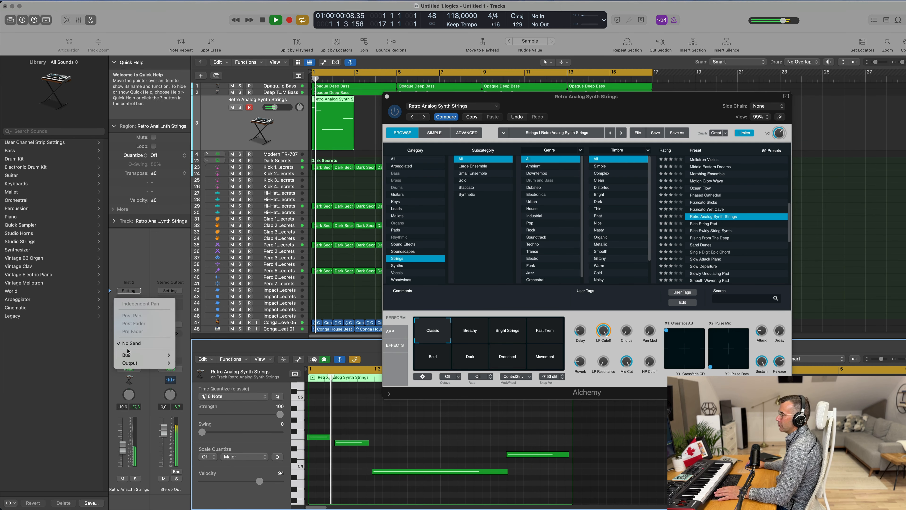
mouse_move(128, 353)
mouse_move(197, 236)
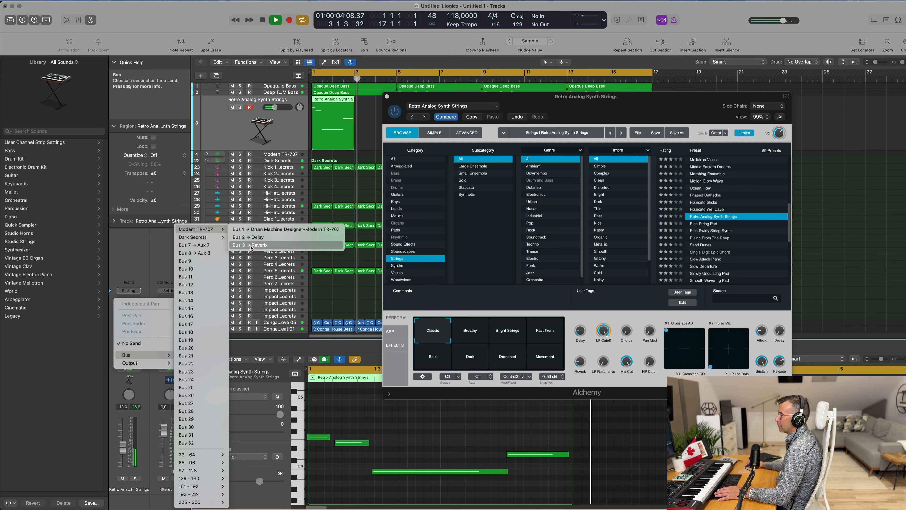
click(251, 245)
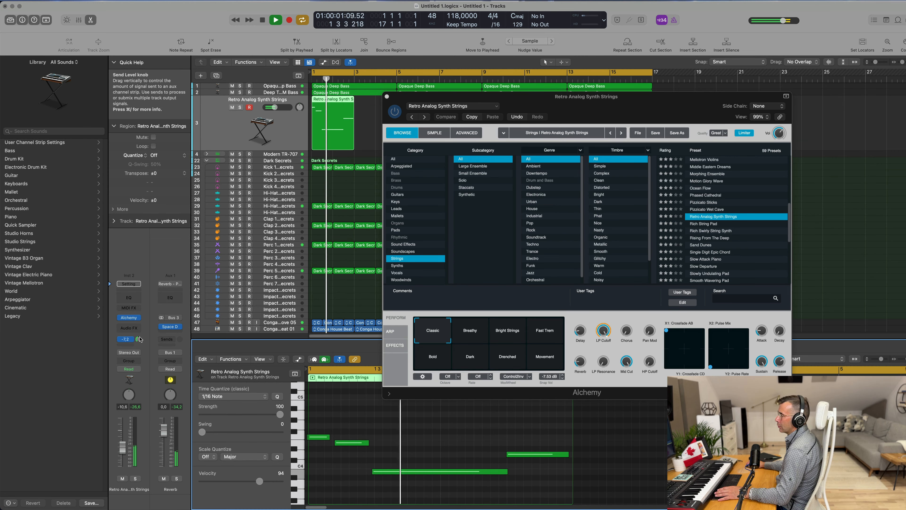
Step: Add a second send to the Bus 2 delay and raise its send level slightly
click(126, 339)
mouse_move(143, 356)
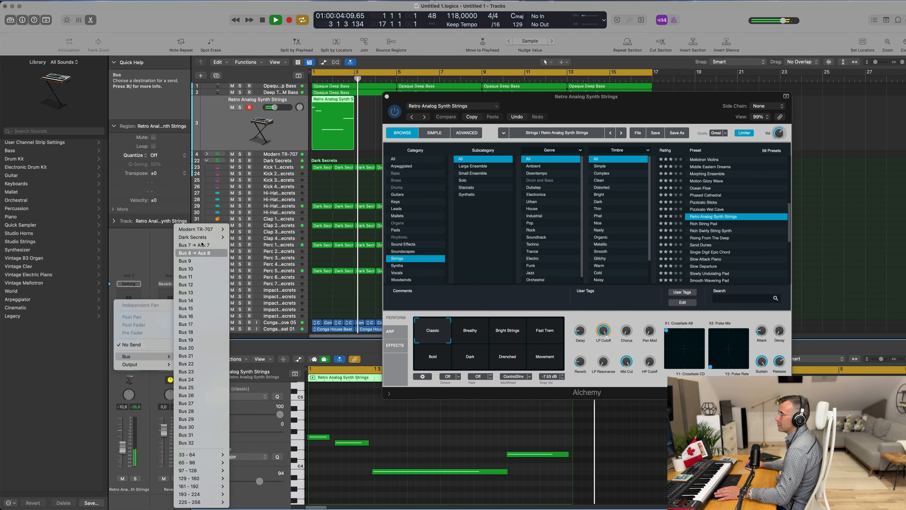
mouse_move(203, 229)
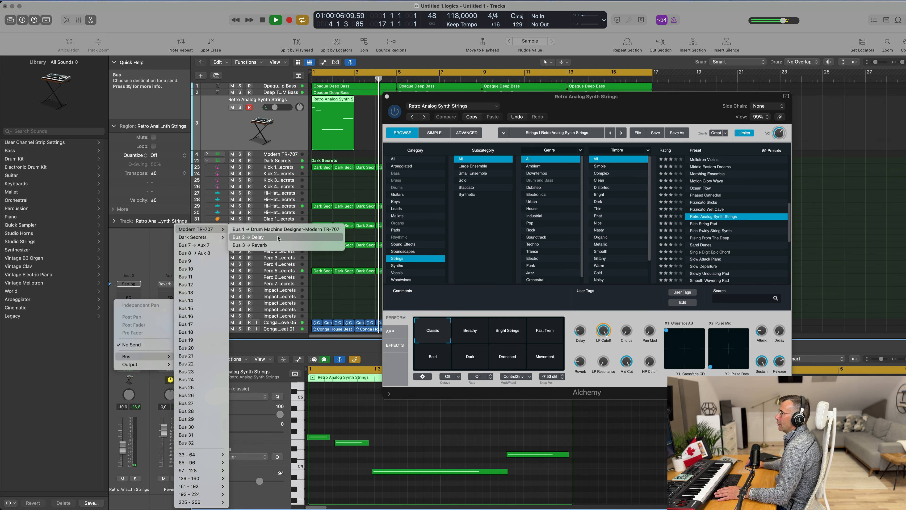
click(278, 237)
key(Return)
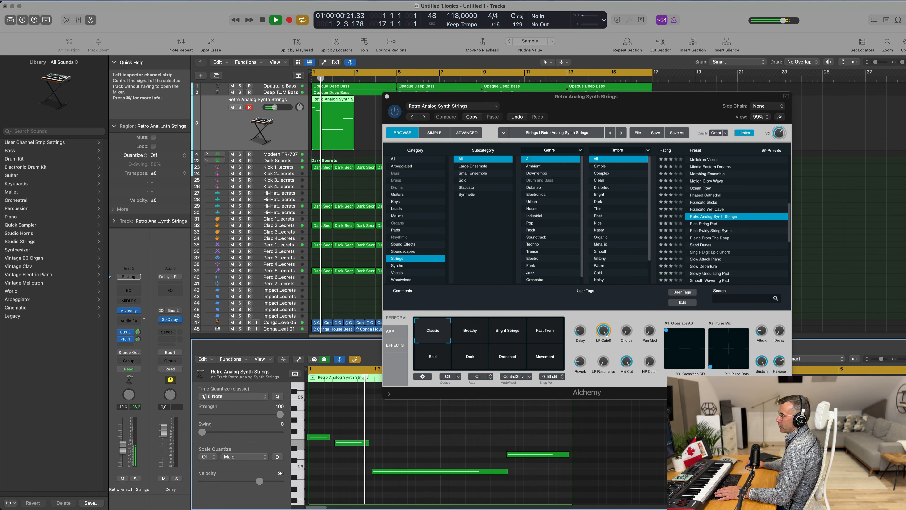
drag(138, 339, 140, 335)
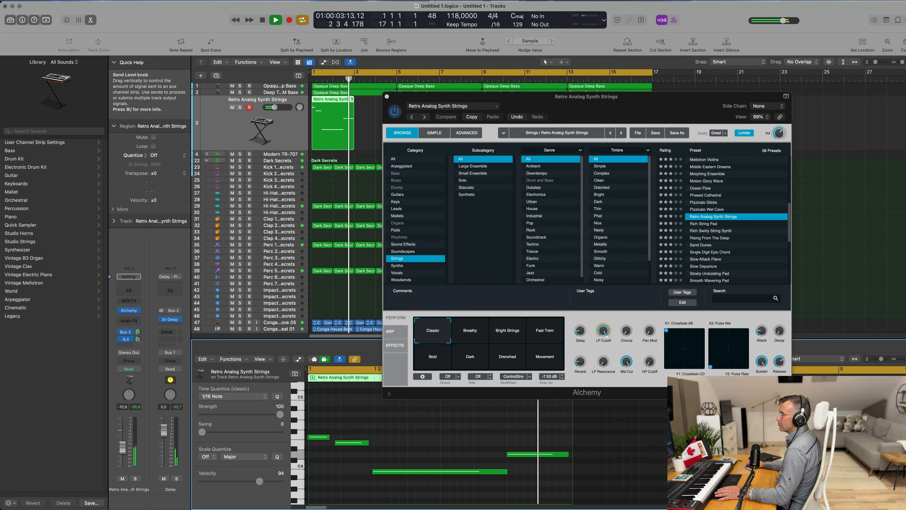
Step: Close the Alchemy window and lengthen the string region to end at bar 5
click(386, 97)
key(Return)
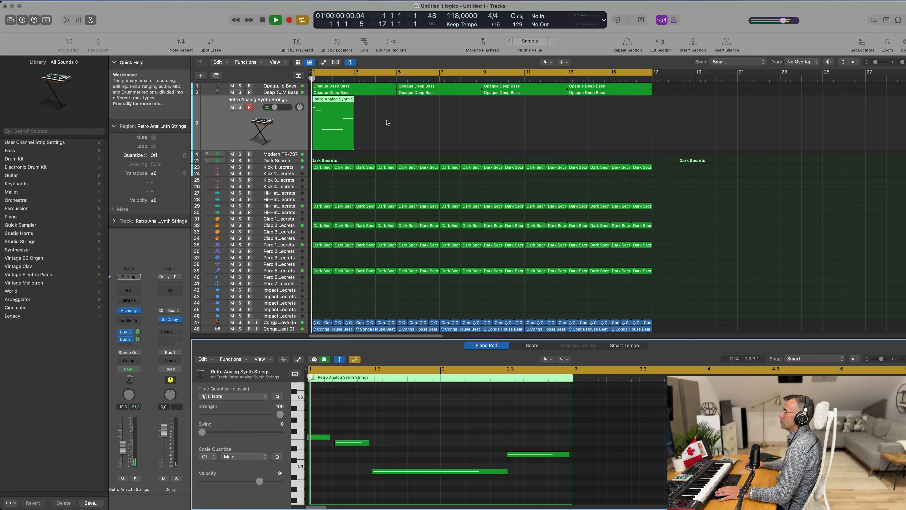
click(387, 122)
click(348, 118)
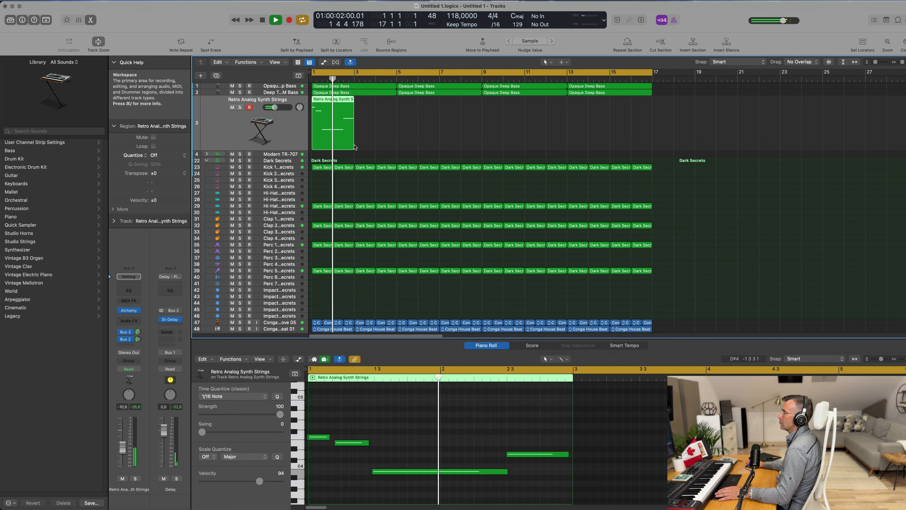
drag(354, 147, 397, 146)
Step: Stretch the last string note in the Piano Roll to the end of the region
drag(567, 455, 820, 455)
key(super+Left)
click(578, 428)
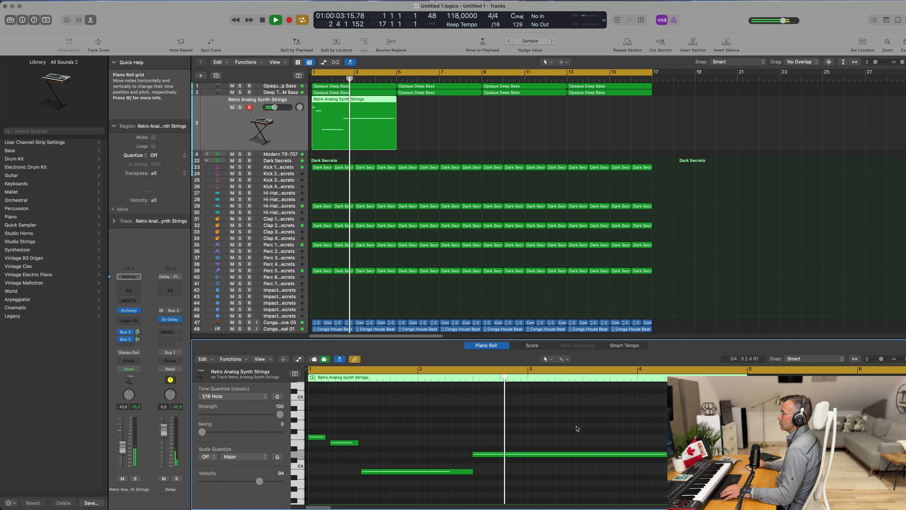
scroll(577, 428, left, 1)
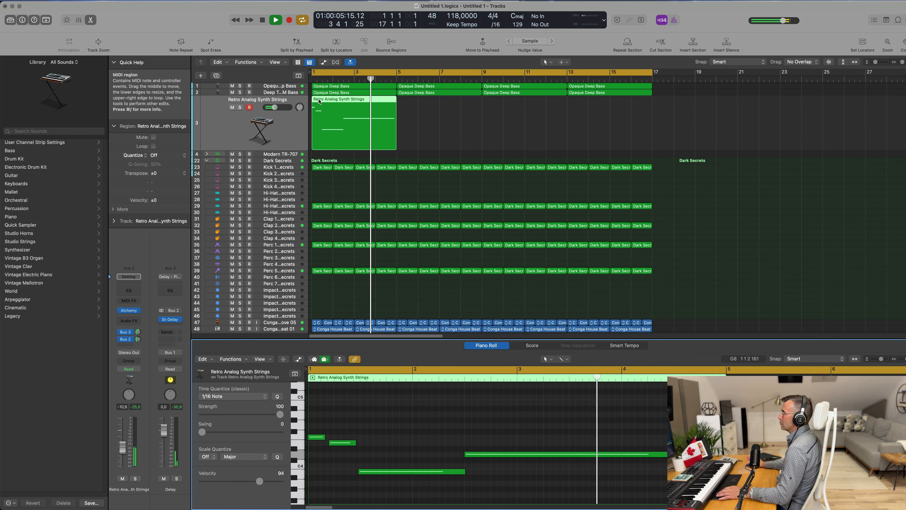
Step: Repeat the string region three times so it fills bars 1 to 17
click(481, 124)
click(335, 133)
key(Return)
key(super+r)
key(super+r)
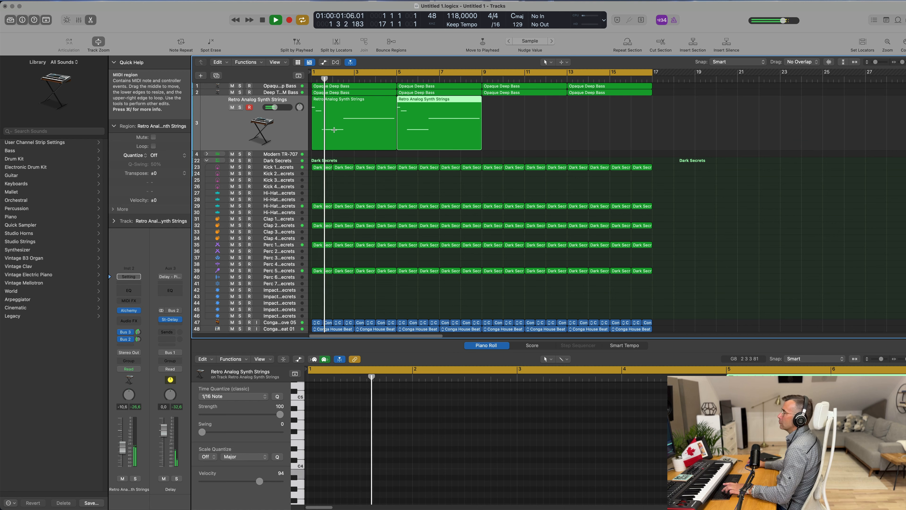
key(super+r)
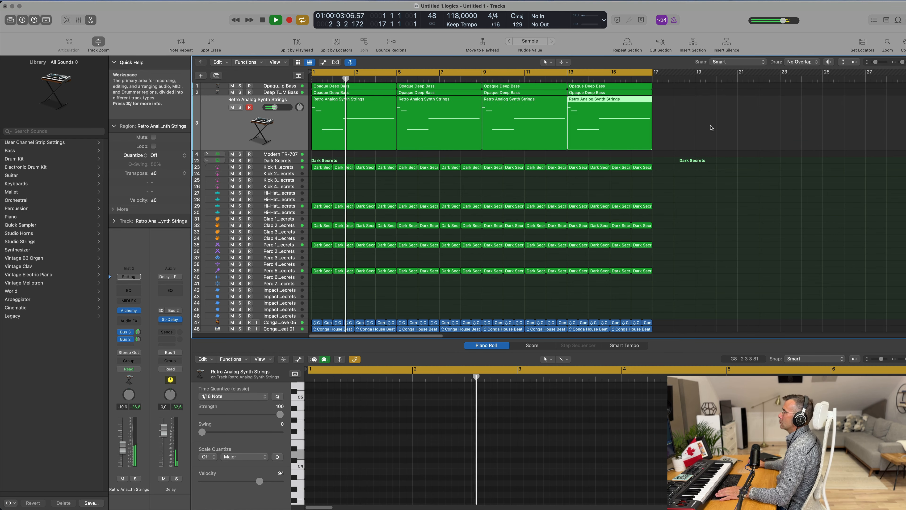
Step: Select all the string regions on the track and review them in the Piano Roll
click(708, 132)
scroll(574, 133, left, 1)
scroll(575, 134, down, 5)
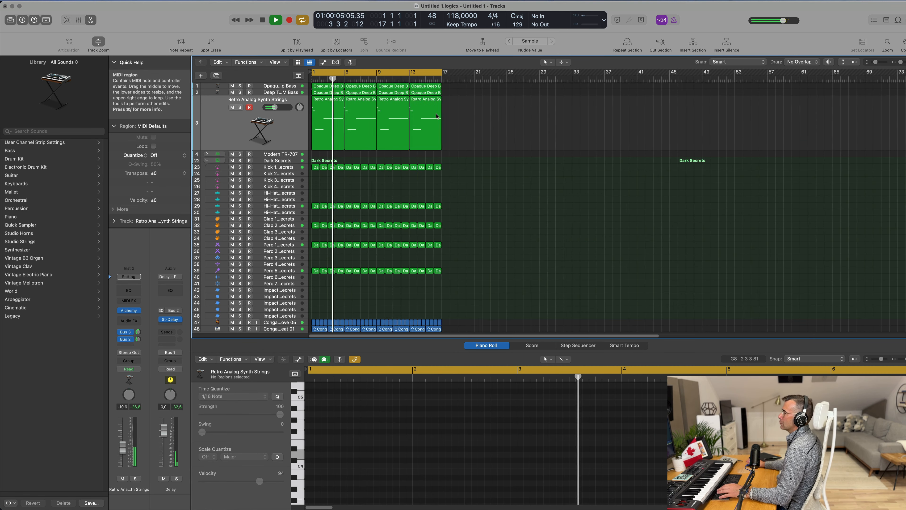
scroll(491, 132, up, 2)
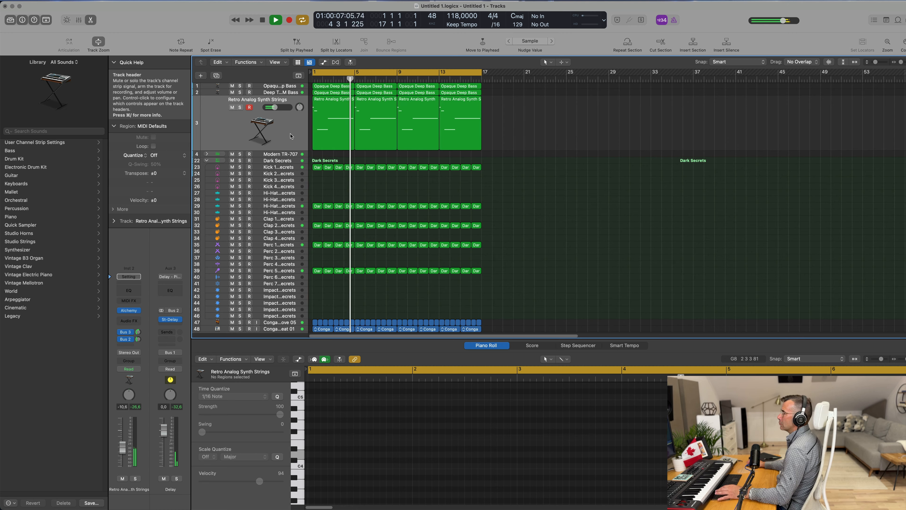
click(285, 125)
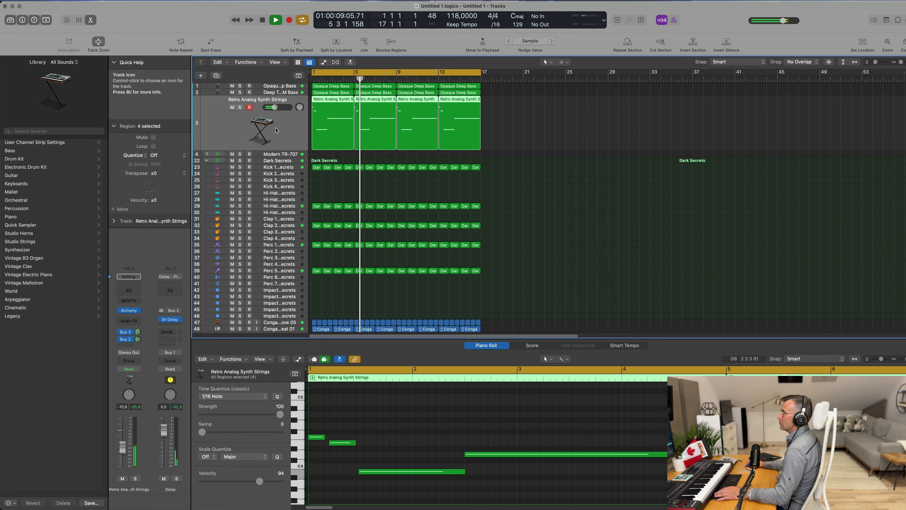
scroll(275, 136, up, 1)
scroll(276, 136, down, 1)
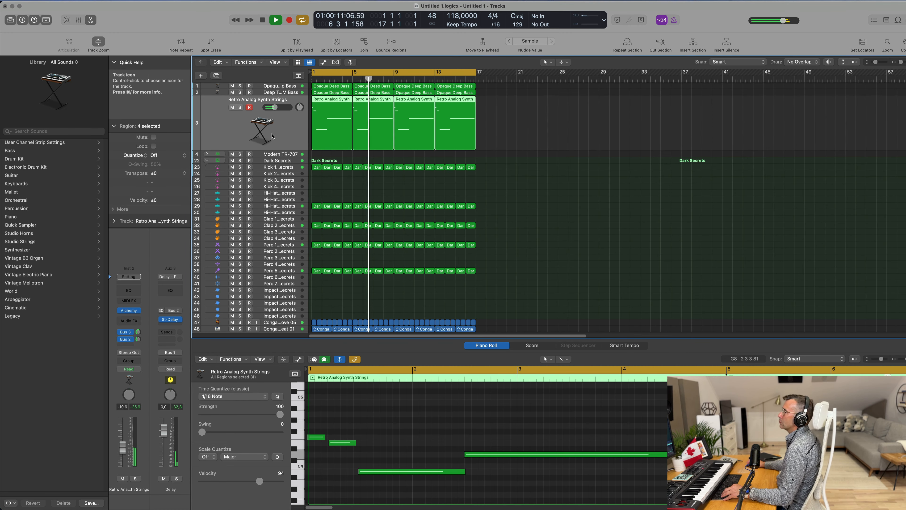
scroll(276, 134, down, 1)
scroll(275, 135, down, 3)
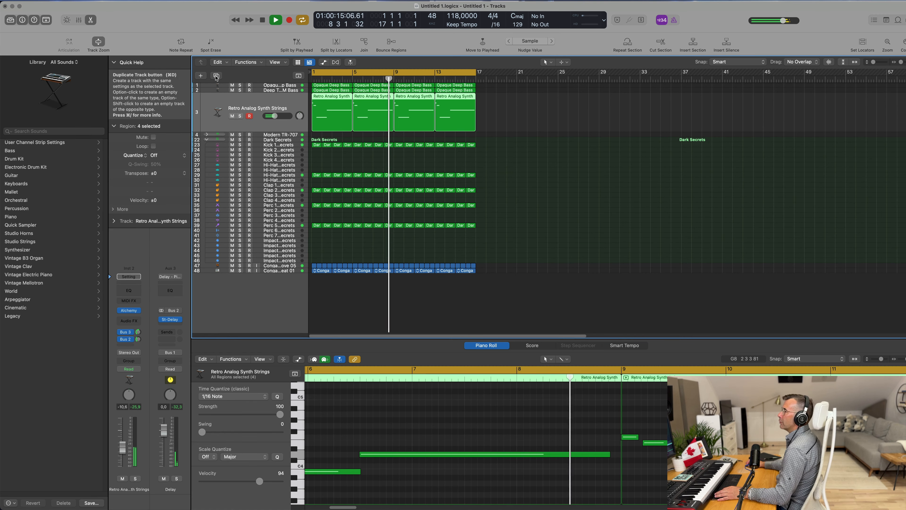
Step: Create a new track from the strings track and load the Pizzicato Sticks preset in its Alchemy
key(super+d)
key(Return)
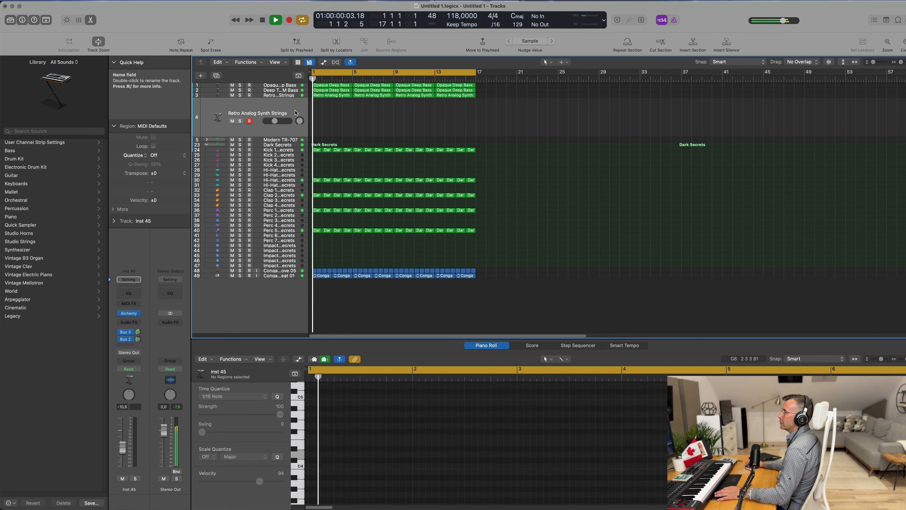
click(129, 313)
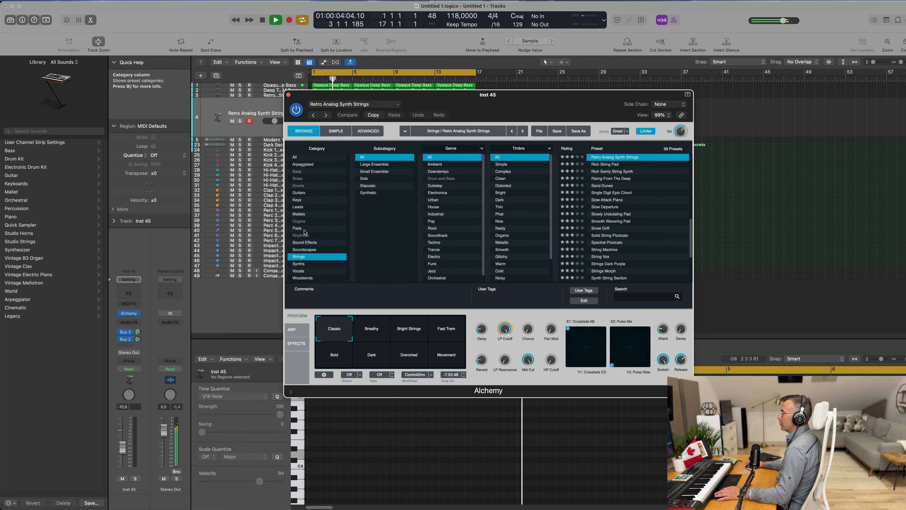
scroll(665, 229, down, 4)
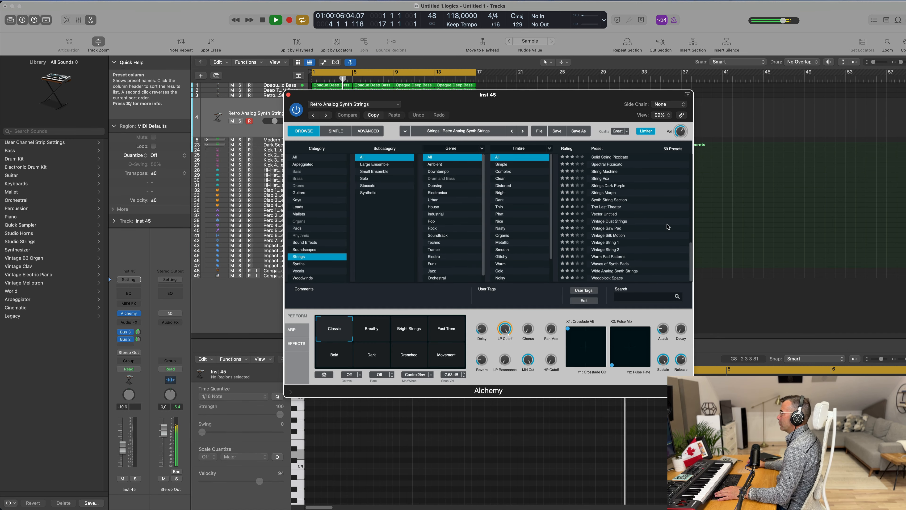
scroll(666, 227, up, 2)
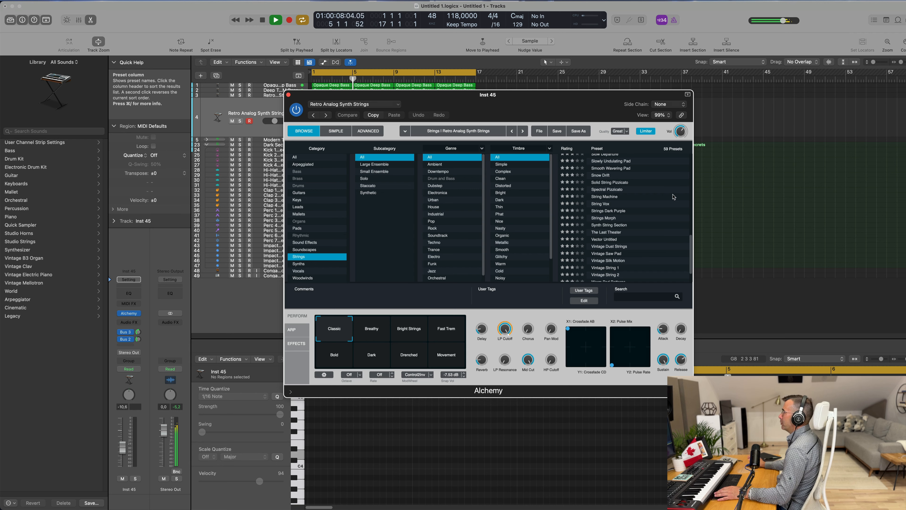
scroll(666, 200, up, 6)
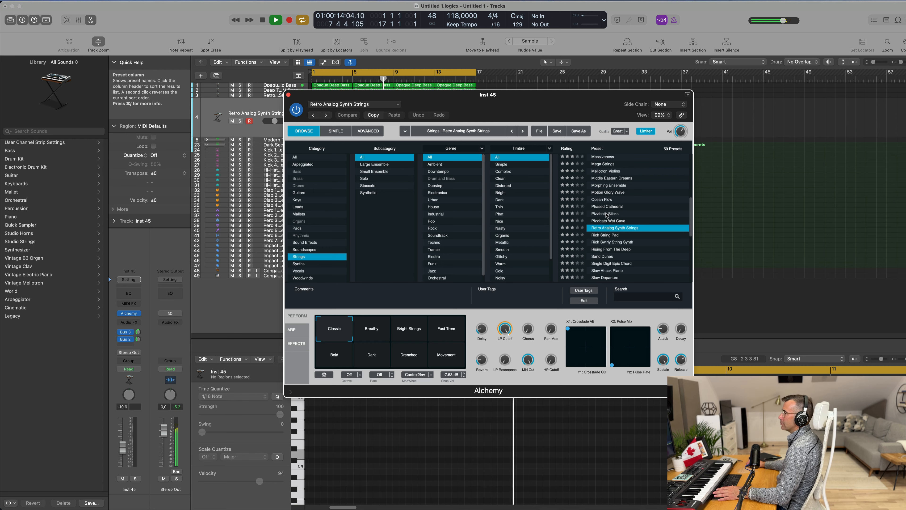
click(606, 214)
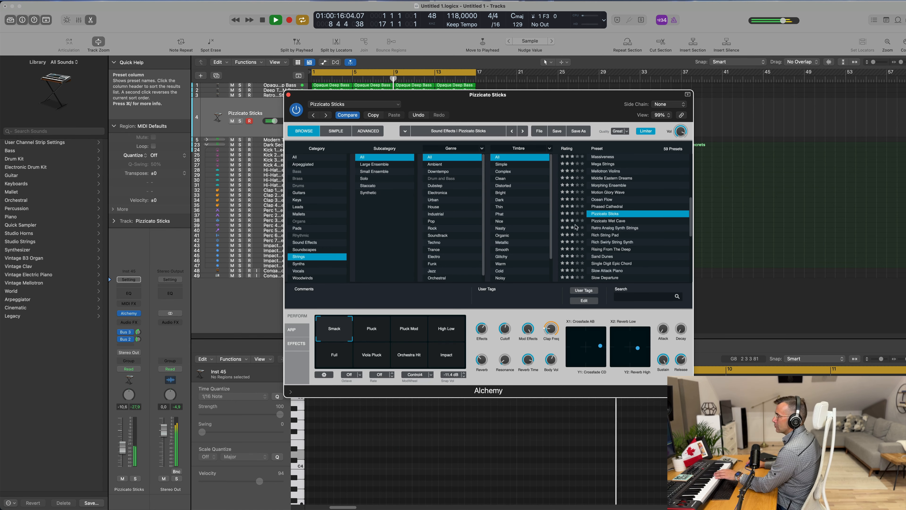
drag(370, 97, 595, 182)
drag(751, 184, 555, 202)
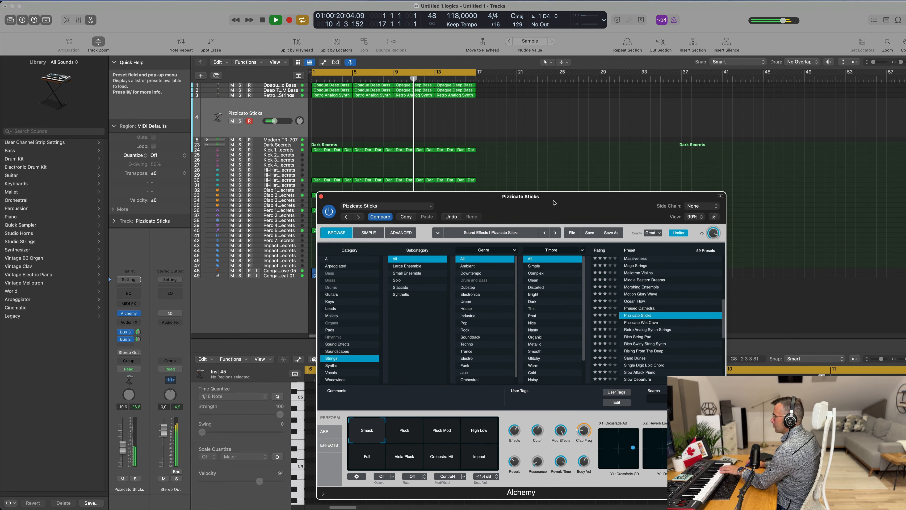
click(289, 108)
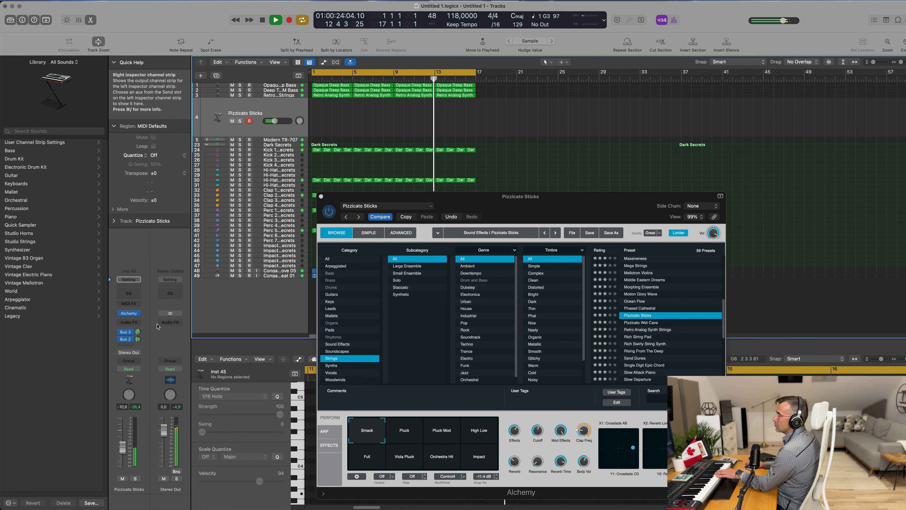
click(129, 313)
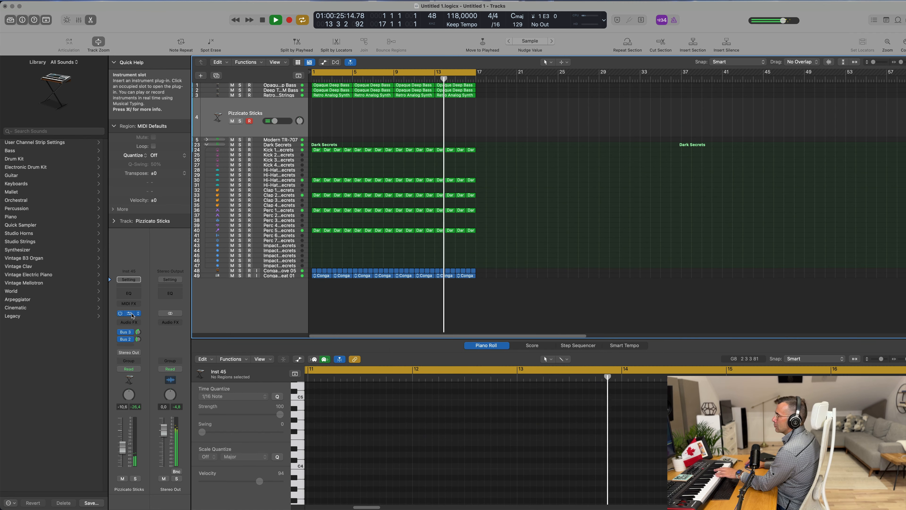
Step: Open the Alchemy plug-in on the Pizzicato Sticks track and try its Pluck and Pluck Mod performance snapshots
click(129, 313)
click(126, 430)
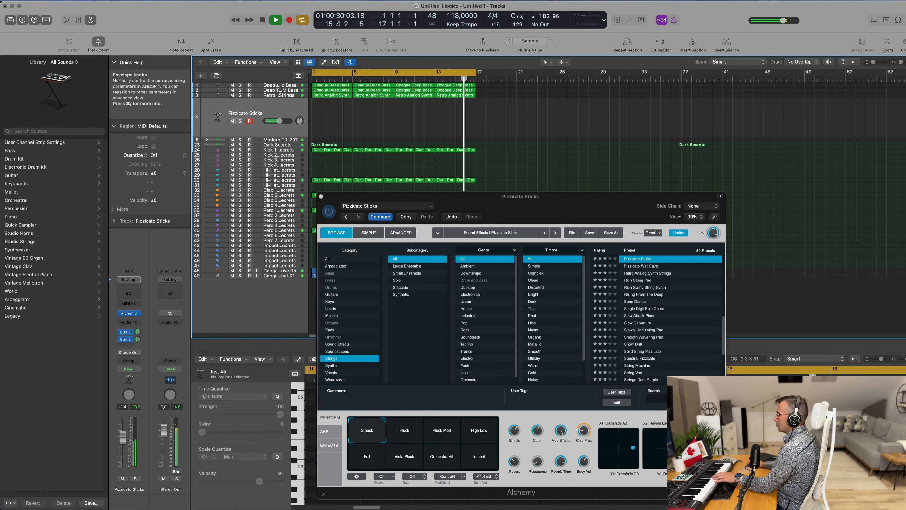
click(407, 438)
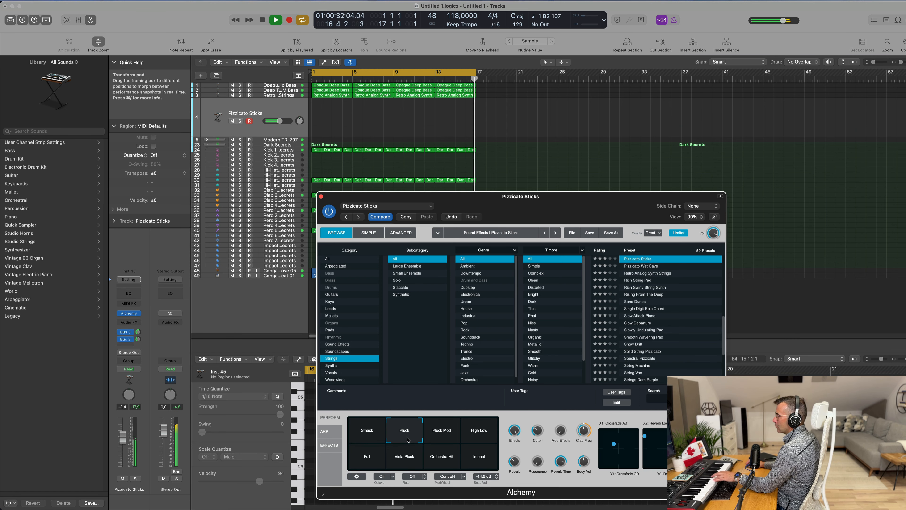
click(443, 434)
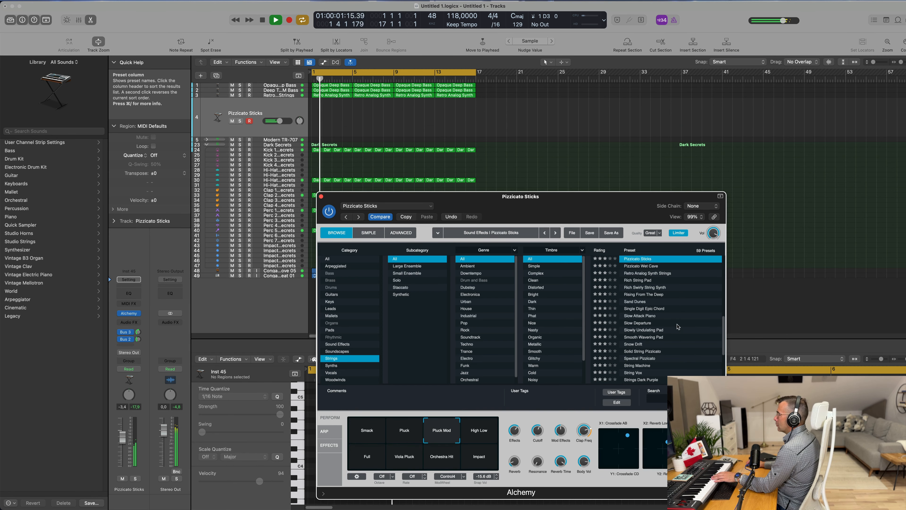
Step: Audition the Alchemy presets Phased Cathedral, Pizzicato Wet Cave, Chillwave Vibes and Curious Hammers
scroll(677, 326, up, 3)
click(635, 282)
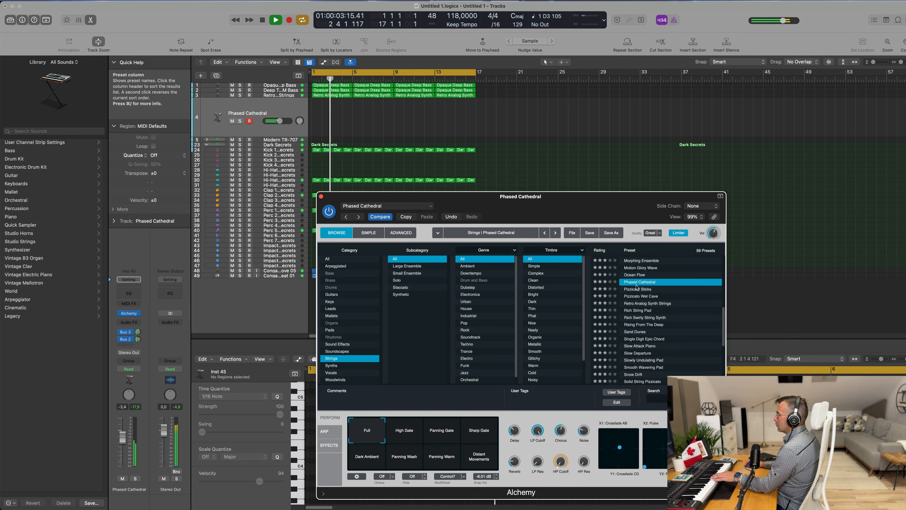
click(641, 296)
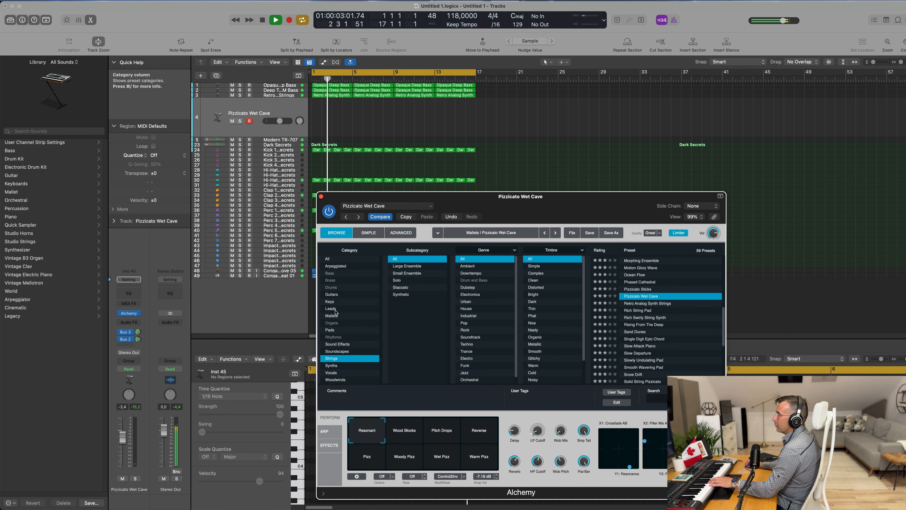
click(329, 302)
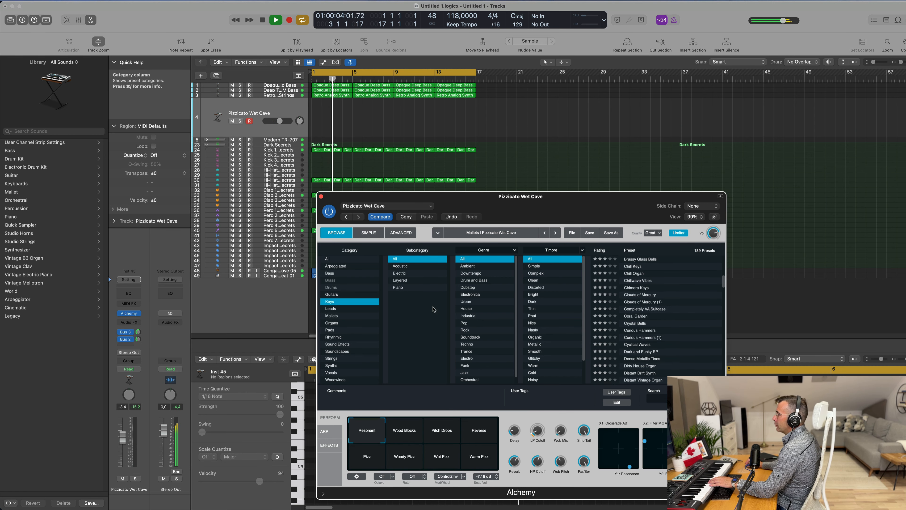
click(646, 282)
scroll(671, 339, down, 1)
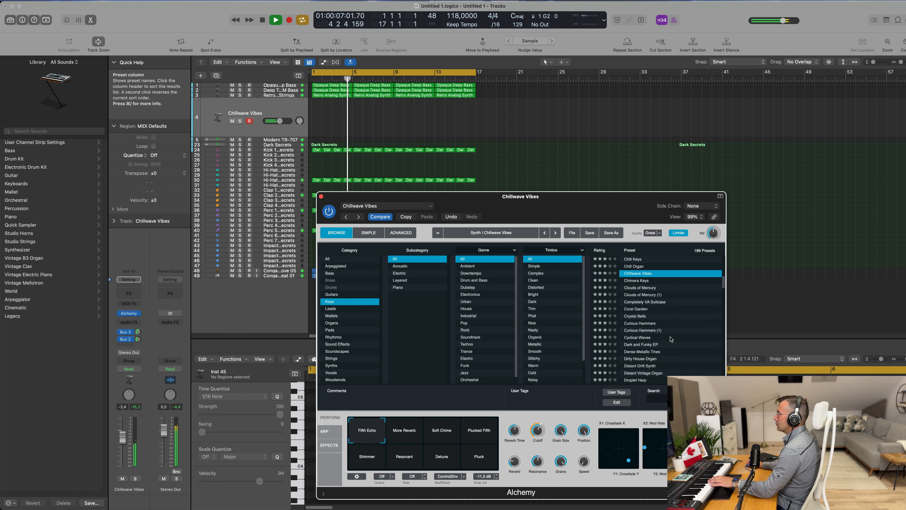
click(652, 323)
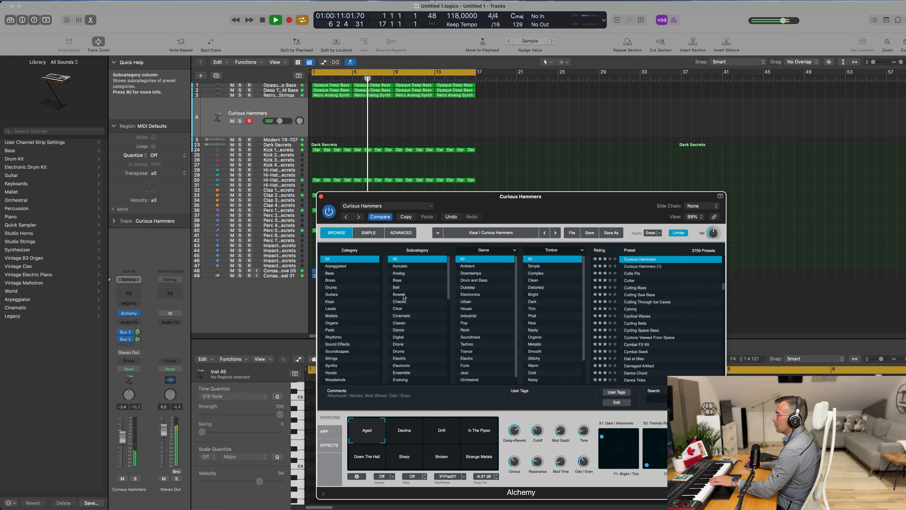
Step: Filter the Alchemy presets to the Plucked subcategory and audition Autoharp-Binaural and Beautiful Sine Harp
scroll(418, 299, down, 8)
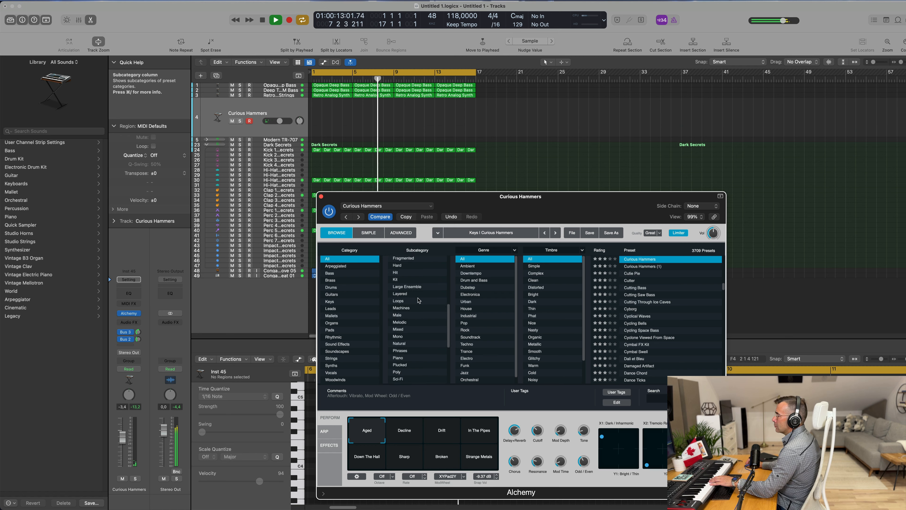
scroll(418, 299, down, 5)
scroll(419, 300, up, 4)
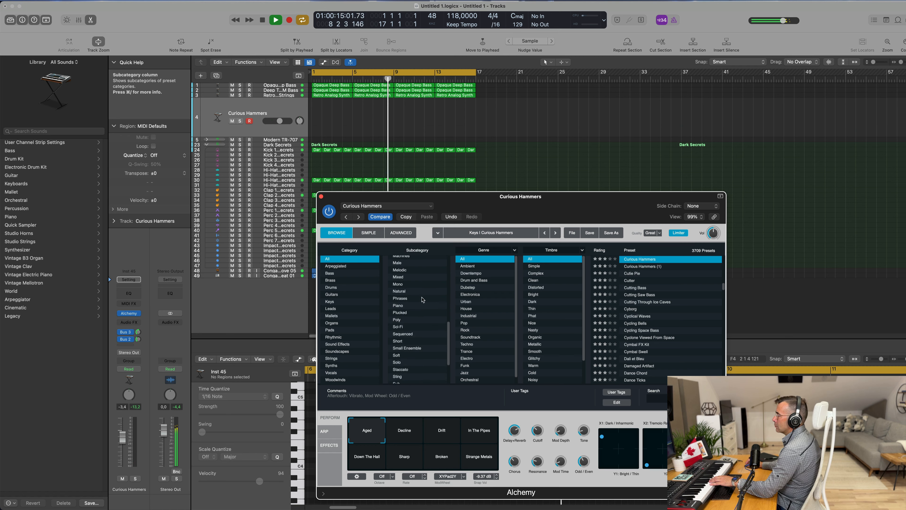
click(421, 312)
scroll(647, 299, down, 1)
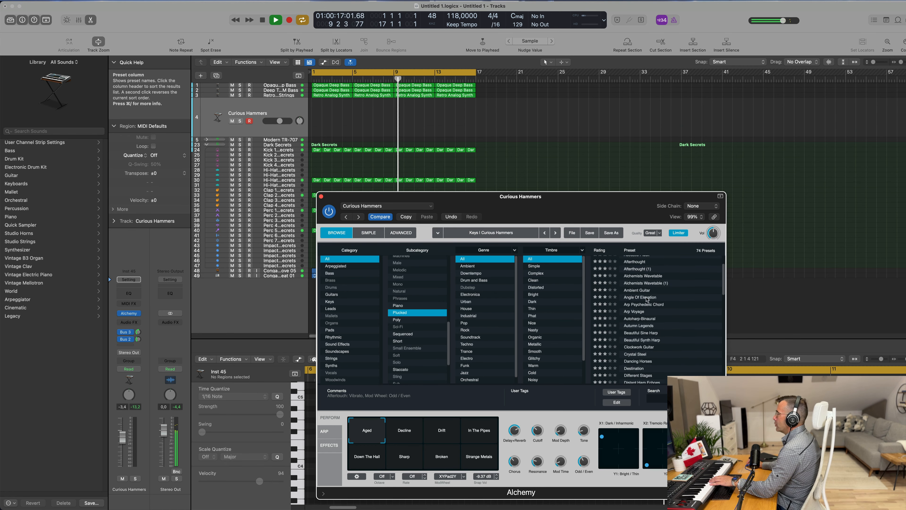
click(648, 319)
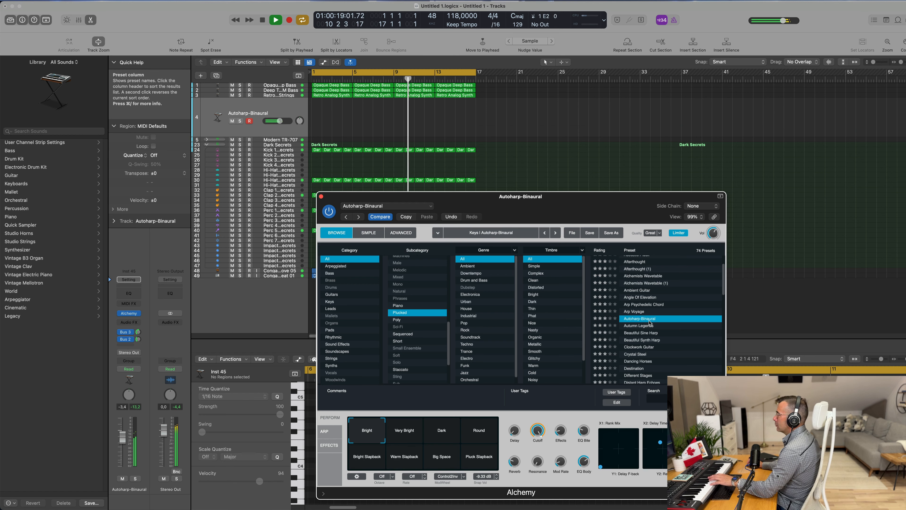
drag(279, 121, 277, 121)
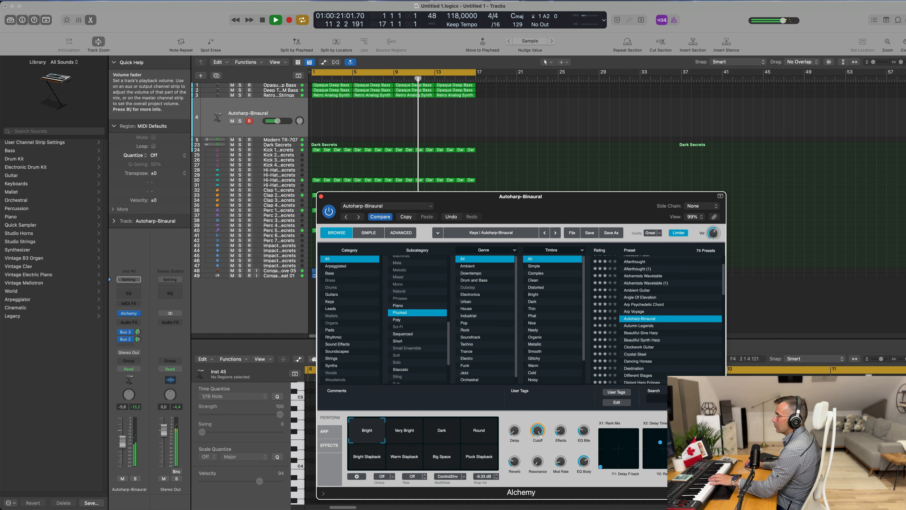
click(642, 332)
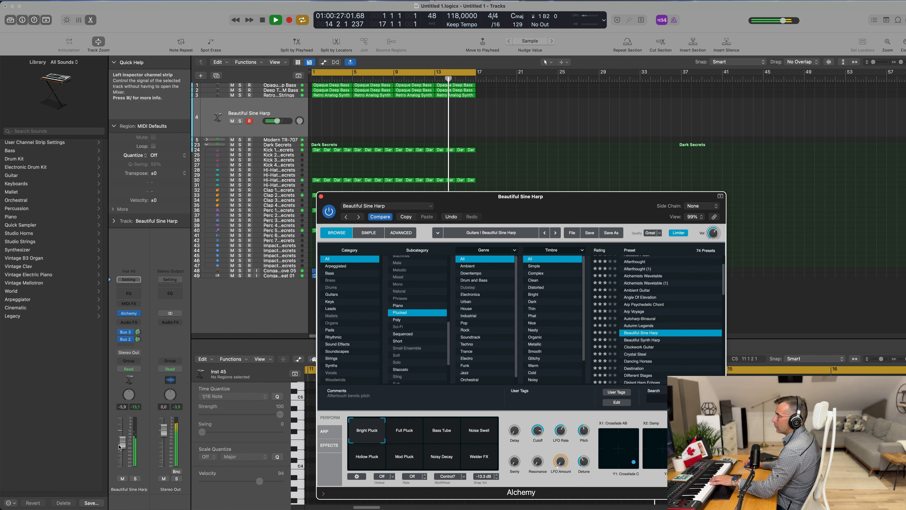
Step: Audition the Dancing Horses preset with its String Pluck, Resonant, Bright, Muted String and Grainy snapshots while adjusting track volume
drag(123, 442, 123, 452)
click(635, 361)
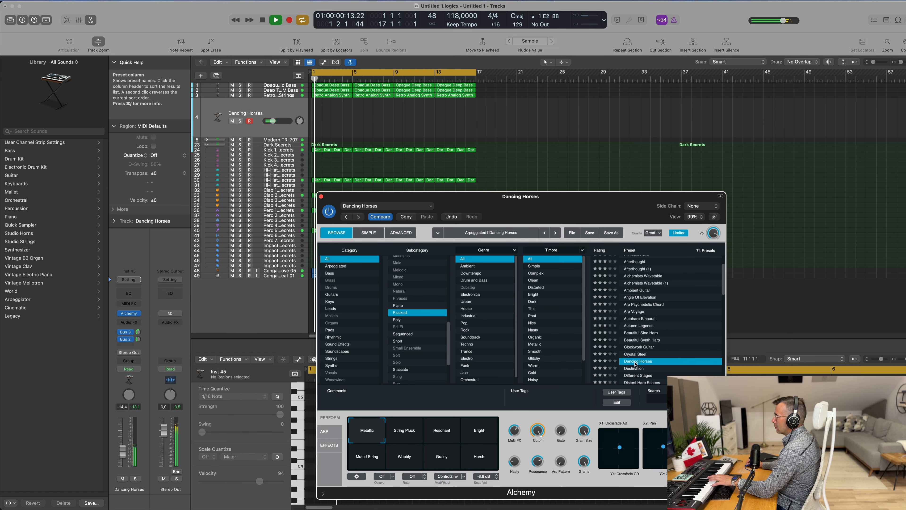
drag(273, 121, 275, 121)
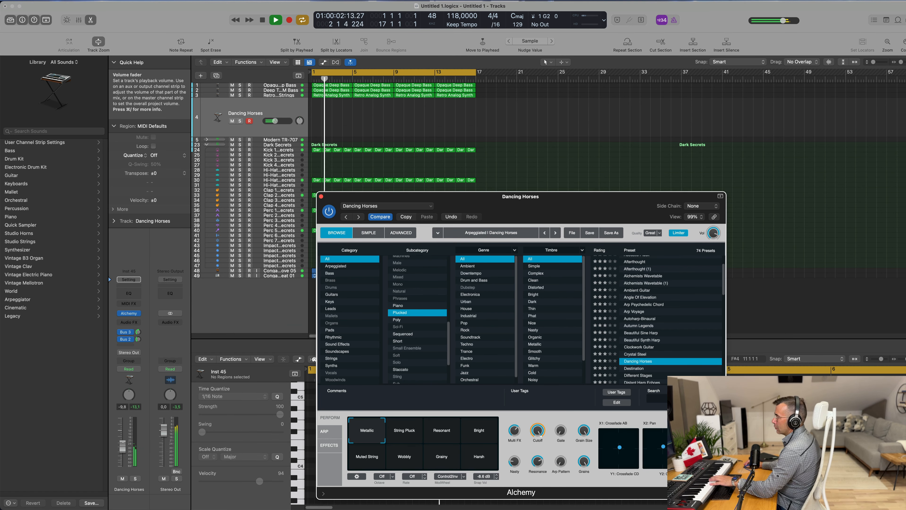
click(407, 436)
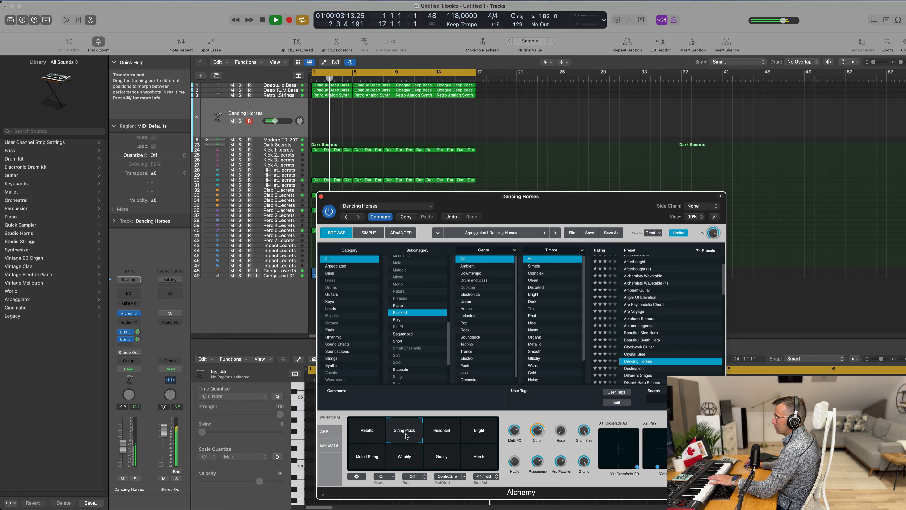
click(438, 437)
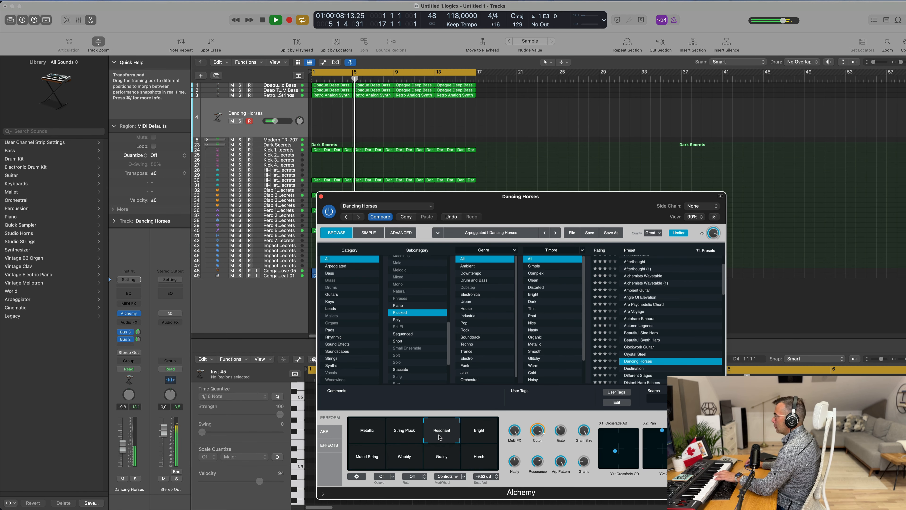
click(474, 442)
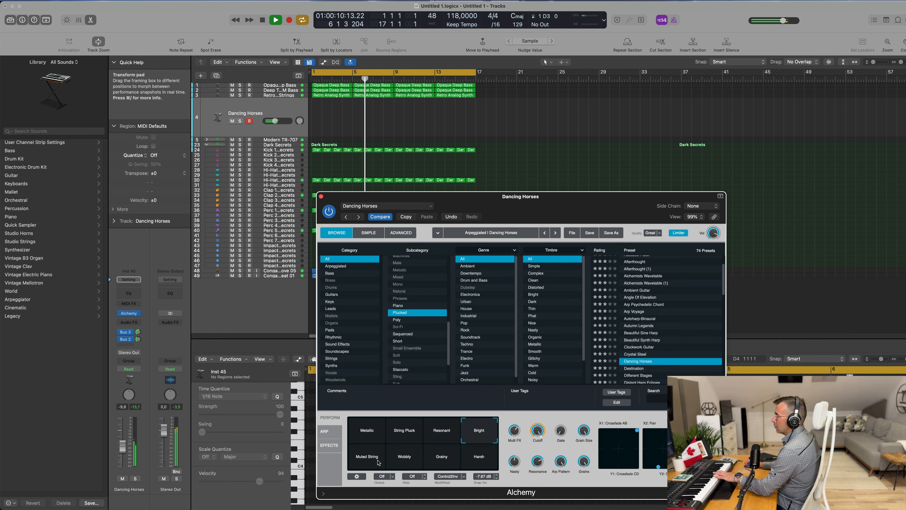
click(388, 463)
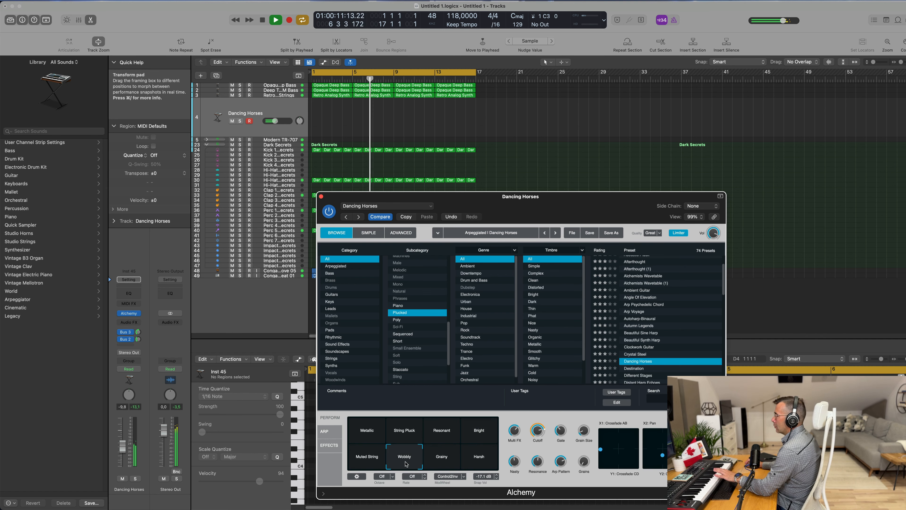
click(441, 459)
Step: Move the Alchemy window up and audition the Destination, Different Stages and Dowsing Rod presets
scroll(692, 301, down, 3)
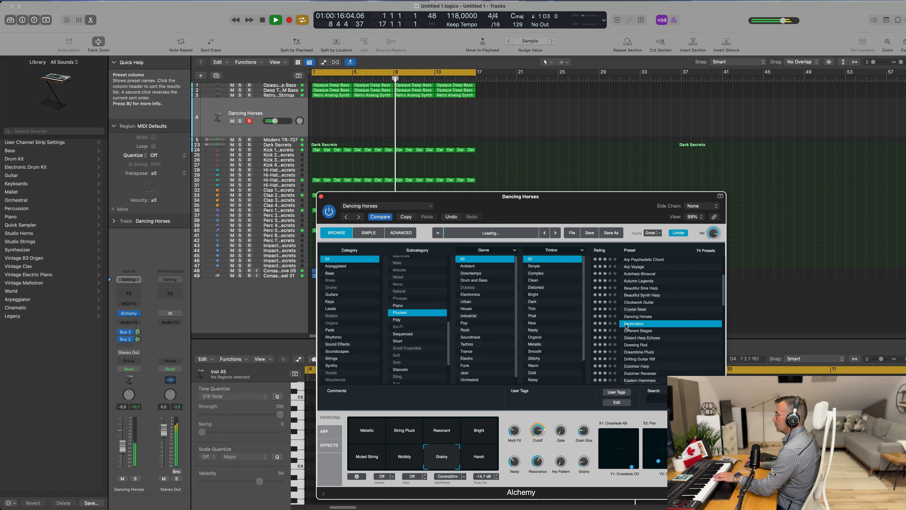
click(639, 324)
drag(584, 199, 629, 170)
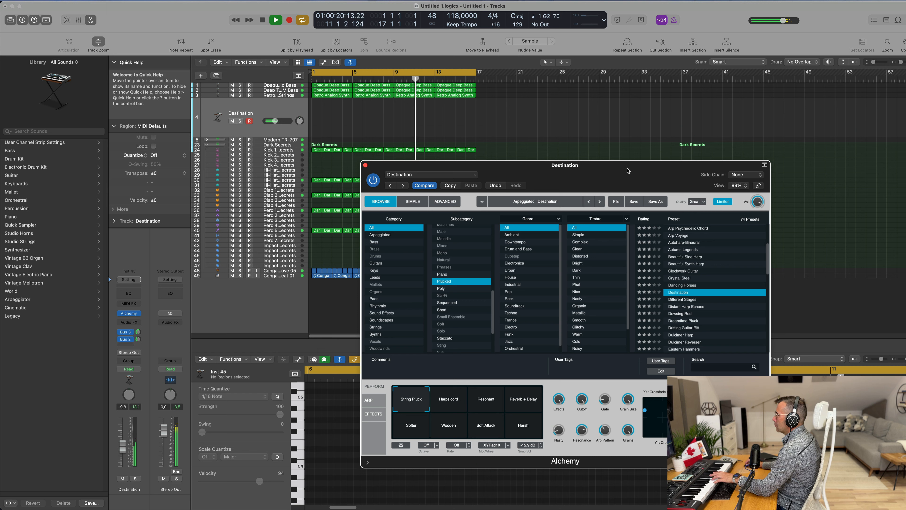
click(690, 300)
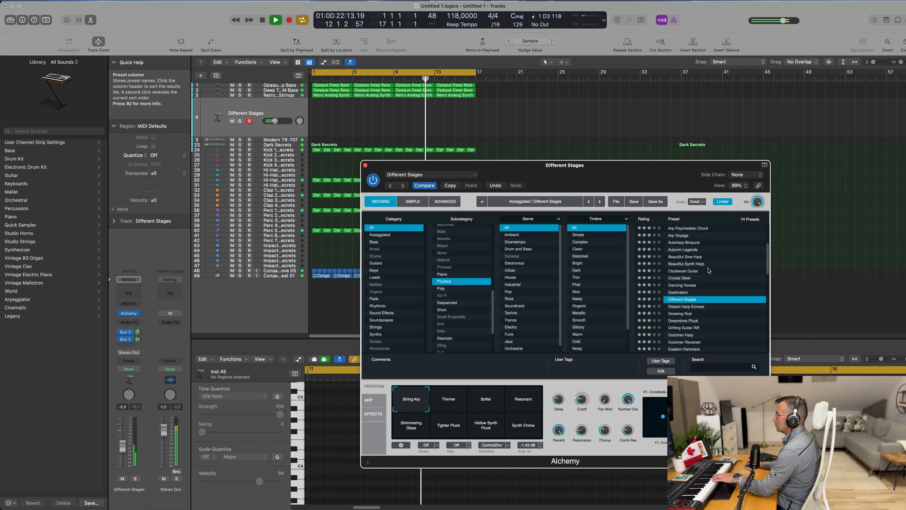
click(463, 405)
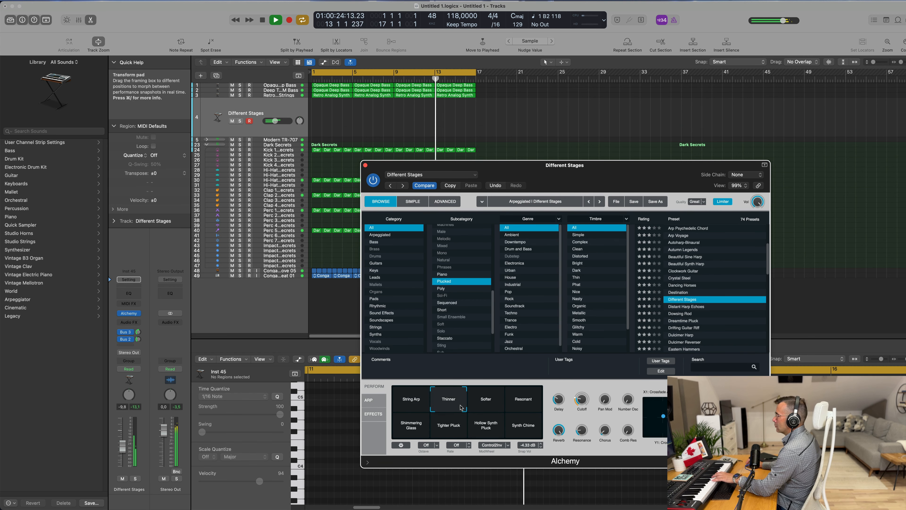
click(421, 403)
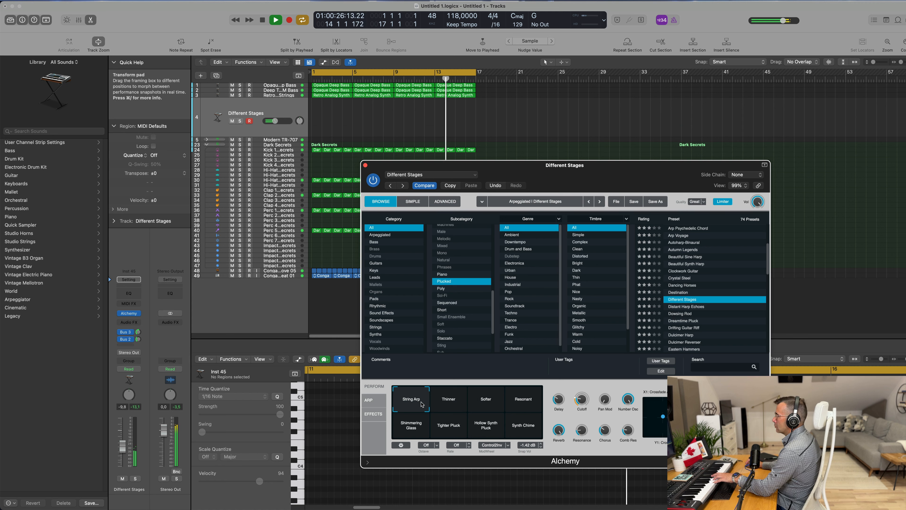
click(676, 314)
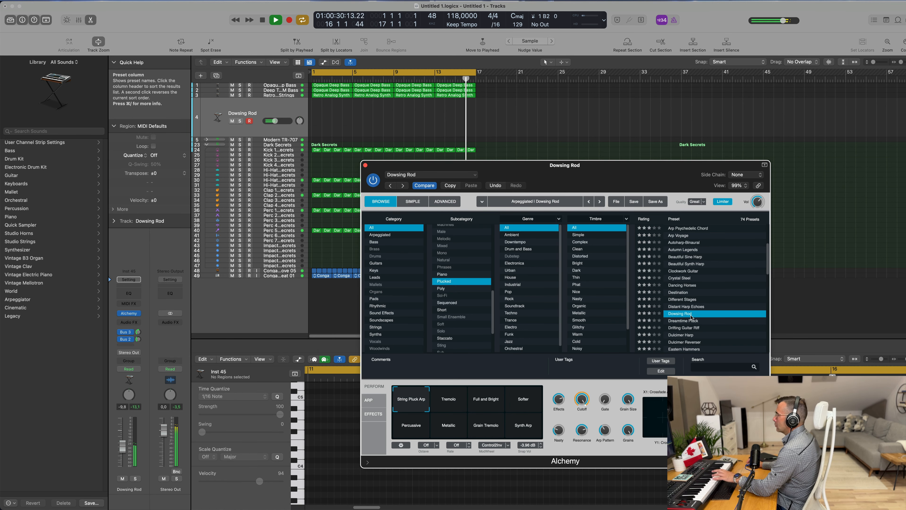
Step: Load the Dreamtime Pluck preset, select its Brighter performance snapshot and lower the track's volume
click(684, 321)
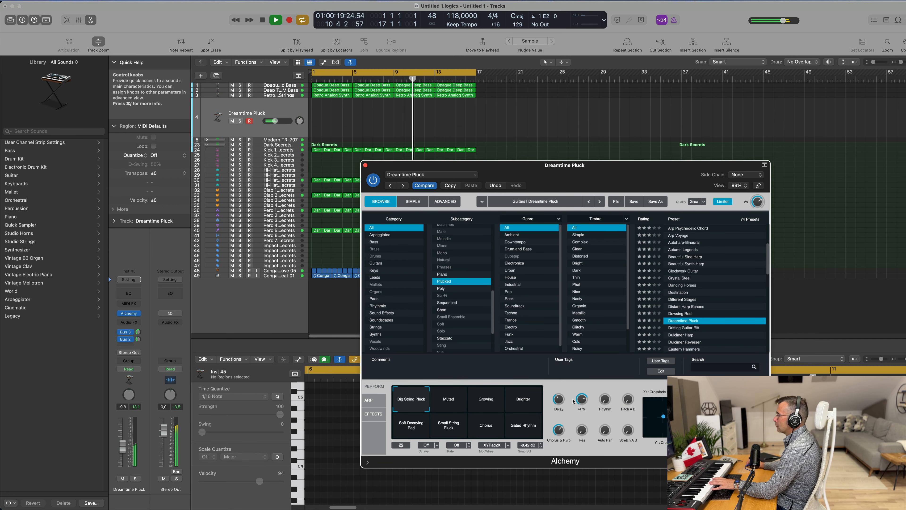
click(456, 398)
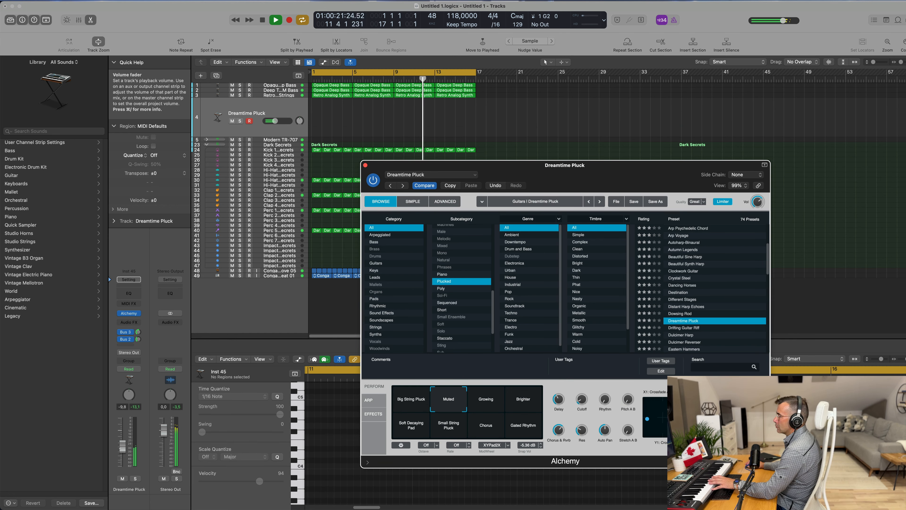
drag(122, 436, 123, 448)
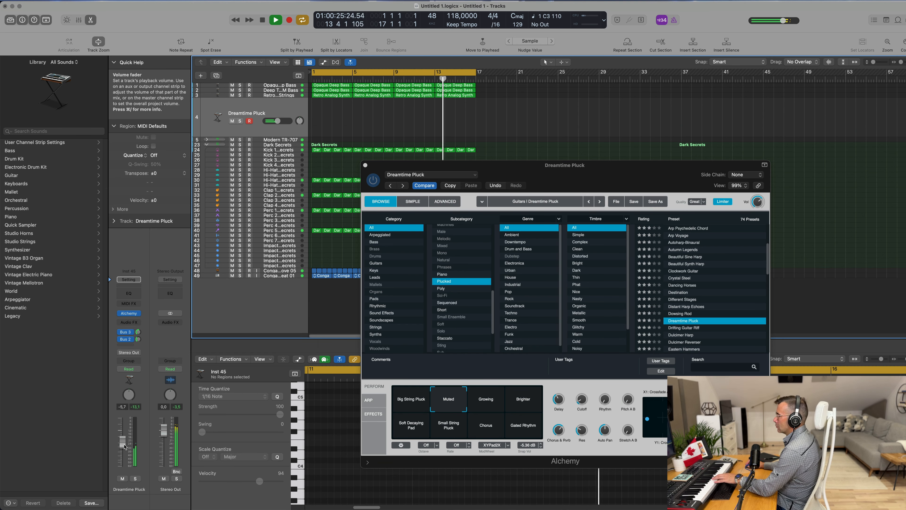
click(487, 403)
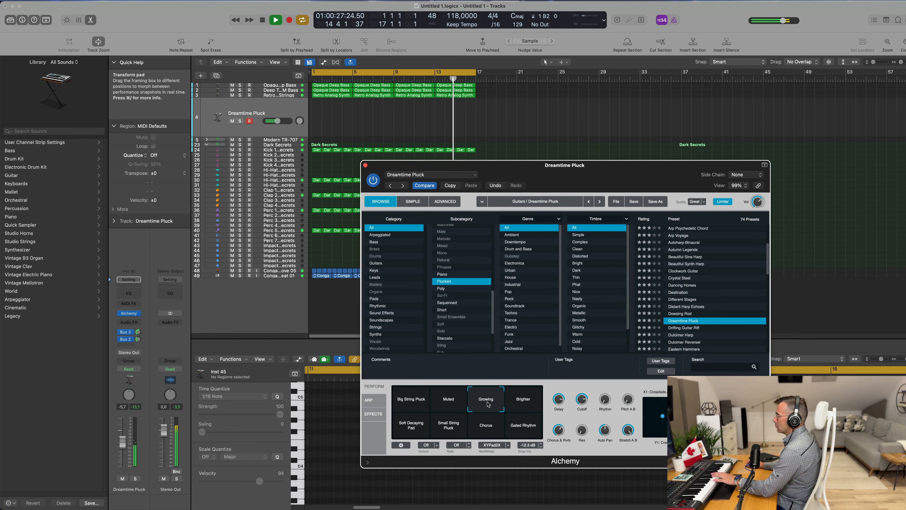
click(523, 403)
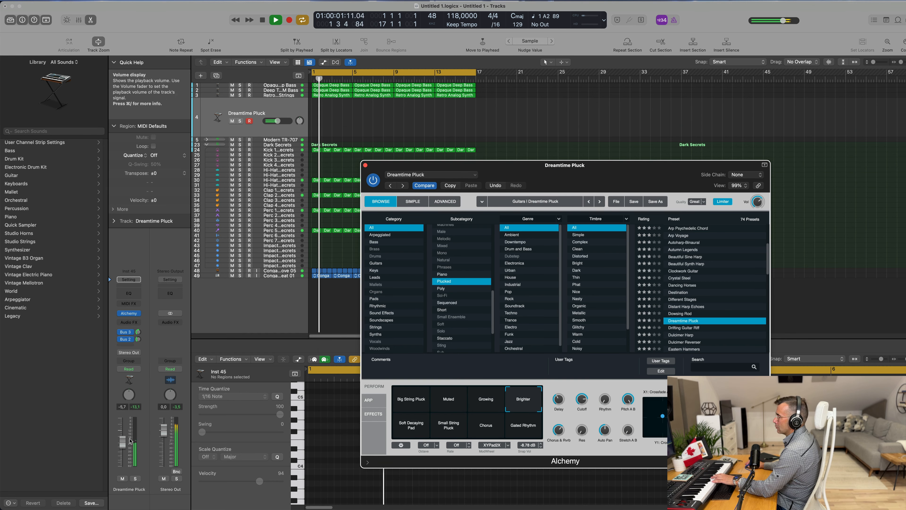
drag(123, 445, 125, 450)
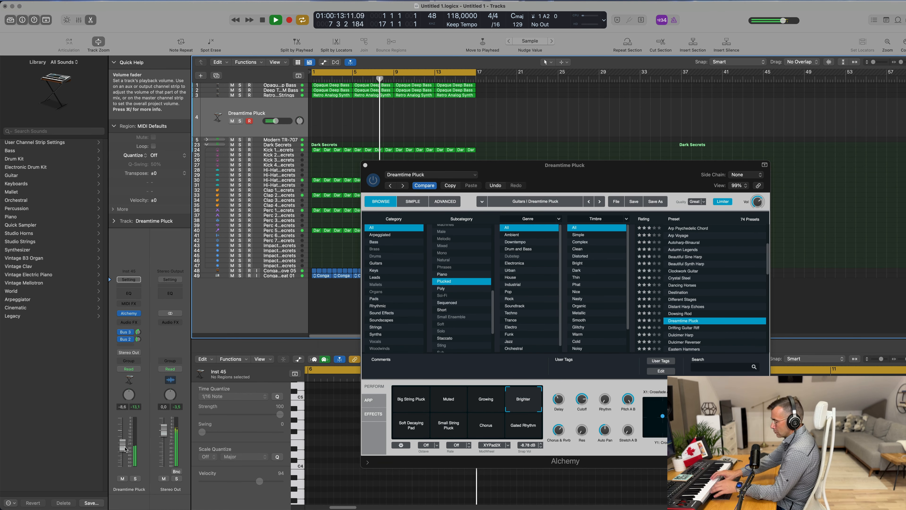
Step: Record a short take on the Dreamtime Pluck track
key(r)
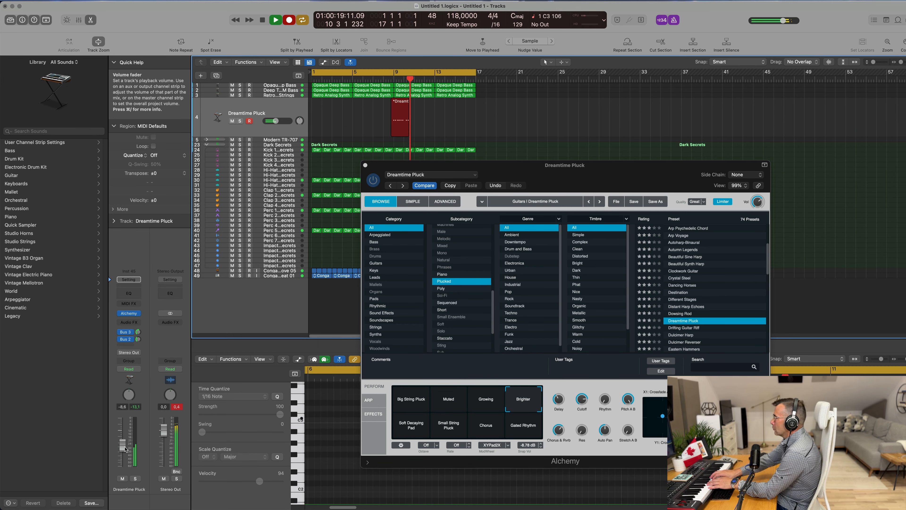
key(space)
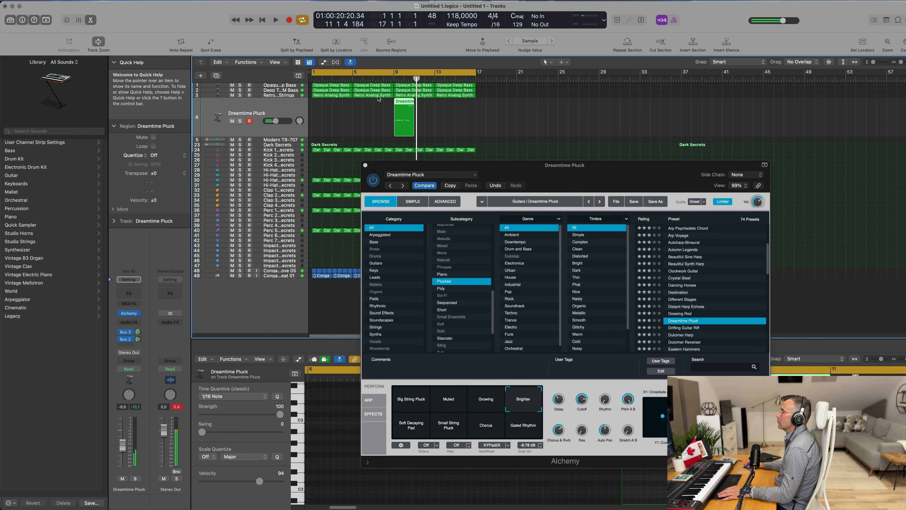
Step: Move the recorded Dreamtime Pluck region to the start of bar 1 and play the project
drag(395, 105, 314, 106)
key(space)
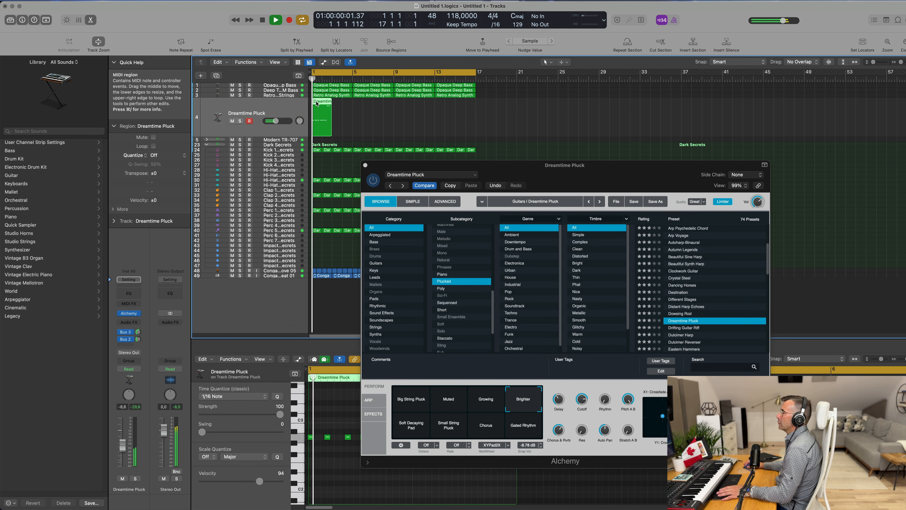
Step: Open the recorded Dreamtime Pluck region in the piano roll and select all its notes
drag(417, 164, 602, 138)
key(space)
double_click(321, 101)
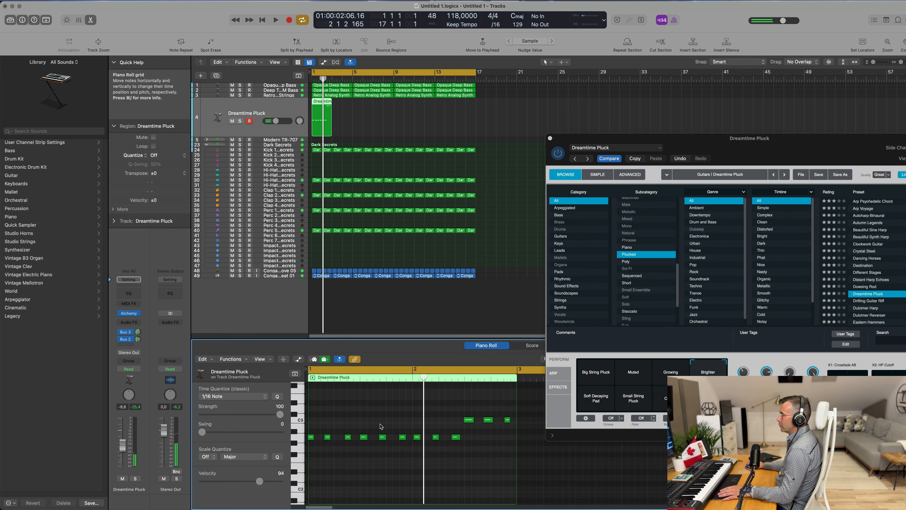
key(super+a)
key(Return)
key(space)
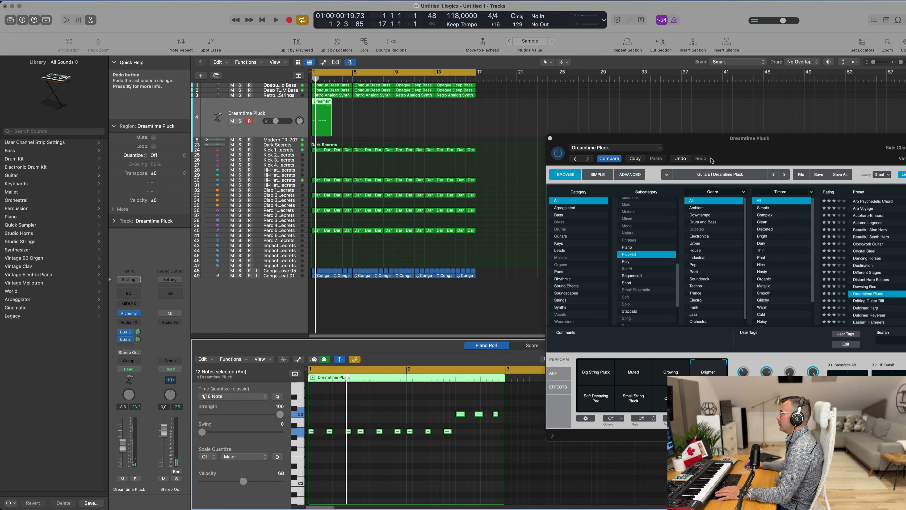
Step: Open the mixer and repeat the Dreamtime Pluck region three times along its track
drag(765, 142, 706, 139)
key(space)
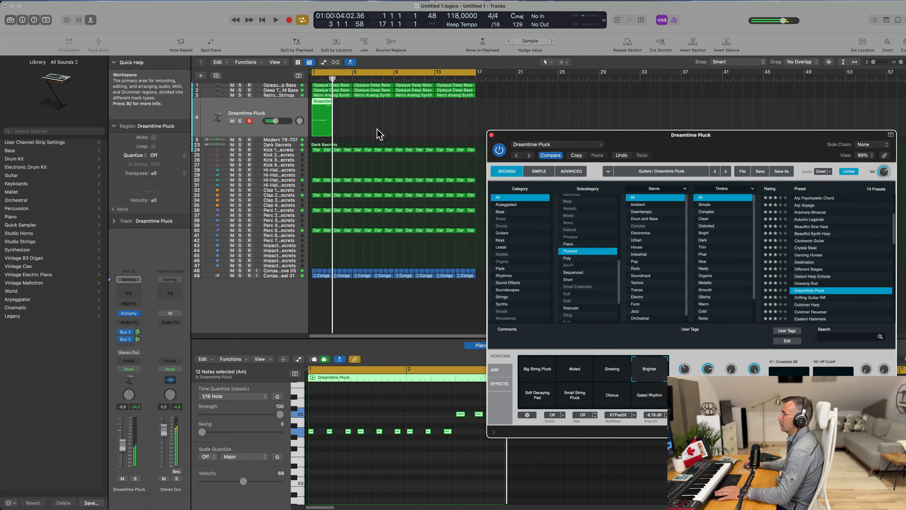
drag(378, 130, 312, 119)
key(x)
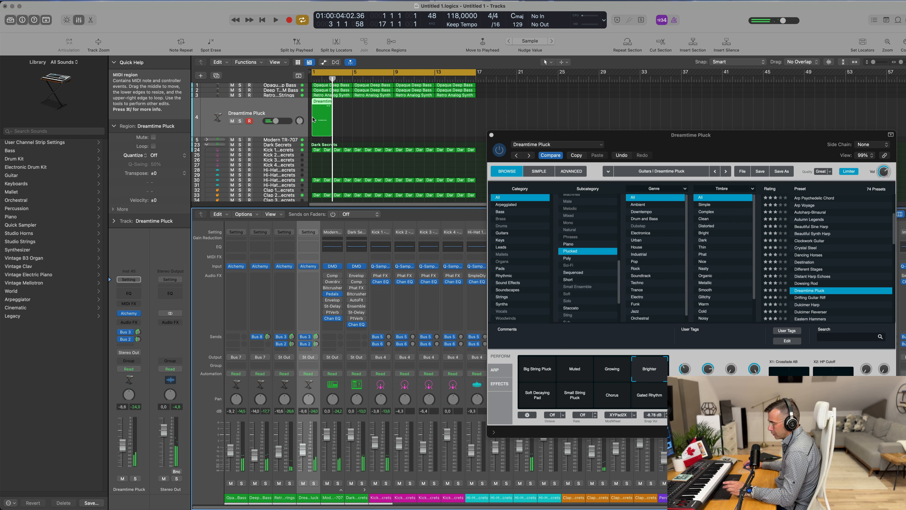
key(super+r)
key(super+r)
key(super+r)
key(super+r)
key(super+r)
key(super+r)
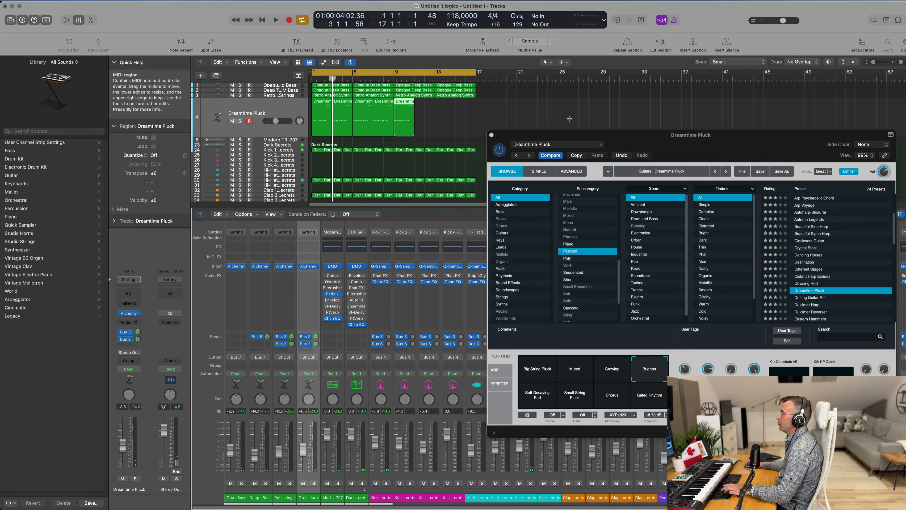
Step: Turn down the Cutoff knob on the Dreamtime Pluck Alchemy instrument while the project plays
drag(672, 140, 575, 88)
key(space)
key(space)
key(space)
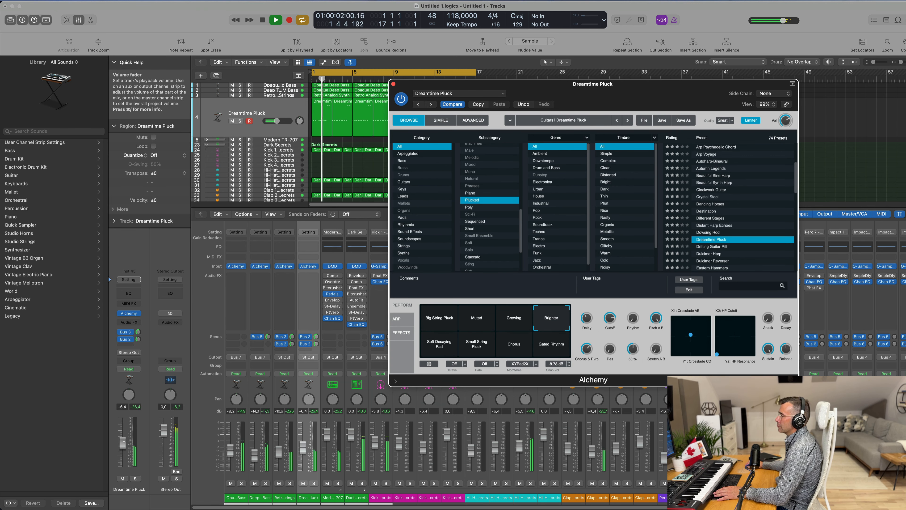
click(303, 447)
key(space)
key(space)
drag(612, 320, 612, 348)
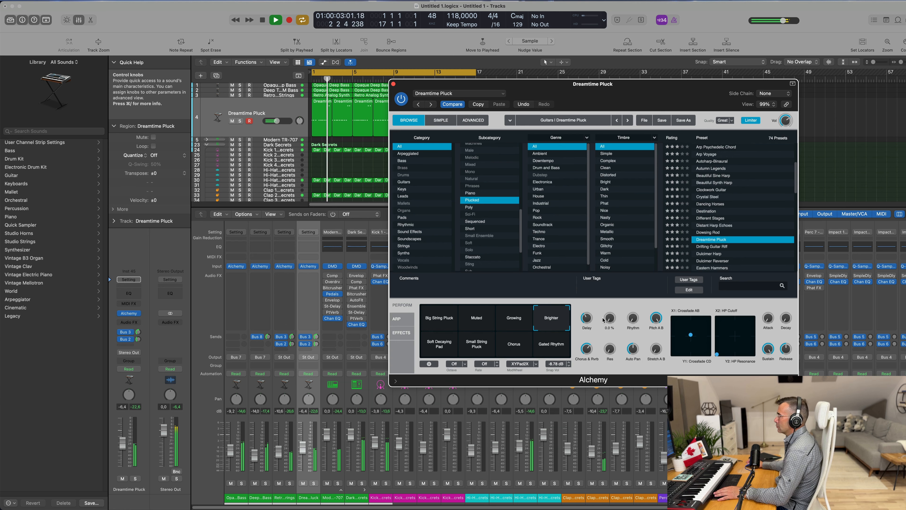
key(space)
key(space)
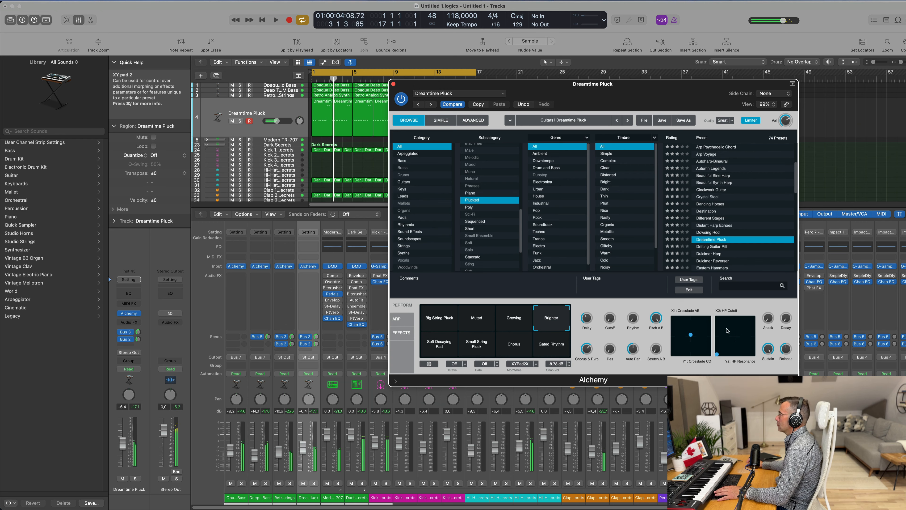
key(space)
Step: Duplicate the Dreamtime Pluck track together with its regions
drag(527, 84, 577, 76)
key(space)
key(space)
click(241, 106)
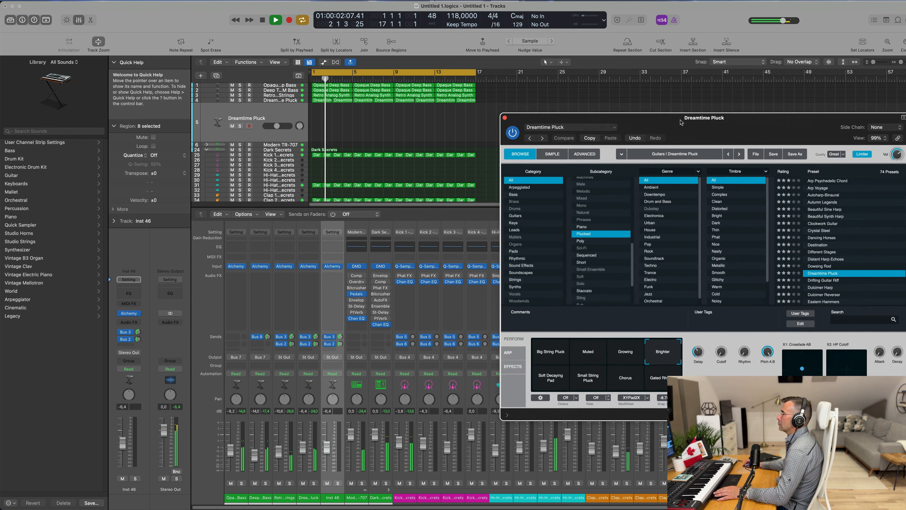
click(232, 101)
key(space)
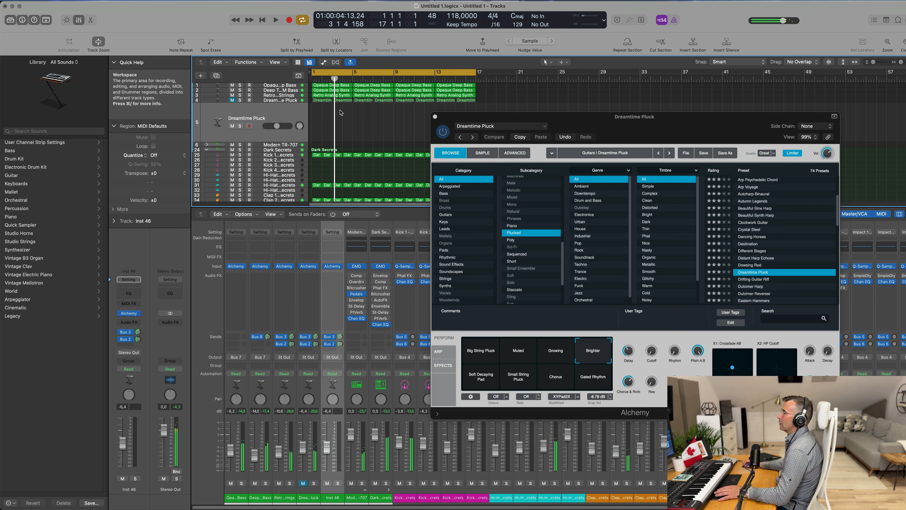
Step: Select the duplicate track's regions and play the project from the start
drag(319, 108, 478, 107)
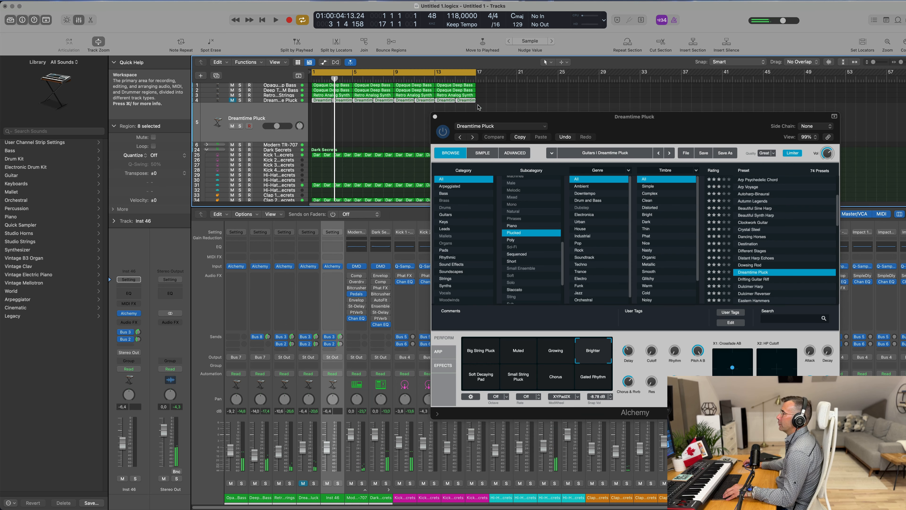
drag(321, 105, 301, 119)
key(Return)
key(space)
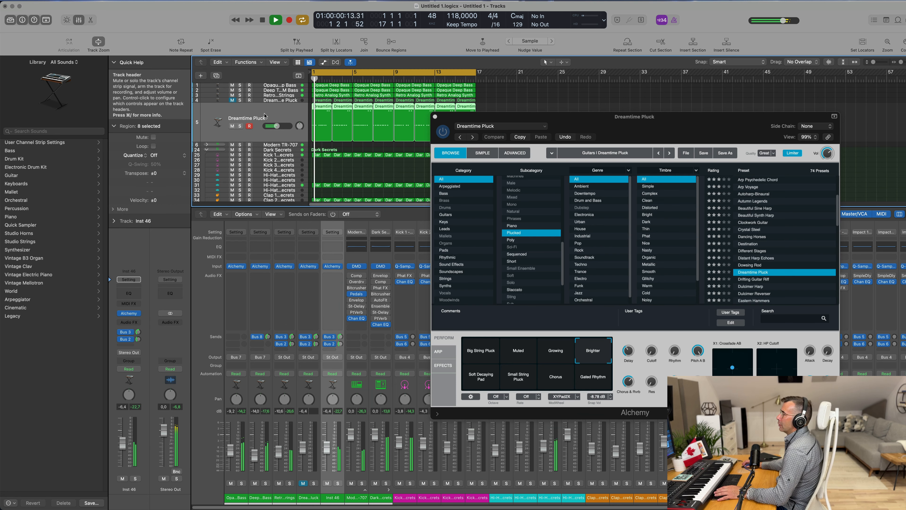
key(Return)
key(space)
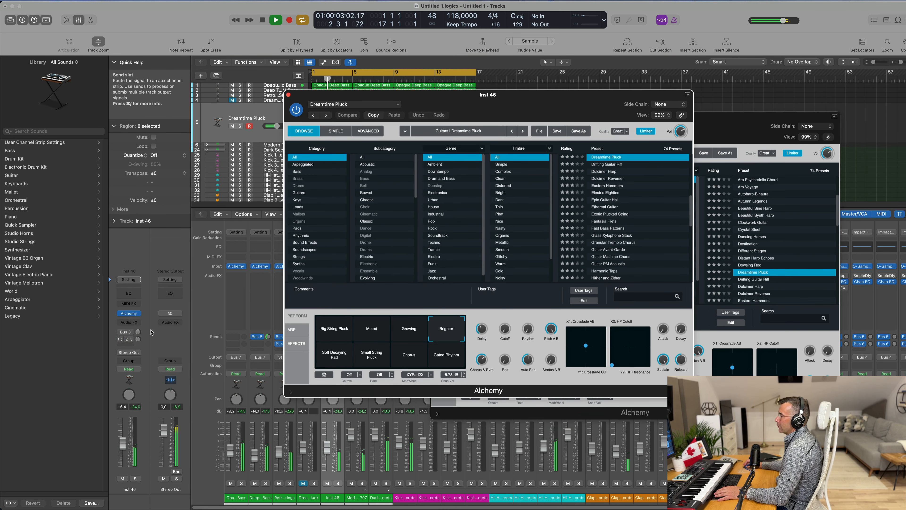
key(Return)
Step: Load the Drifting Guitar Riff preset in the duplicate track's Alchemy instrument
drag(520, 99, 641, 87)
key(space)
key(space)
click(720, 150)
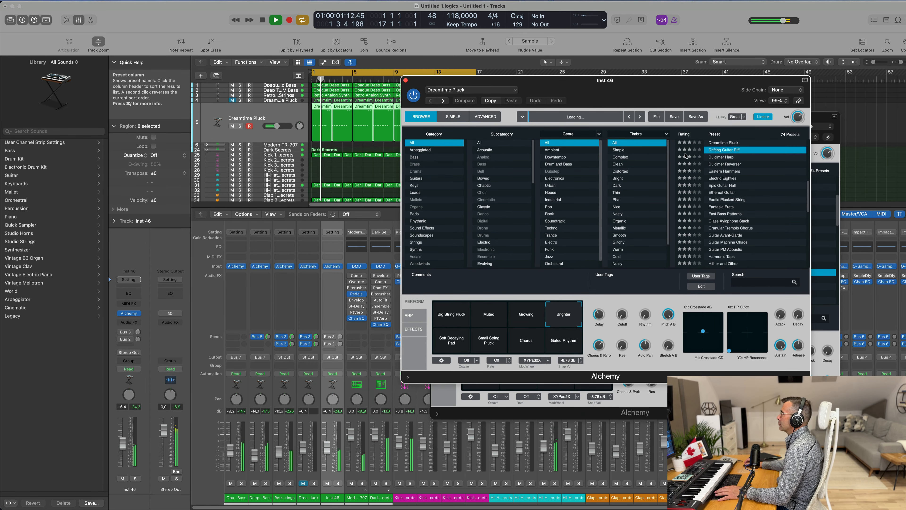
drag(675, 92, 667, 134)
key(space)
Step: Audition the Drifting Guitar Riff track soloed and unsolo it
key(space)
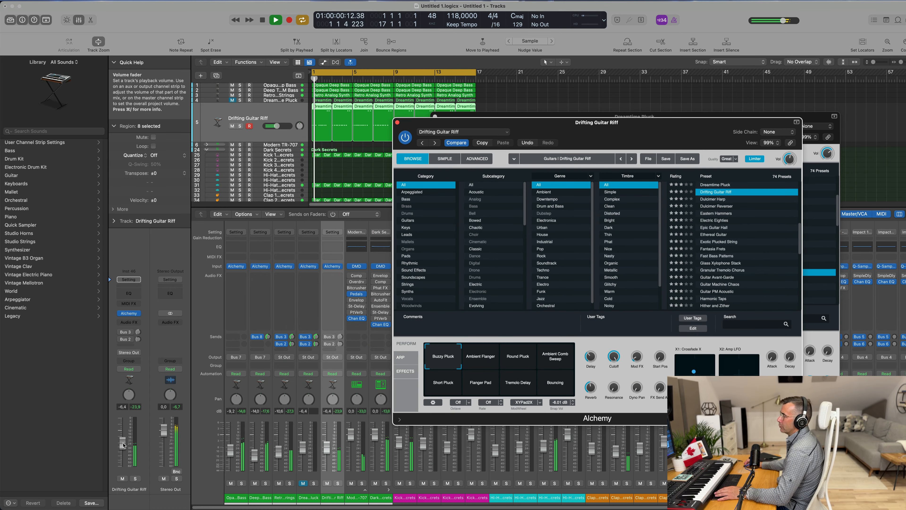
drag(125, 442, 124, 442)
key(space)
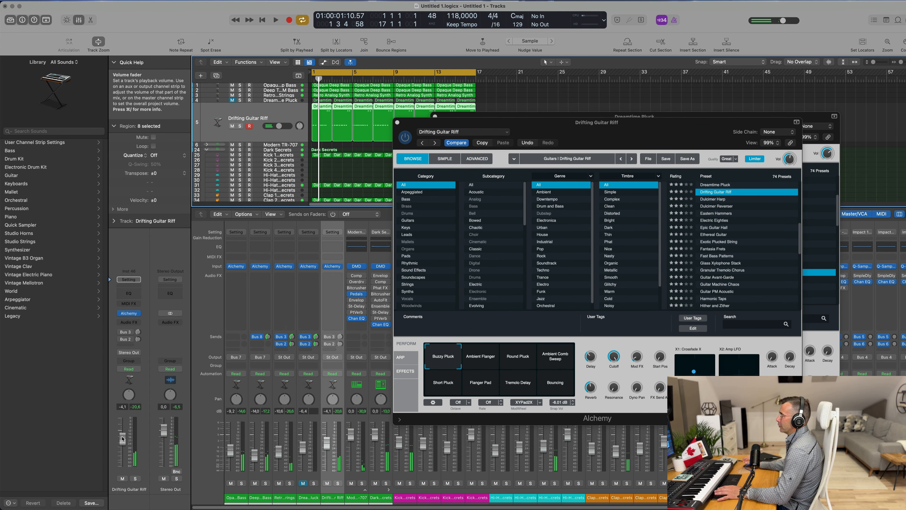
key(space)
click(136, 478)
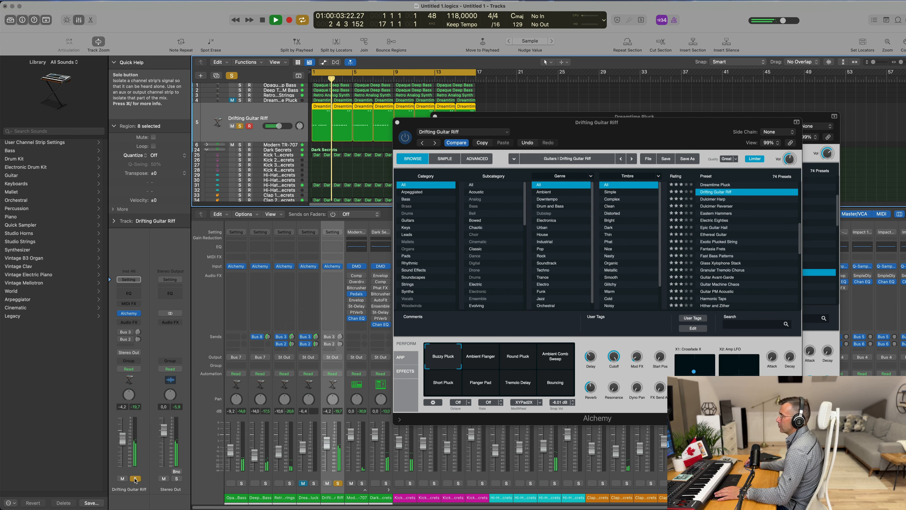
click(135, 478)
key(space)
key(space)
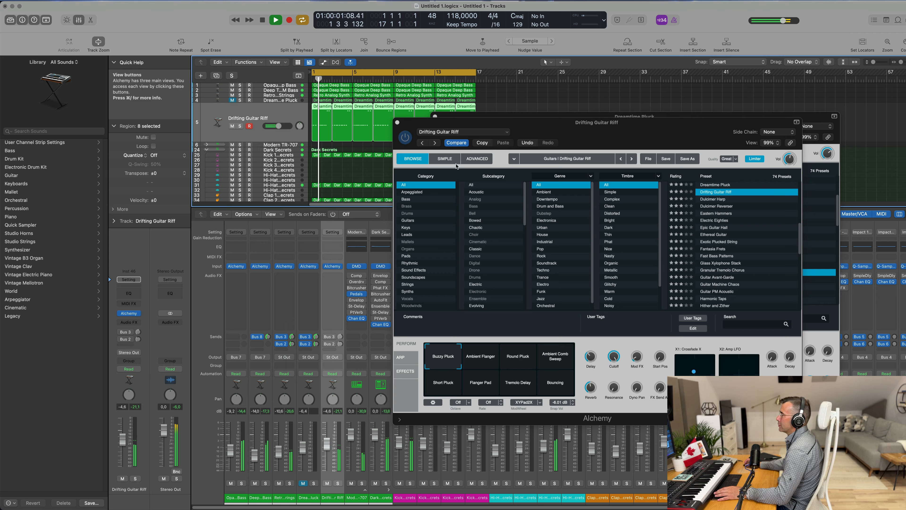
Step: Close both Alchemy plug-in windows
drag(660, 130, 600, 175)
key(super+w)
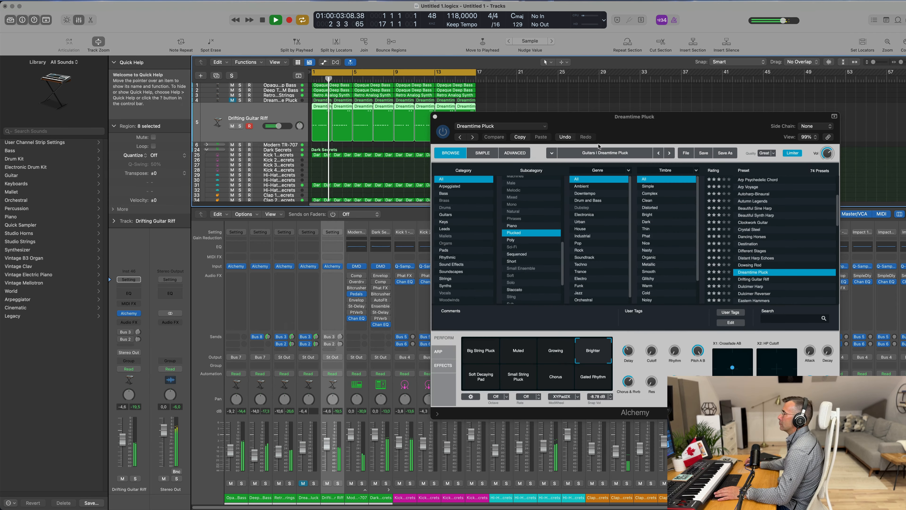
drag(649, 131, 537, 199)
click(323, 185)
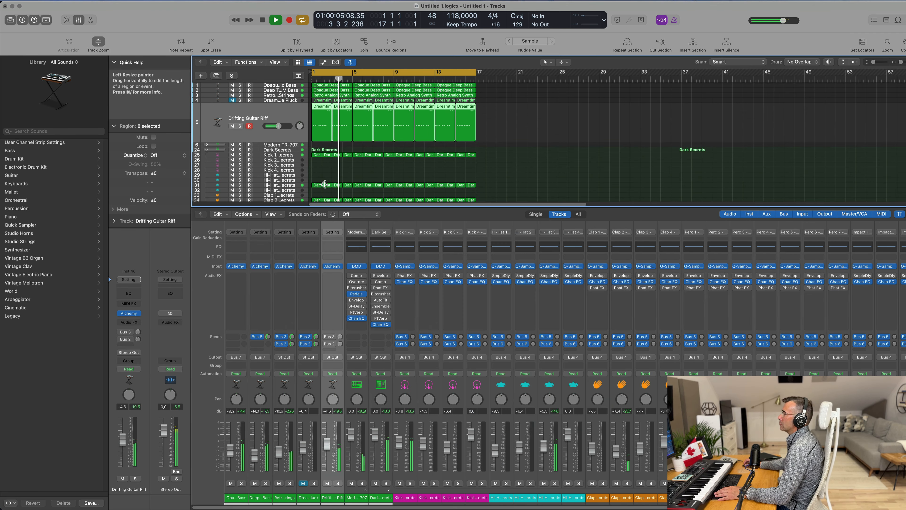
Step: Open the project's save dialog and cancel it
scroll(504, 171, down, 1)
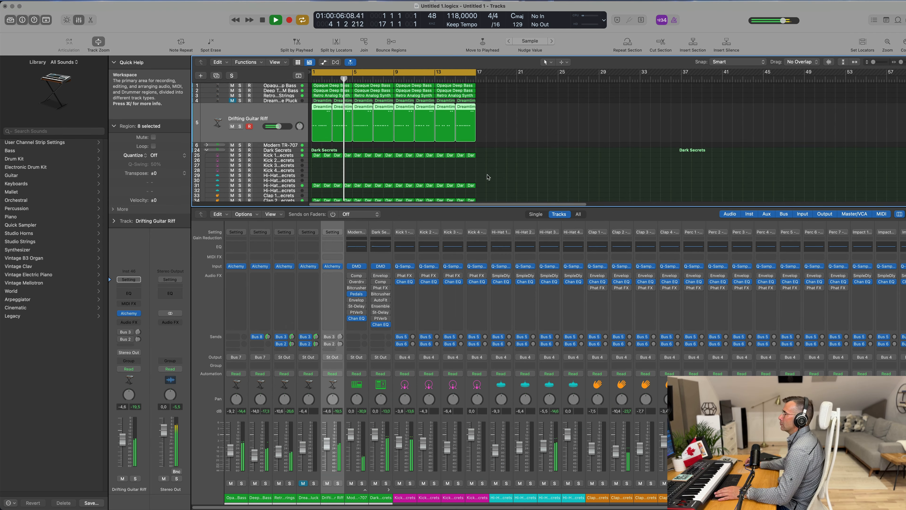
scroll(504, 170, up, 1)
click(503, 165)
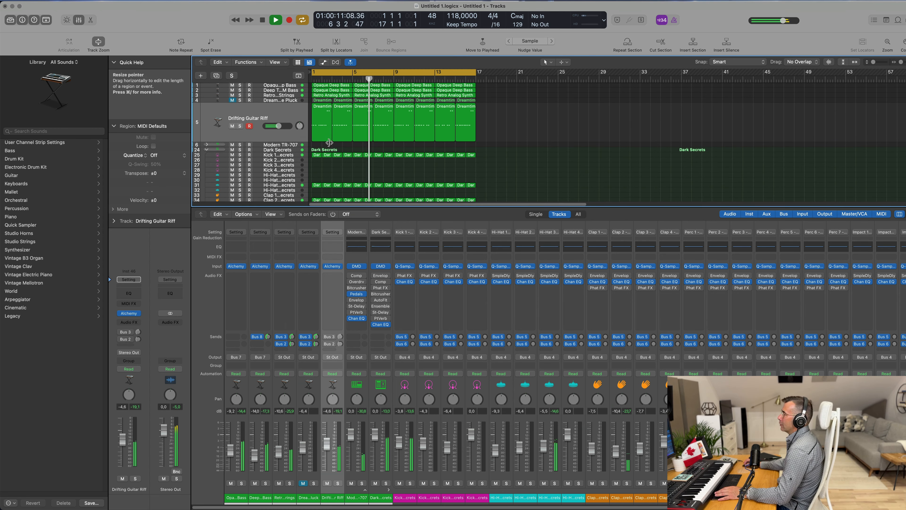
key(Return)
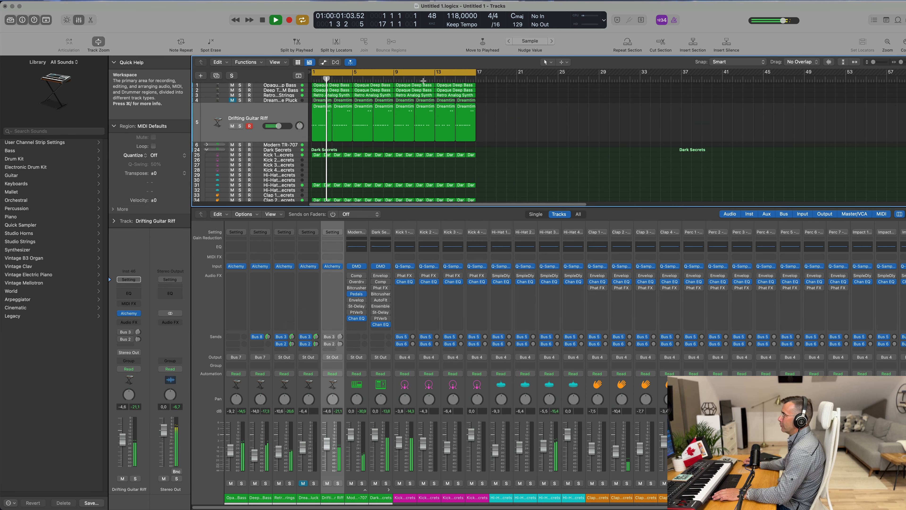
key(super+s)
key(Escape)
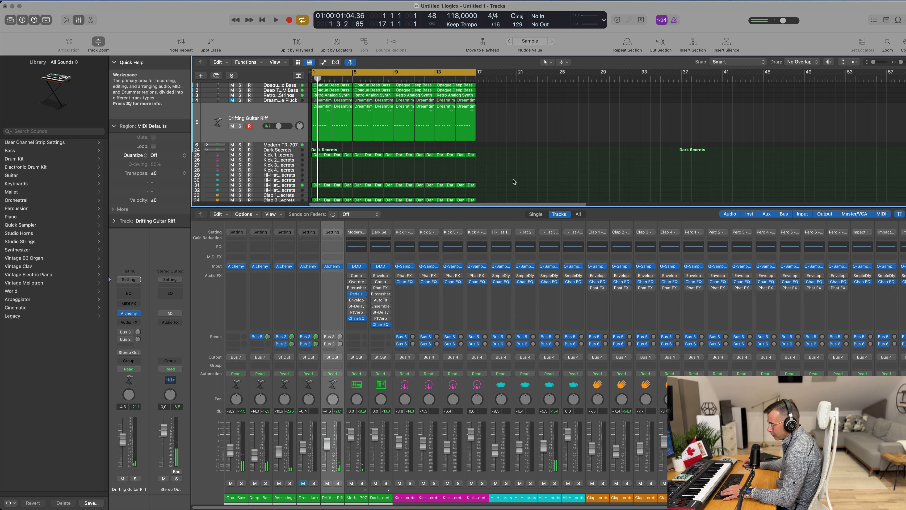
Step: Close the mixer and repeat all regions twice to extend the arrangement
key(x)
key(space)
scroll(494, 358, up, 6)
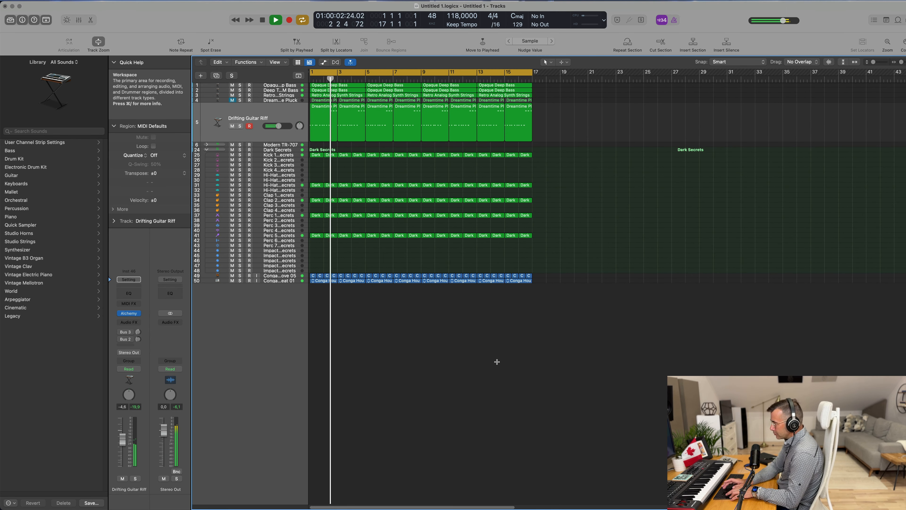
key(super+r)
key(super+r)
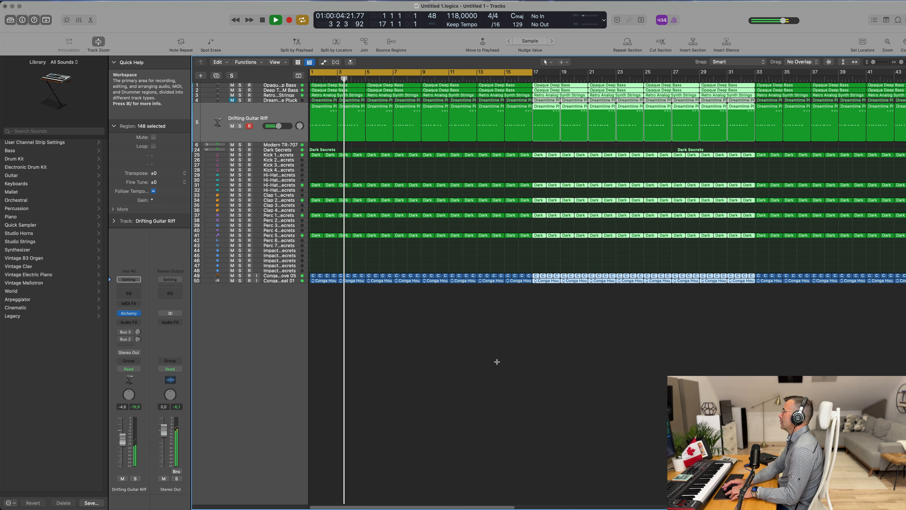
scroll(498, 362, down, 5)
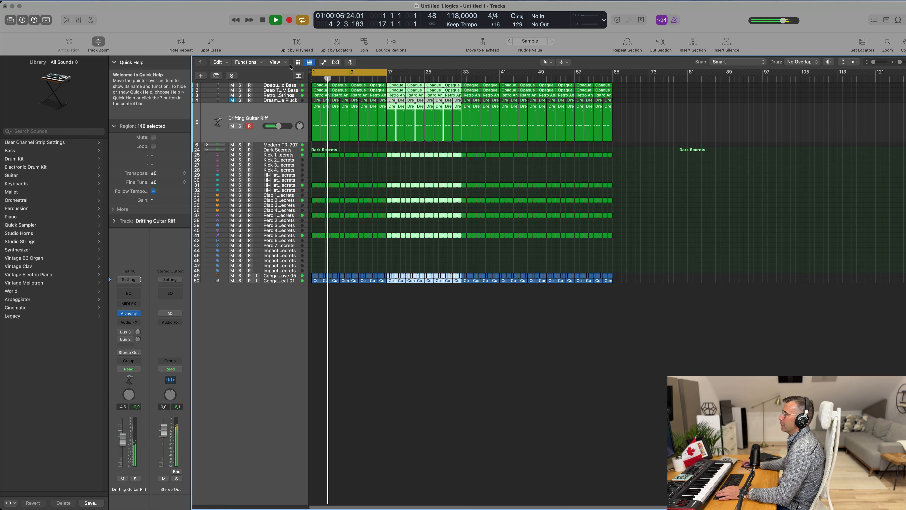
Step: Show the secondary ruler above the tracks
click(277, 62)
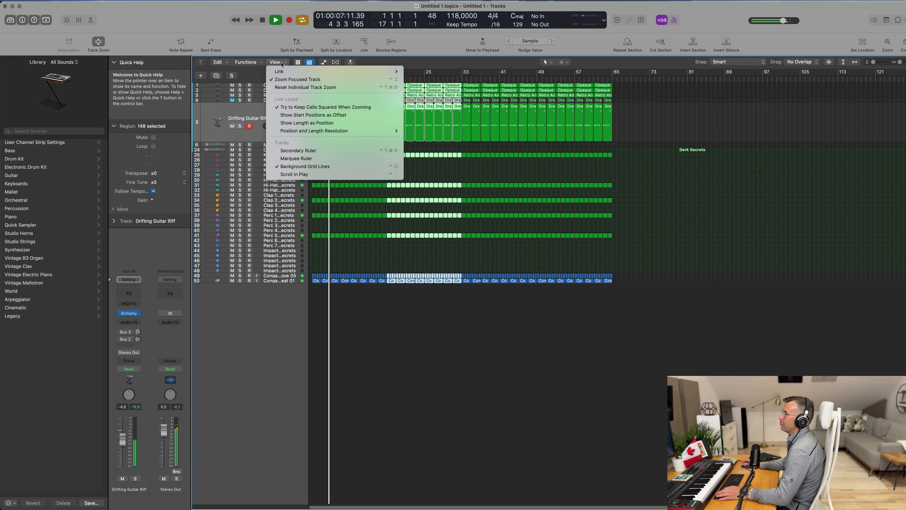
click(296, 150)
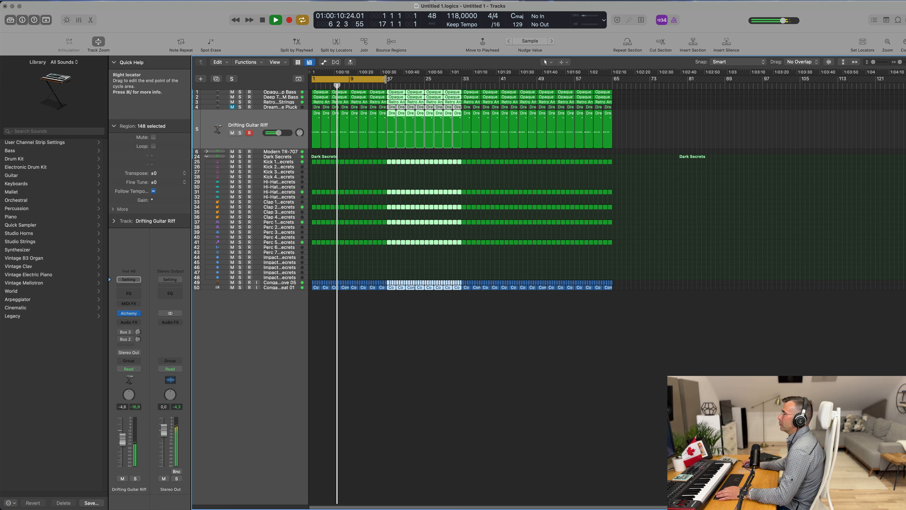
Step: Repeat the regions again, extend the cycle area to bar 129 and zoom to fit the whole project
drag(387, 78, 610, 101)
key(super+r)
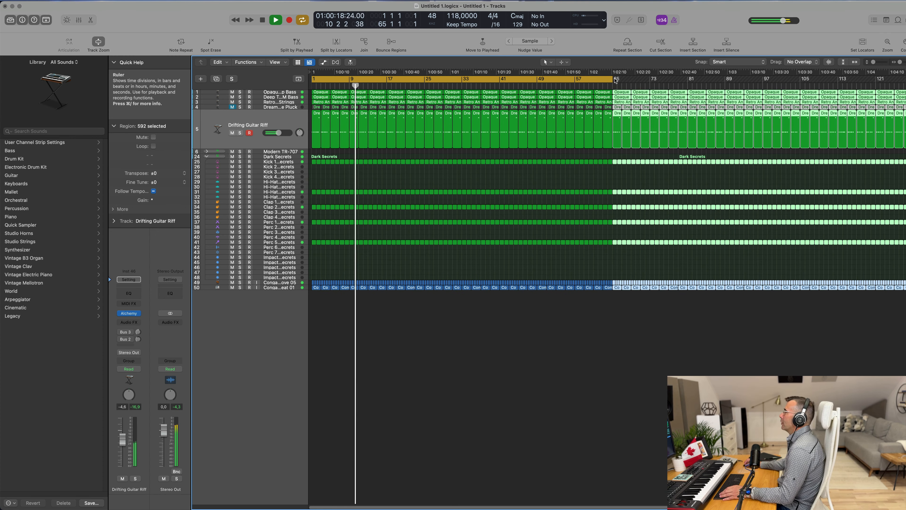
drag(611, 79, 905, 85)
click(519, 194)
key(z)
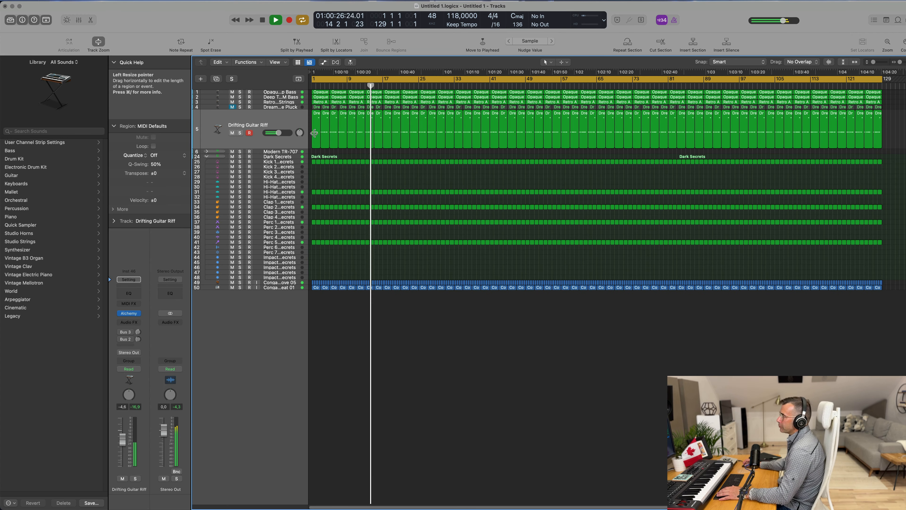
Step: Mute the Retro Analog Synth Strings track and play the project from the start
click(270, 118)
key(Return)
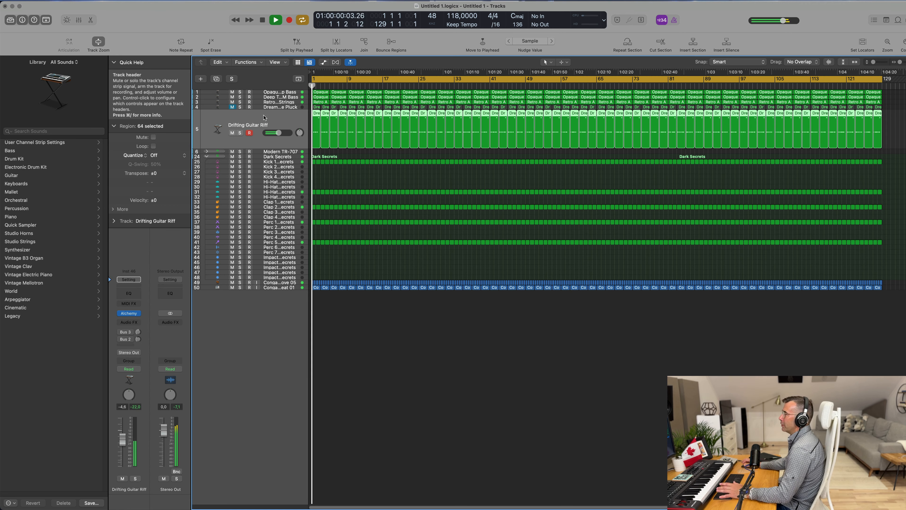
click(282, 103)
key(Return)
key(m)
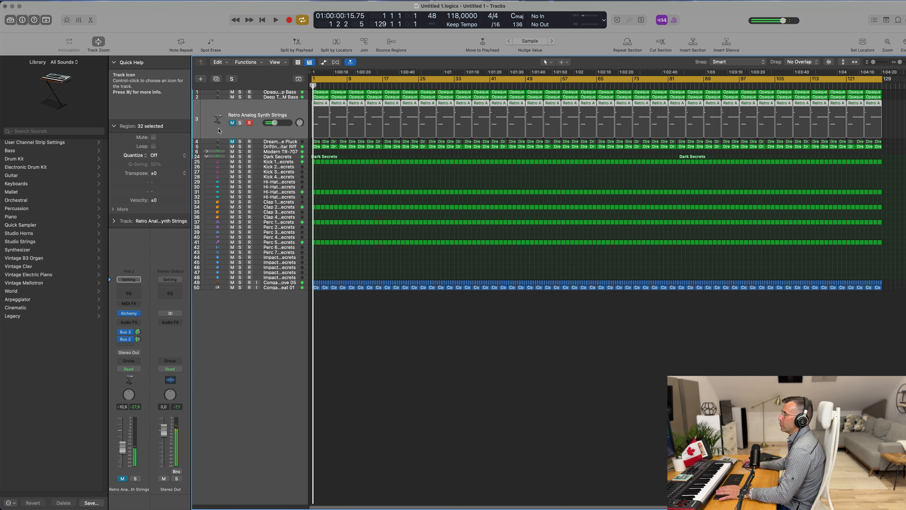
key(Return)
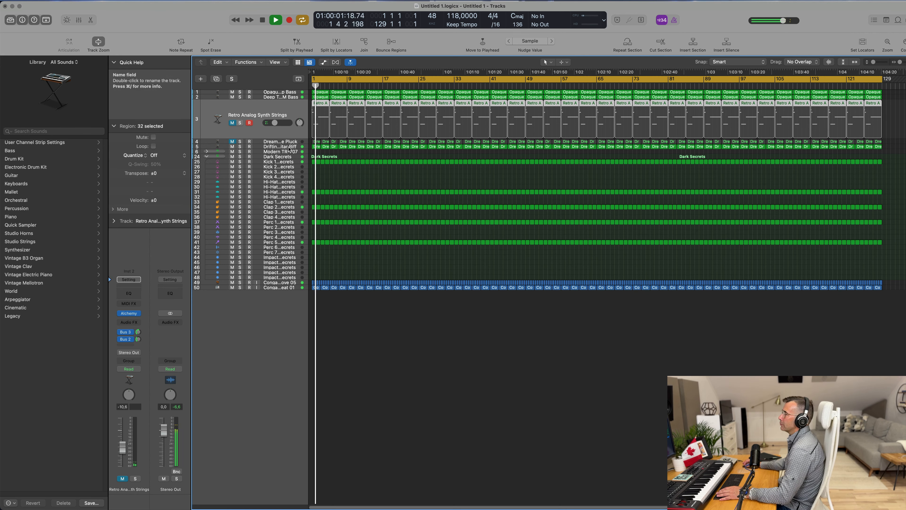
click(257, 147)
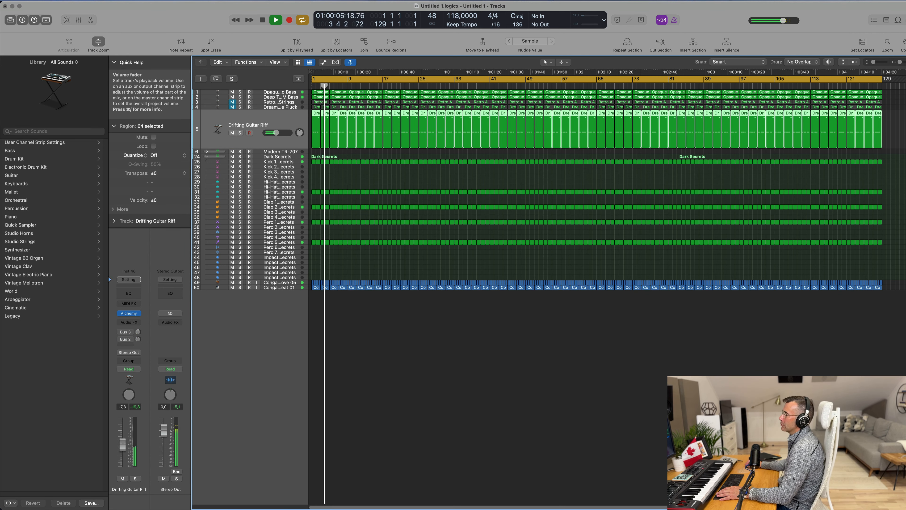
Step: Add a Channel EQ to the Drifting Guitar Riff track and enable its low cut at about 181 Hz
drag(123, 442, 122, 443)
key(Return)
double_click(134, 295)
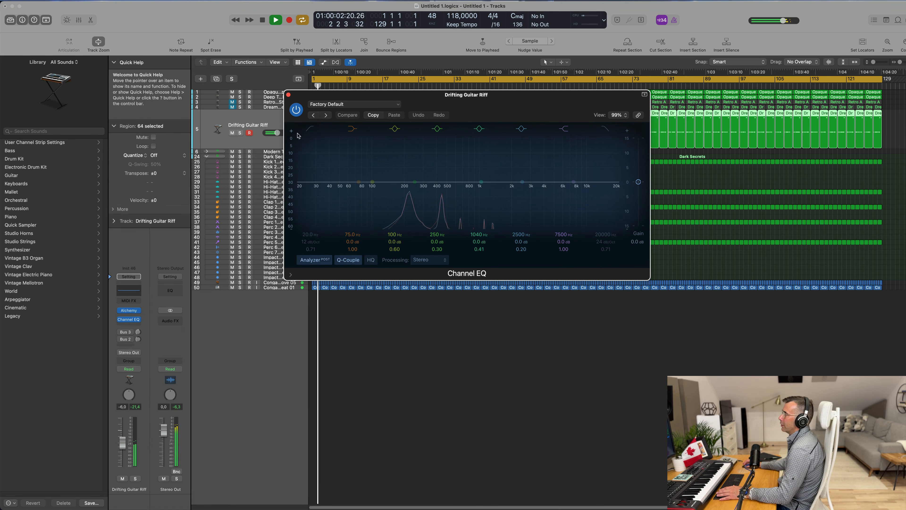
click(310, 129)
drag(325, 162, 407, 156)
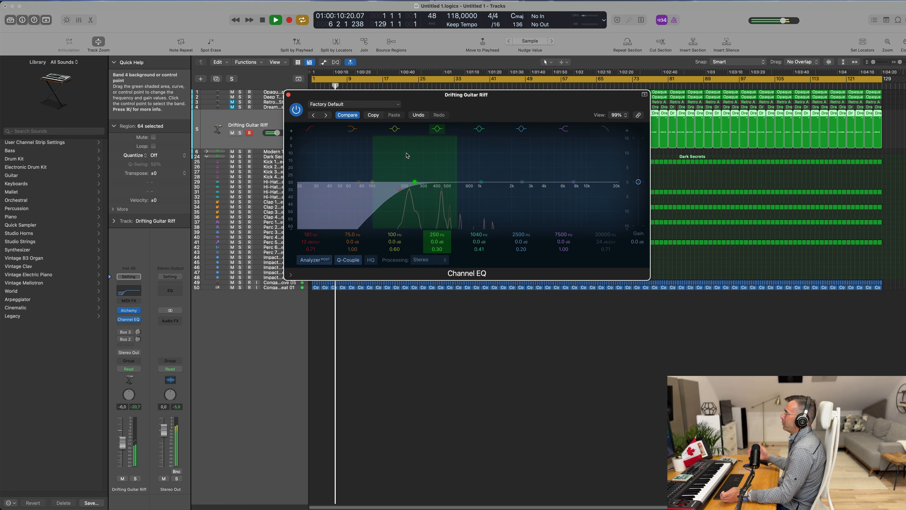
drag(510, 104, 476, 116)
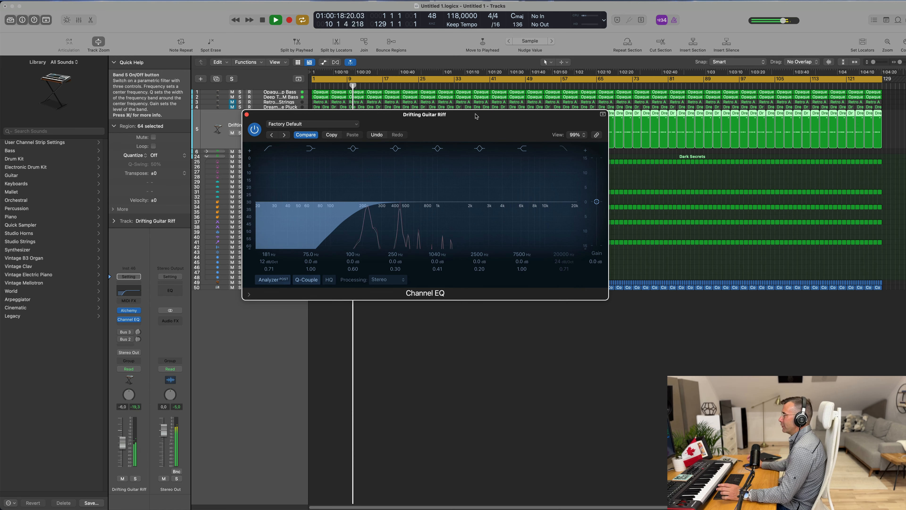
drag(476, 116, 497, 171)
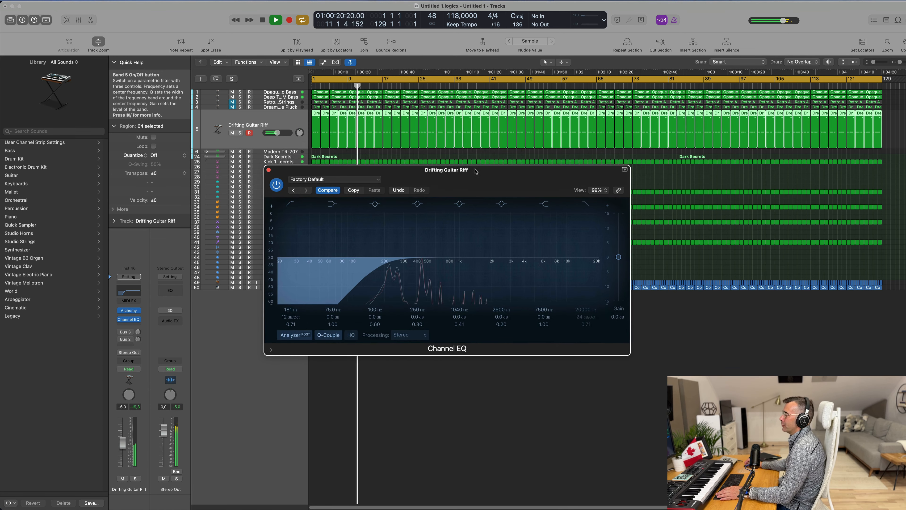
click(269, 170)
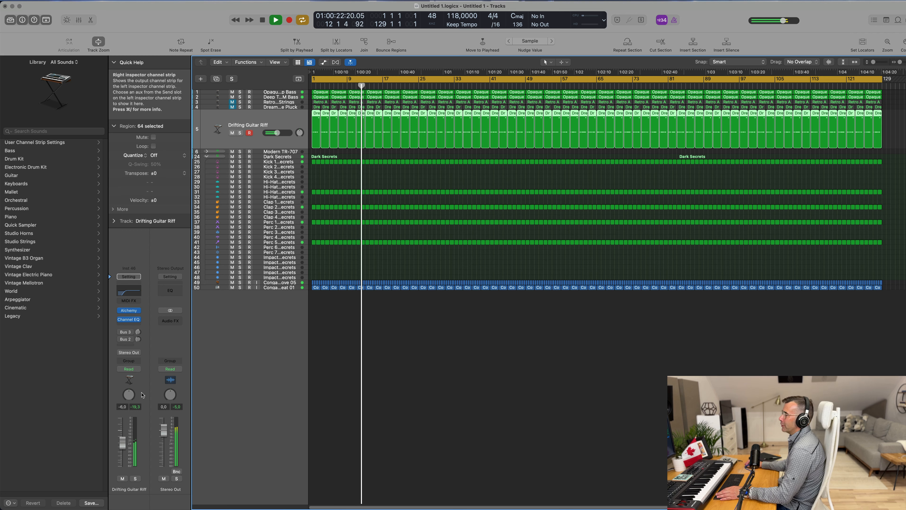
Step: Open the Drifting Guitar Riff's Alchemy instrument and audition the Ambient Flanger and Round Pluck performance snapshots
click(136, 478)
click(135, 478)
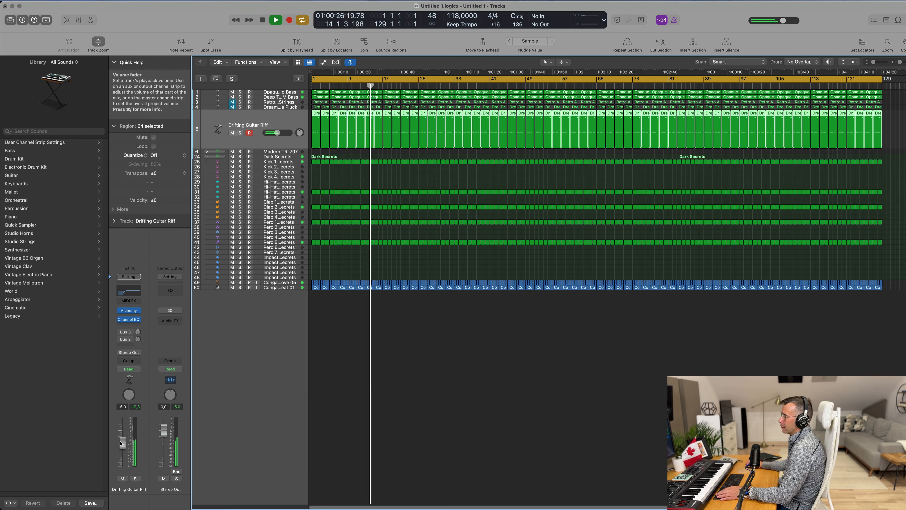
click(129, 310)
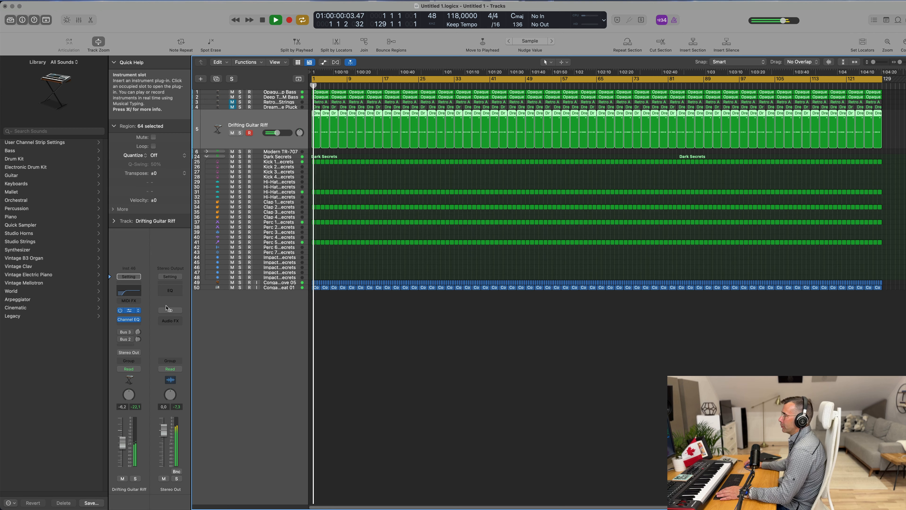
drag(568, 170, 506, 159)
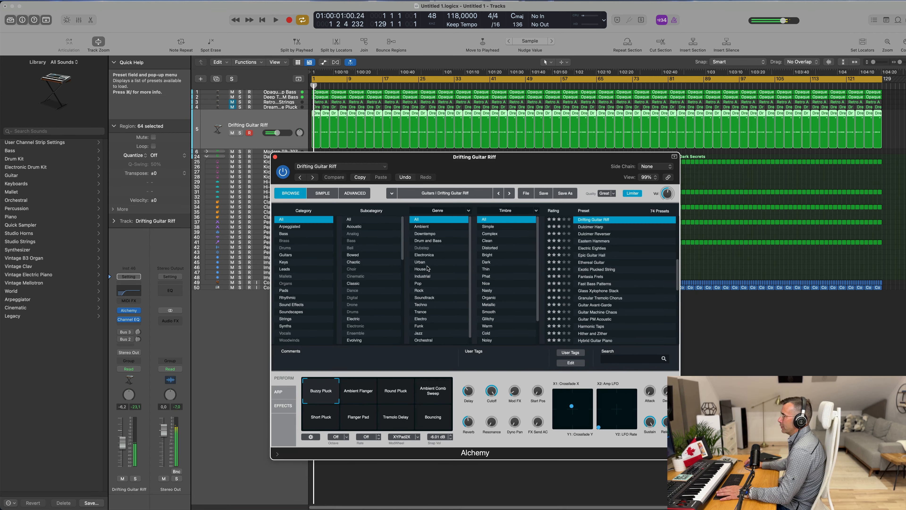
click(364, 387)
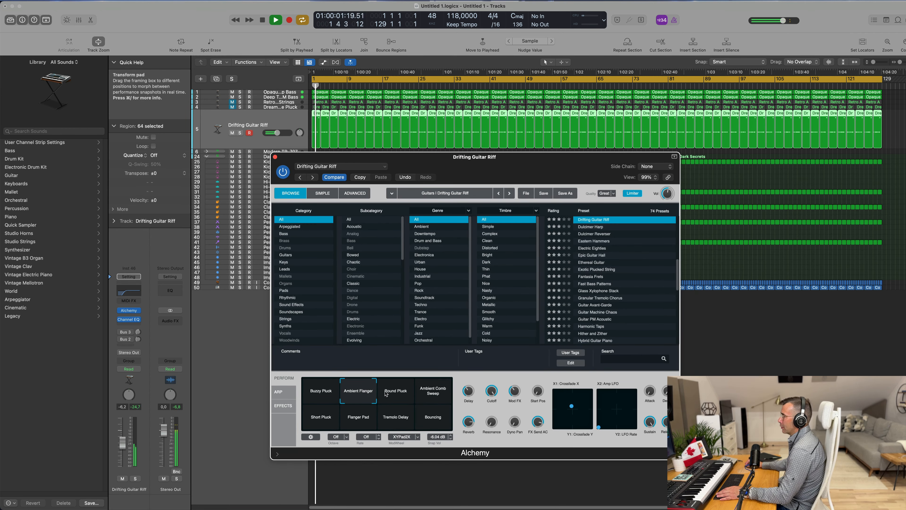
click(389, 394)
key(space)
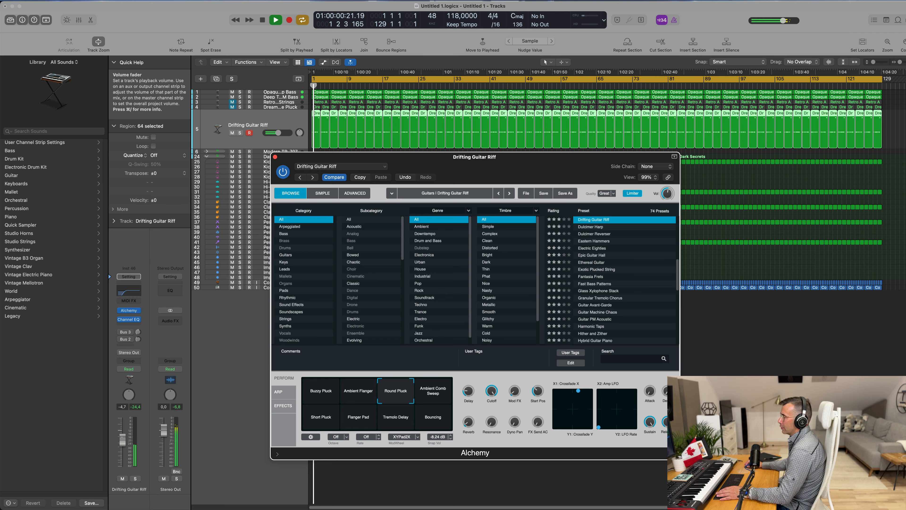
Step: Audition the Ambient Comb Sweep snapshot and choose the Short Pluck snapshot, lowering the track volume slightly
drag(123, 438, 123, 437)
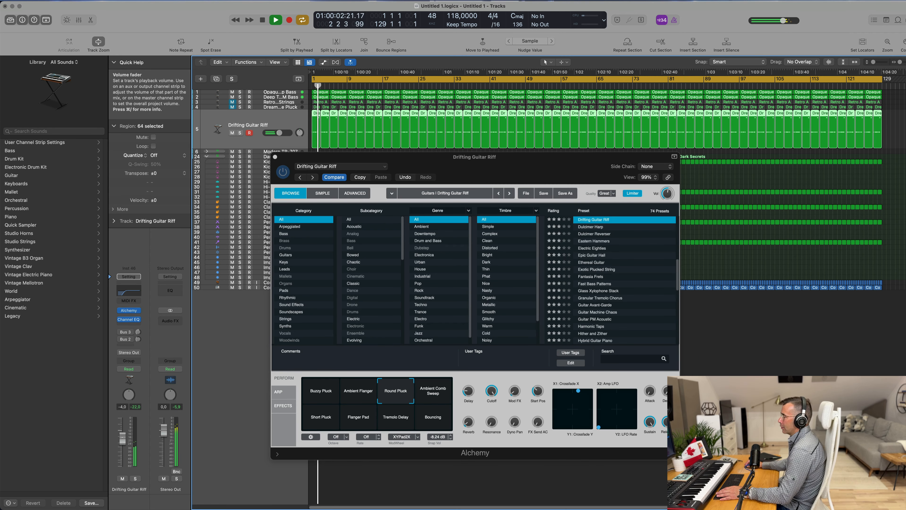
click(444, 393)
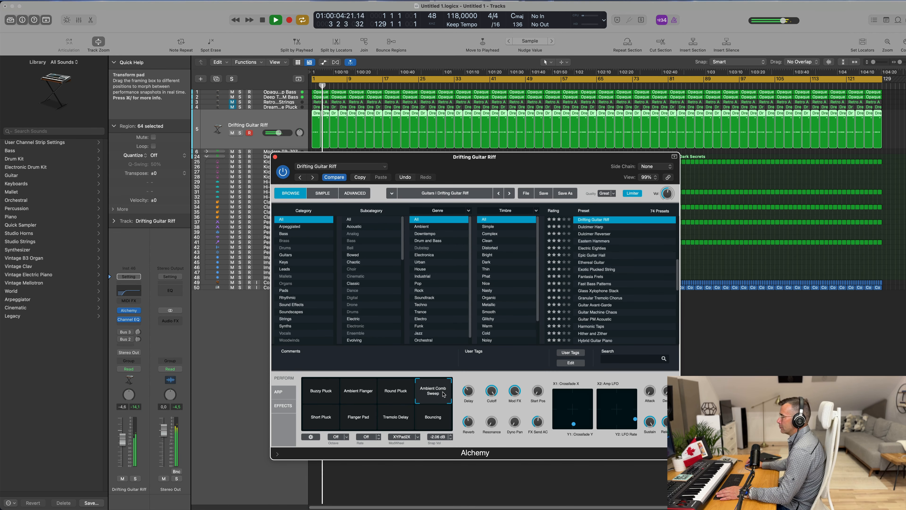
click(321, 424)
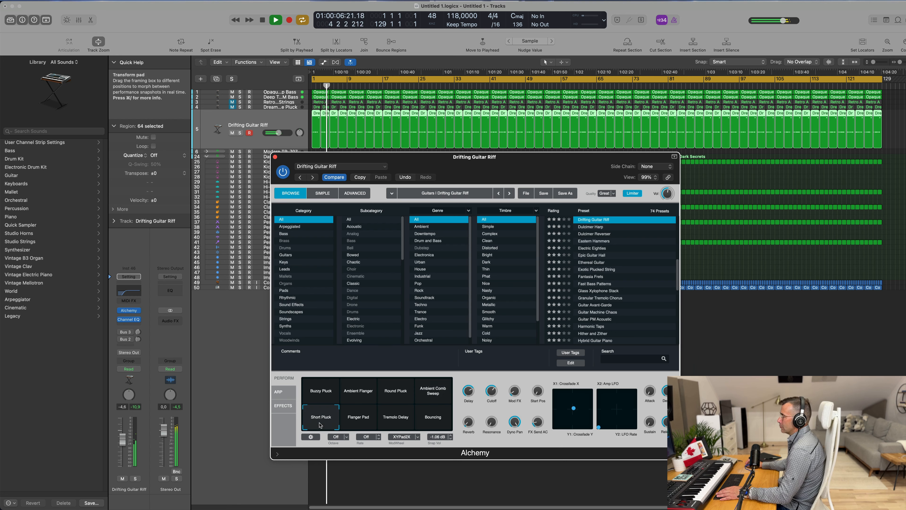
key(space)
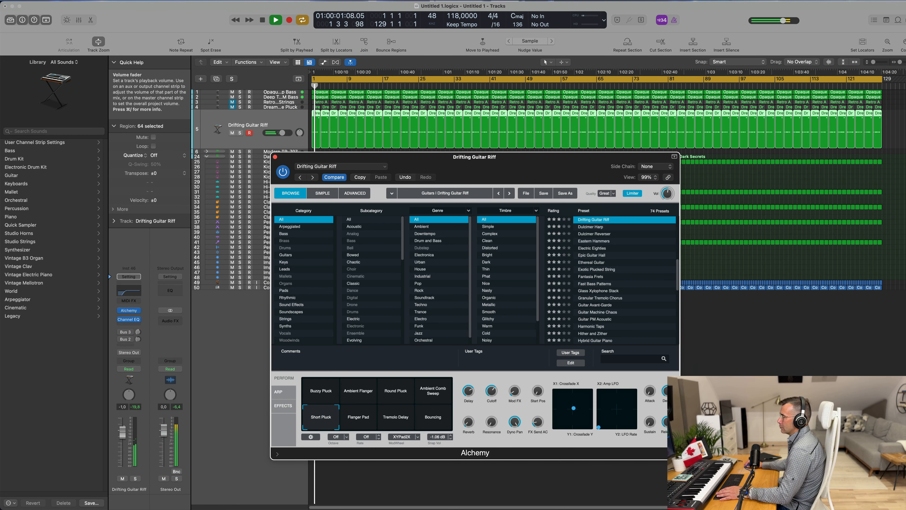
click(122, 434)
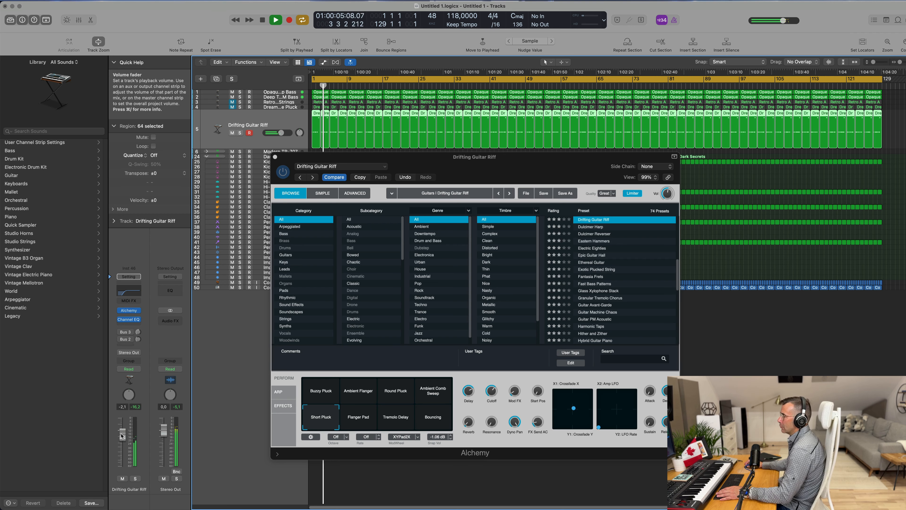
click(322, 416)
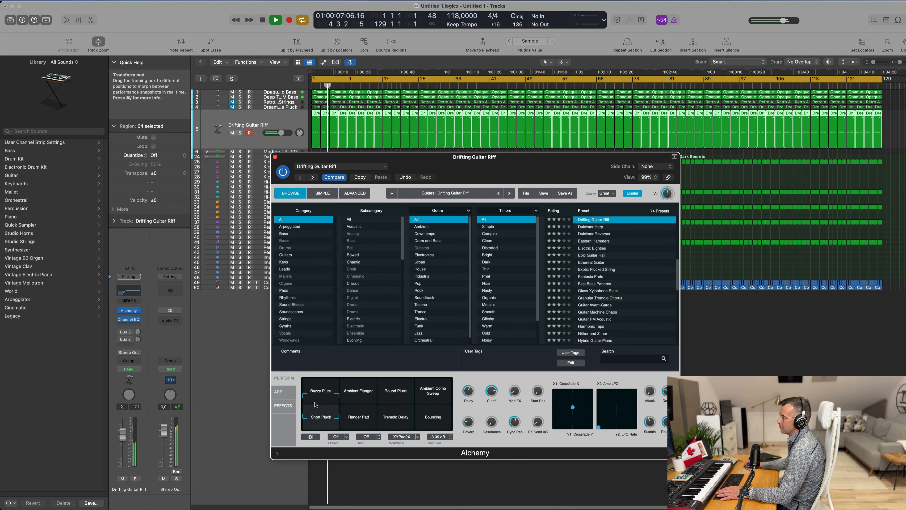
Step: Nudge the transform pad between Short Pluck and Buzzy Pluck and close the Alchemy window
mouse_move(323, 405)
mouse_down()
mouse_move(336, 405)
mouse_move(325, 404)
mouse_up()
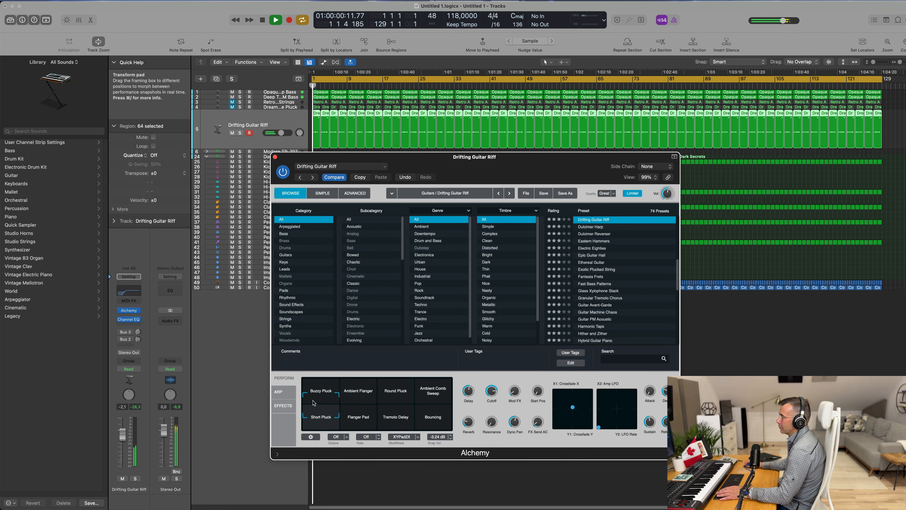
drag(306, 429, 308, 360)
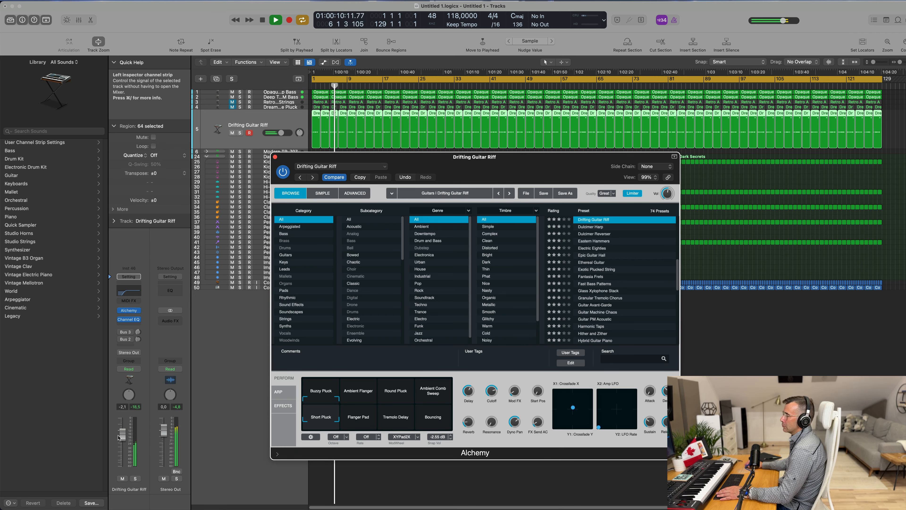
drag(122, 437, 122, 436)
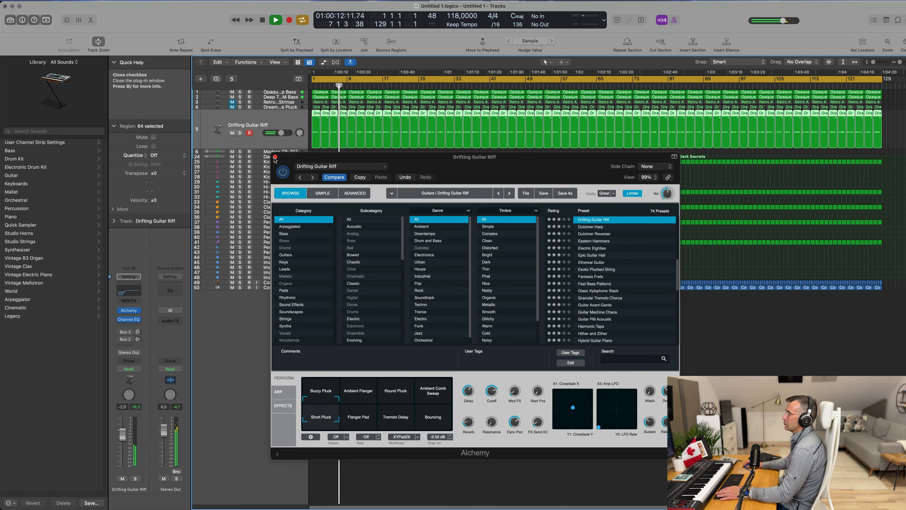
click(275, 157)
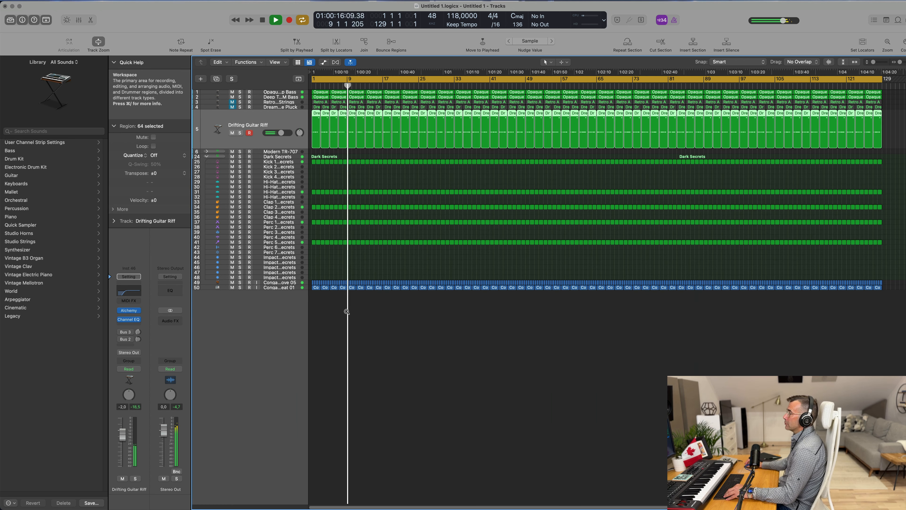
Step: Temporarily mute the Perc 5 - Dark Secrets track and unmute it again while listening
scroll(347, 311, up, 1)
scroll(347, 312, up, 5)
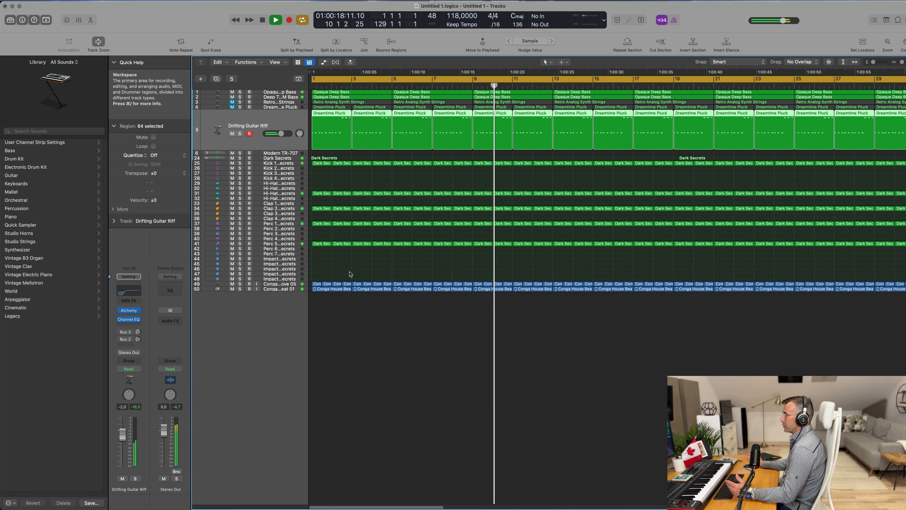
click(278, 244)
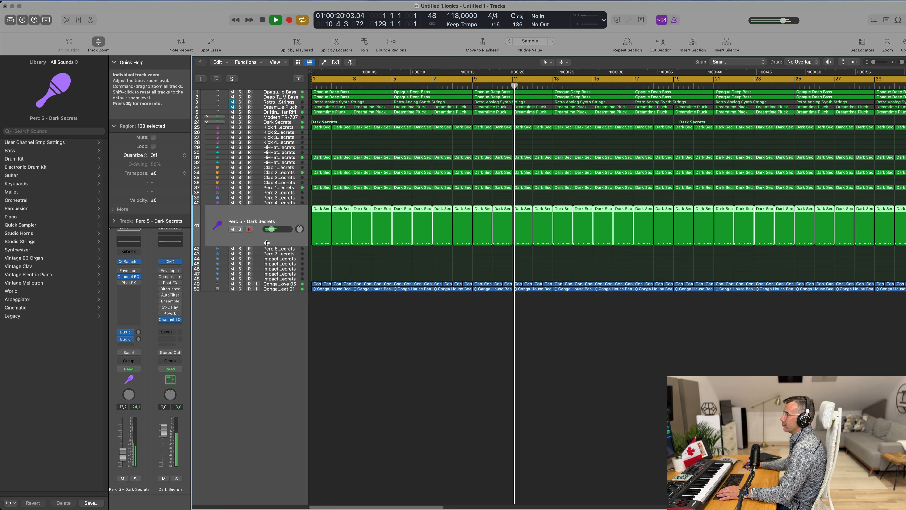
click(241, 229)
click(241, 229)
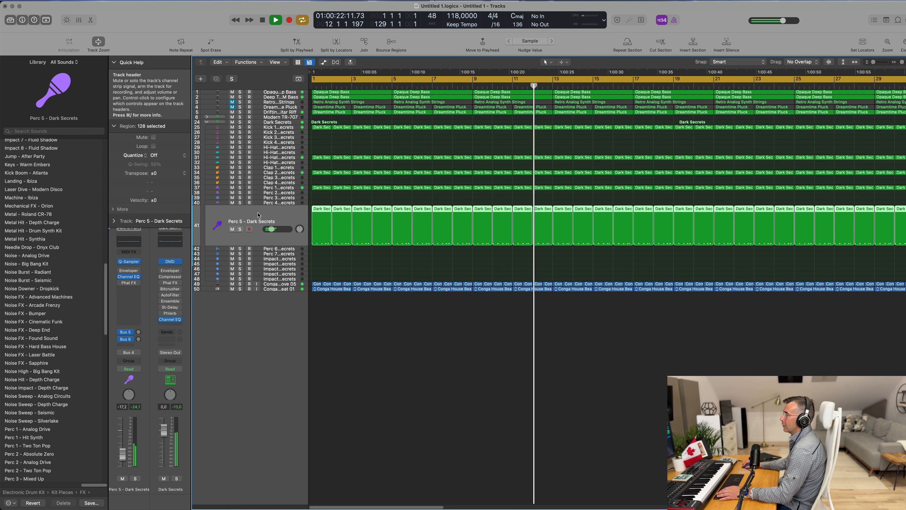
click(232, 229)
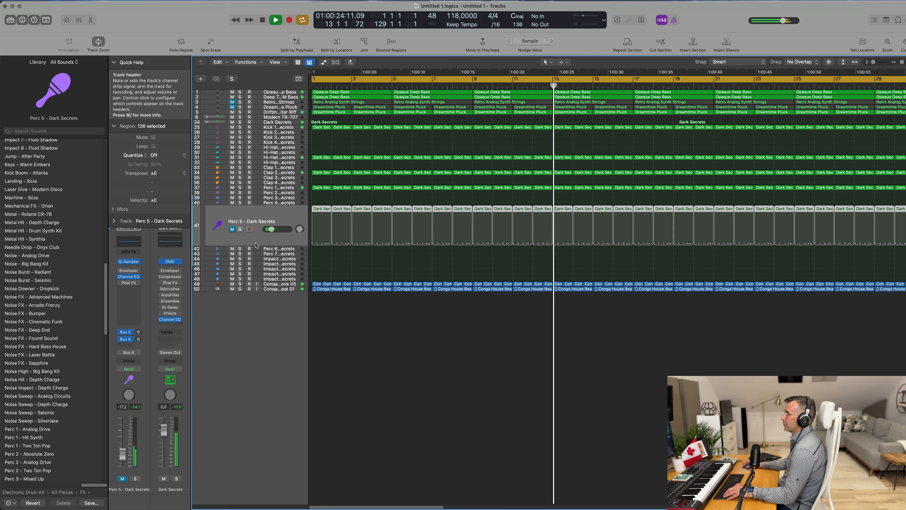
scroll(362, 288, down, 5)
scroll(362, 288, down, 3)
click(122, 478)
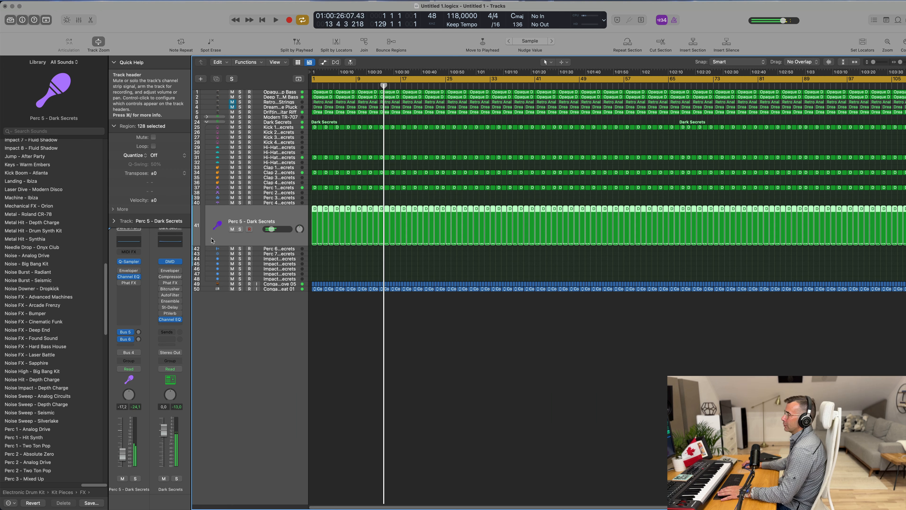
key(Return)
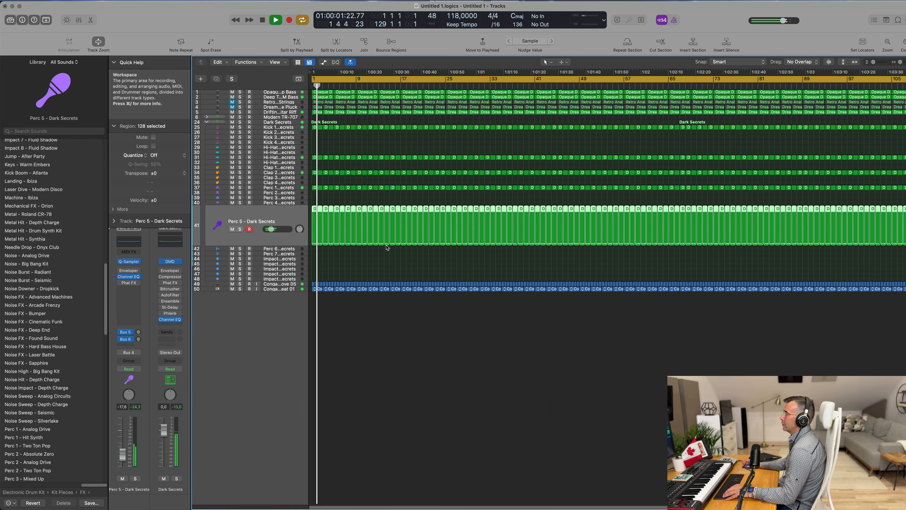
Step: Solo the Opaque Deep Bass and Deep Techno FM Bass tracks and select Opaque Deep Bass
scroll(387, 247, up, 5)
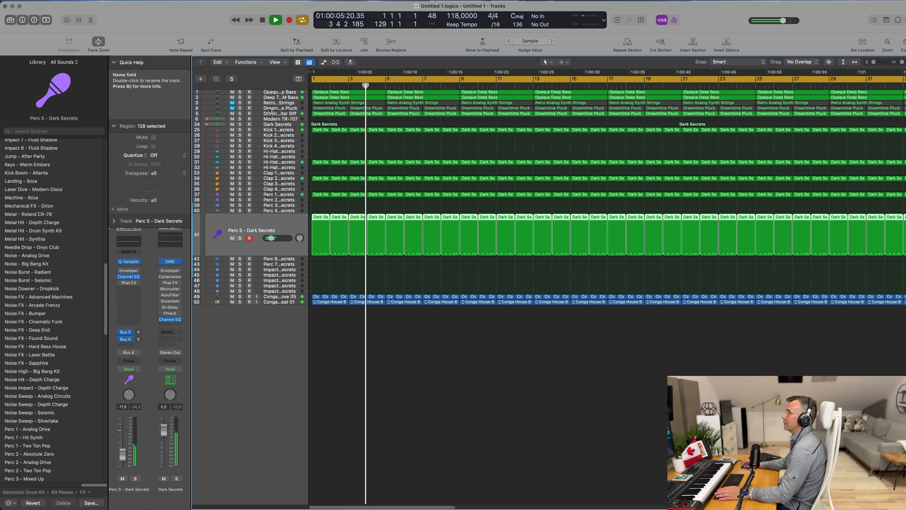
click(262, 108)
click(256, 103)
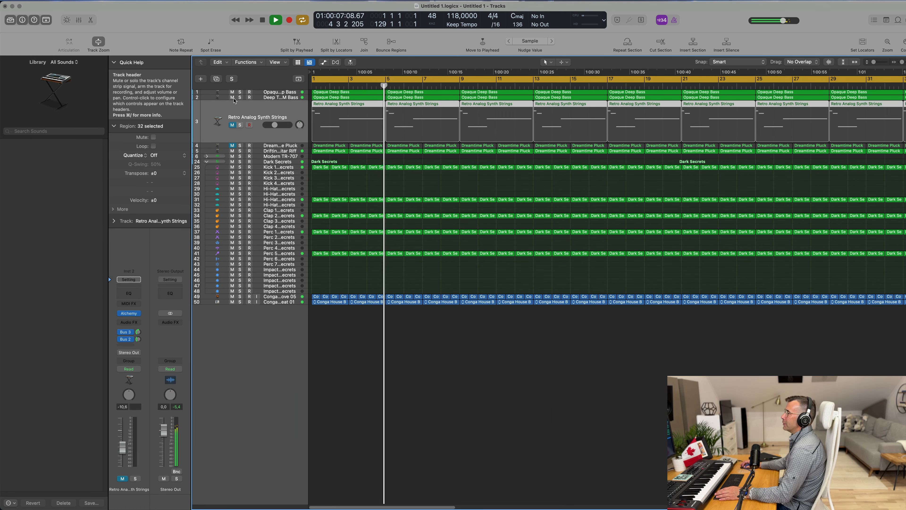
click(240, 98)
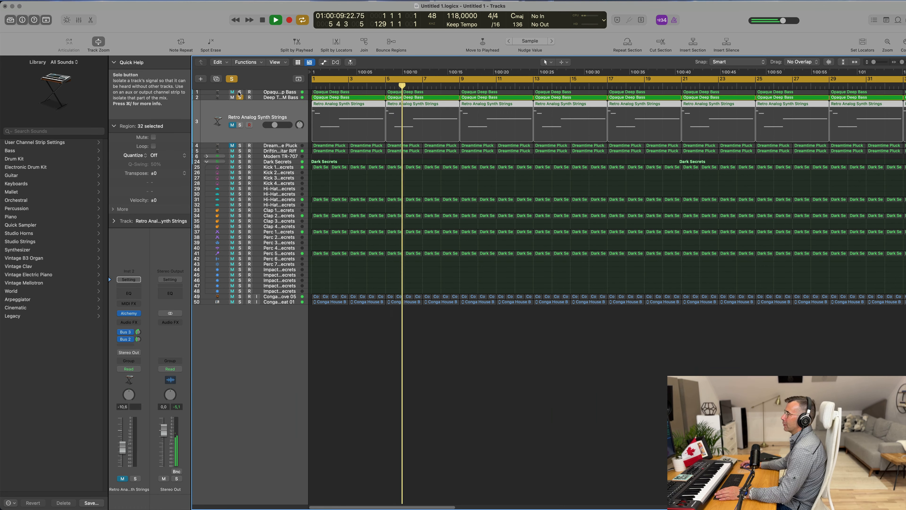
click(240, 92)
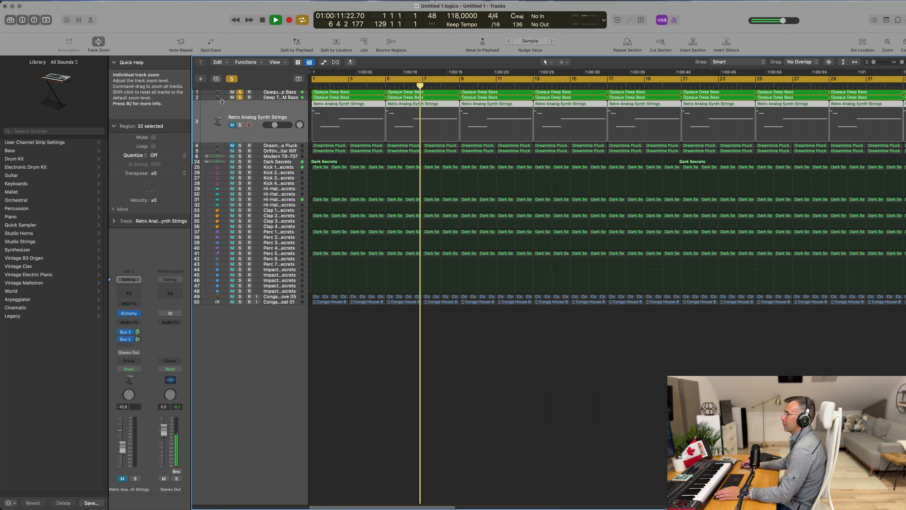
click(276, 93)
key(Return)
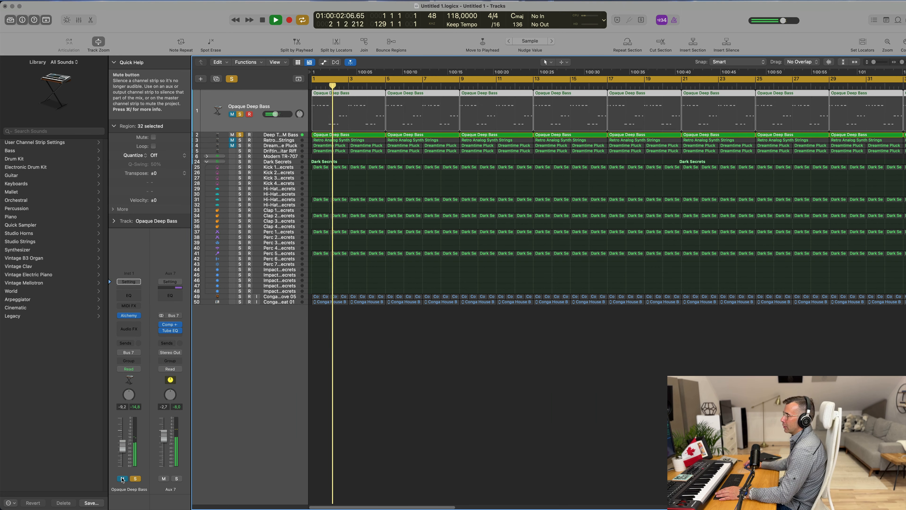
Step: Add a Channel EQ to Opaque Deep Bass boosting the 75 Hz band by about +1.7 dB
click(132, 296)
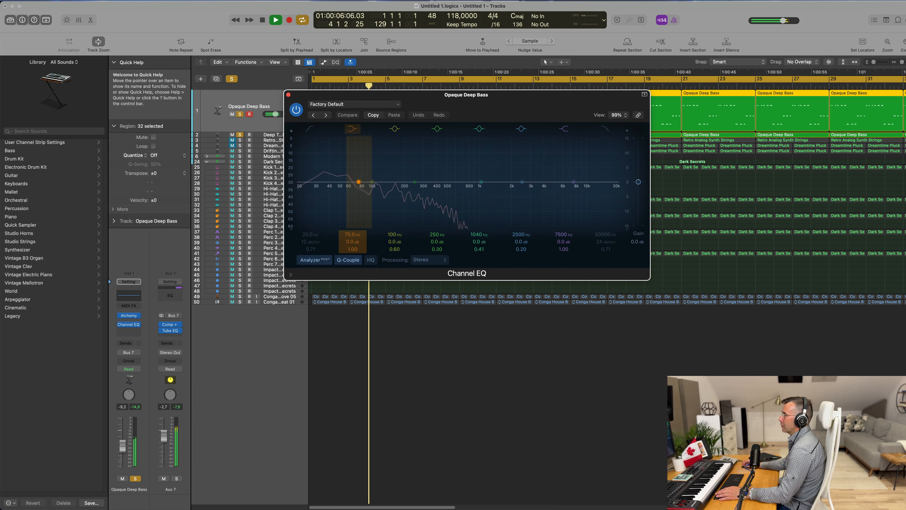
drag(352, 242, 352, 233)
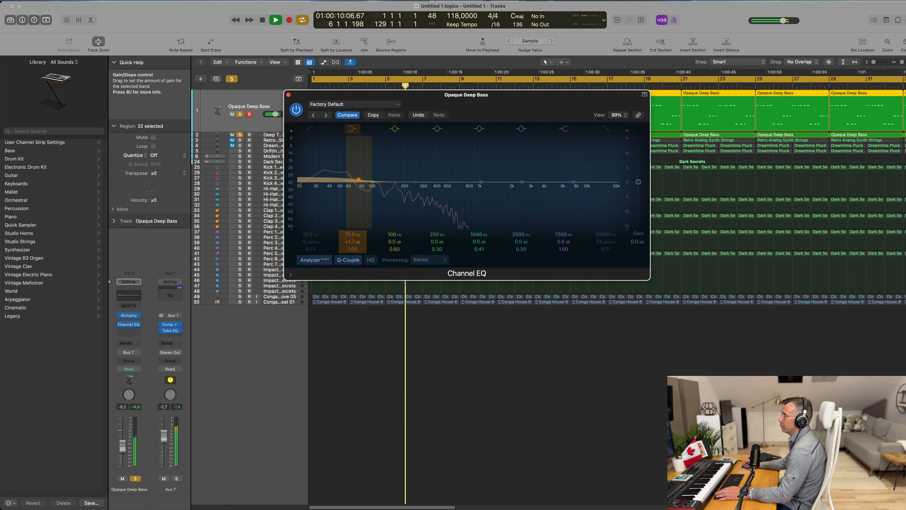
click(289, 95)
Step: Add a Channel EQ to Deep Techno FM Bass with a low cut at about 76.5 Hz and a -1.6 dB dip at 100 Hz
key(Down)
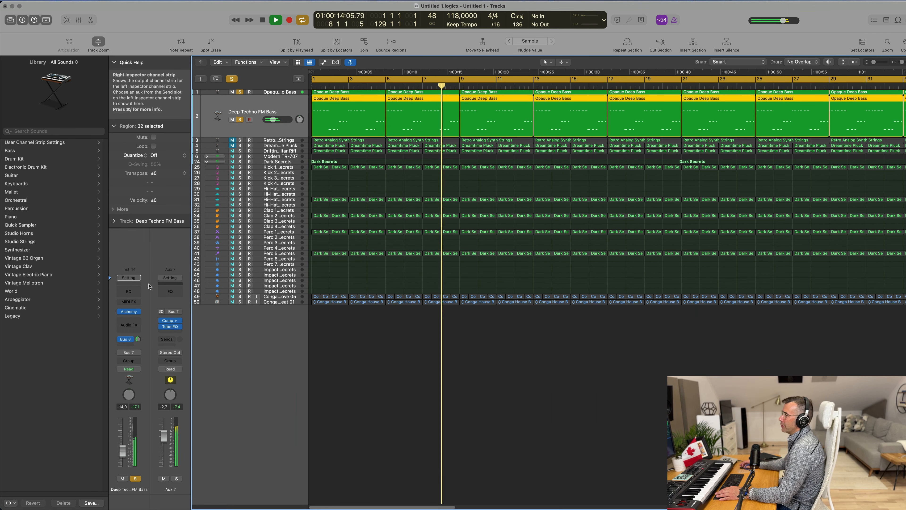
click(134, 291)
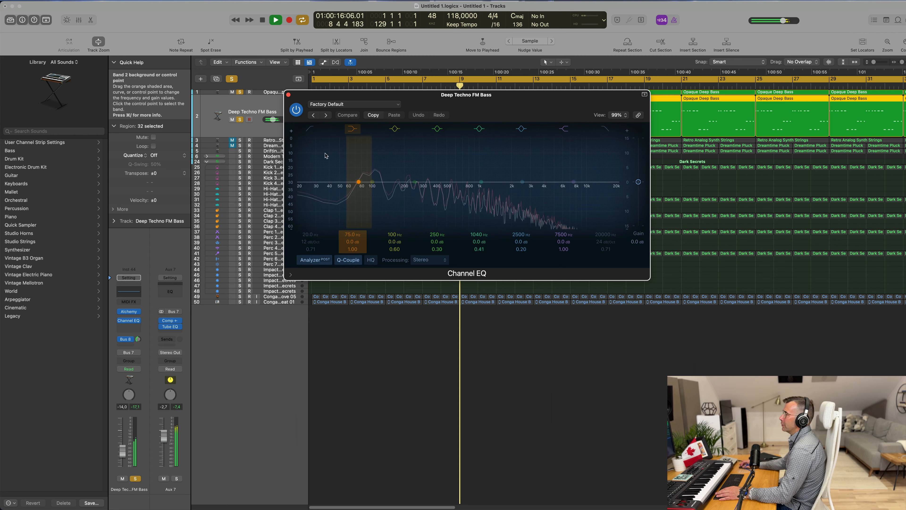
click(310, 129)
drag(313, 169, 377, 173)
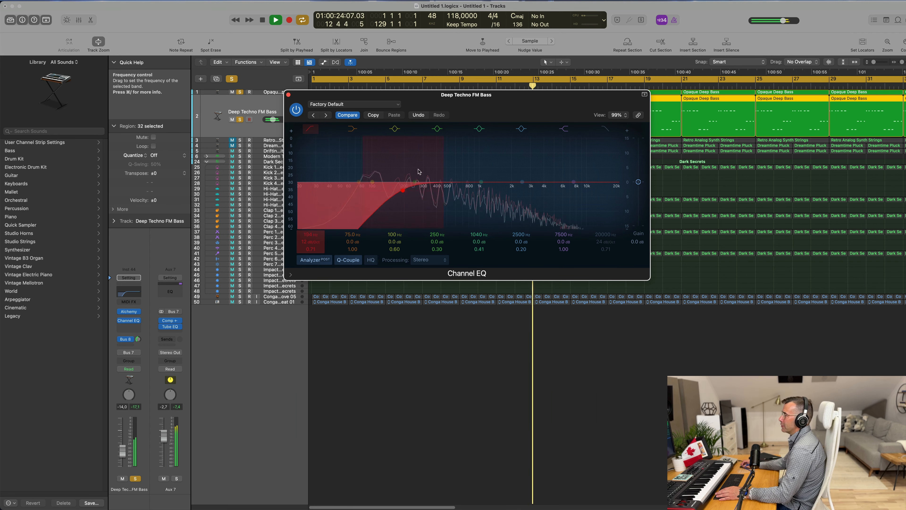
drag(456, 172, 379, 190)
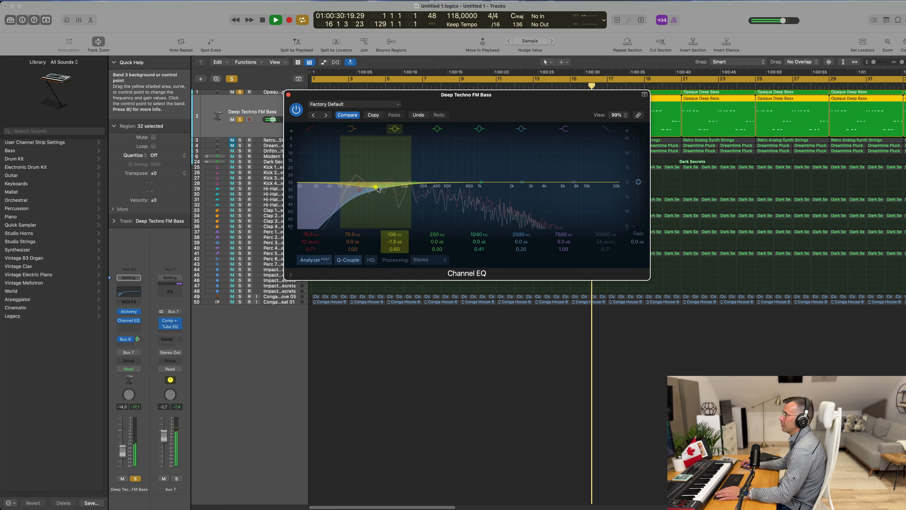
click(288, 95)
Step: Clear the track solos, select Kick 1 - Dark Secrets and nudge its volume fader while listening
click(232, 78)
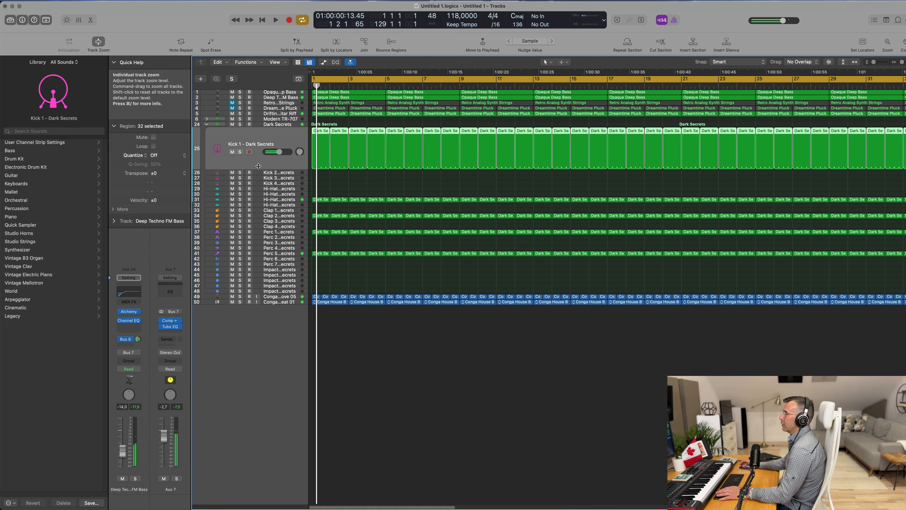
click(259, 168)
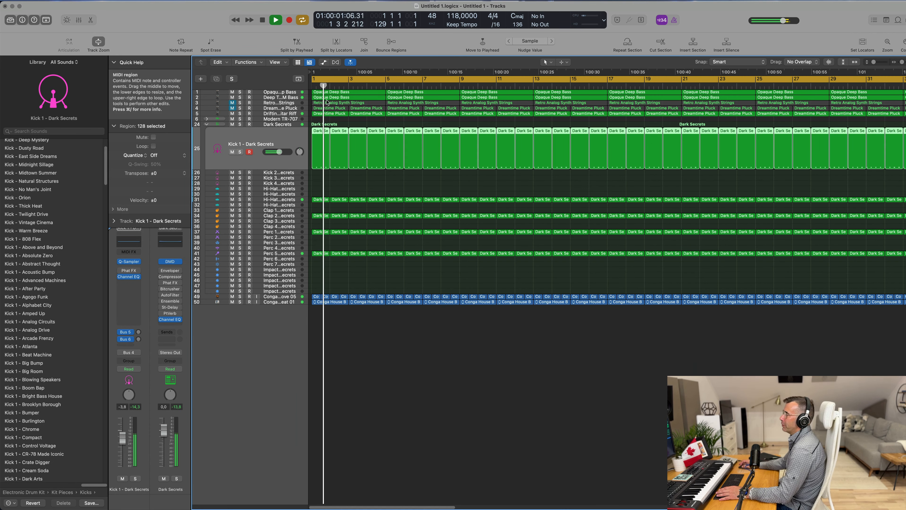
key(space)
key(space)
drag(279, 152, 282, 152)
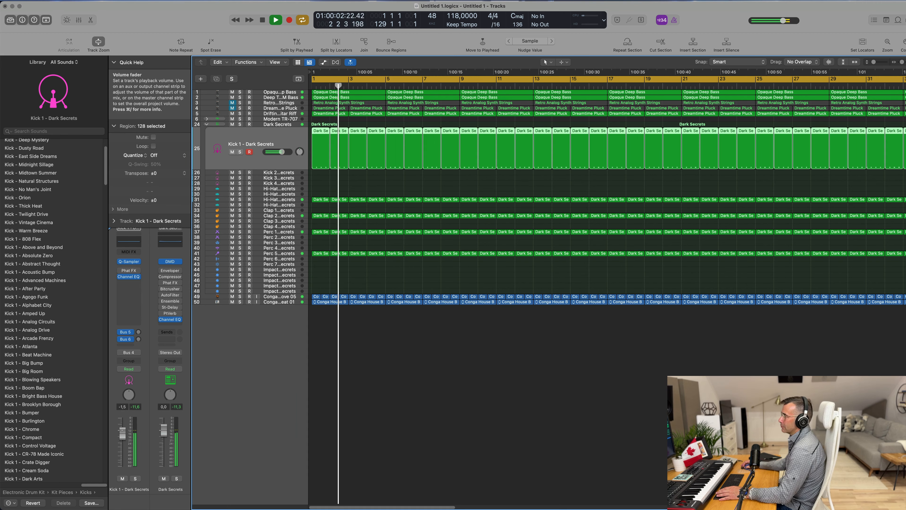
key(space)
Step: Select the kick regions and open them in the Piano Roll
scroll(341, 202, down, 3)
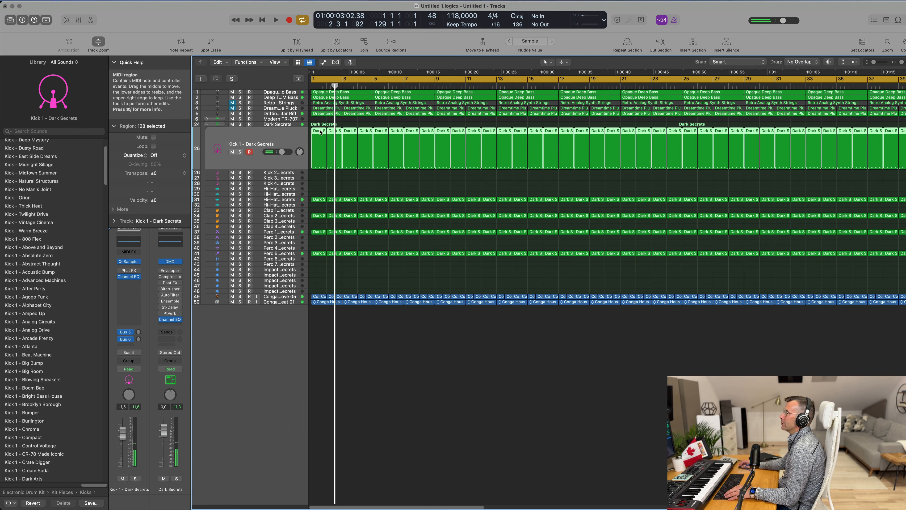
drag(317, 133, 319, 174)
key(space)
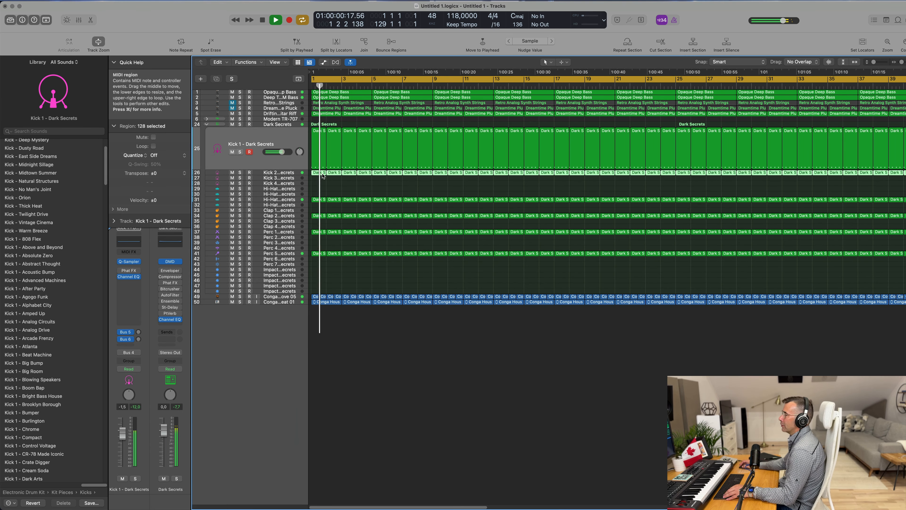
key(p)
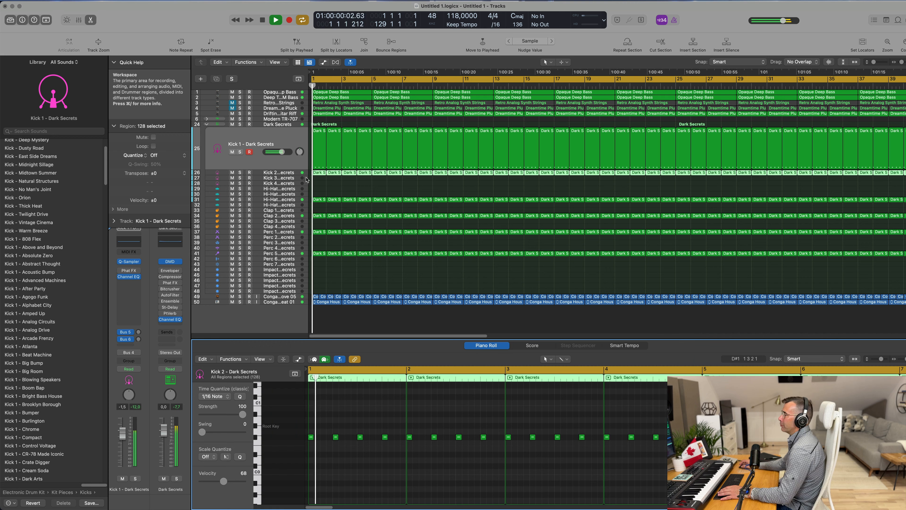
Step: Audition Kick 1, Kick 3 and Kick 4 by soloing each in turn during playback
click(240, 152)
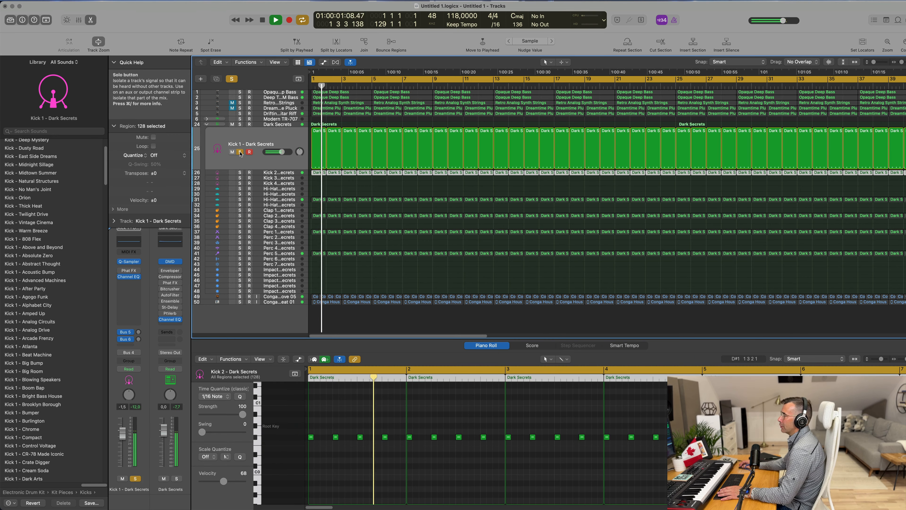
click(240, 153)
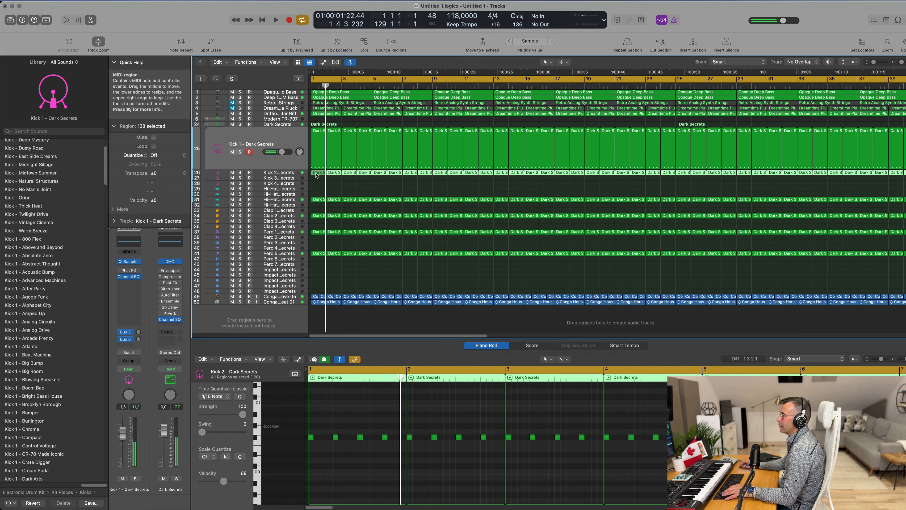
drag(316, 175, 310, 185)
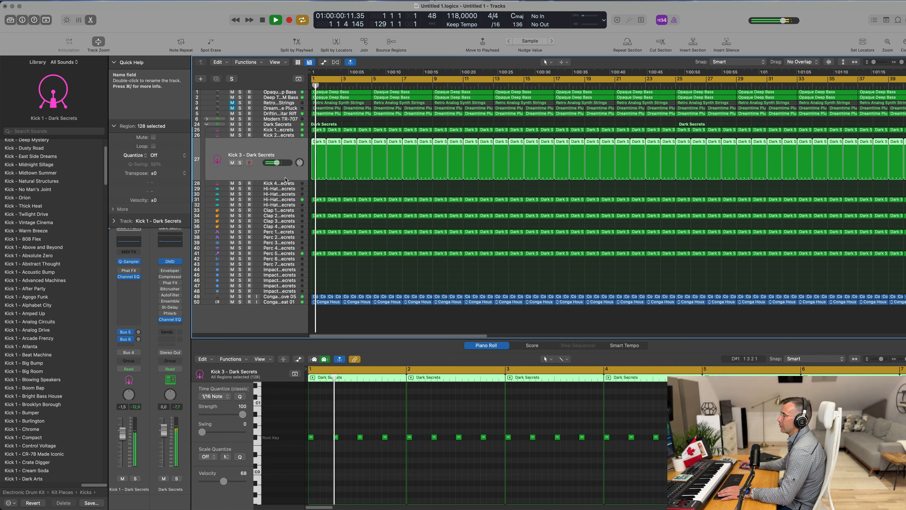
click(240, 163)
drag(317, 154, 309, 186)
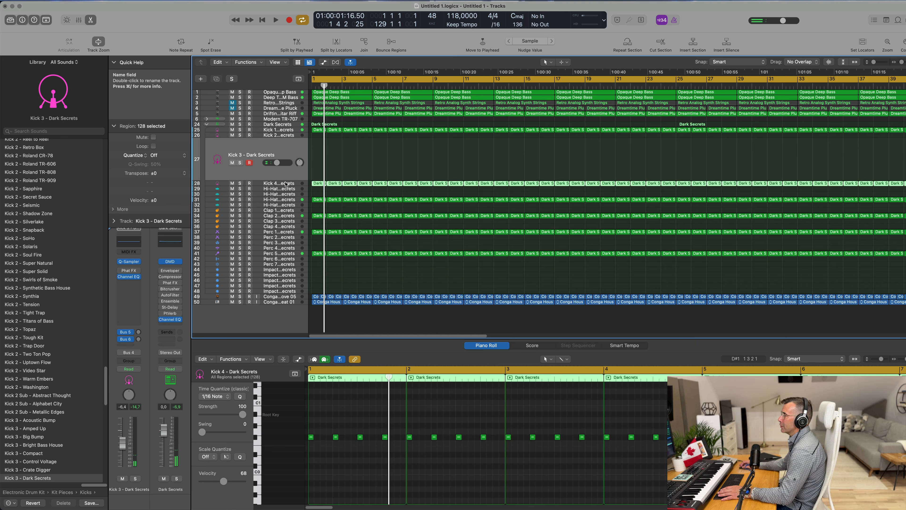
key(space)
click(240, 168)
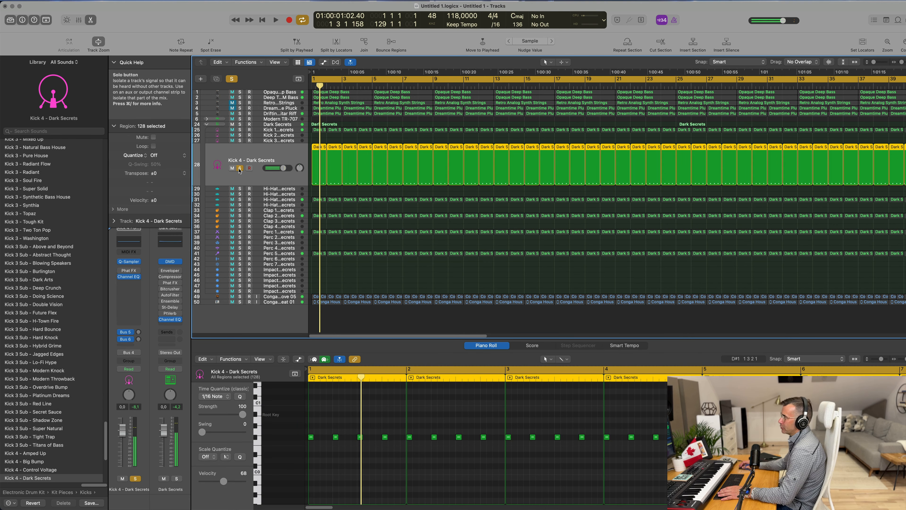
key(space)
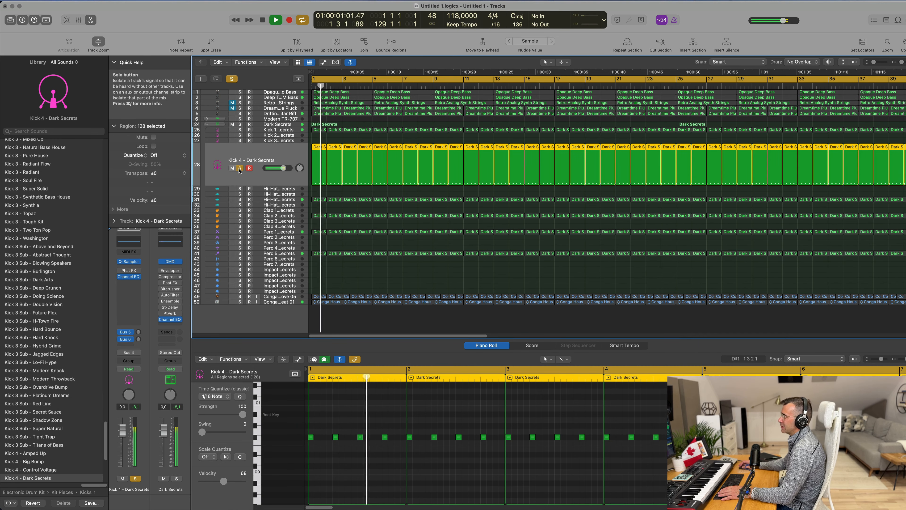
click(240, 168)
key(space)
Step: Select all notes, then select the Kick 2 - Dark Secrets track and solo it
key(super+a)
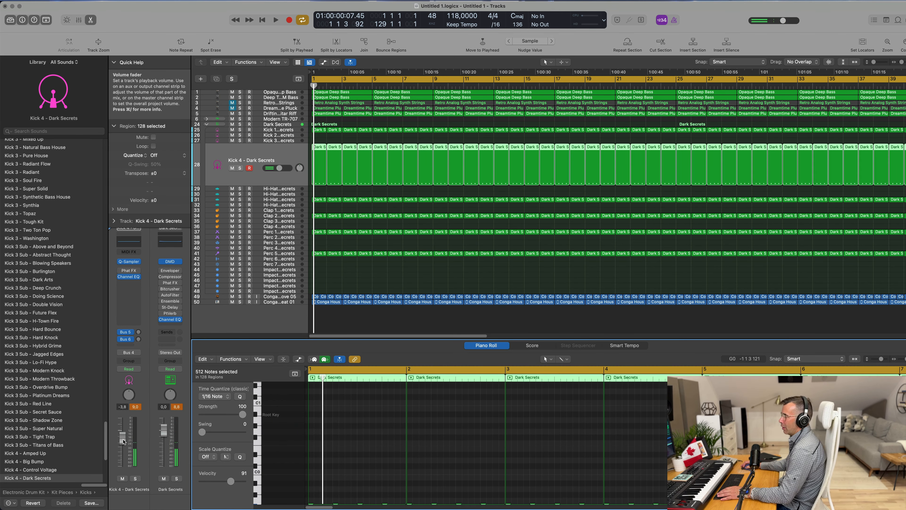
key(space)
key(space)
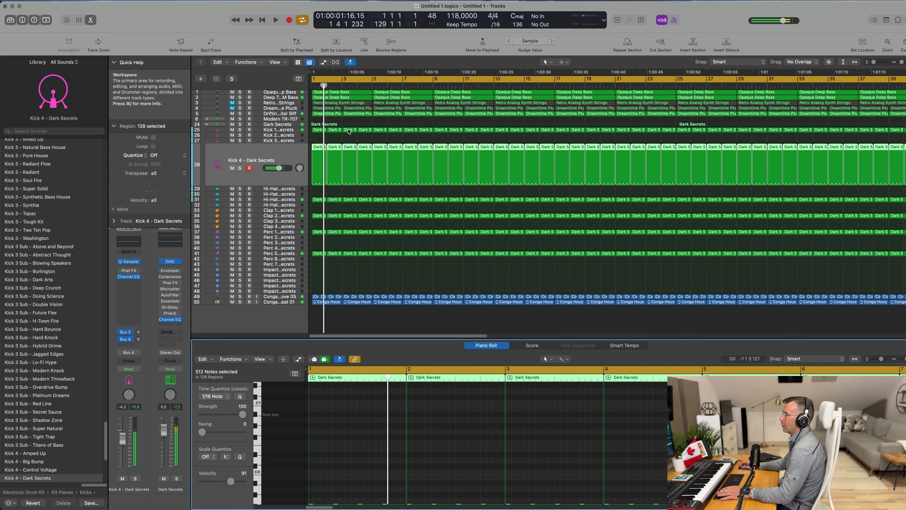
mouse_move(322, 146)
mouse_down()
mouse_move(323, 137)
mouse_move(305, 145)
mouse_up()
key(space)
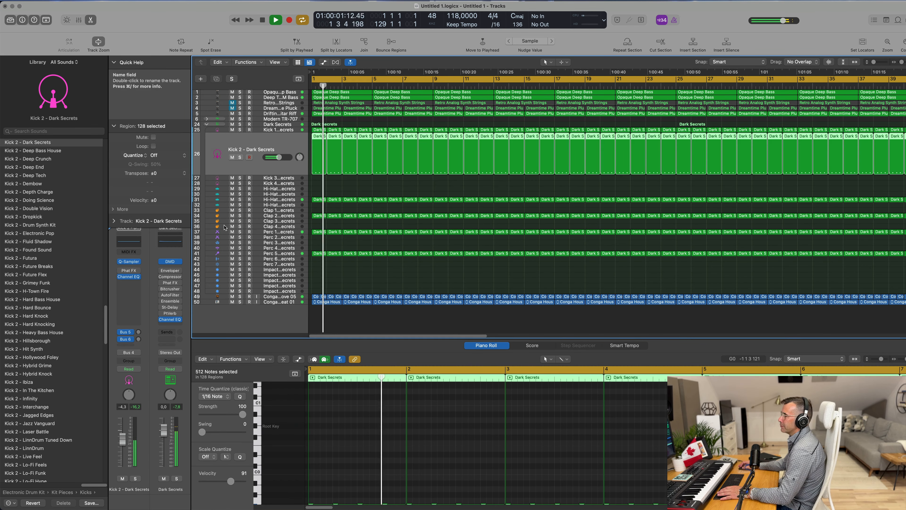
key(s)
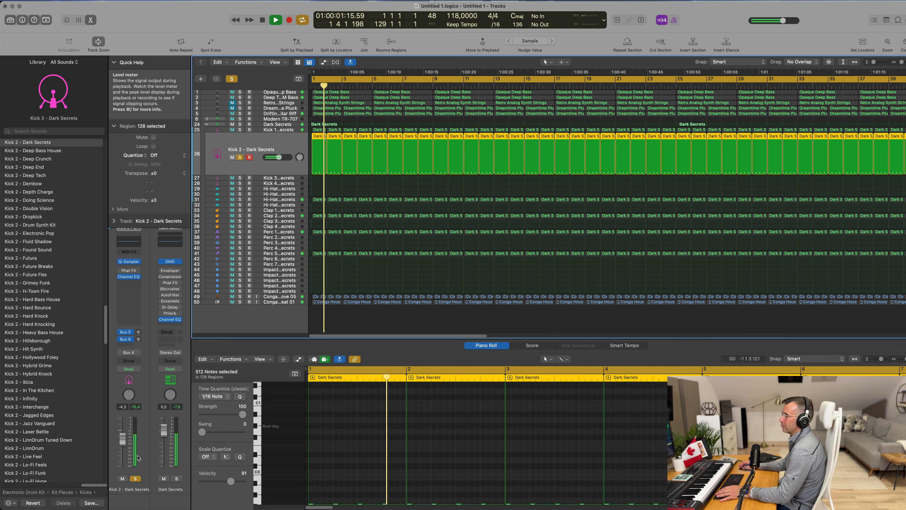
Step: Load the Kick 2 - Hard Bass House patch on the Kick 2 track while playing
key(space)
key(space)
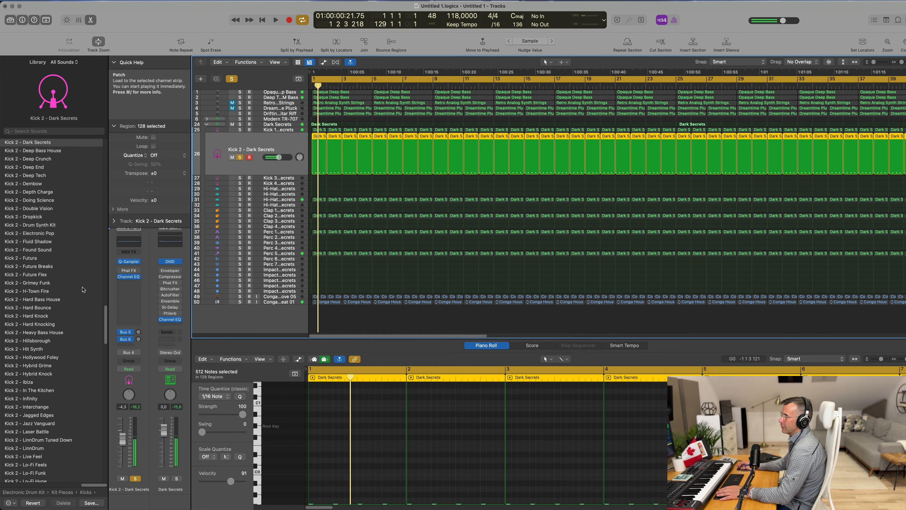
click(52, 300)
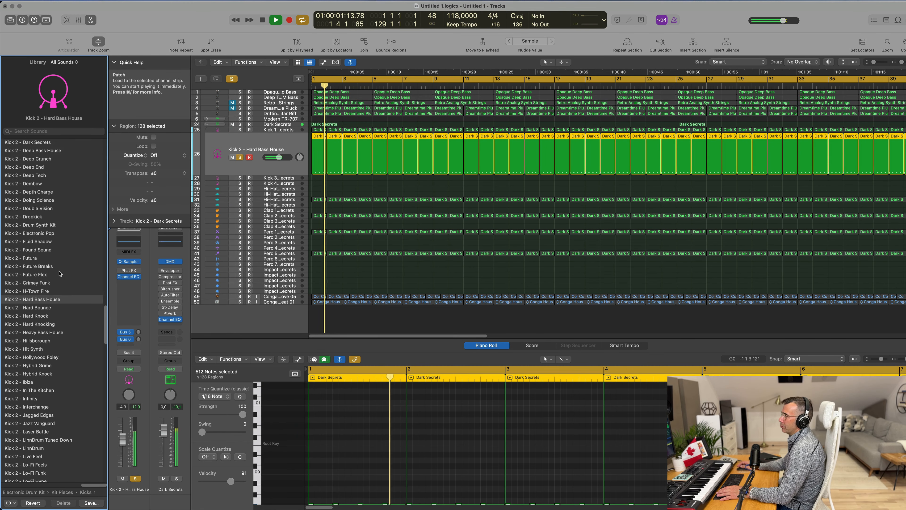
key(space)
Step: Select all Kick 2 notes in the Piano Roll and transpose them up one octave
scroll(345, 422, down, 3)
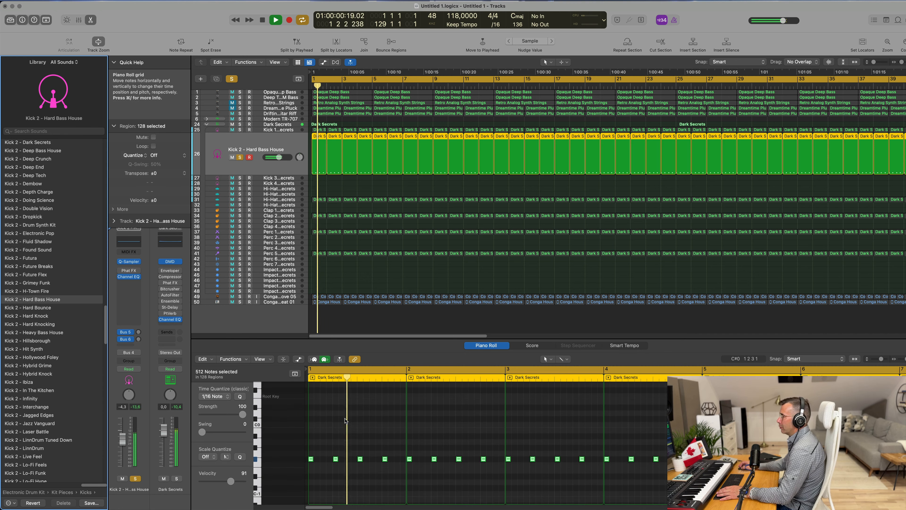
click(344, 423)
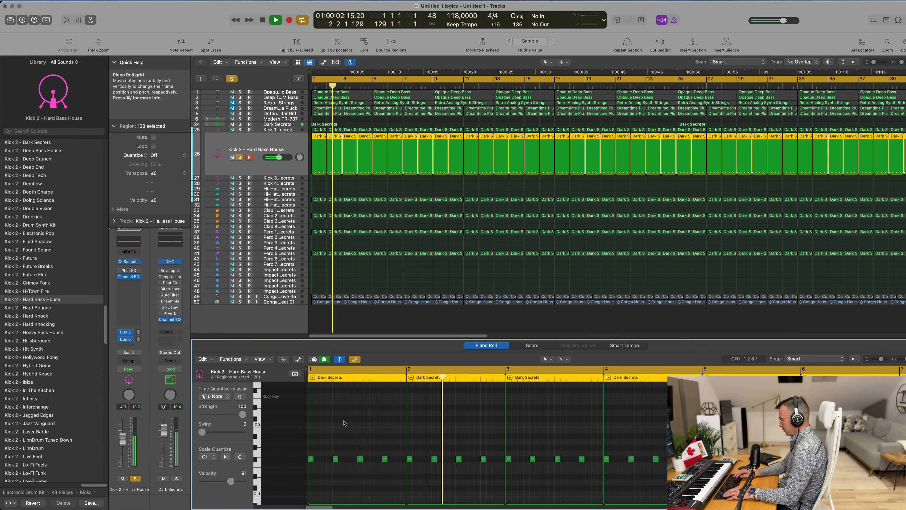
key(super+a)
key(alt+shift+Up)
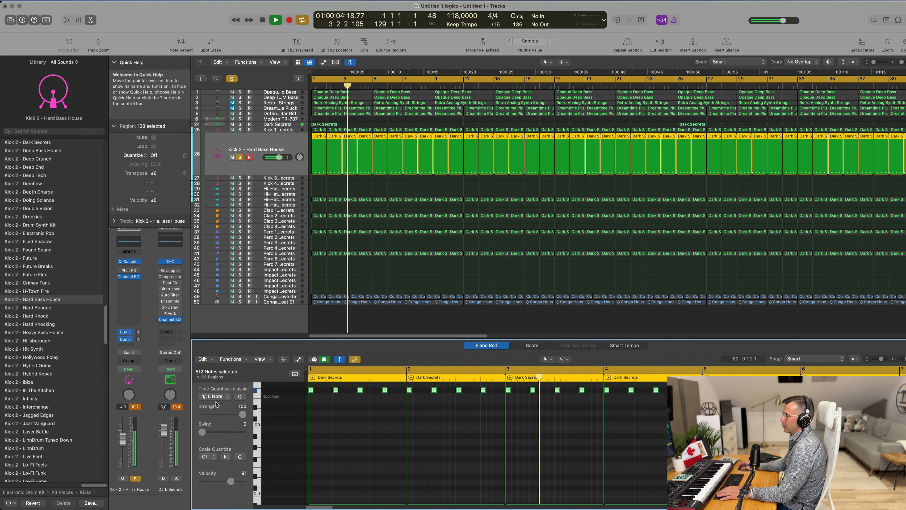
key(space)
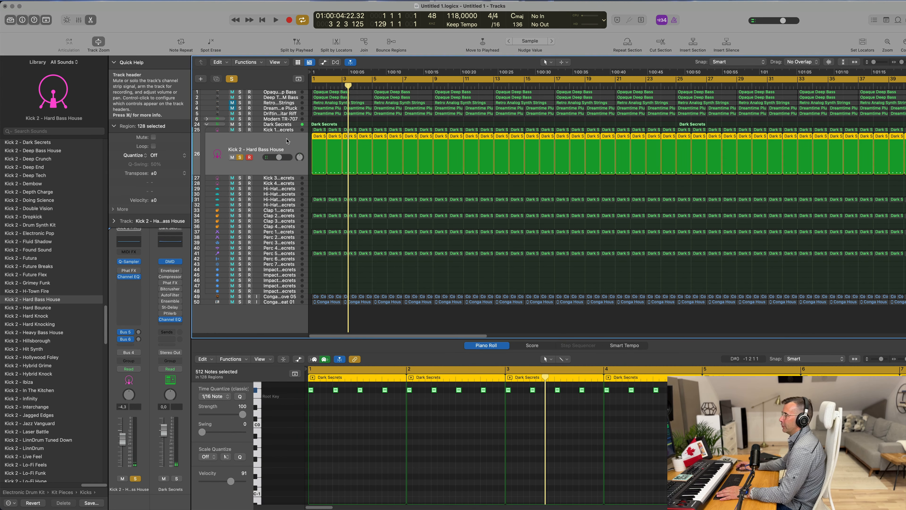
key(space)
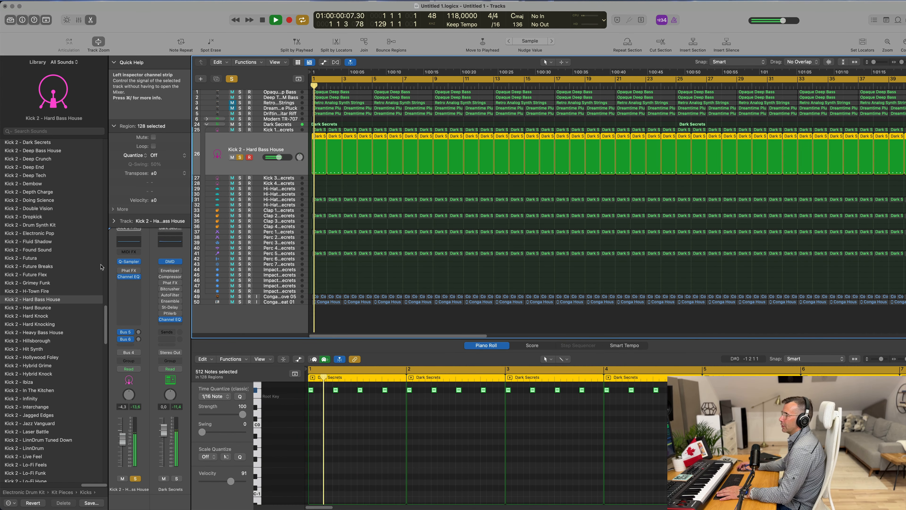
Step: Audition Kick 2 patches on the kick track during playback: Future Flex, Drum Synth Kit, Ibiza, Modern Disco, Modern Knock, Modern TR-707, Neon
click(32, 274)
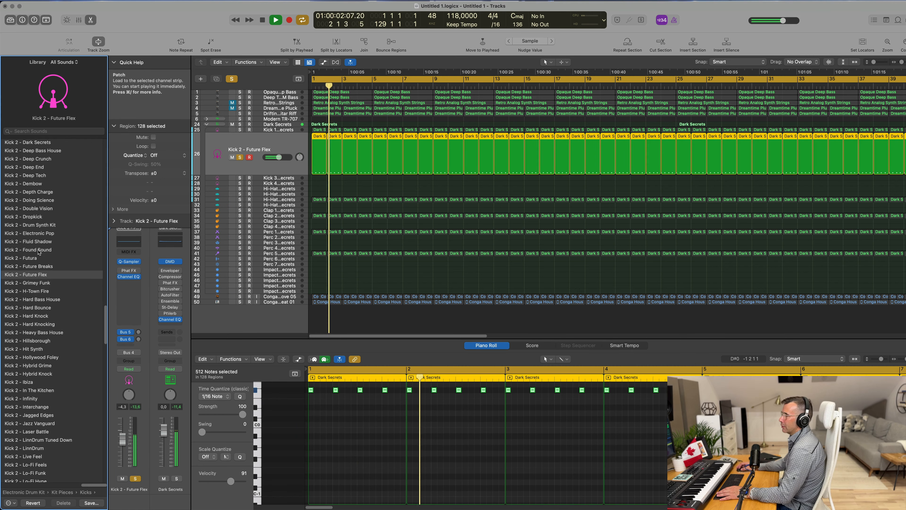
click(39, 225)
scroll(28, 277, down, 5)
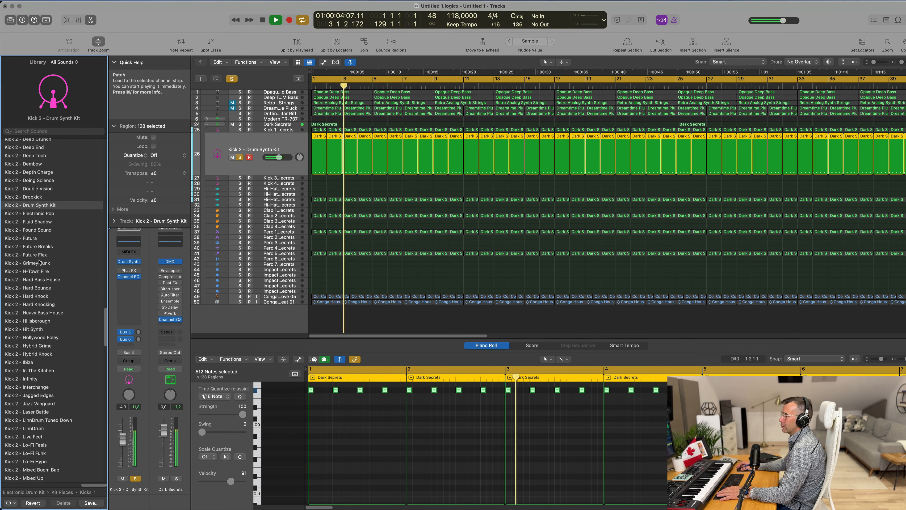
click(28, 277)
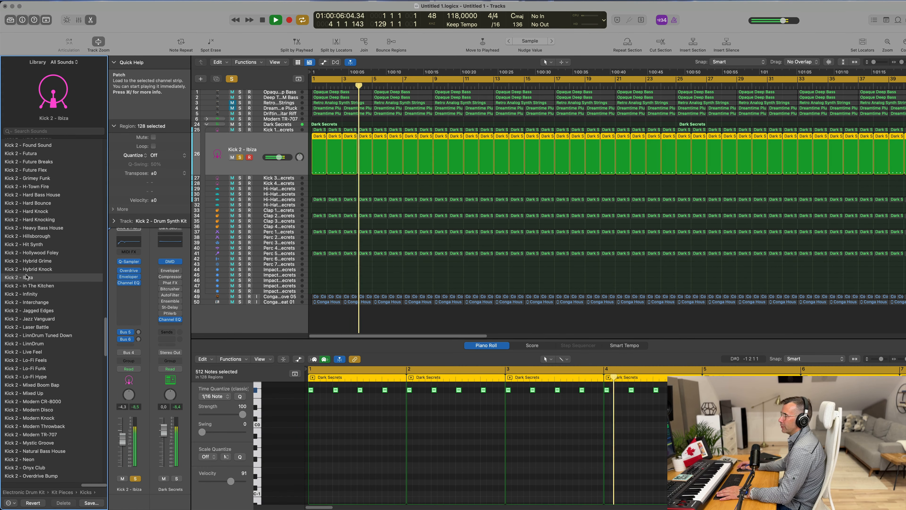
scroll(46, 327, down, 2)
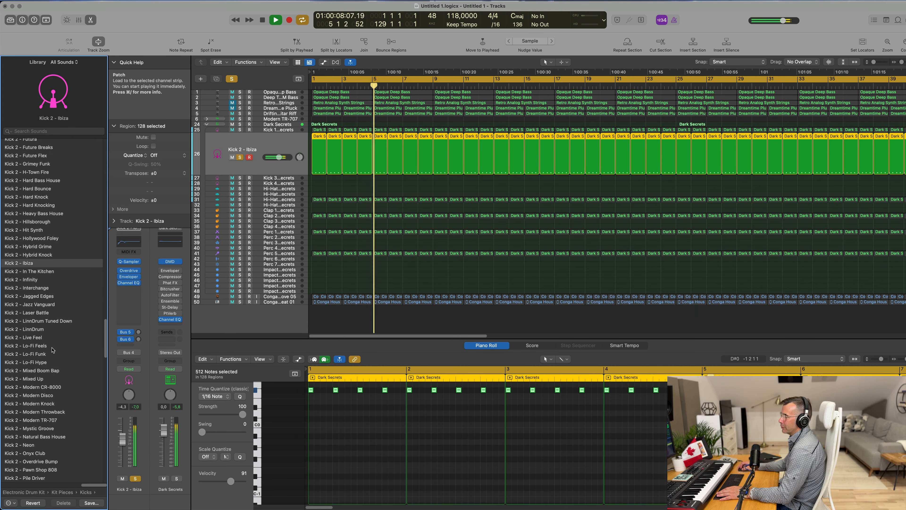
click(64, 390)
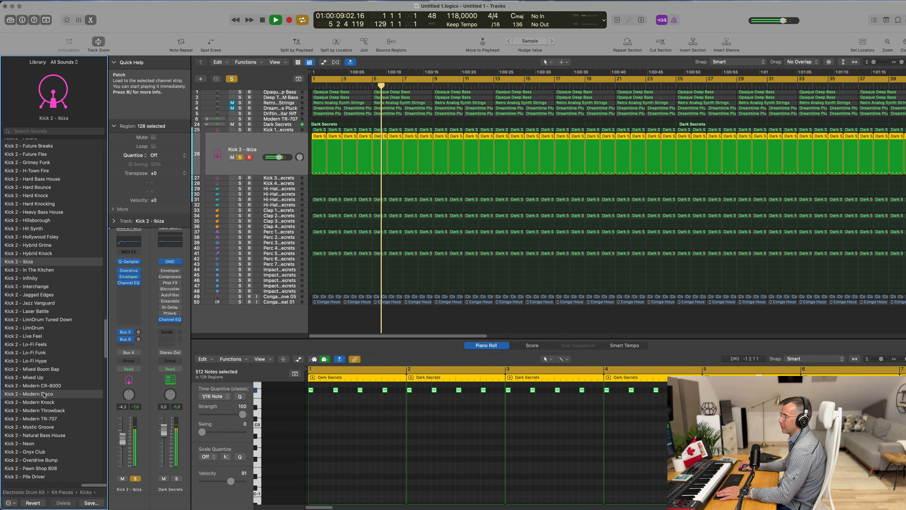
click(54, 401)
click(54, 419)
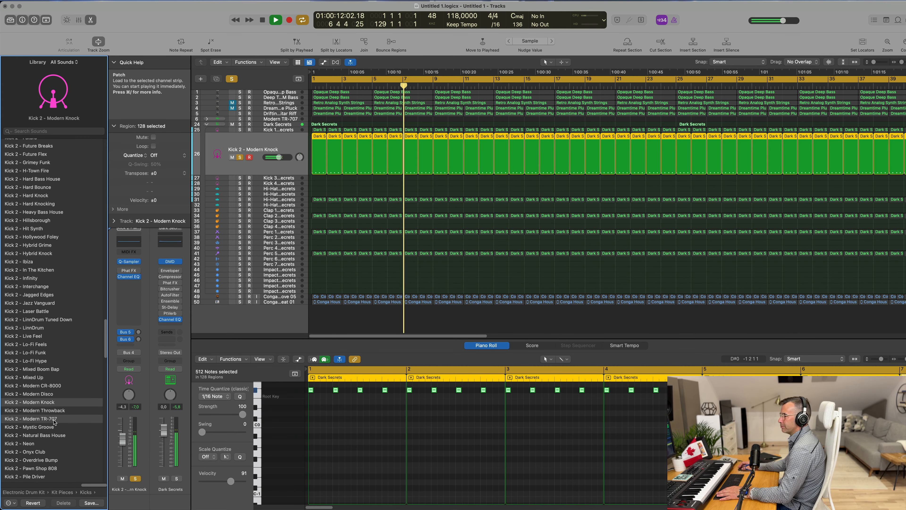
click(35, 444)
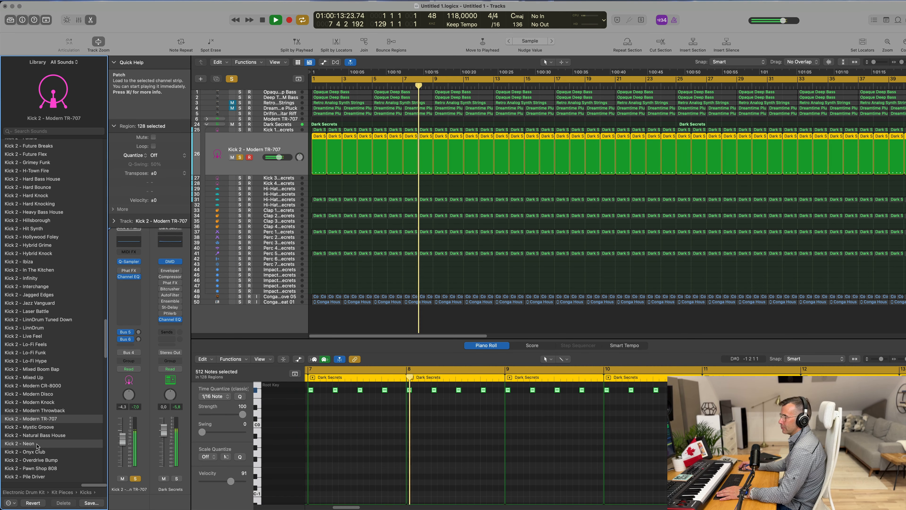
Step: Audition Kick Big Bang Kit, Warm Breeze and Above and Beyond, then load Kick 1 - Advanced Machines on the kick track
scroll(63, 416, up, 10)
scroll(65, 264, up, 5)
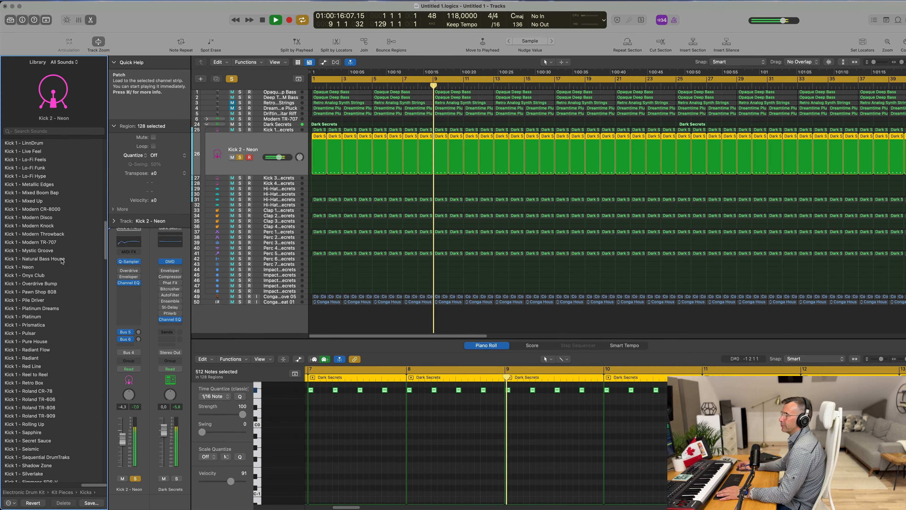
scroll(66, 262, up, 5)
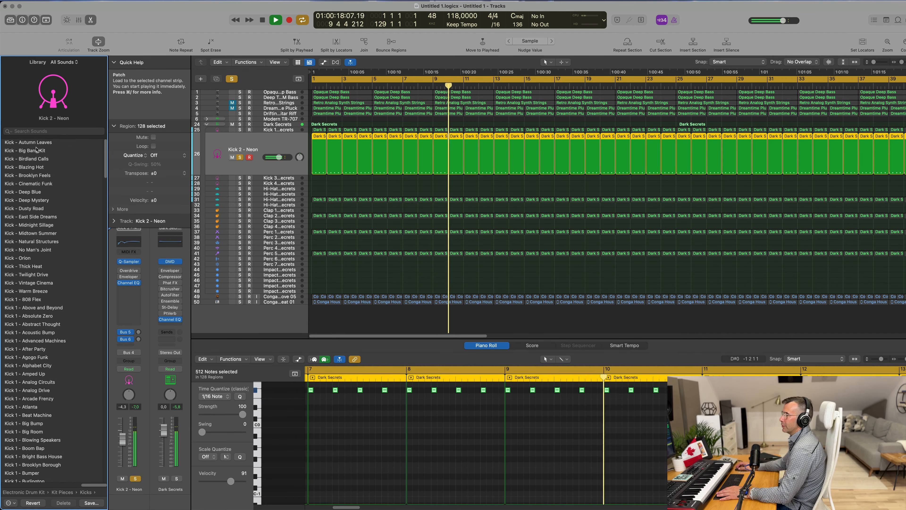
click(38, 151)
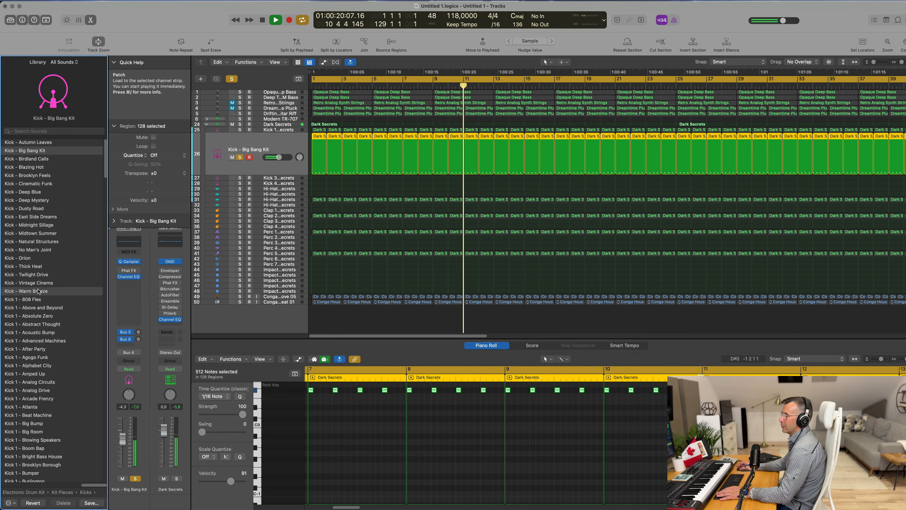
scroll(76, 263, down, 1)
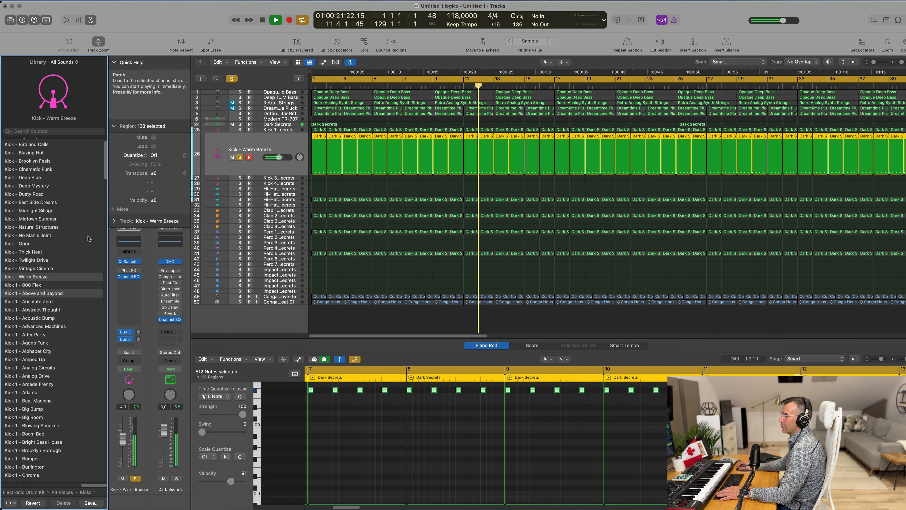
click(45, 293)
scroll(53, 282, down, 3)
click(58, 275)
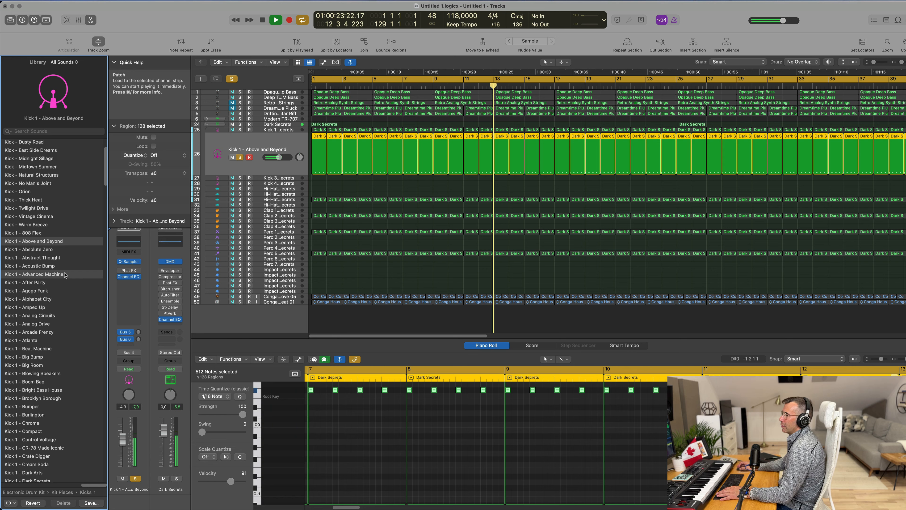
scroll(86, 270, down, 1)
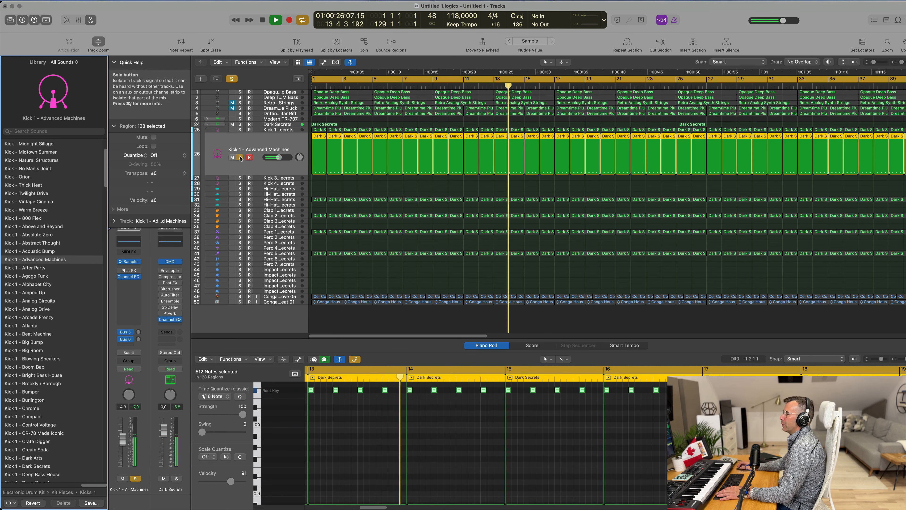
Step: Toggle solo on the Advanced Machines kick channel to compare it alone and in the full mix
click(135, 478)
key(Return)
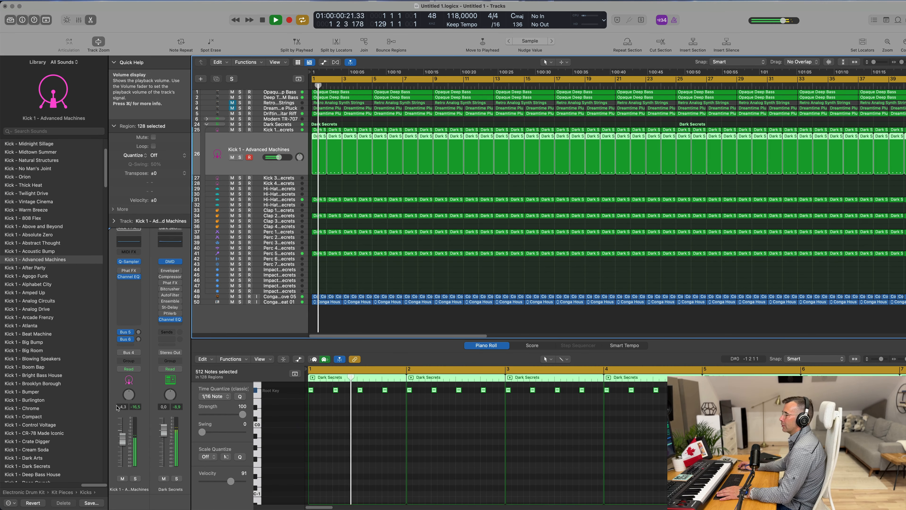
click(136, 478)
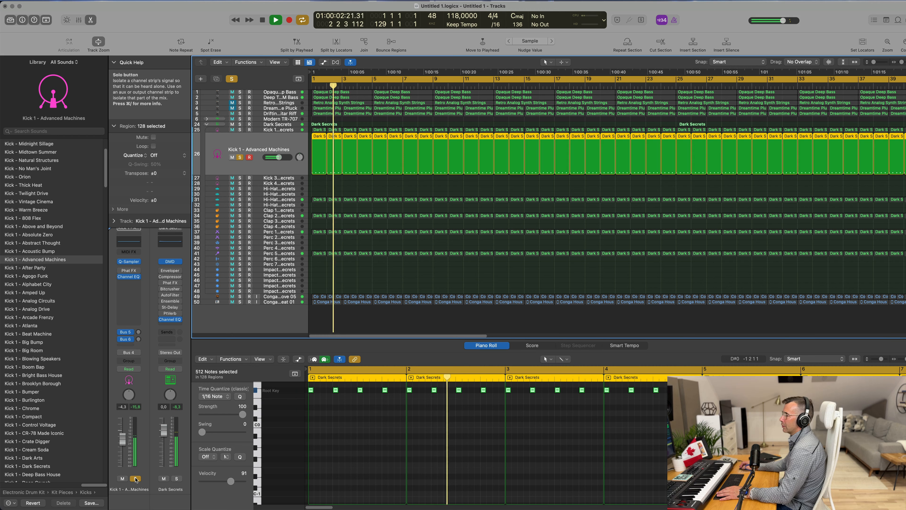
click(135, 478)
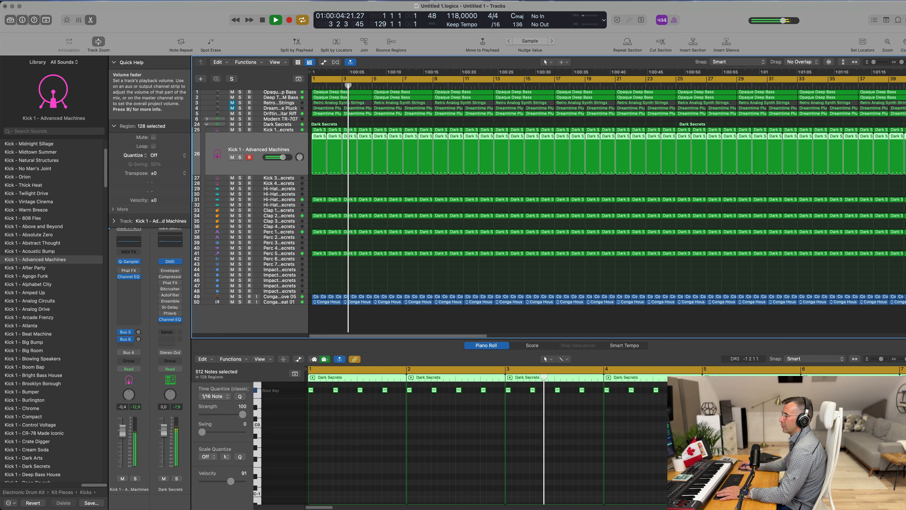
Step: Lower the kick channel's volume fader to about -5.2 dB and restart playback from the beginning
drag(123, 434, 122, 438)
key(space)
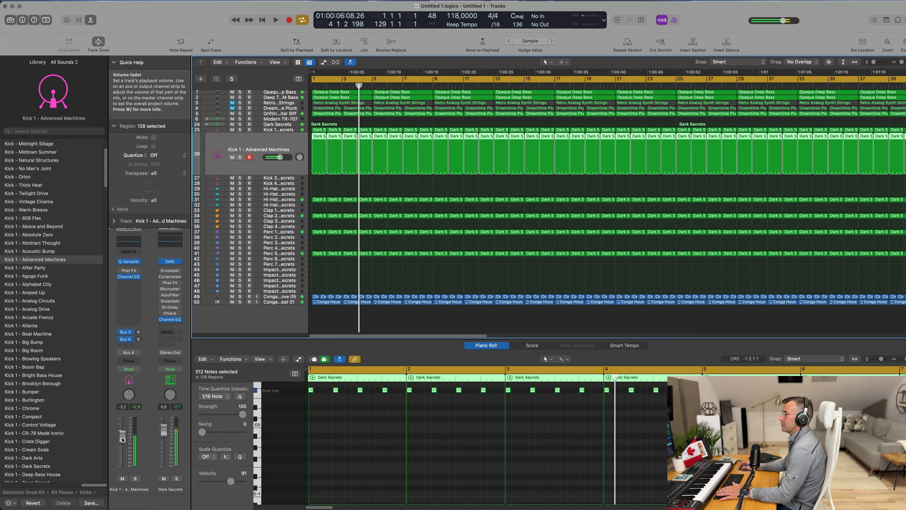
key(Return)
key(space)
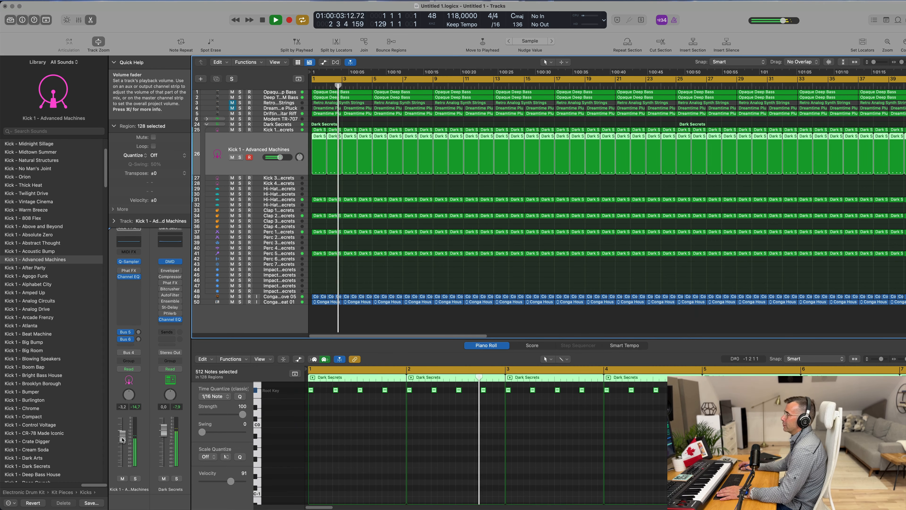
key(Return)
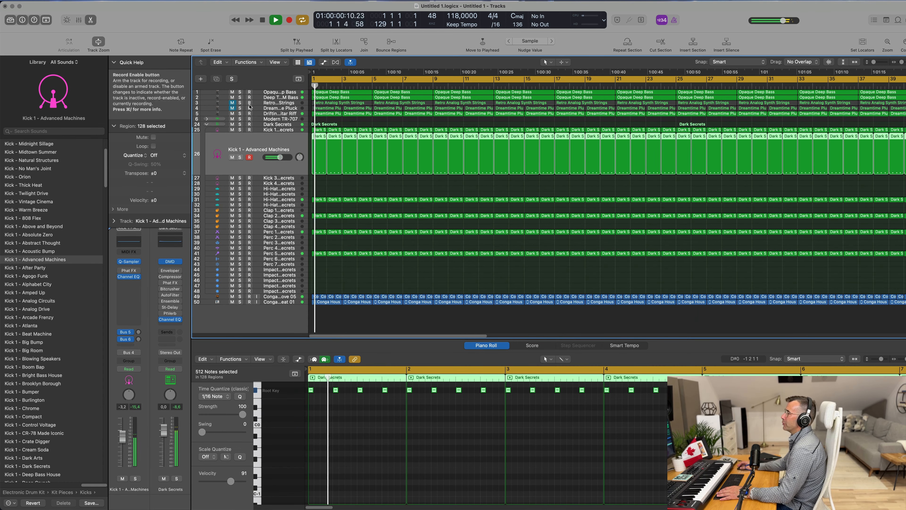
Step: Select the Drifting Guitar Riff track, briefly solo it, then mute it
click(266, 113)
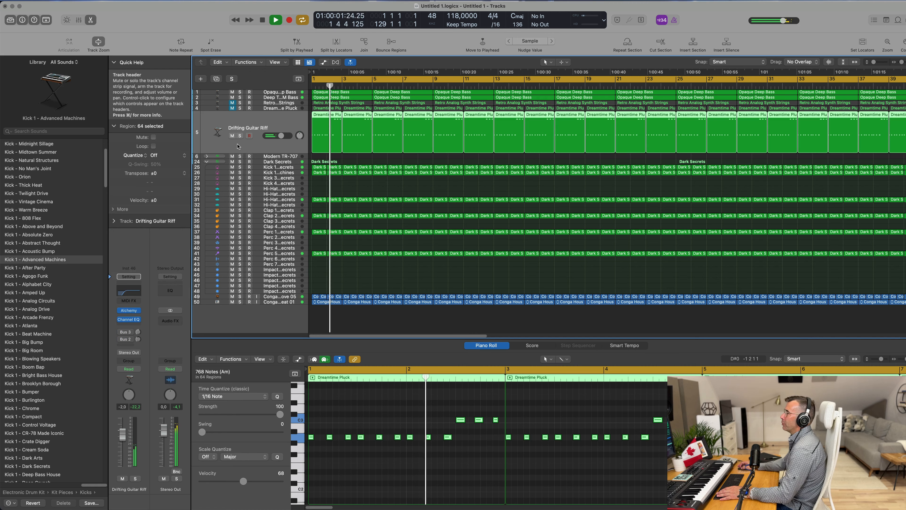
click(239, 136)
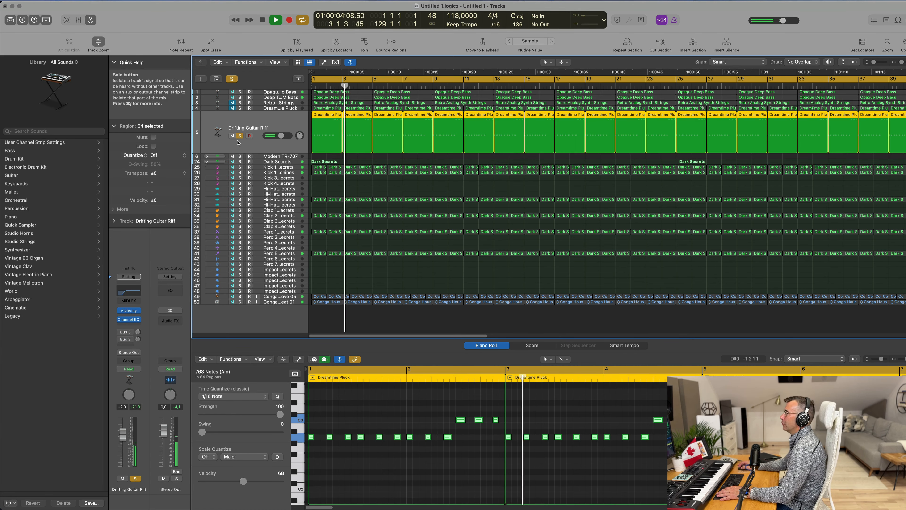
click(240, 136)
click(231, 136)
key(Return)
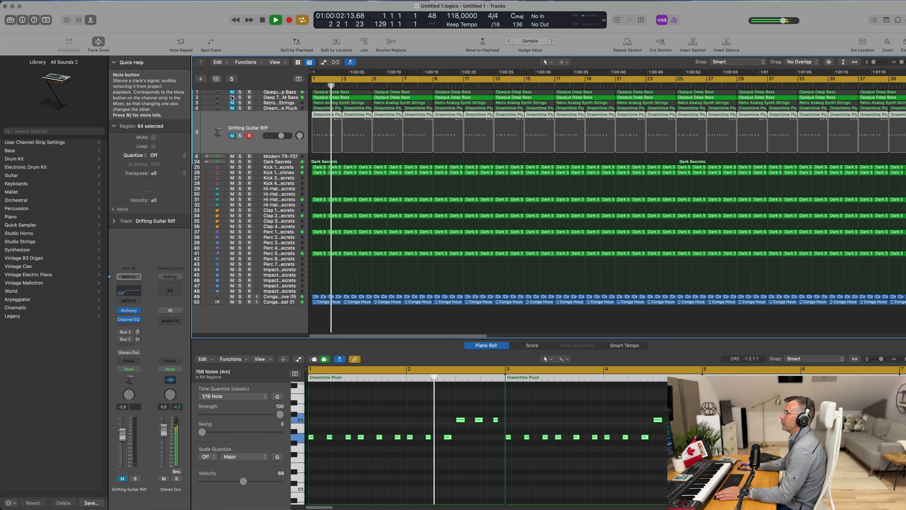
Step: Select the Dreamtime Pluck and Retro Analog Synth Strings tracks and listen to the strings from the start
click(285, 108)
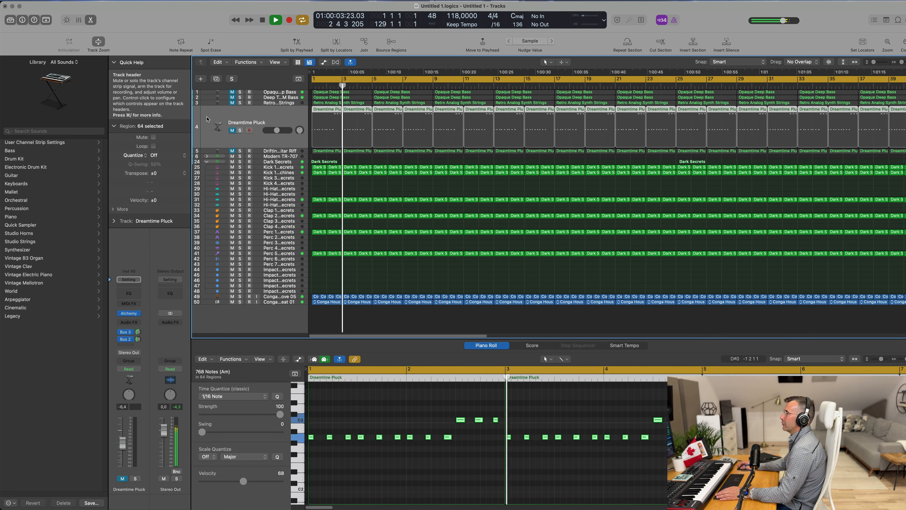
click(286, 103)
click(232, 124)
key(space)
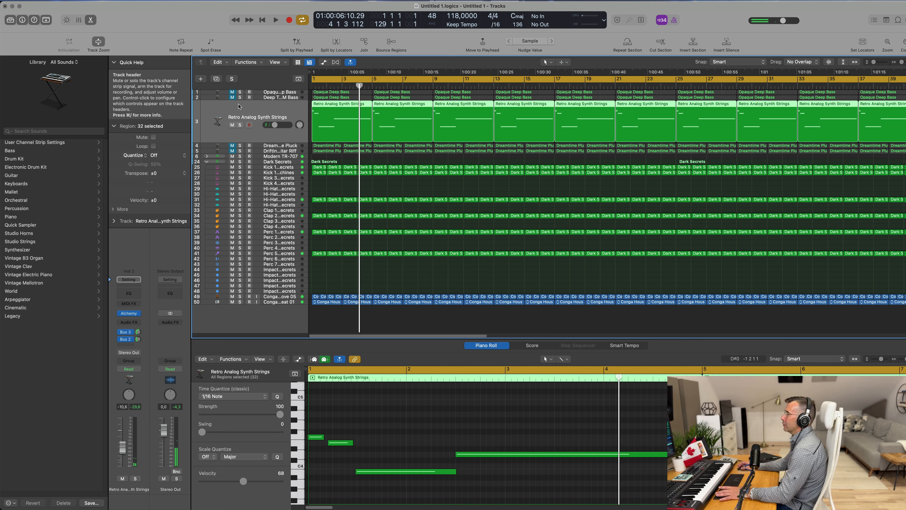
key(space)
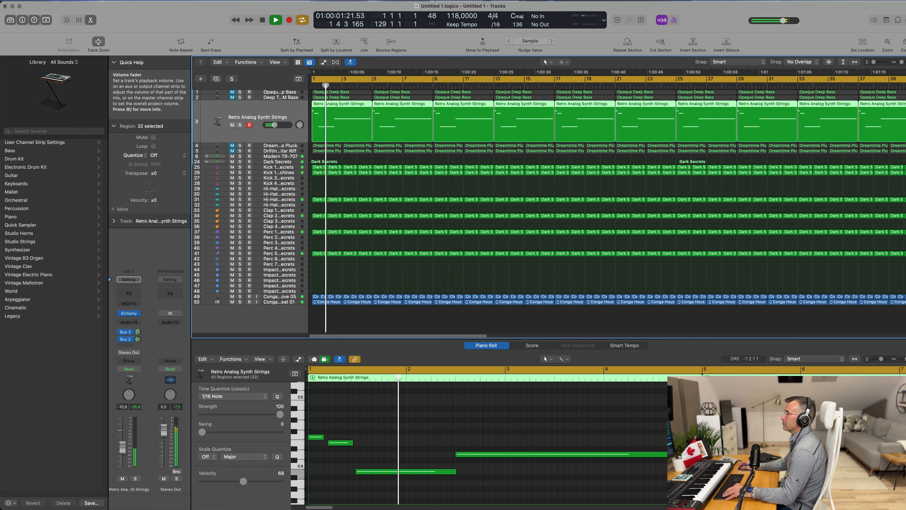
scroll(354, 146, up, 4)
scroll(374, 154, right, 5)
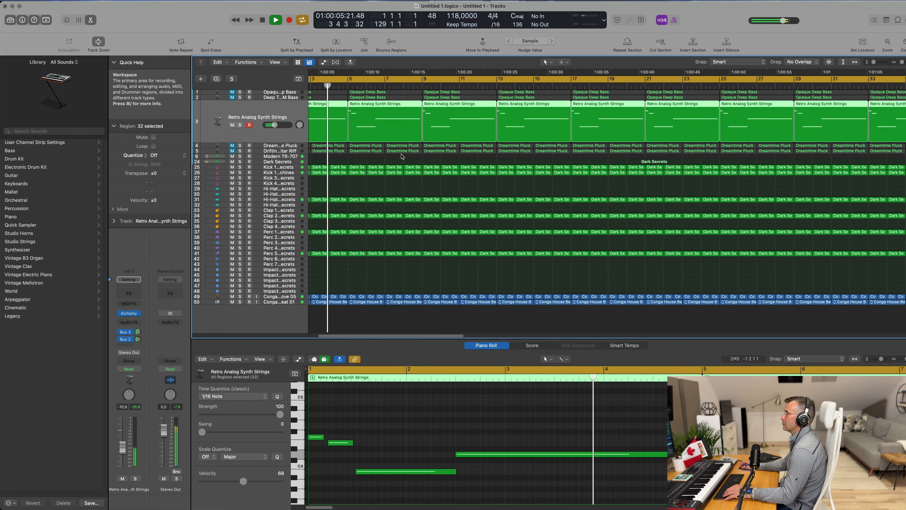
scroll(399, 159, left, 5)
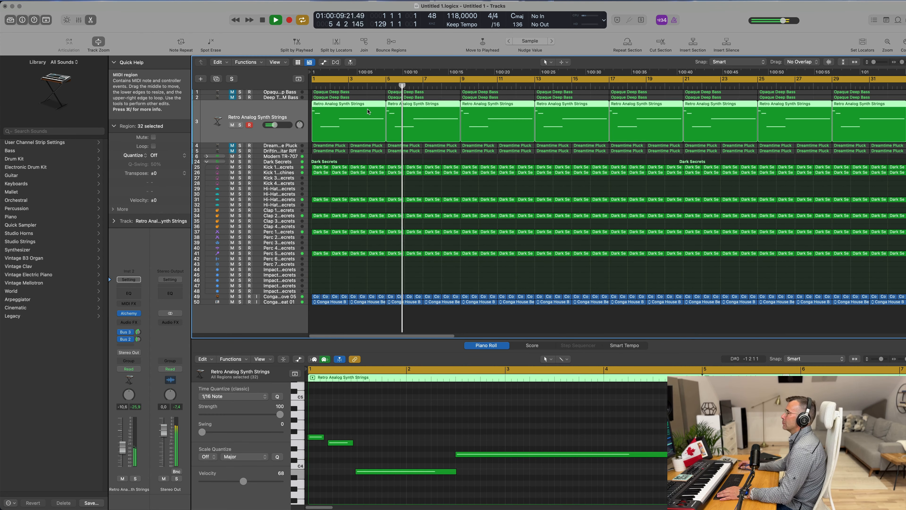
key(Return)
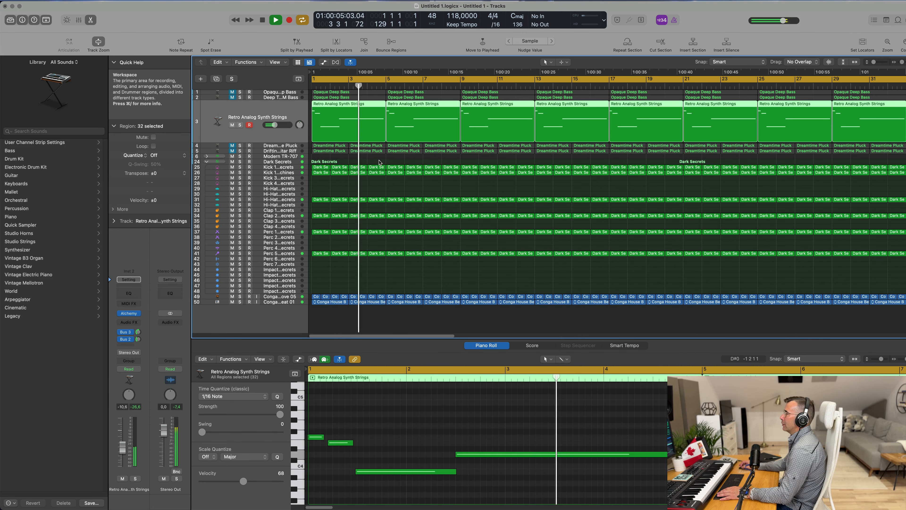
Step: Open the Retro Analog Synth Strings notes in the Piano Roll and delete the short opening note
key(e)
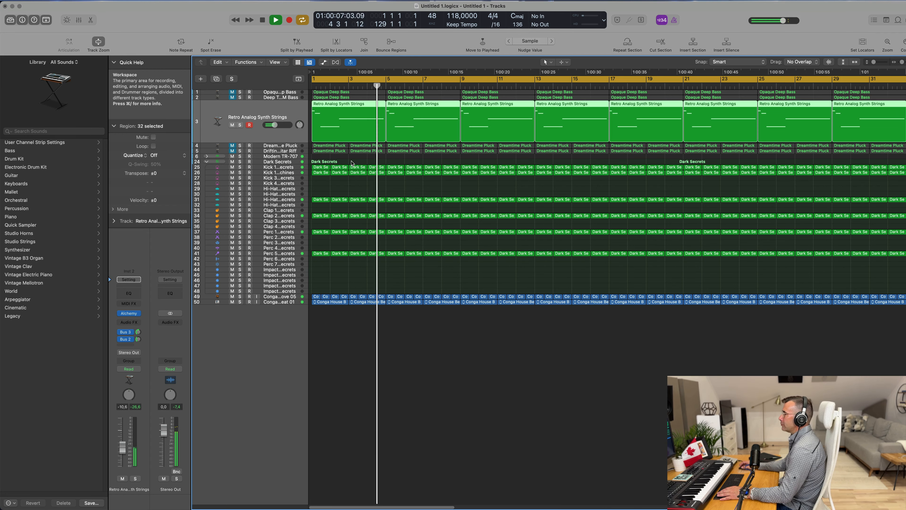
key(e)
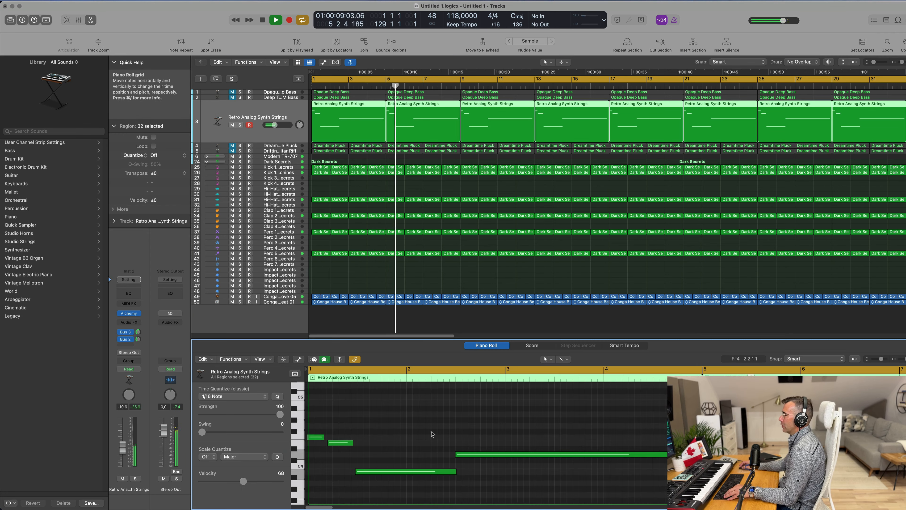
scroll(420, 429, down, 1)
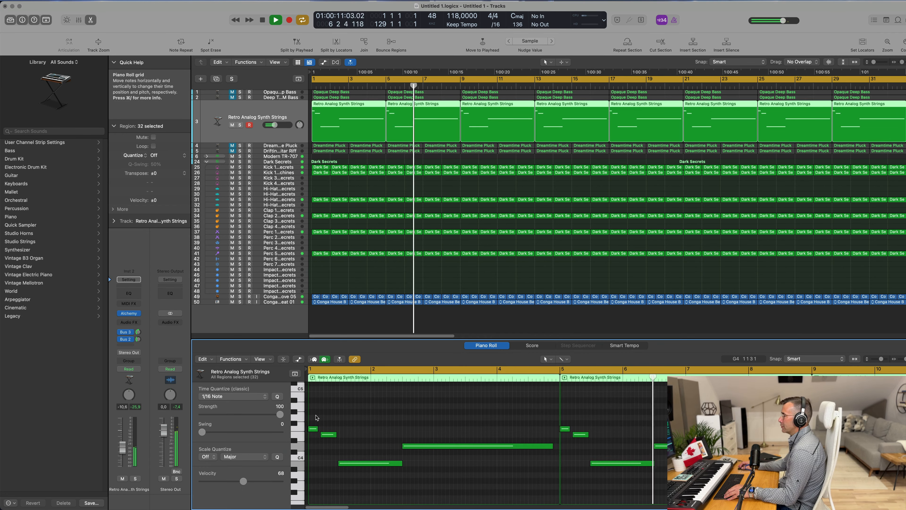
drag(316, 415, 302, 429)
key(Delete)
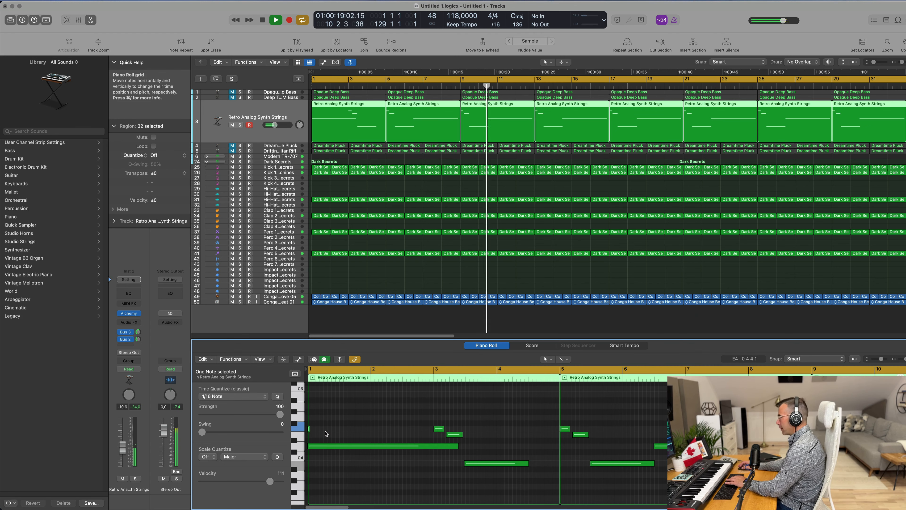
Step: Shorten the long D4 strings note so it ends about two bars in, just before bar 3
drag(458, 446, 432, 447)
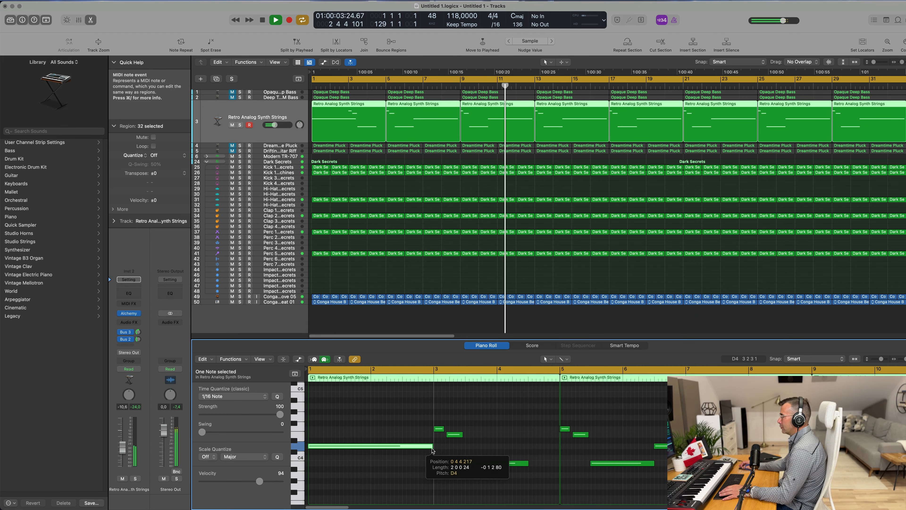
click(525, 465)
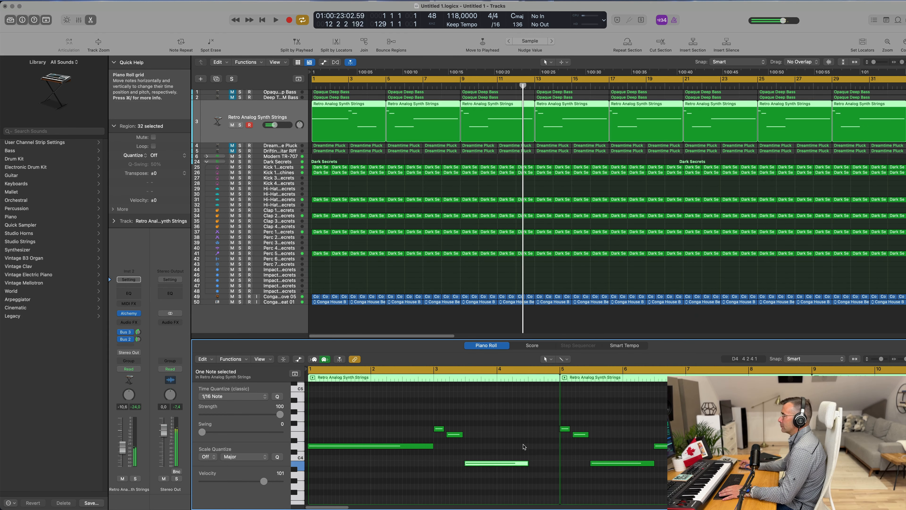
key(super+a)
click(368, 407)
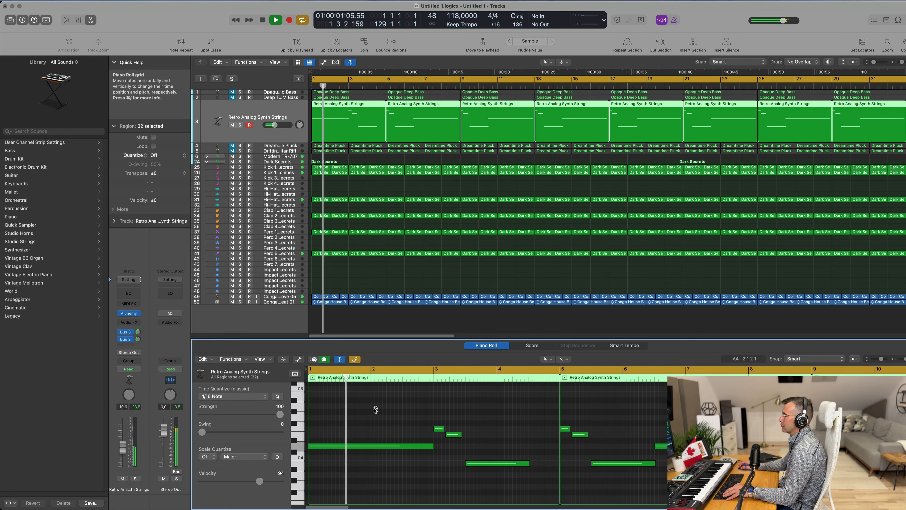
Step: Reposition one of the short strings notes in the Piano Roll while the strings play back
scroll(374, 409, up, 3)
scroll(376, 410, down, 3)
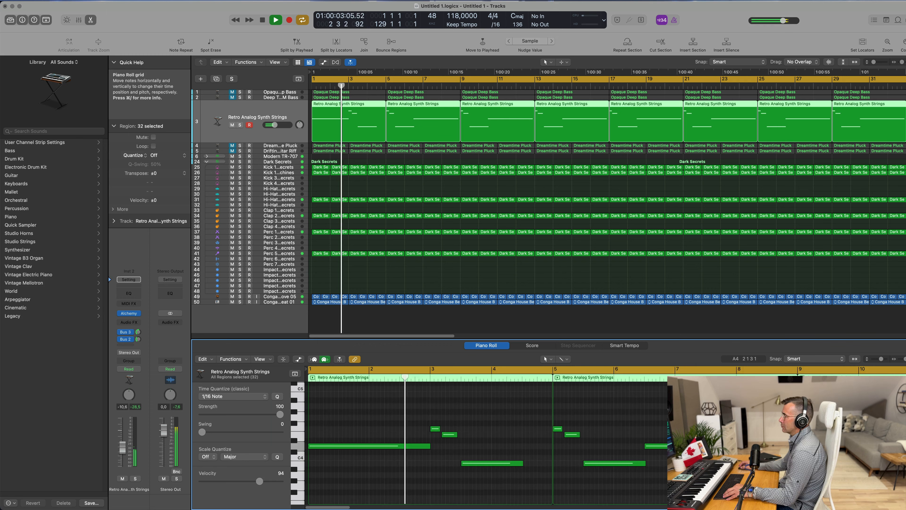
scroll(377, 411, down, 2)
scroll(377, 414, up, 1)
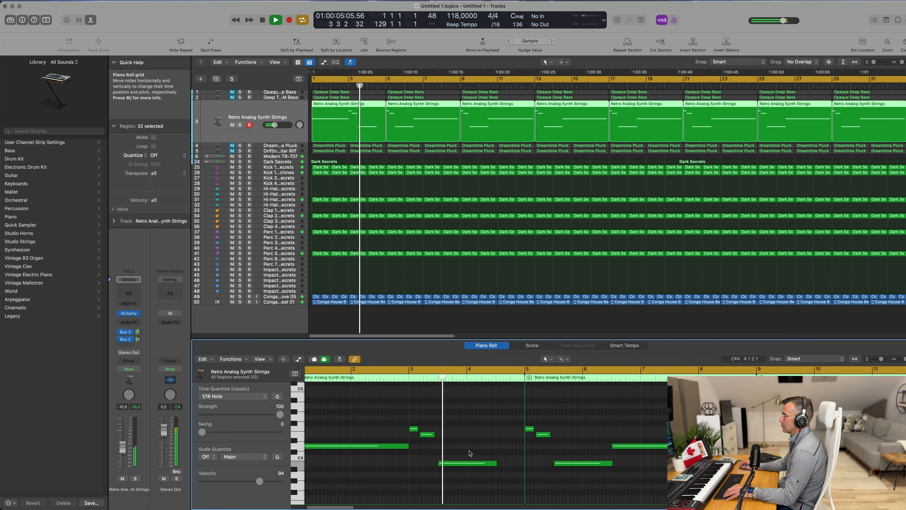
drag(427, 435, 421, 428)
key(space)
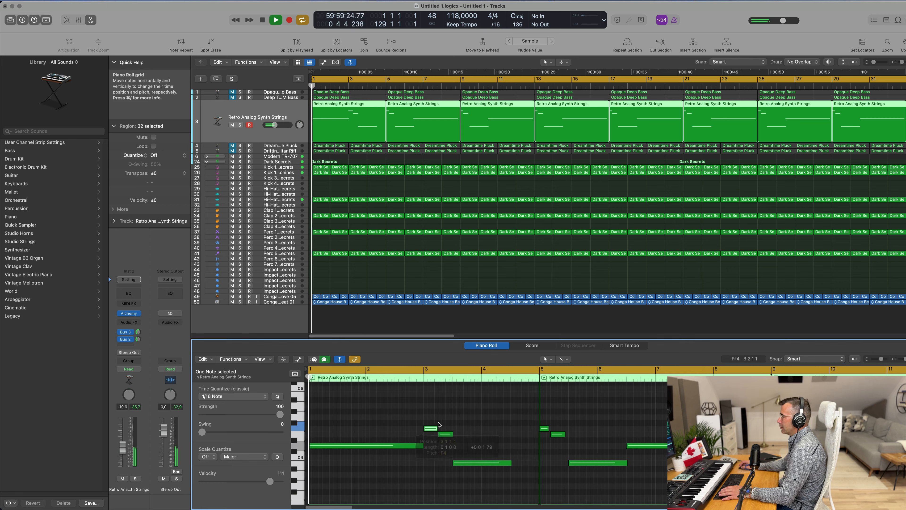
Step: Lengthen the low strings note to about one and a half bars, ending just before bar 5
scroll(441, 444, down, 1)
click(496, 463)
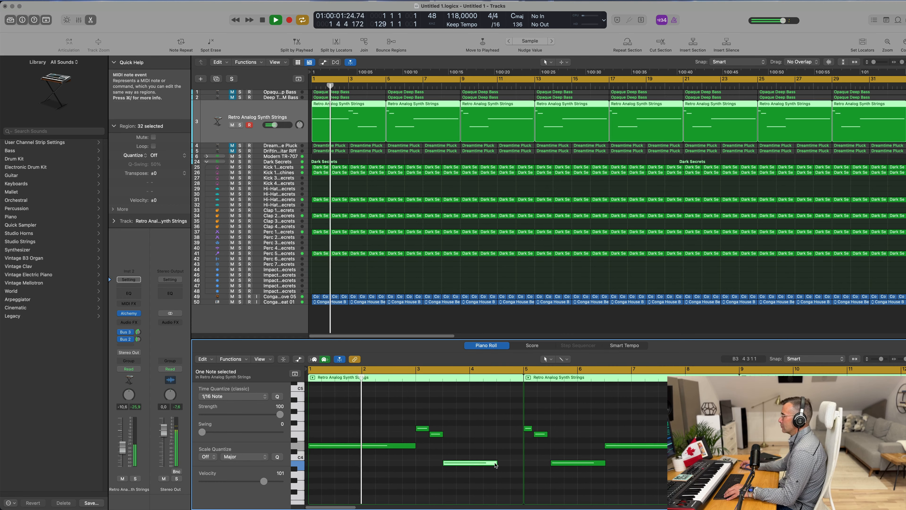
drag(496, 463, 519, 463)
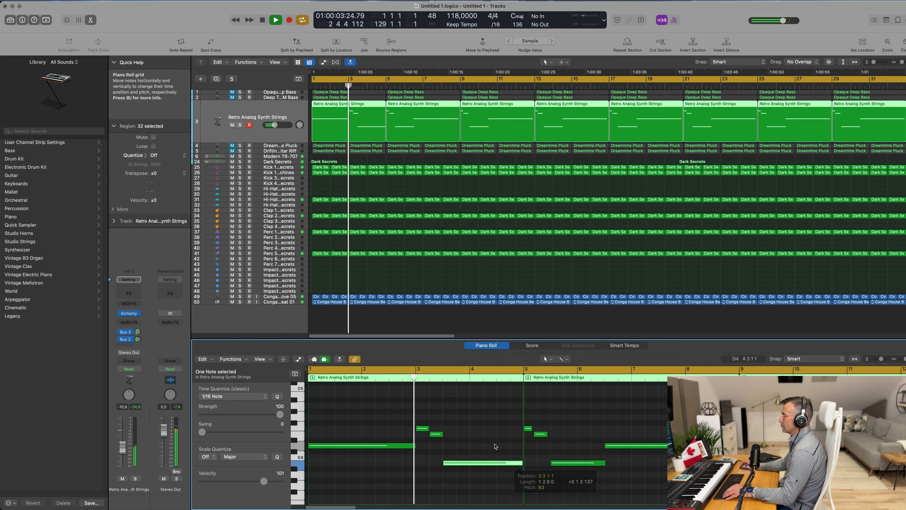
Step: Select all Retro Analog Synth Strings regions after the first one and delete them
scroll(367, 422, down, 1)
scroll(367, 422, down, 1)
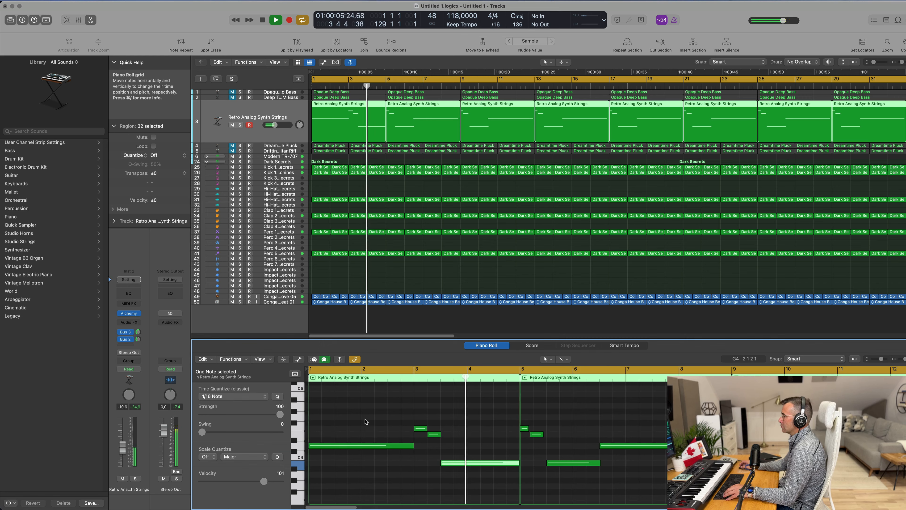
key(Return)
scroll(410, 176, down, 2)
scroll(411, 176, down, 3)
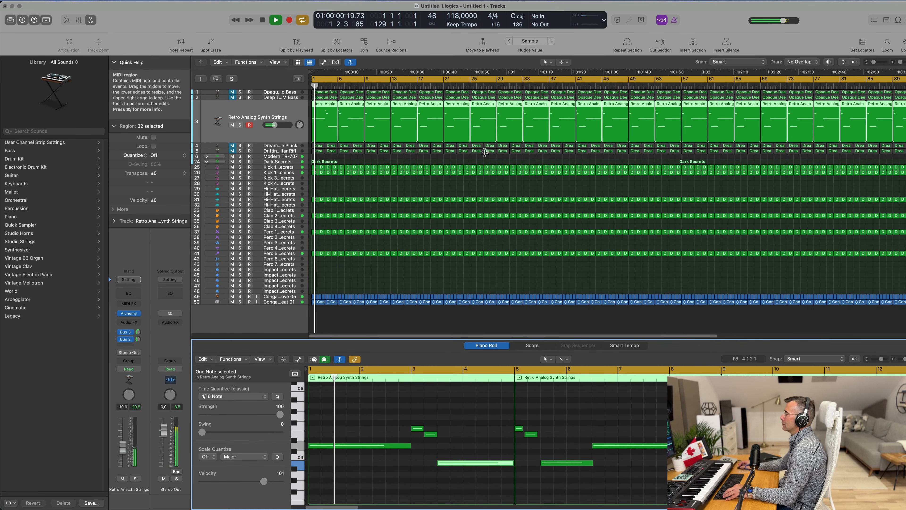
click(435, 189)
scroll(474, 174, down, 1)
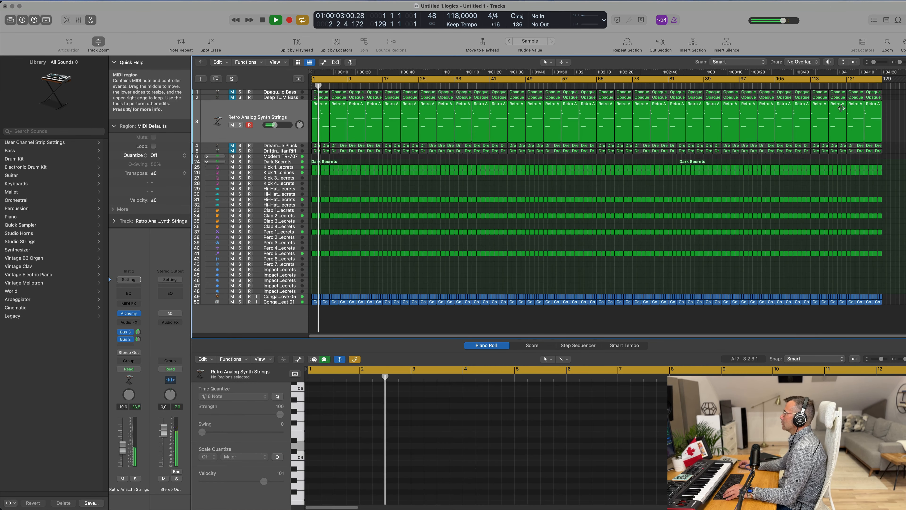
drag(895, 115, 333, 137)
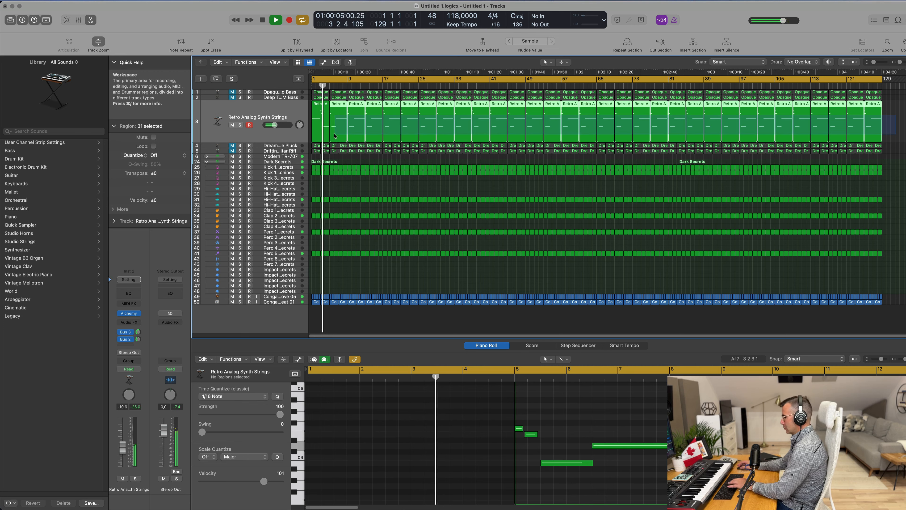
key(Delete)
Step: Repeat the edited first strings region several times to fill the arrangement again
click(326, 126)
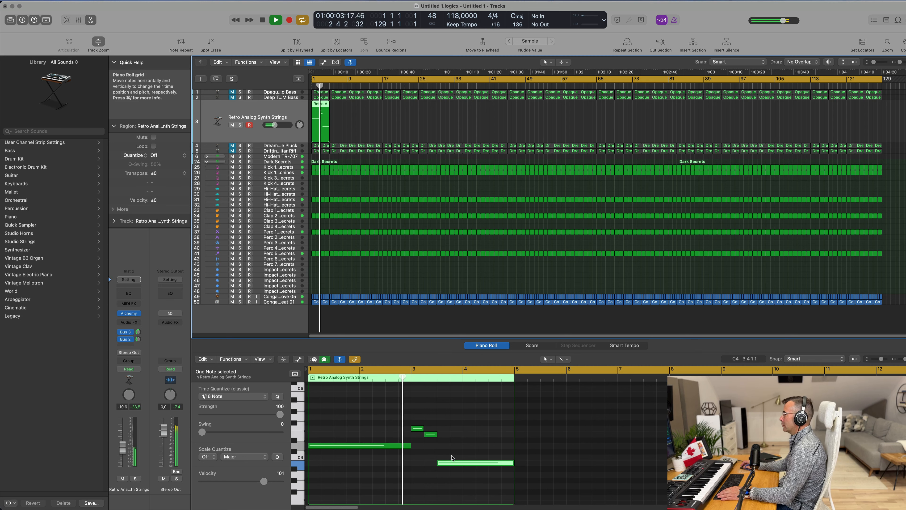
click(368, 123)
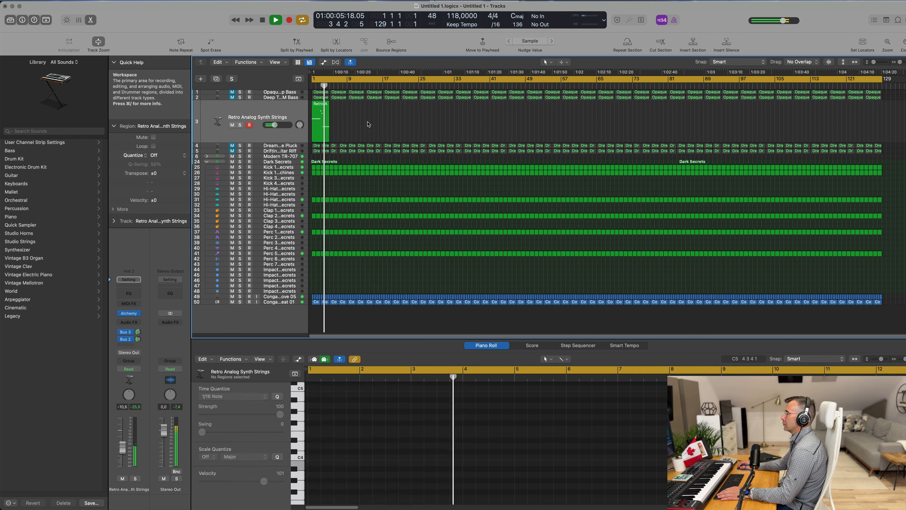
click(318, 131)
key(Return)
key(super+r)
key(super+r)
key(super+r)
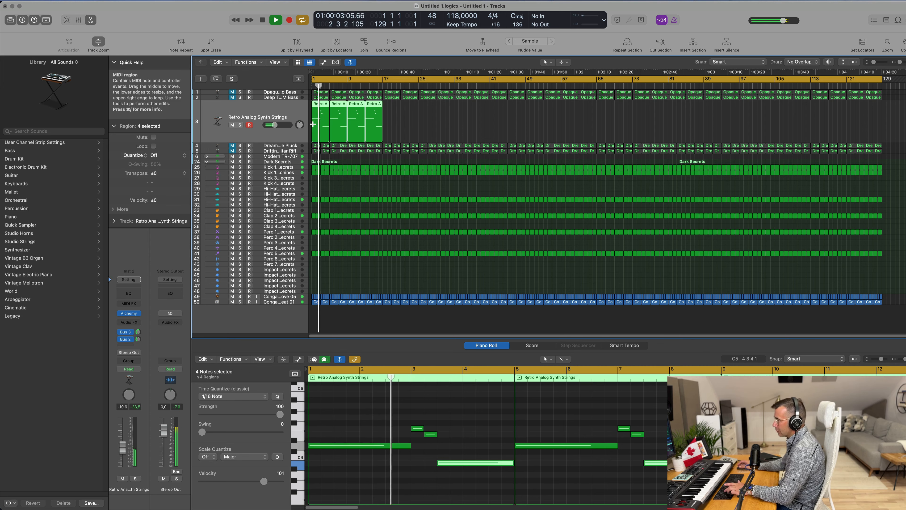
key(super+r)
key(super+r)
key(super+r)
key(super+r)
key(super+r)
key(super+r)
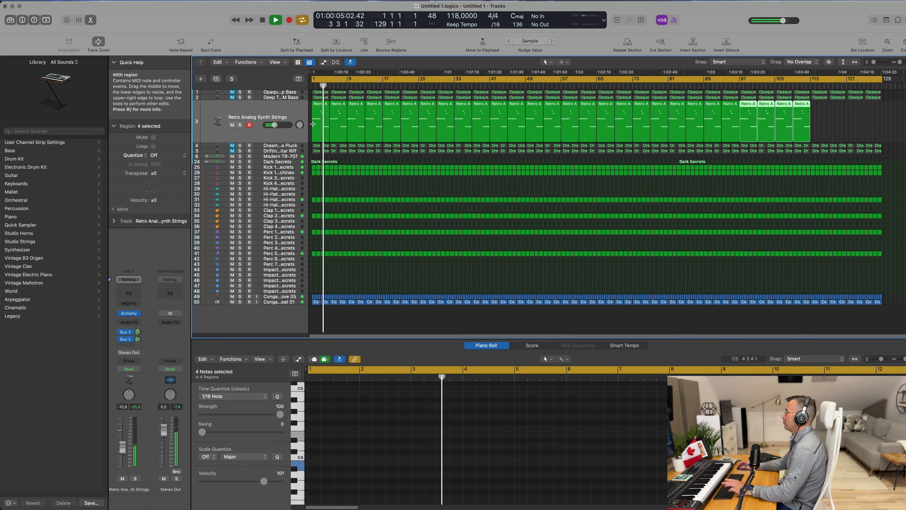
key(super+r)
Step: Duplicate the strings track and place a copy of its first region on the new track
click(258, 111)
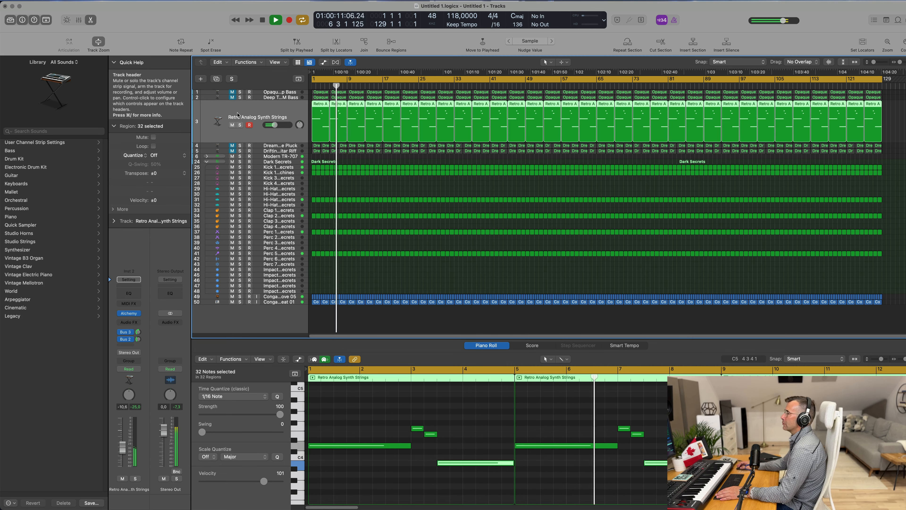
key(super+d)
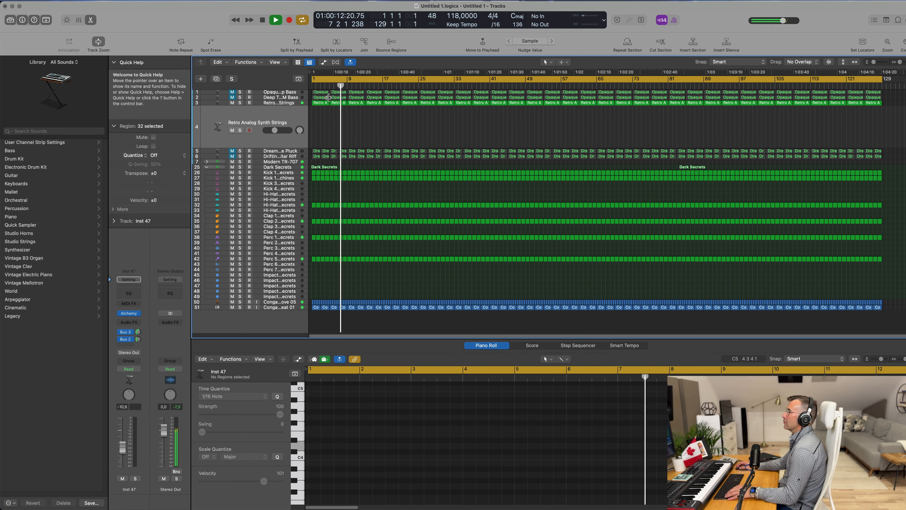
click(318, 104)
drag(319, 104, 276, 117)
key(space)
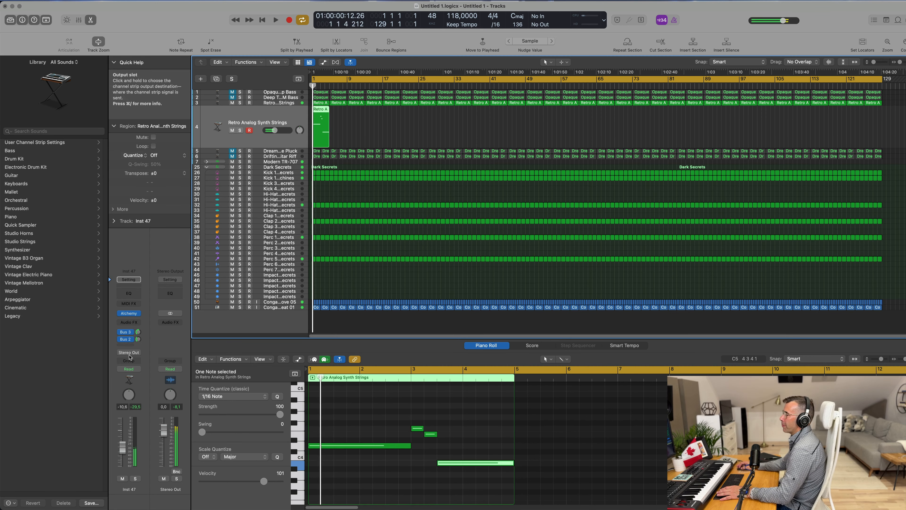
Step: Open the new track's Alchemy and load the Deeper Emotion preset from the Vocal subcategory
click(130, 314)
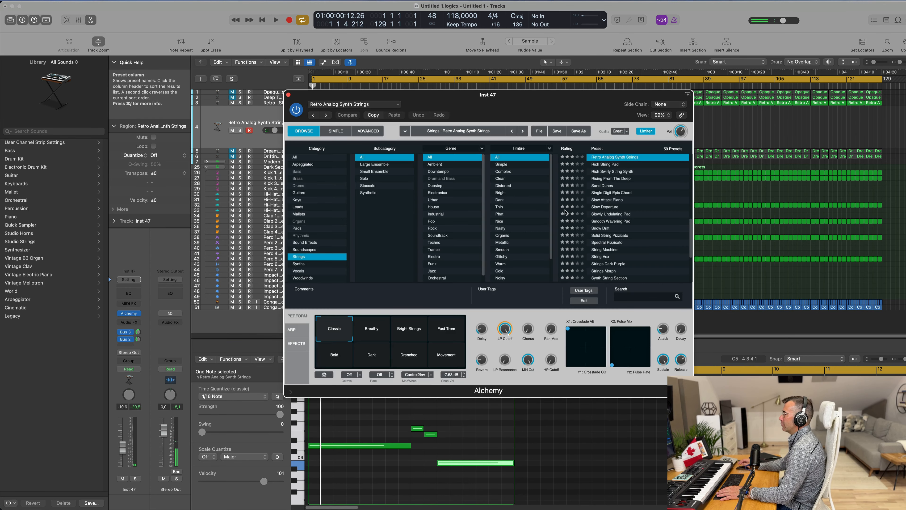
click(303, 158)
scroll(400, 195, down, 5)
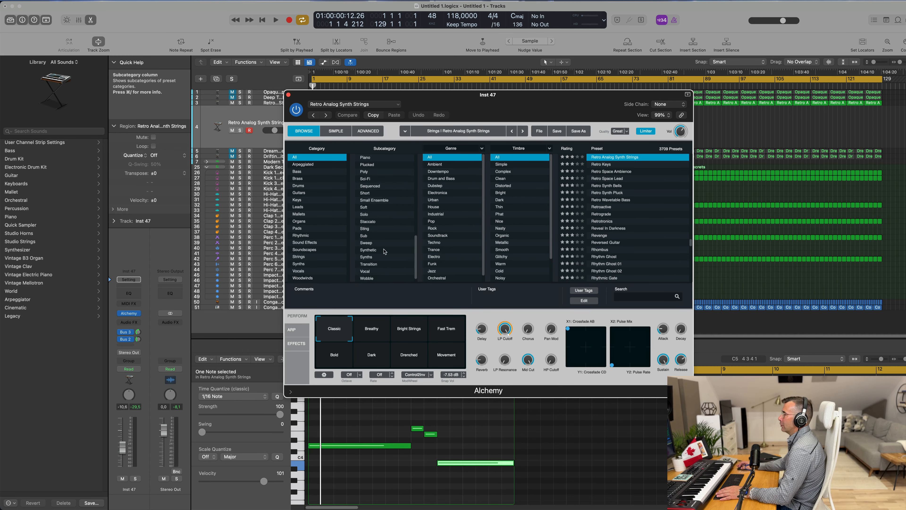
click(372, 272)
scroll(633, 203, down, 10)
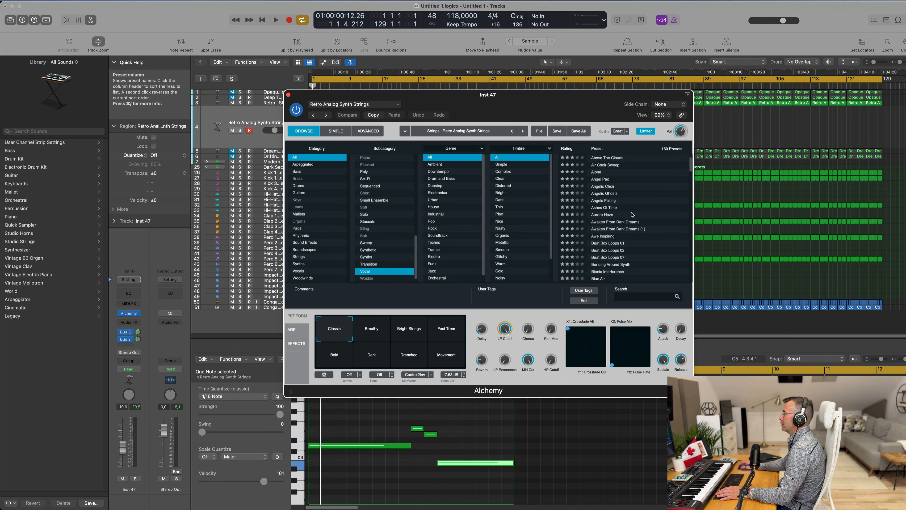
scroll(638, 215, down, 1)
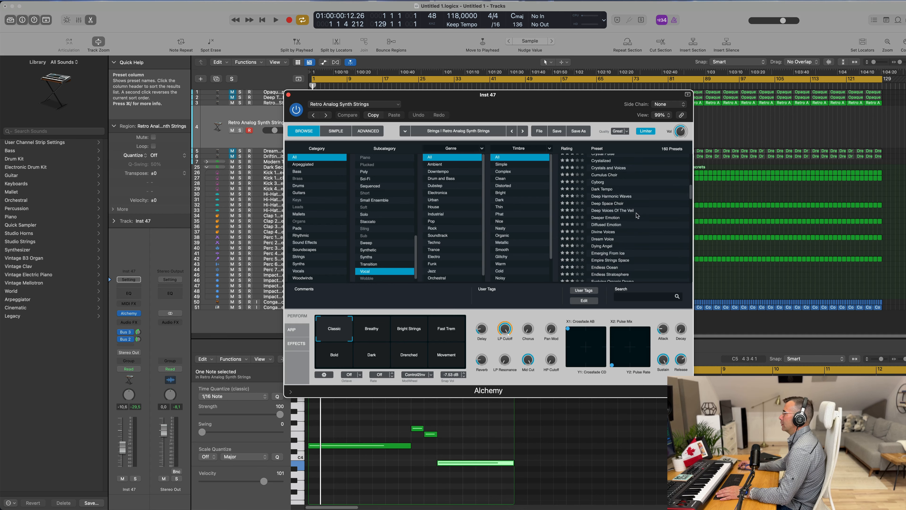
click(615, 220)
drag(555, 99, 631, 130)
key(space)
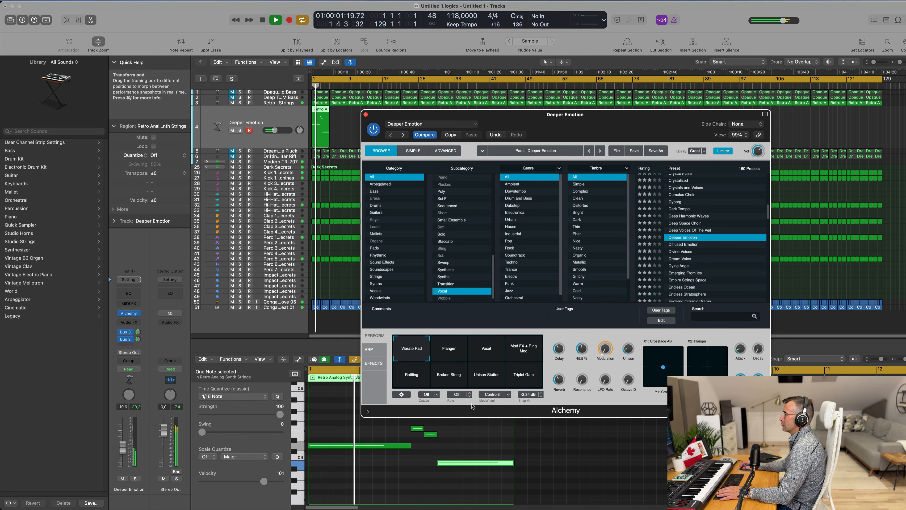
Step: Move the two short notes of the new track's region down to lower pitches
key(Return)
drag(418, 427, 463, 474)
drag(425, 427, 468, 488)
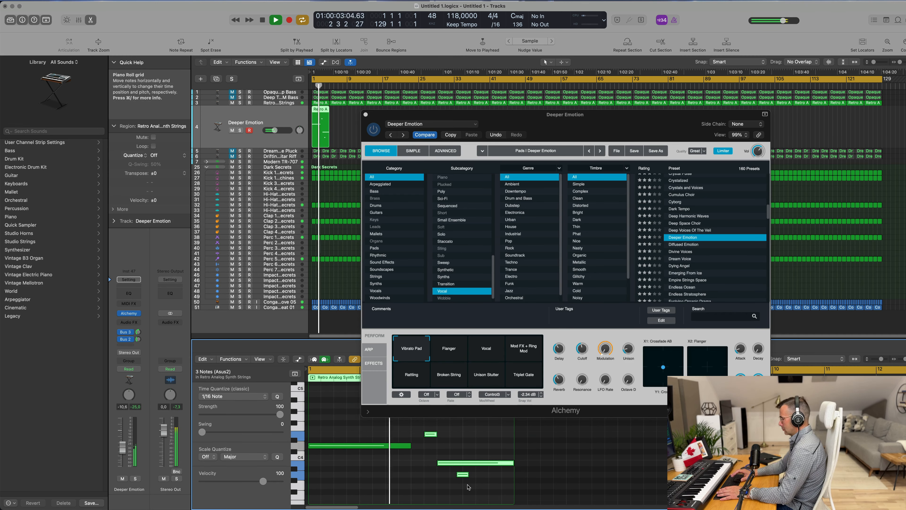
key(space)
drag(622, 120, 626, 79)
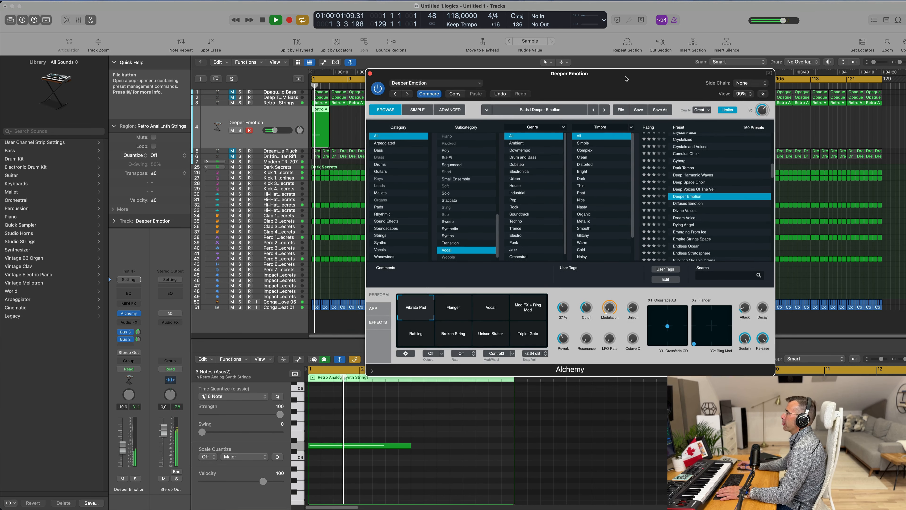
Step: Audition performance snapshots and several Vocal presets, loading Fairy Phrases on the new track
click(462, 313)
click(491, 314)
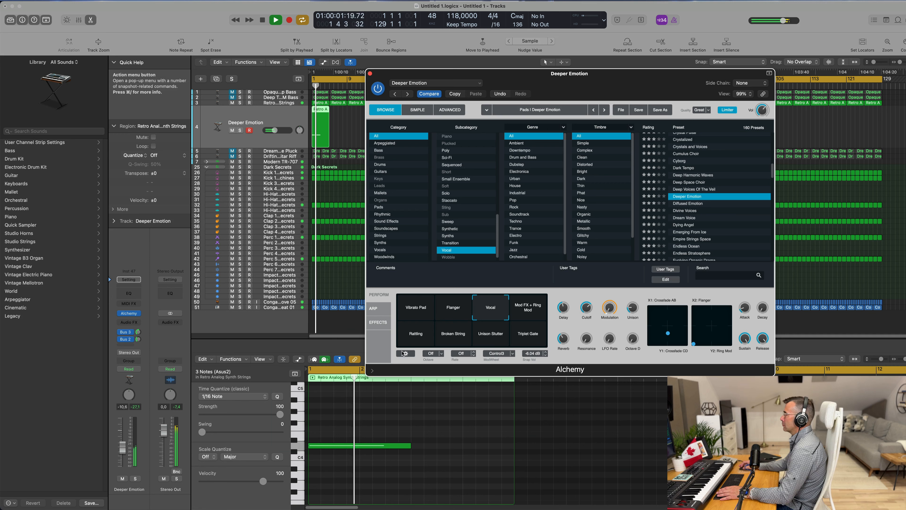
click(692, 203)
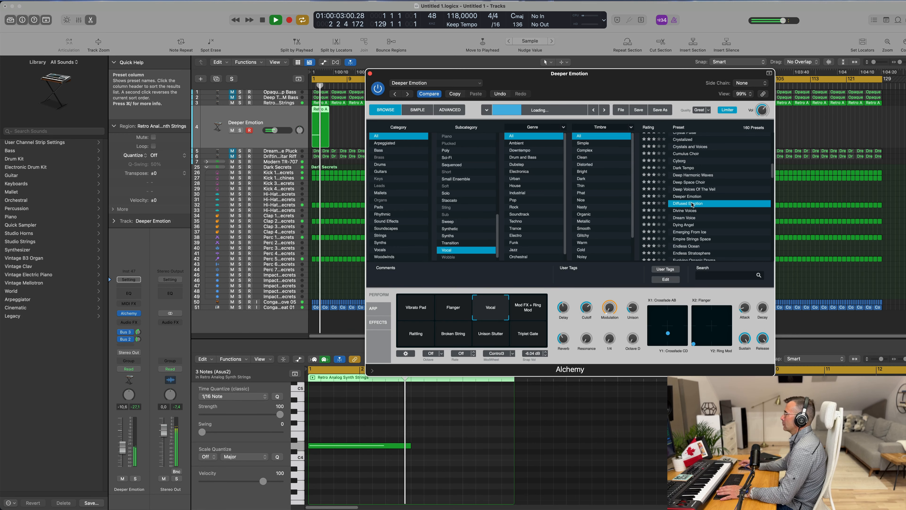
click(695, 211)
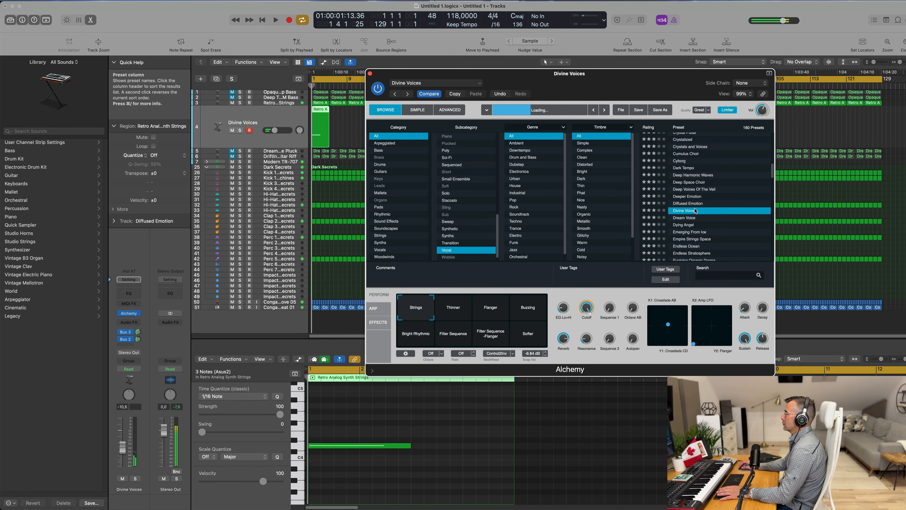
scroll(725, 204, down, 2)
click(699, 204)
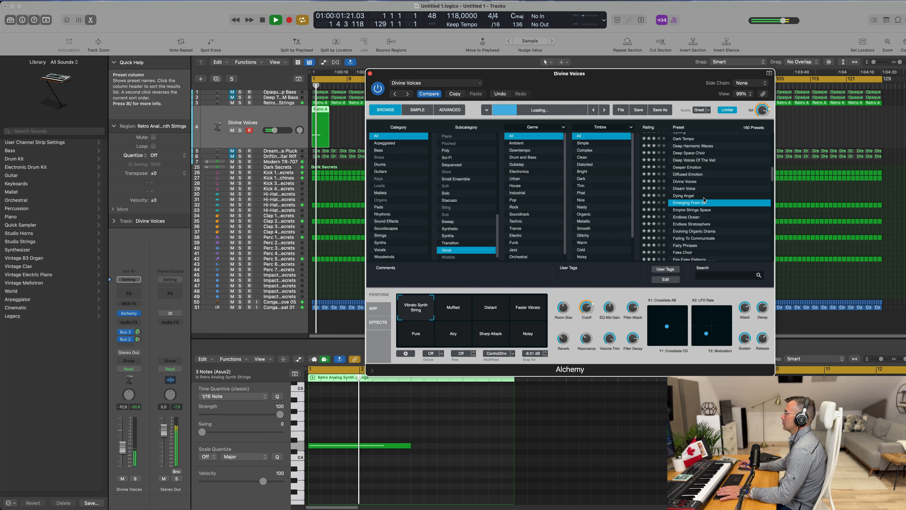
scroll(723, 194, down, 3)
scroll(724, 195, down, 2)
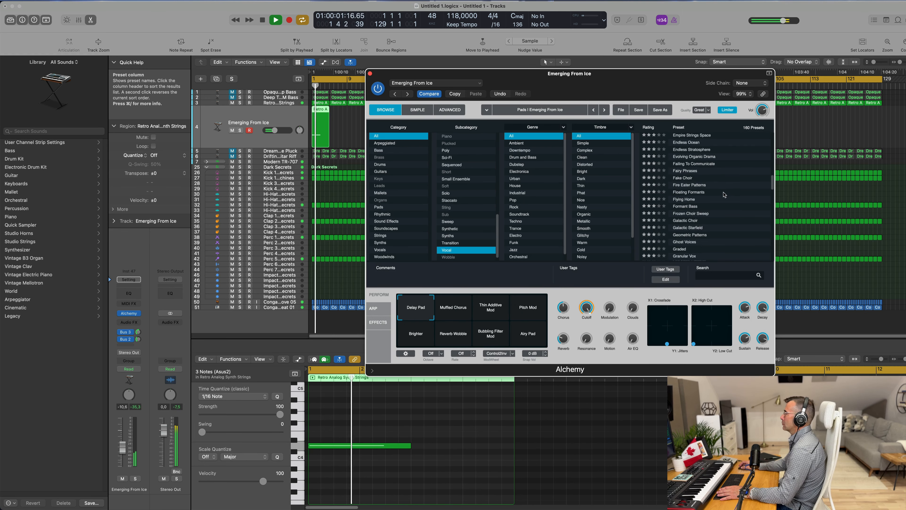
click(701, 174)
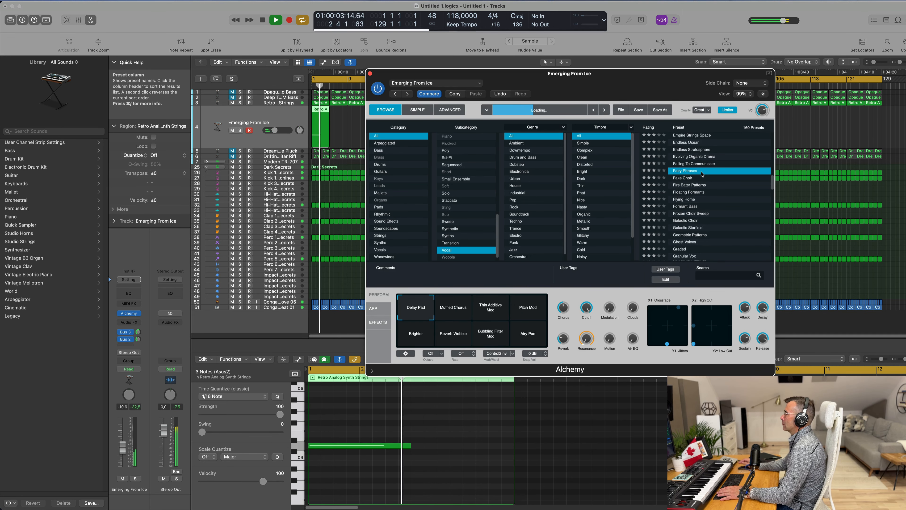
Step: Delete the long low note from the new track's region
click(368, 445)
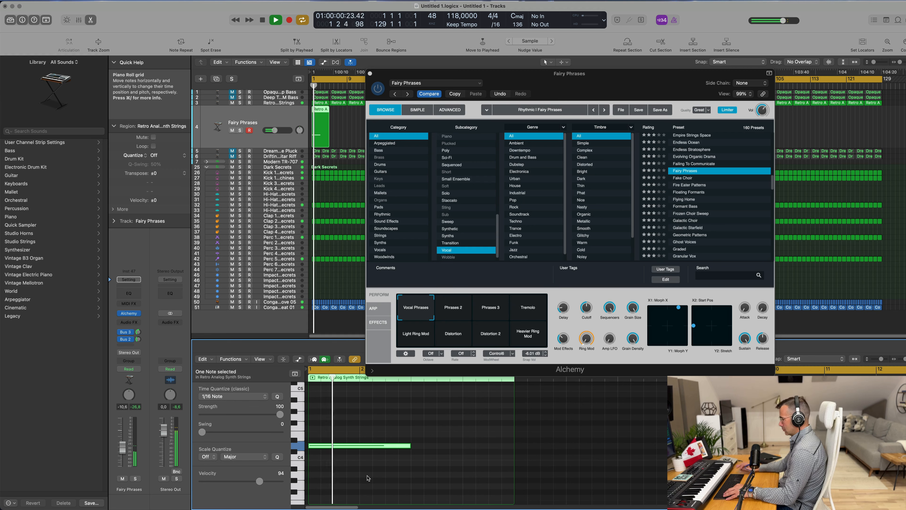
key(Delete)
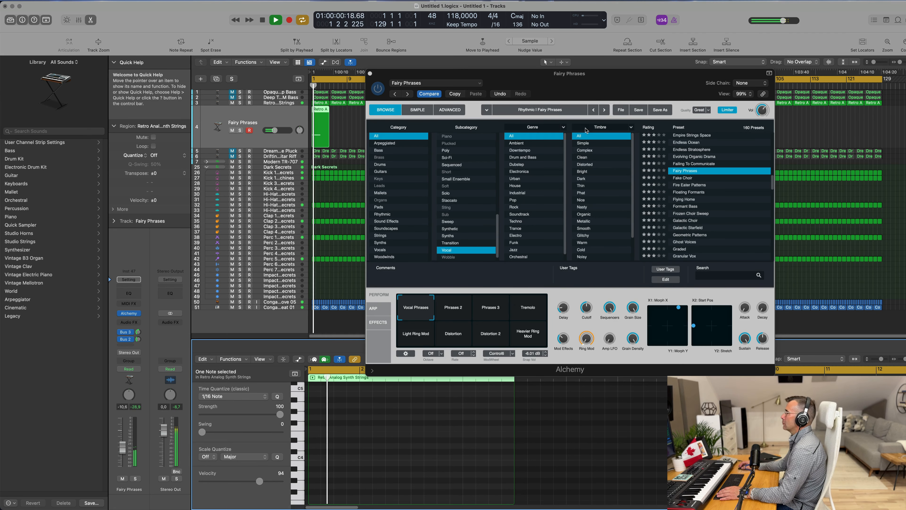
drag(641, 84, 639, 79)
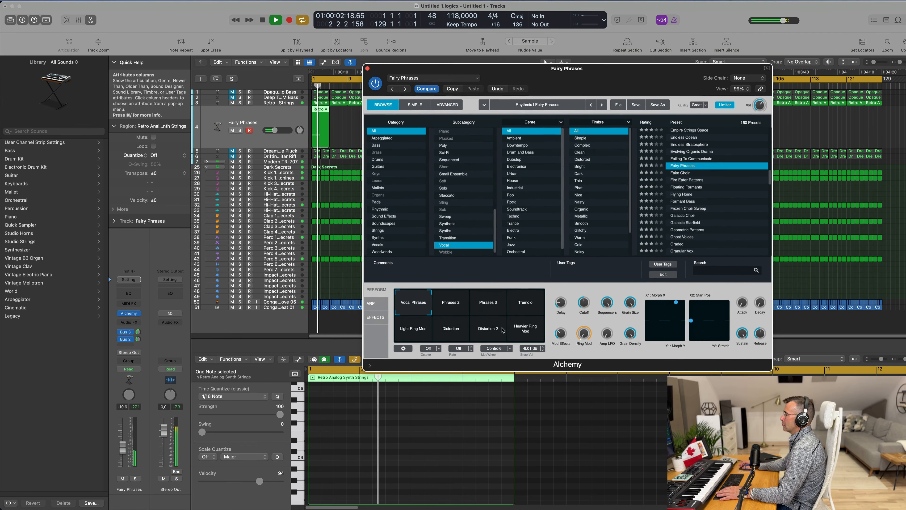
Step: Select the Phrases 2 performance snapshot in Alchemy
click(450, 311)
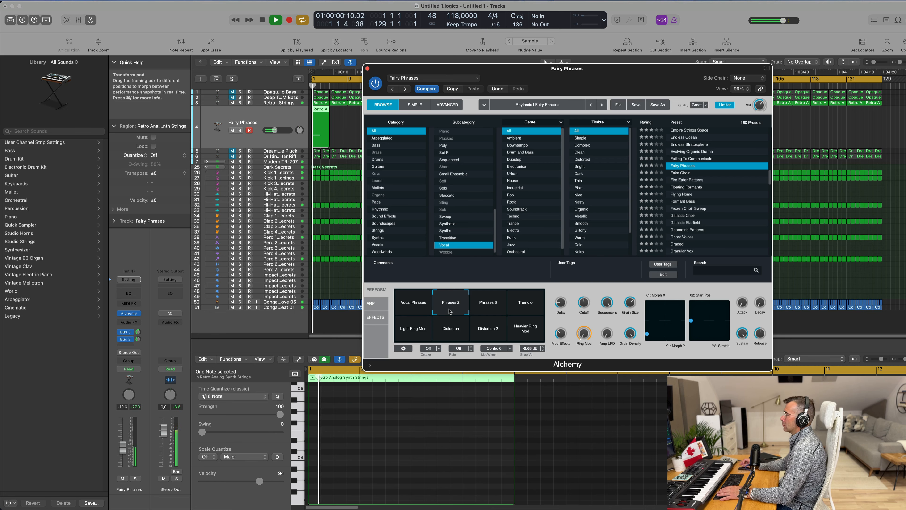
drag(463, 69, 485, 247)
click(354, 132)
key(Return)
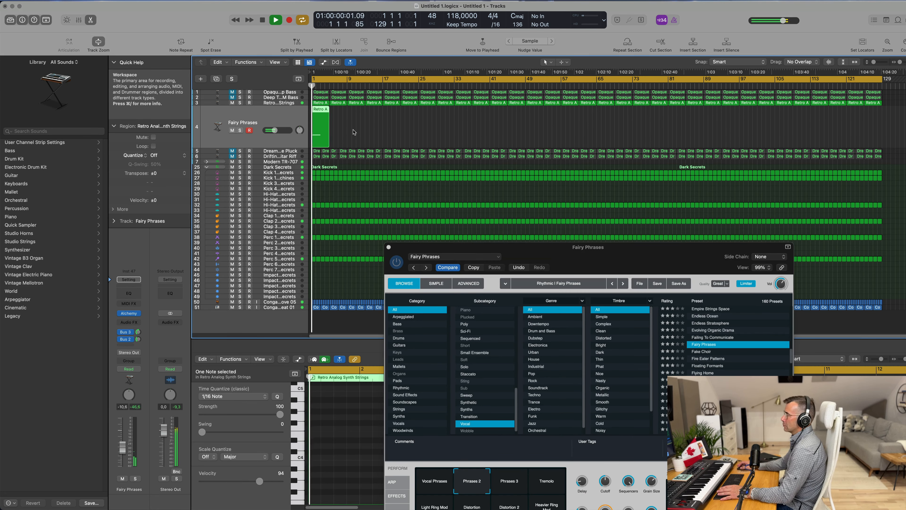
Step: Repeat the new track's region, then select both regions and repeat them to make four
key(super+r)
drag(363, 130, 319, 134)
key(super+r)
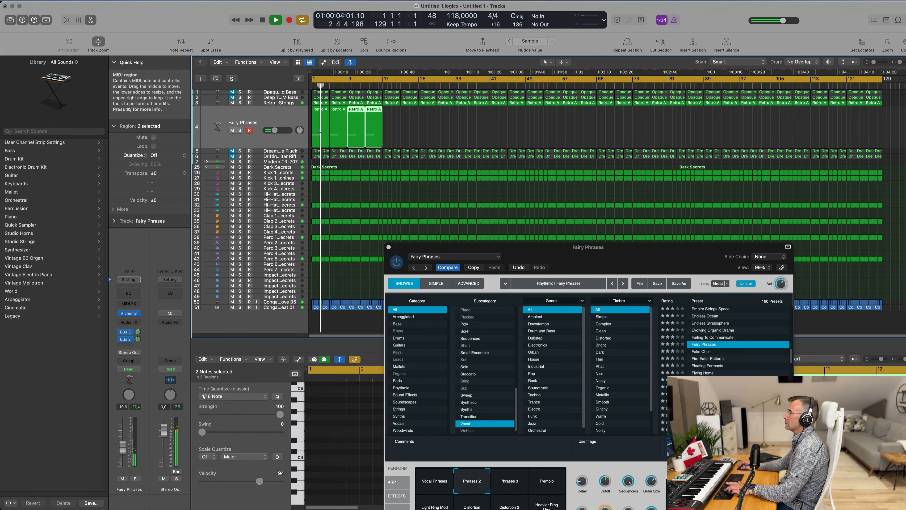
Step: Select all four Fairy Phrases regions and add a send from the Fairy Phrases track to Bus 9
drag(409, 126, 301, 133)
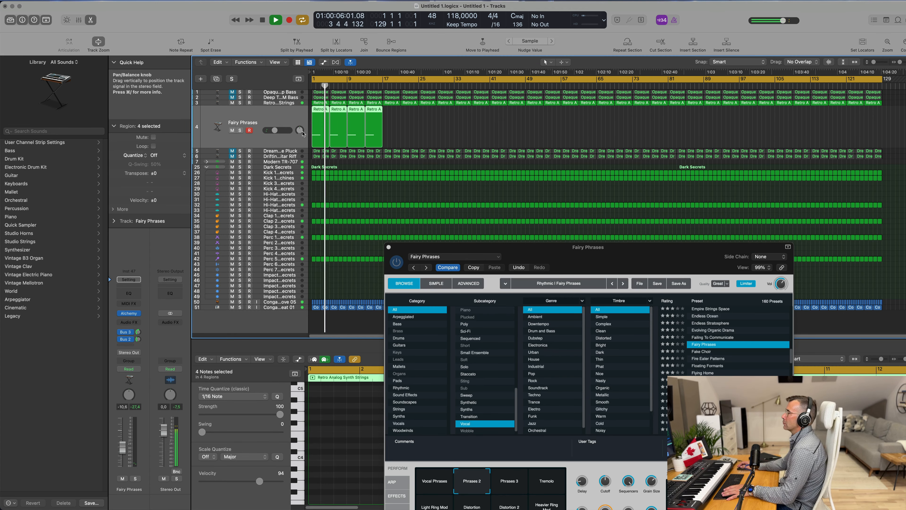
key(Return)
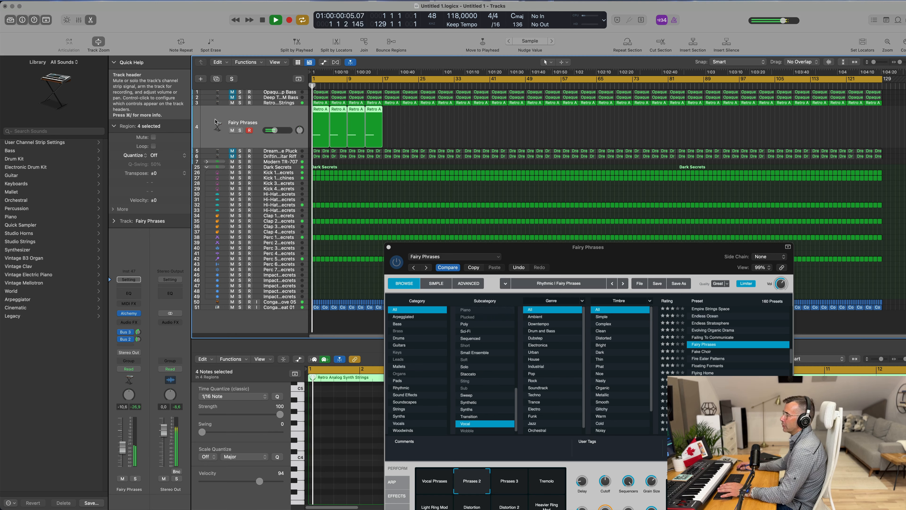
click(129, 345)
mouse_move(136, 357)
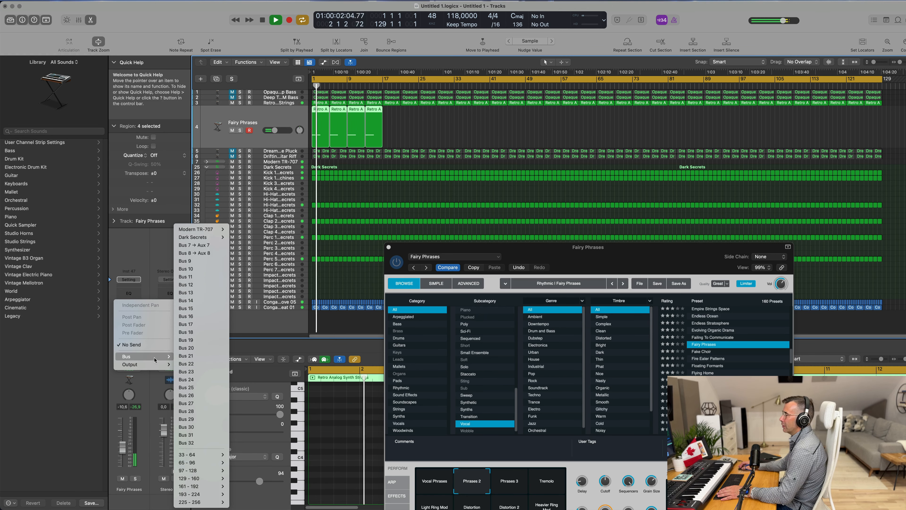
click(203, 261)
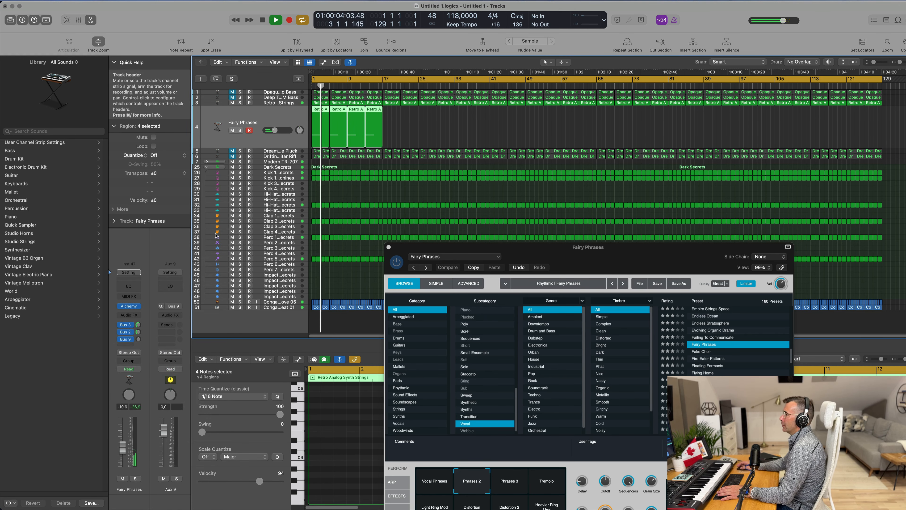
Step: Insert a stereo Delay Designer on the new Aux 9 channel
click(173, 315)
mouse_move(181, 357)
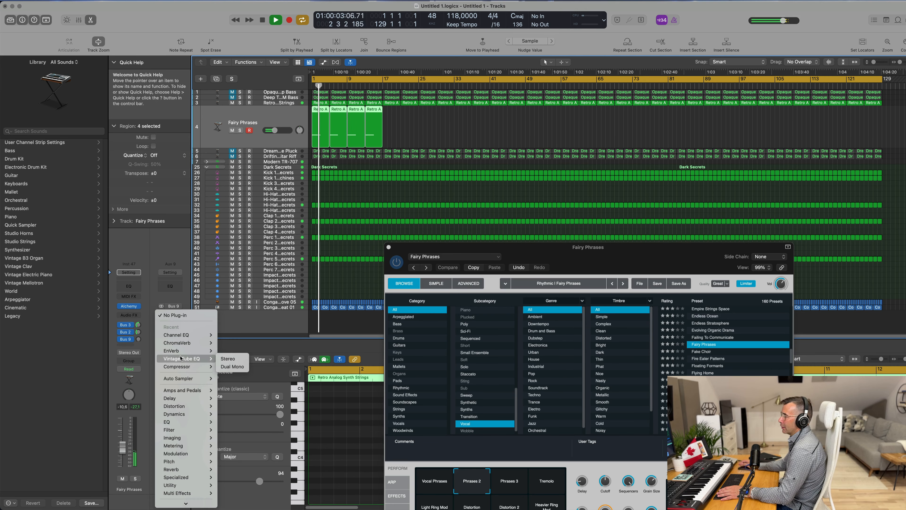
mouse_move(178, 398)
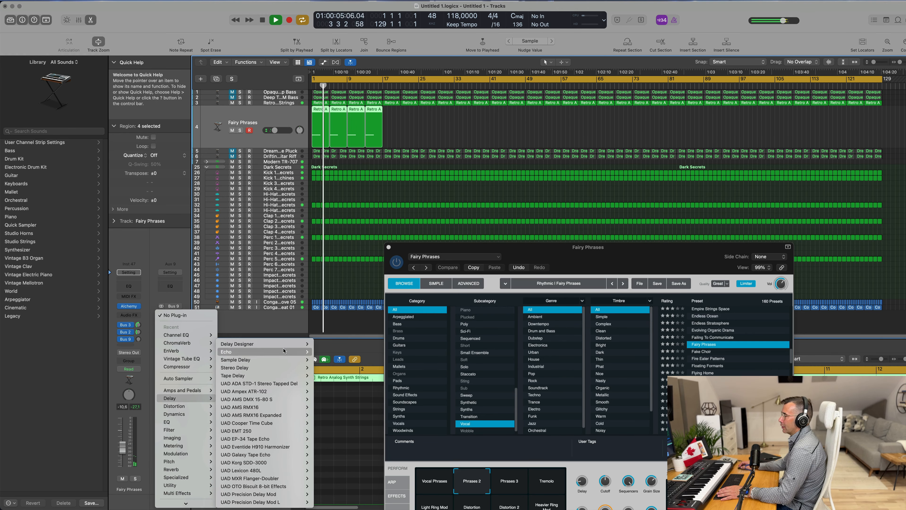
mouse_move(289, 347)
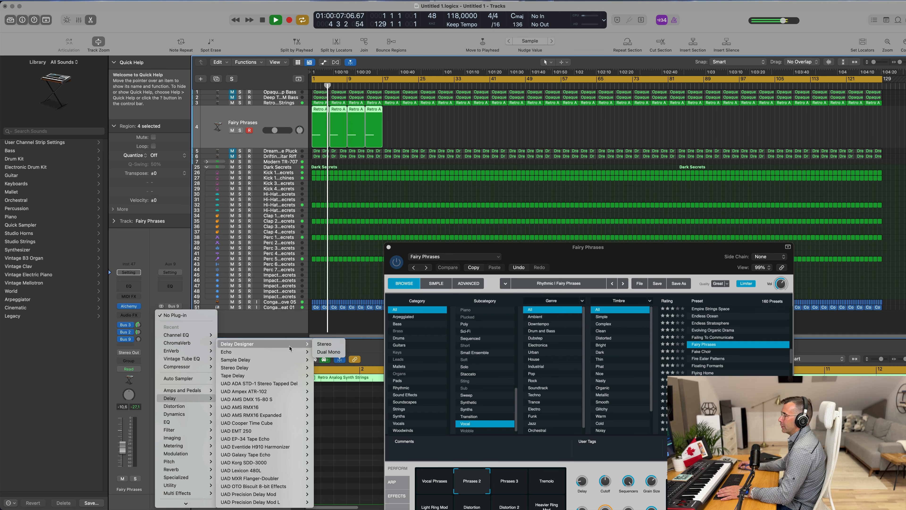
click(324, 344)
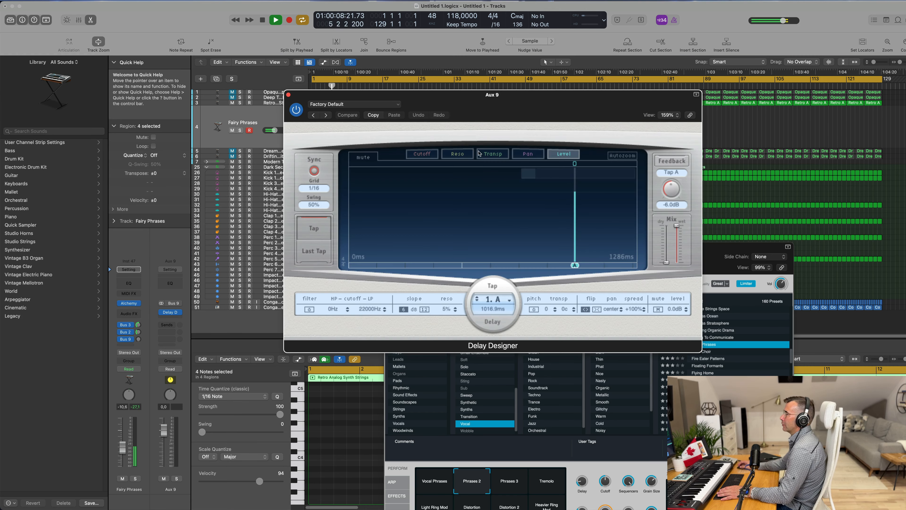
Step: Load the 1/4 Slow Pan preset in Delay Designer
drag(548, 117, 636, 135)
click(464, 131)
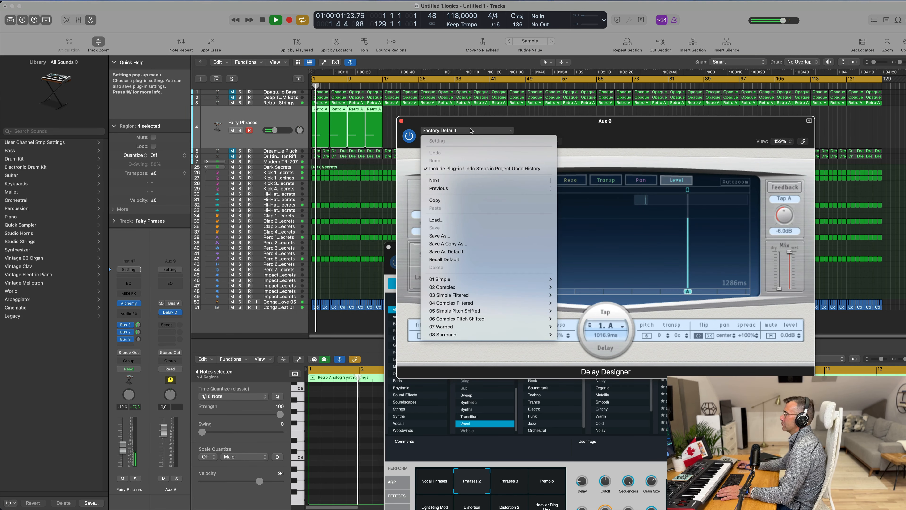
mouse_move(487, 280)
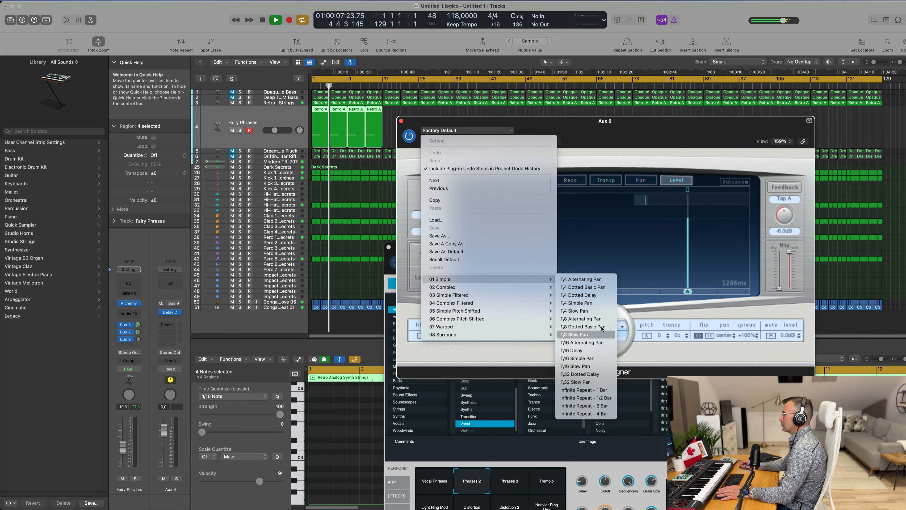
click(604, 310)
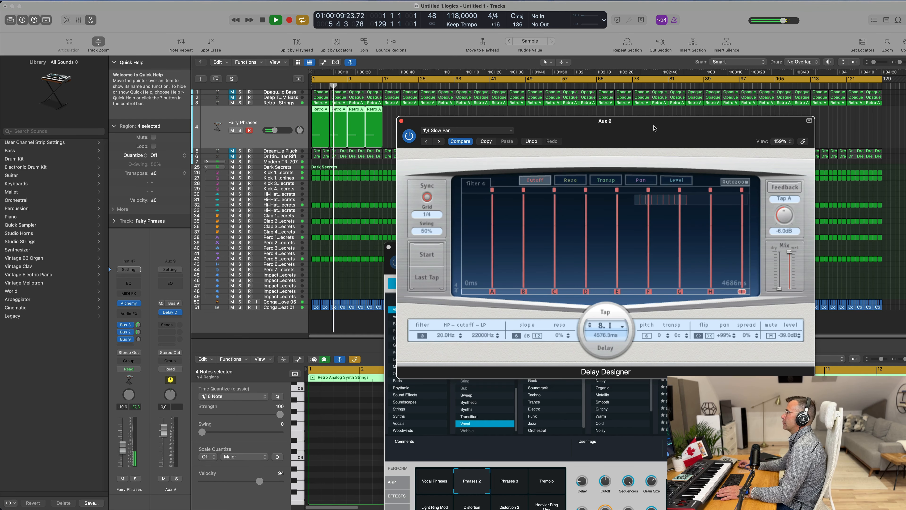
Step: Lower the Fairy Phrases track's Bus 9 send level
mouse_move(138, 339)
mouse_down()
mouse_move(143, 312)
mouse_move(138, 348)
mouse_up()
key(Return)
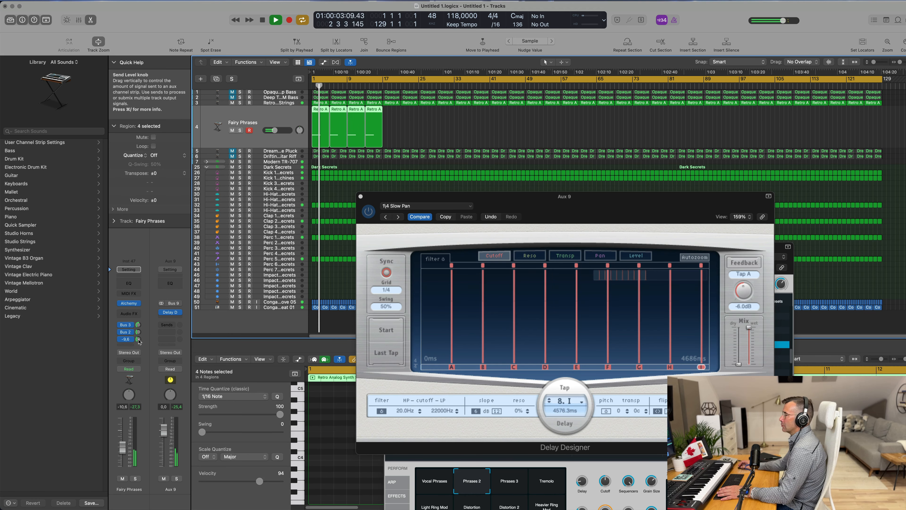
drag(548, 201, 434, 214)
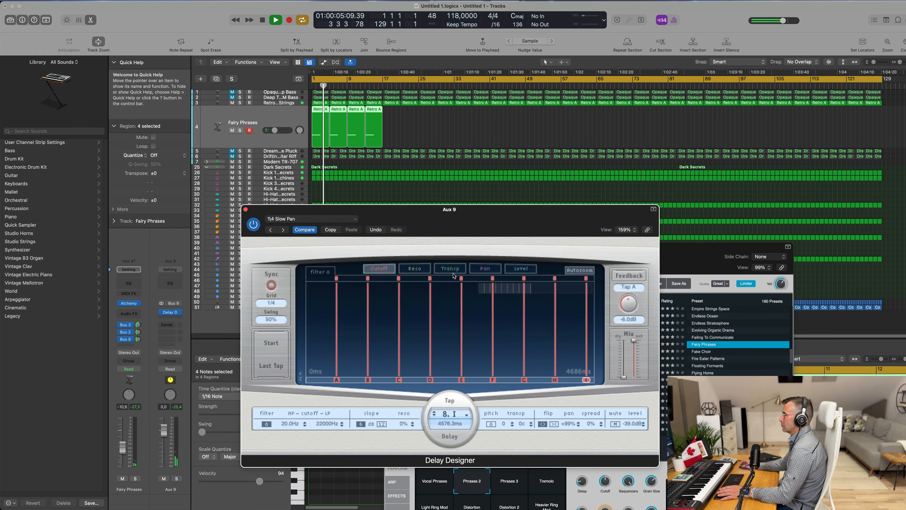
key(Return)
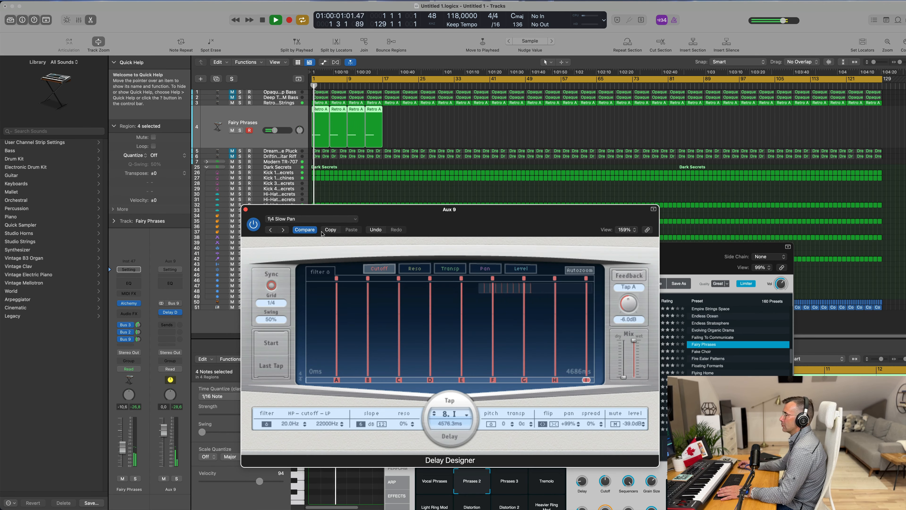
Step: Audition Delay Designer presets by stepping through neighbouring ones and opening the 01 Simple preset folder
click(282, 230)
drag(313, 229, 299, 225)
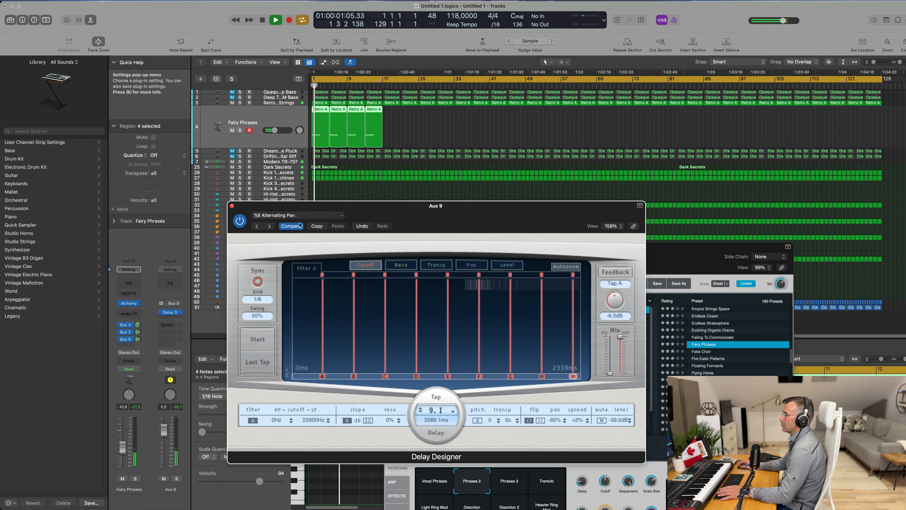
click(257, 228)
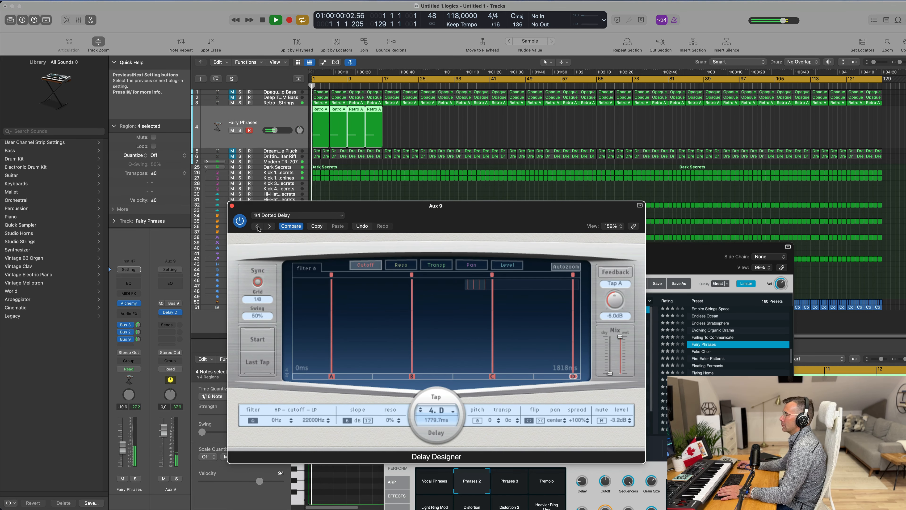
click(257, 226)
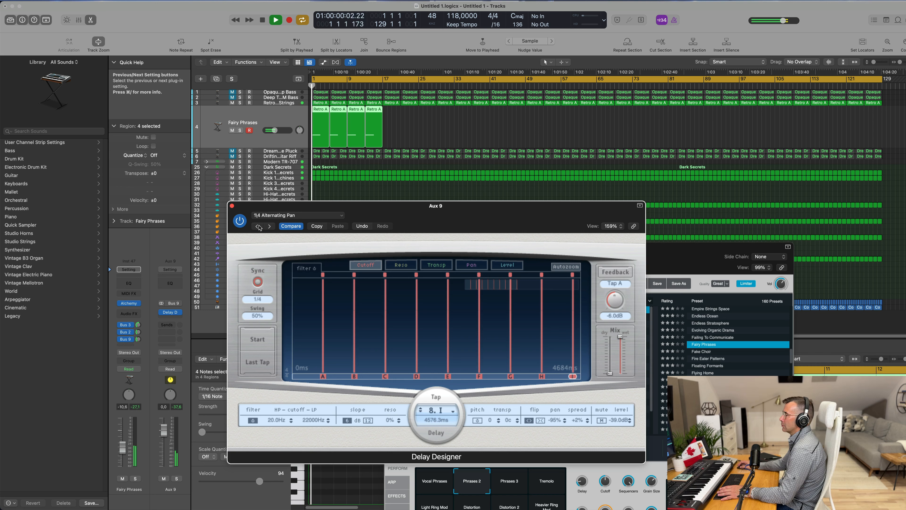
click(257, 226)
click(277, 216)
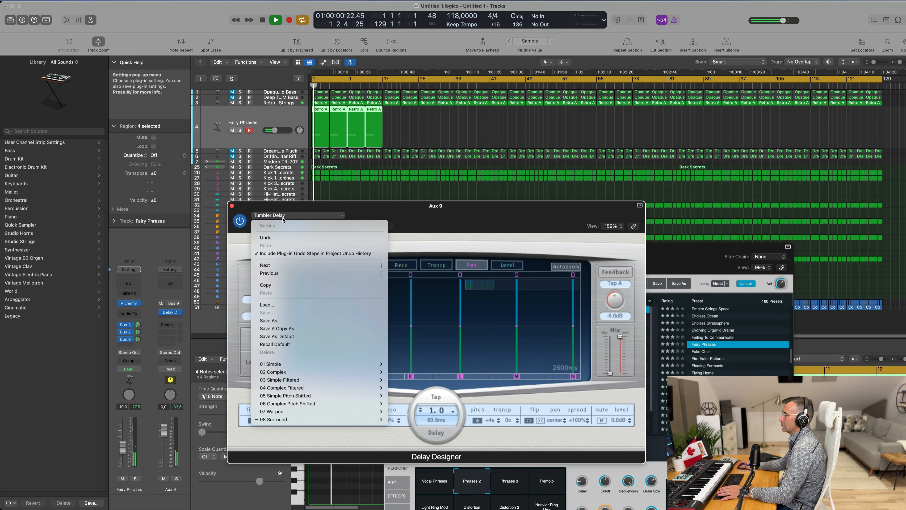
mouse_move(299, 368)
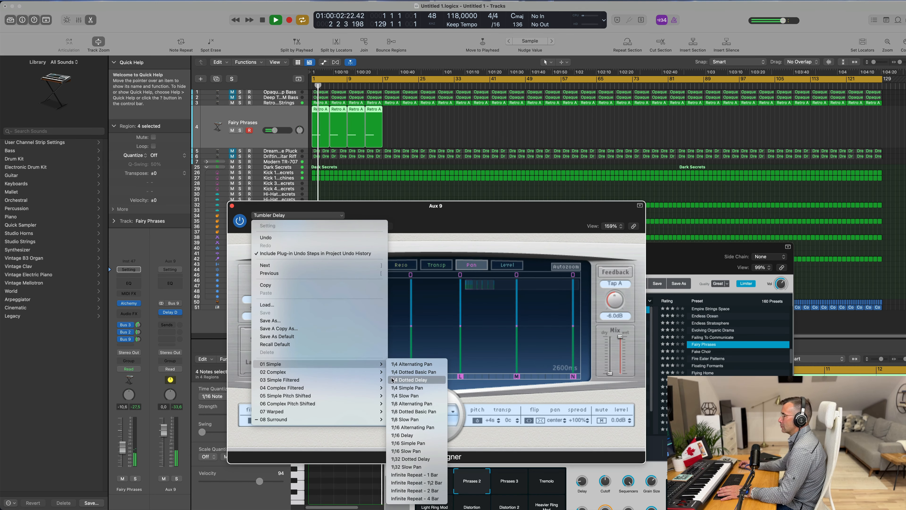
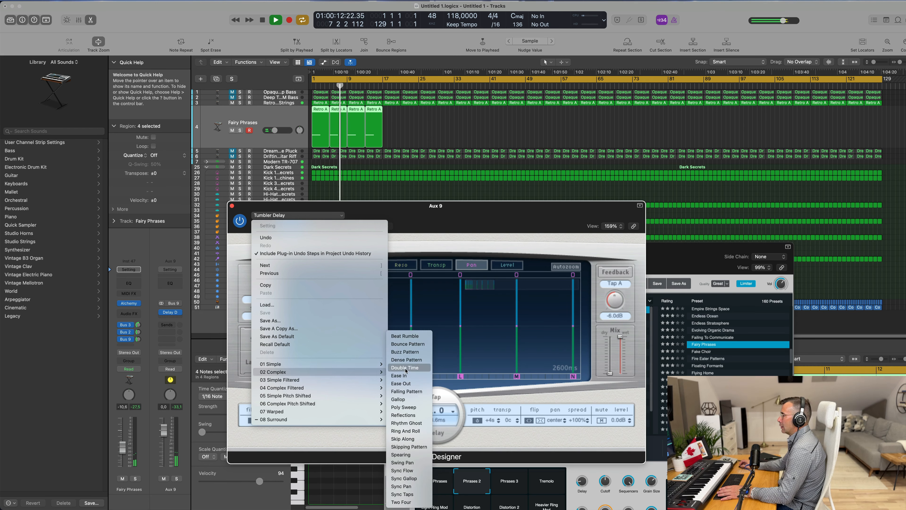
Step: Audition the Double Time preset, then load the 1/4 Dotted Filter Pan preset in Delay Designer
click(404, 367)
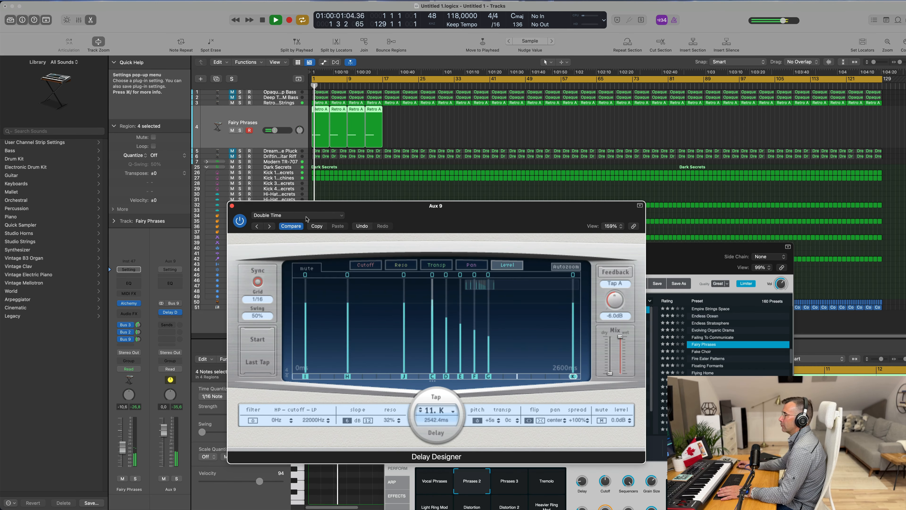
click(296, 215)
mouse_move(358, 381)
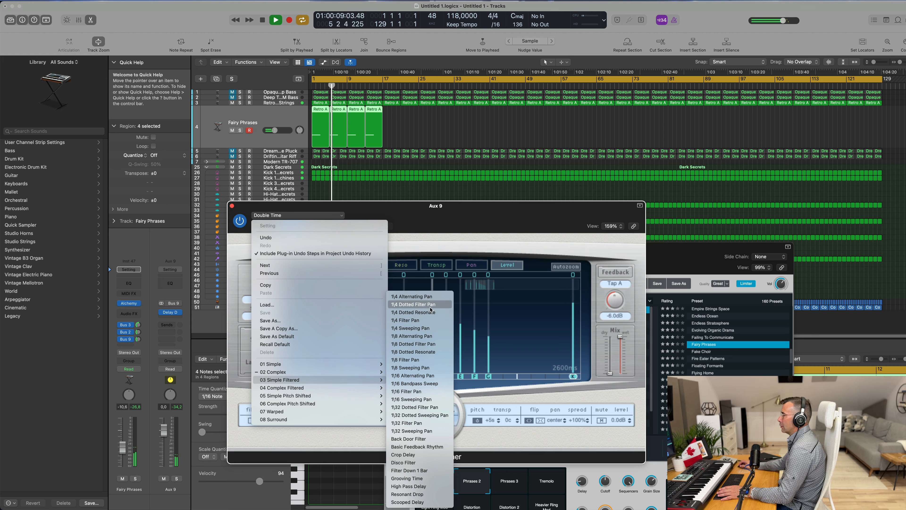
click(431, 307)
key(Return)
drag(554, 206, 680, 193)
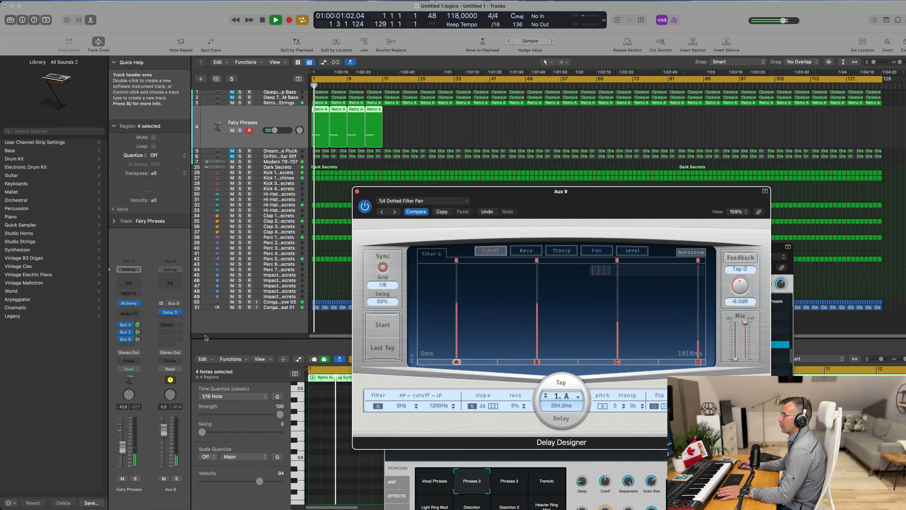
Step: Raise the Fairy Phrases track's Bus 9 send level slightly
click(139, 339)
drag(141, 335, 142, 334)
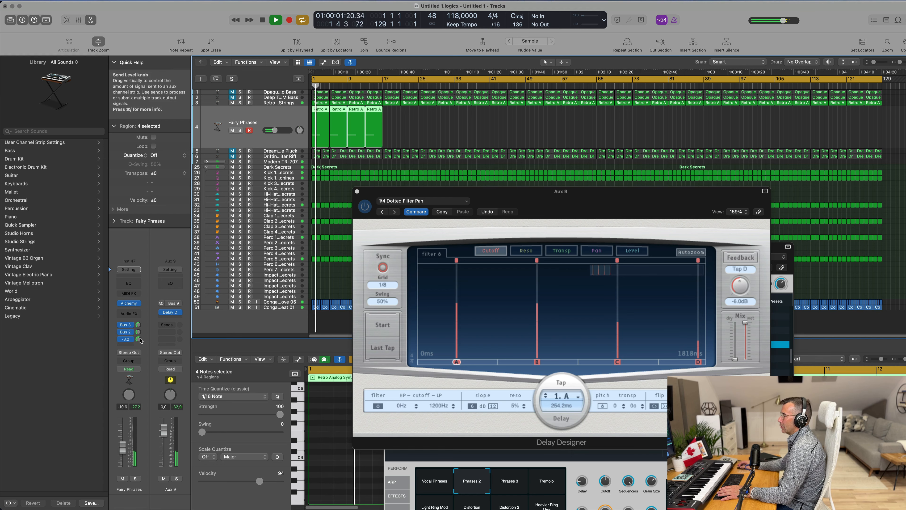
Step: Play the song from the start and close the Aux 9 Delay Designer window
drag(599, 198, 476, 216)
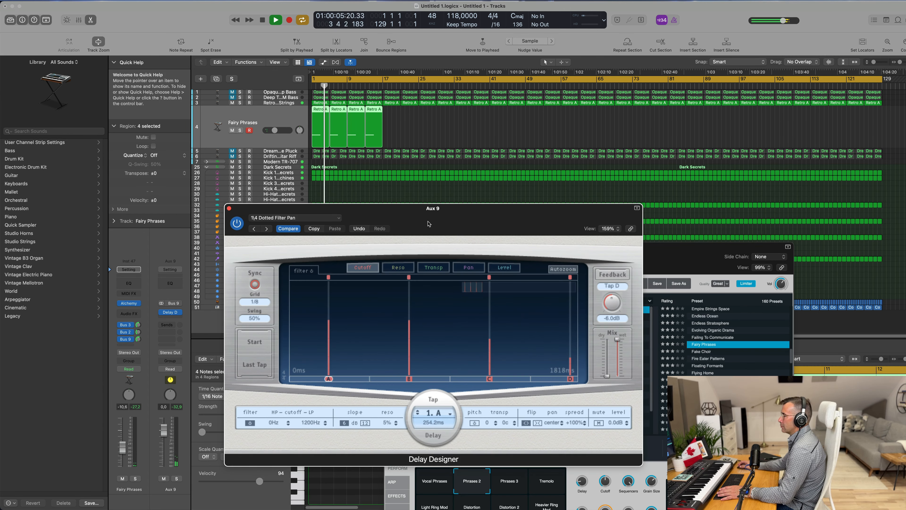
drag(358, 218, 584, 234)
key(Return)
drag(426, 131, 318, 125)
key(space)
click(420, 247)
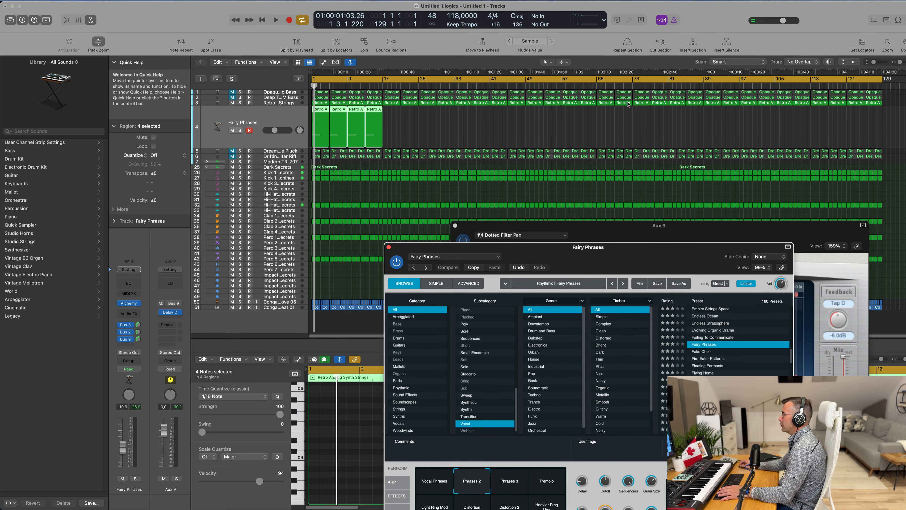
drag(565, 225, 543, 119)
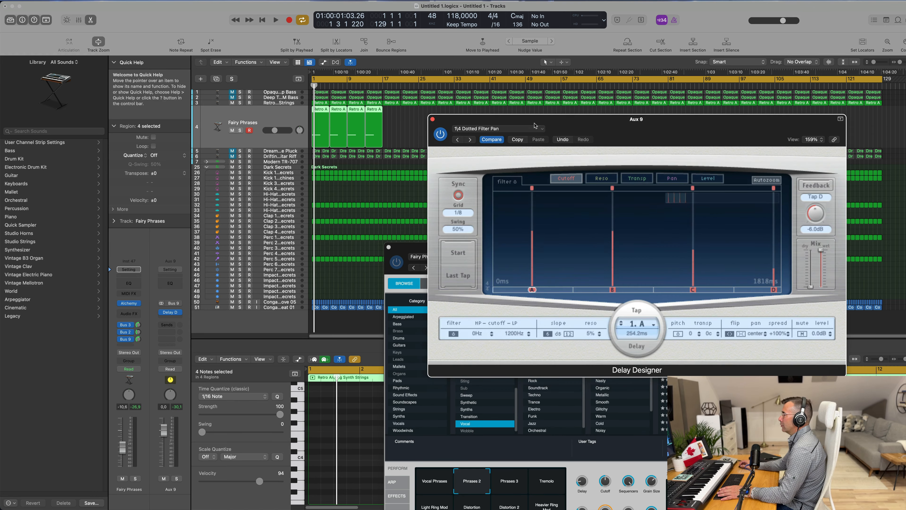
click(433, 119)
Step: Increase the Decay knob of the Fairy Phrases Alchemy instrument while listening to playback
drag(567, 261, 581, 130)
key(space)
key(space)
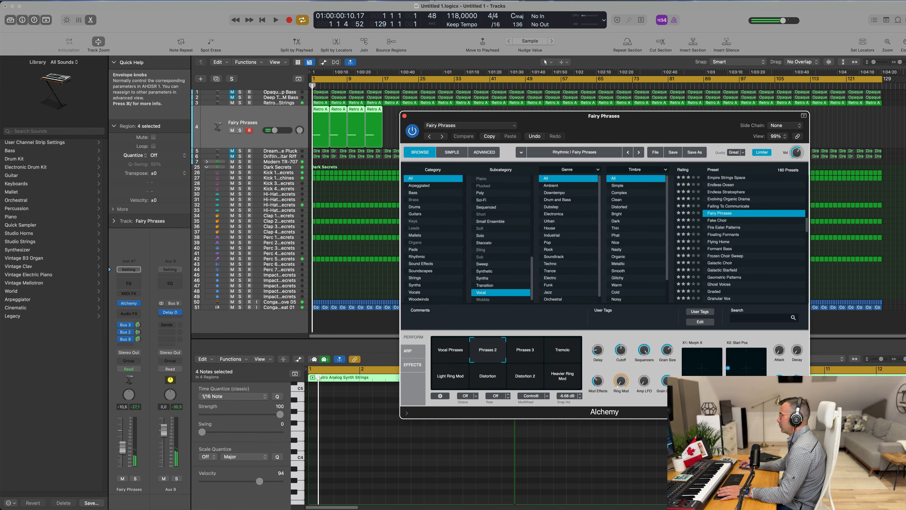
key(space)
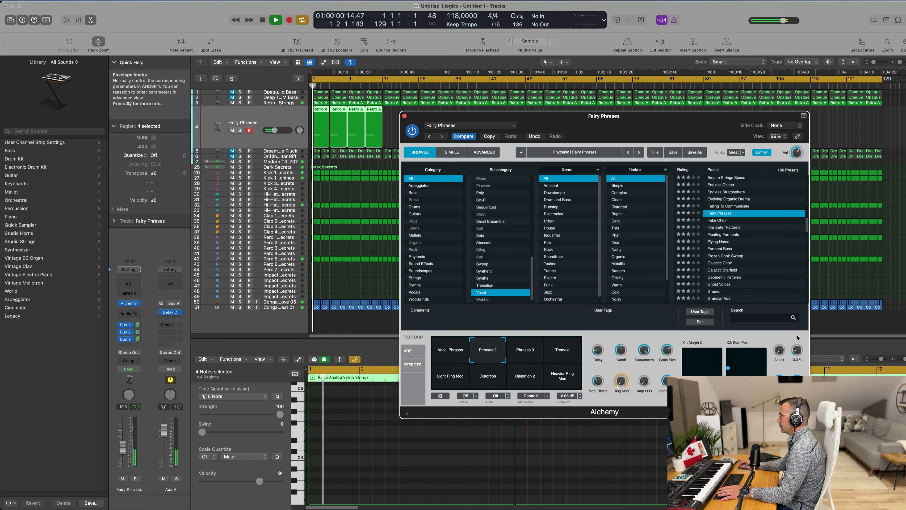
drag(799, 352, 799, 310)
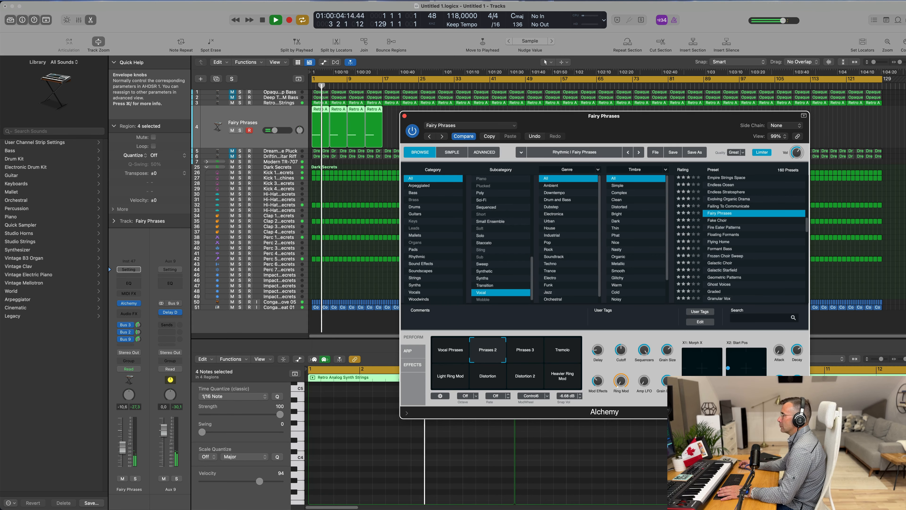
key(Return)
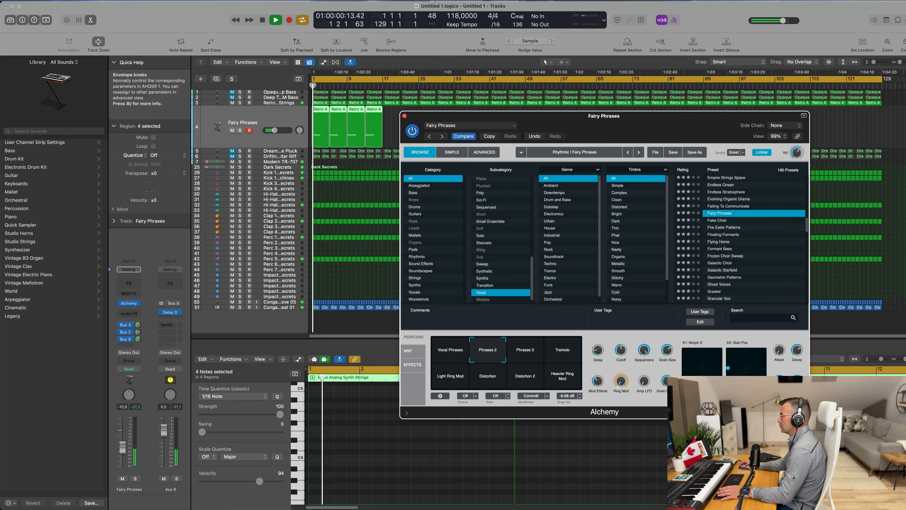
Step: Switch Alchemy's transform pad through Phrases 3 and Tremolo, settling on the Light Ring Mod snapshot
click(521, 353)
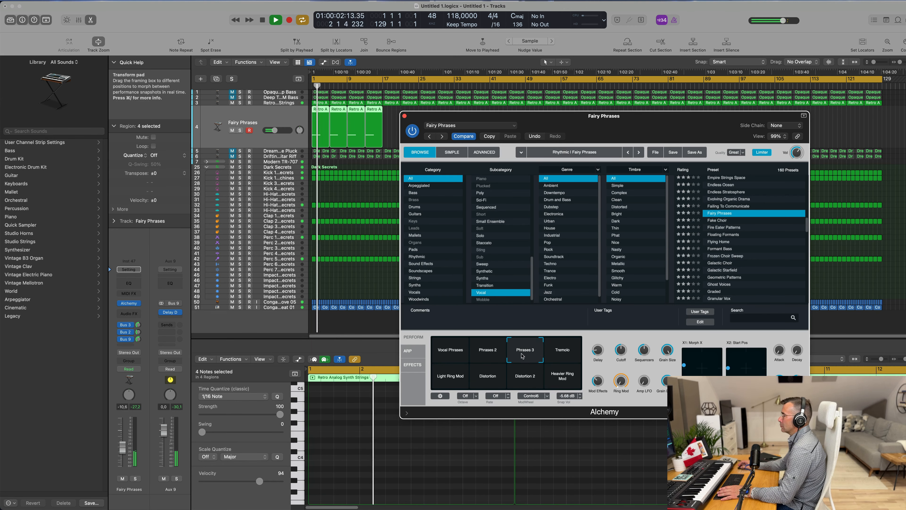
click(558, 355)
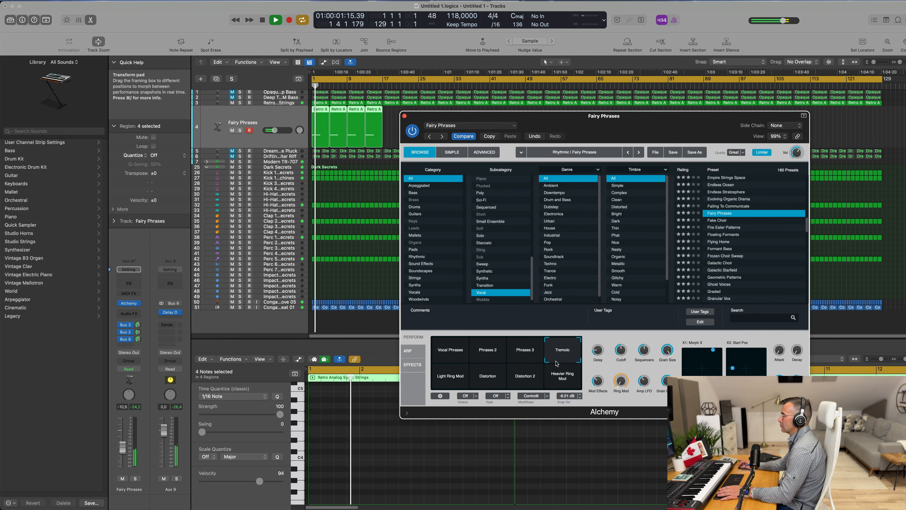
click(444, 385)
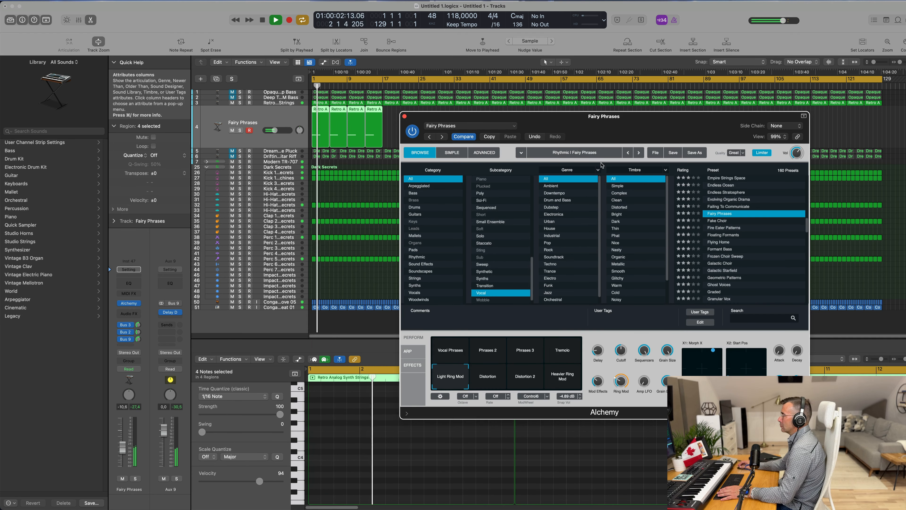
drag(613, 127, 653, 154)
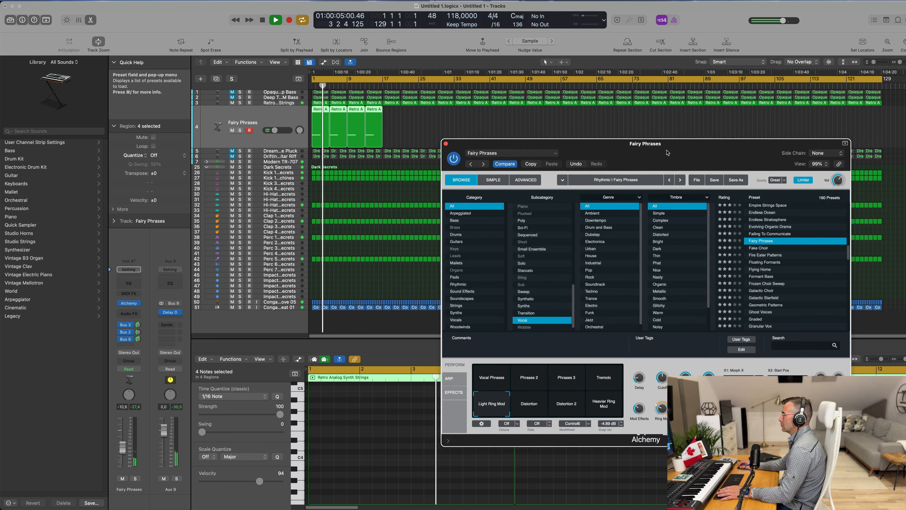
click(433, 127)
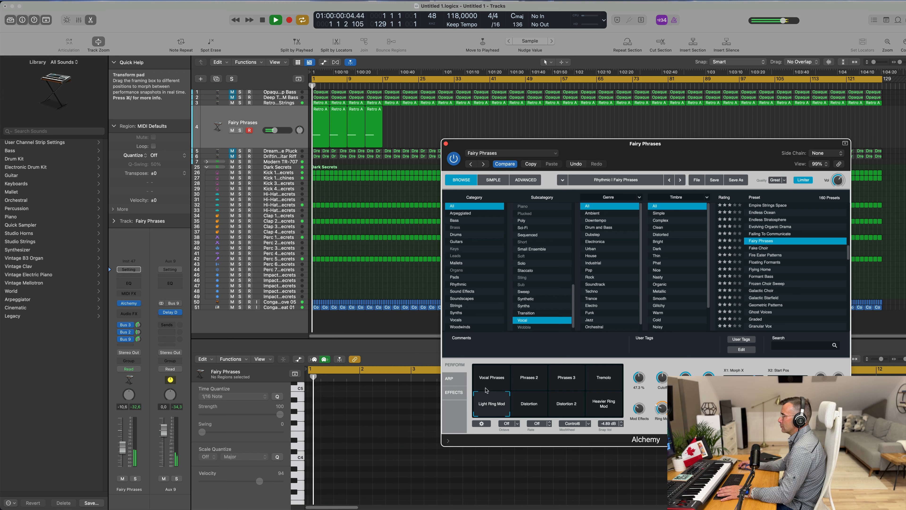
Step: Open Alchemy's Delay effect and raise its Feedback slightly
click(453, 392)
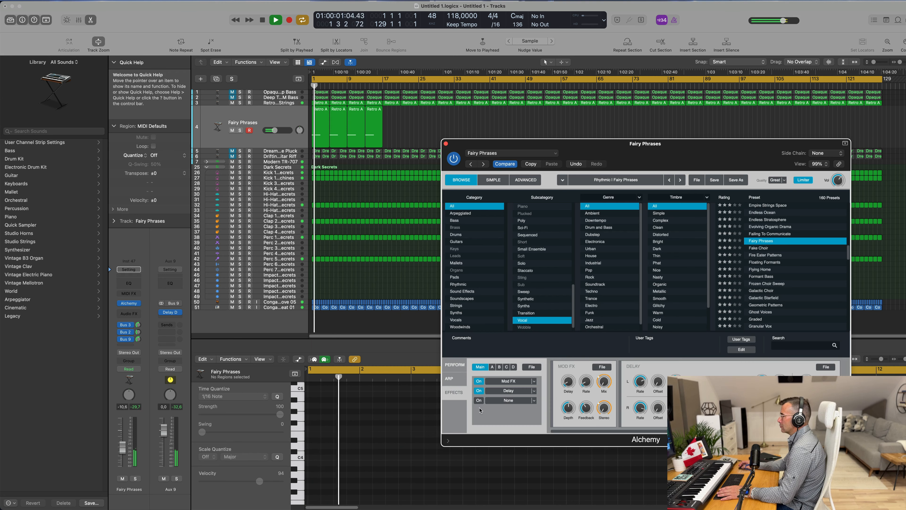
click(512, 392)
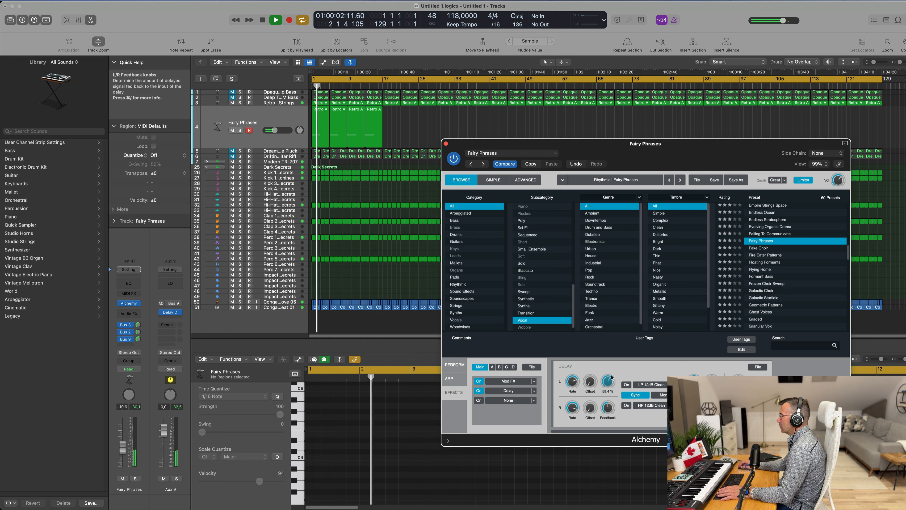
drag(610, 411, 611, 405)
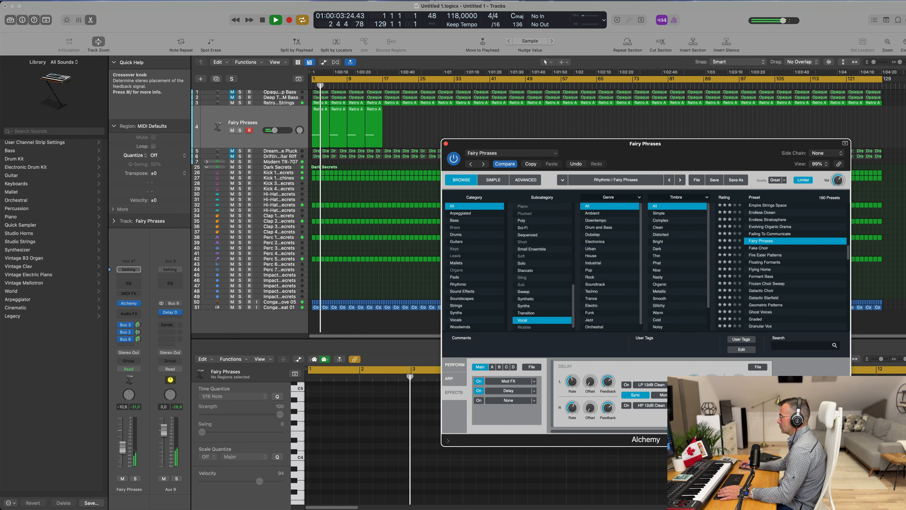
key(space)
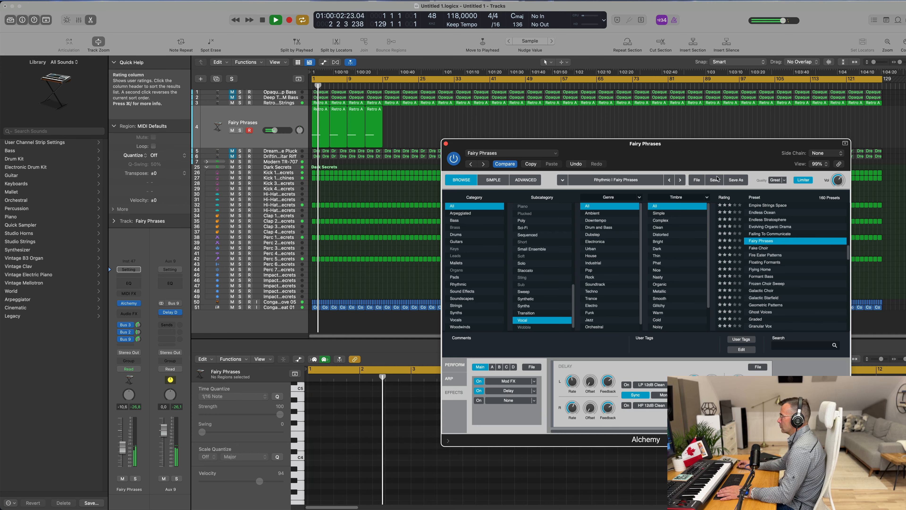
Step: Listen to the playback and close the Alchemy plug-in window
drag(731, 151, 665, 154)
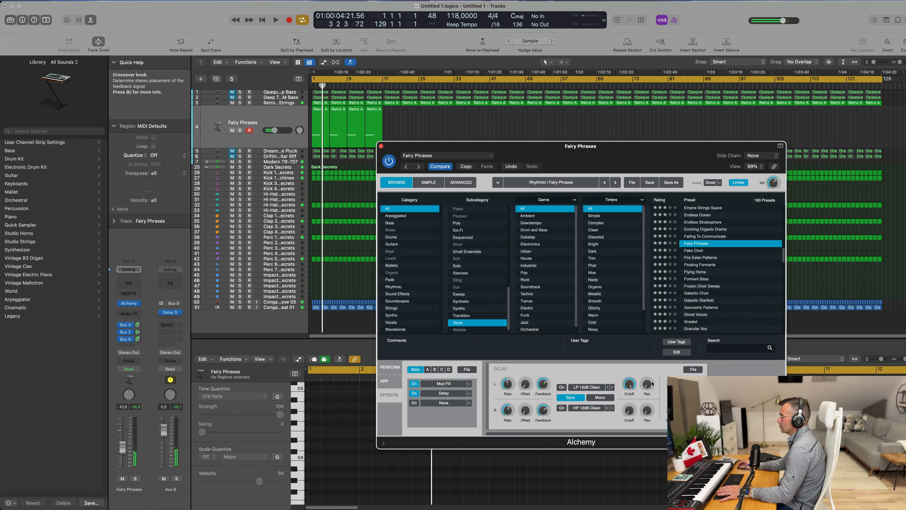
key(space)
key(space)
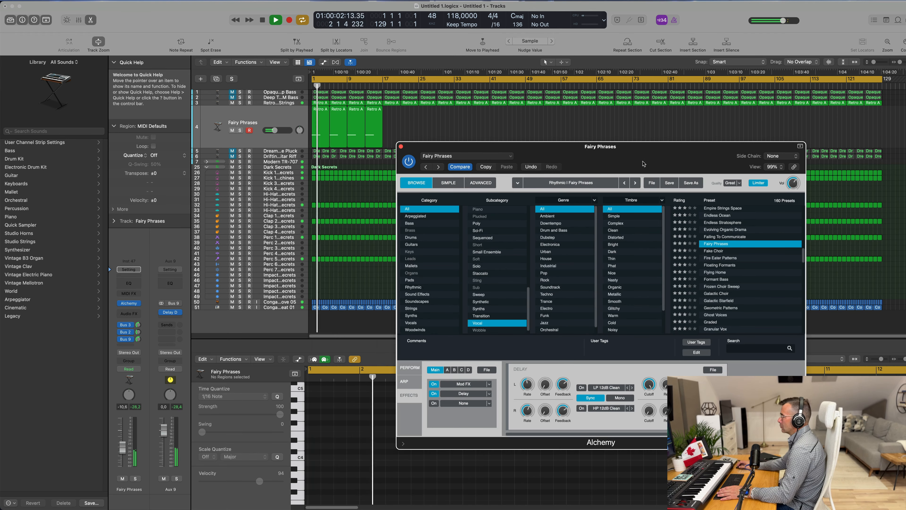
drag(627, 158, 498, 190)
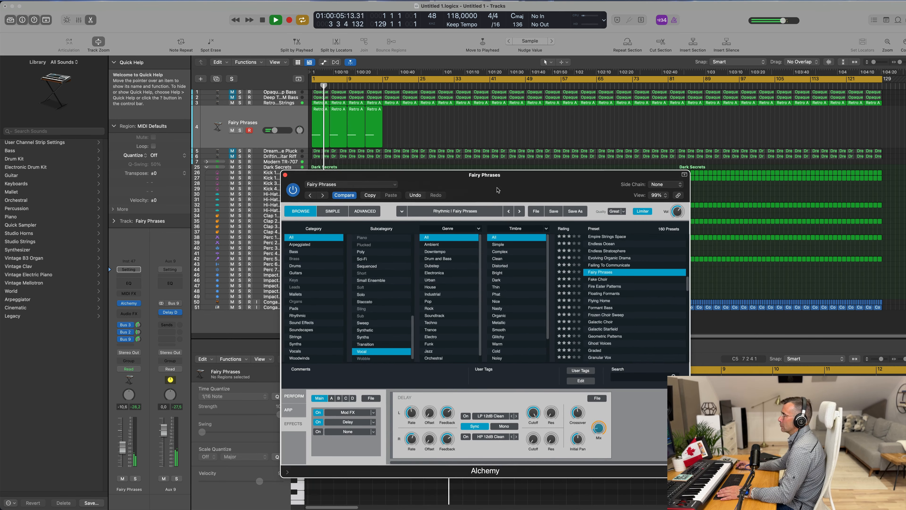
click(285, 174)
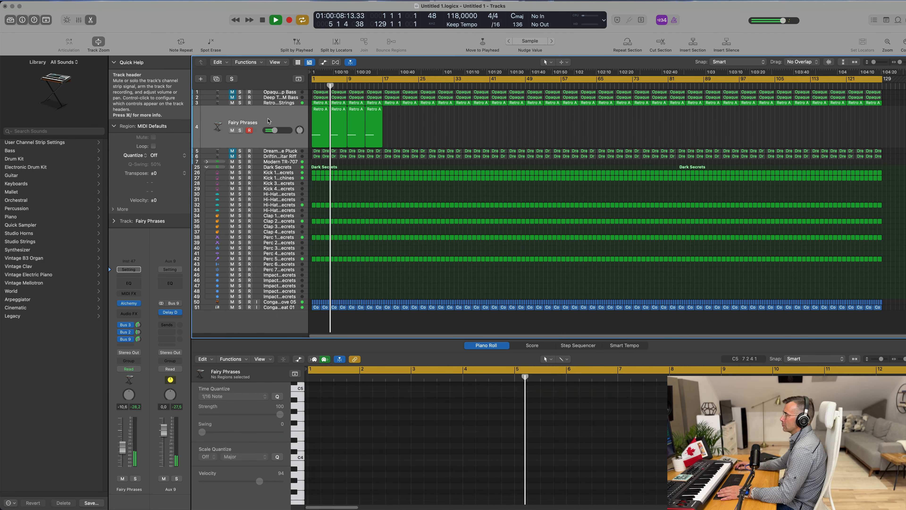
Step: Lower the Fairy Phrases channel volume fader slightly
click(246, 139)
drag(123, 447, 123, 451)
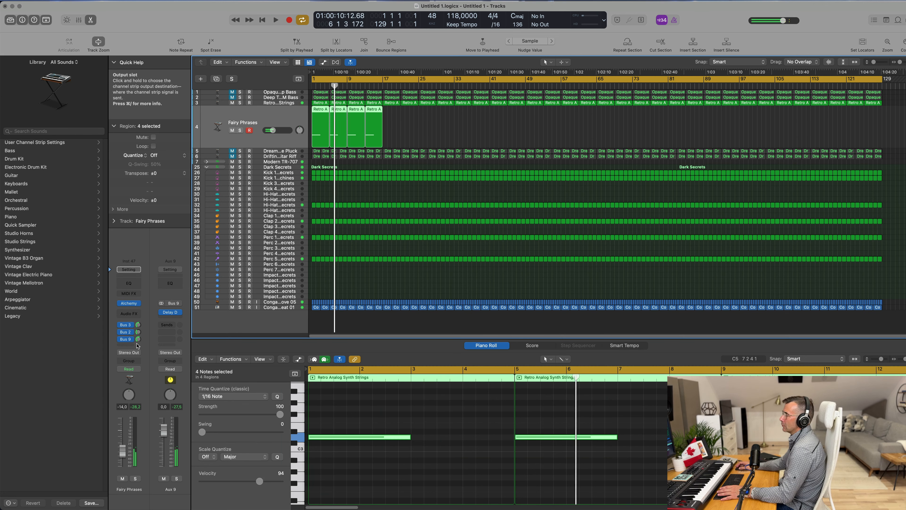
key(Return)
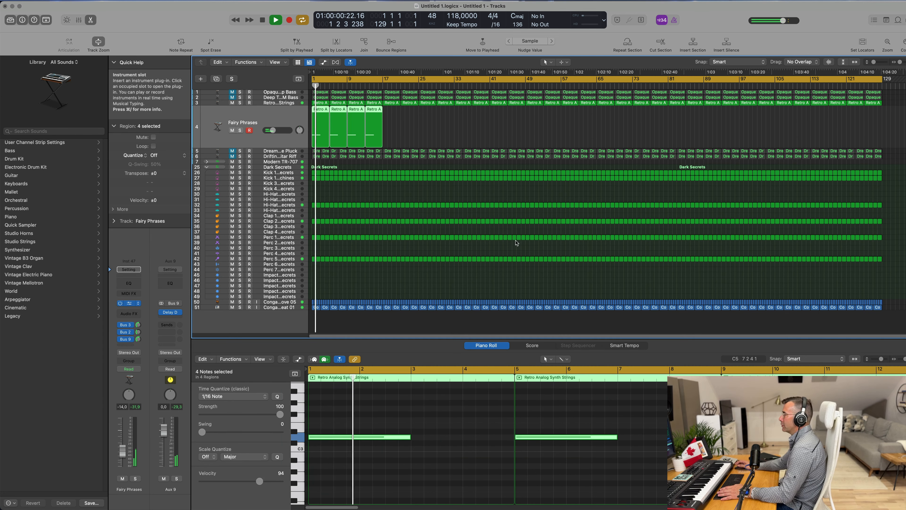
Step: Reopen Alchemy and audition transform pad snapshots from Heavier Ring Mod to Vocal Phrases, returning to Light Ring Mod
key(v)
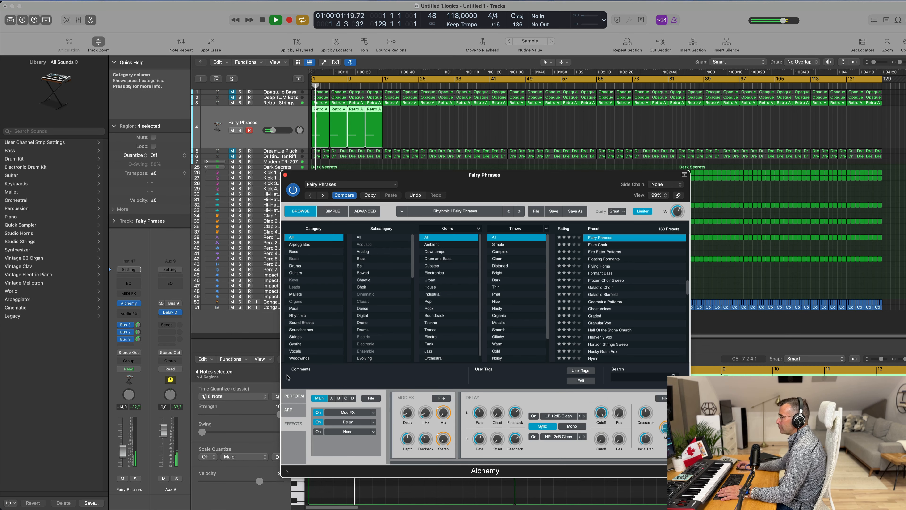
click(294, 395)
click(443, 439)
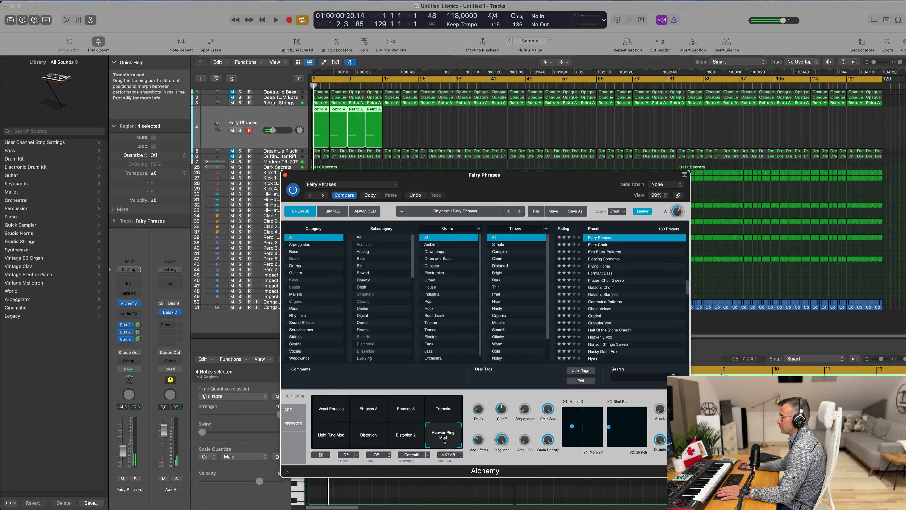
click(408, 441)
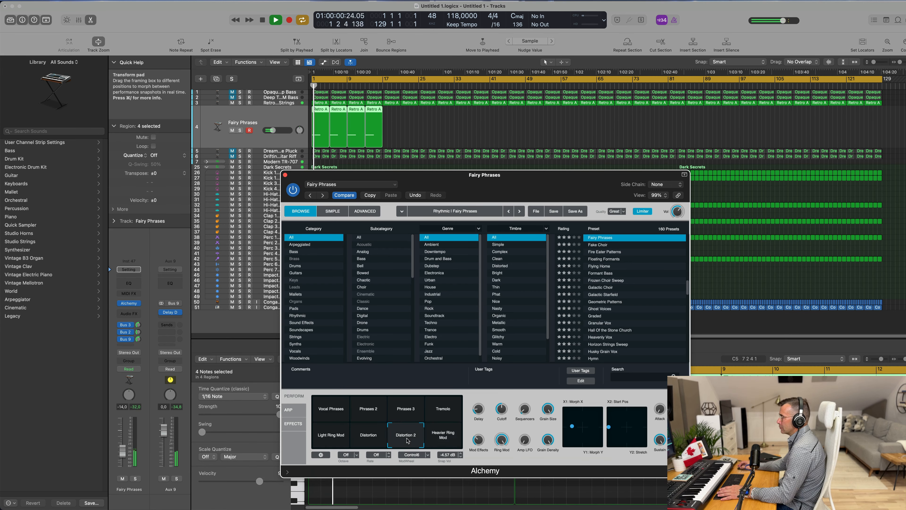
click(369, 441)
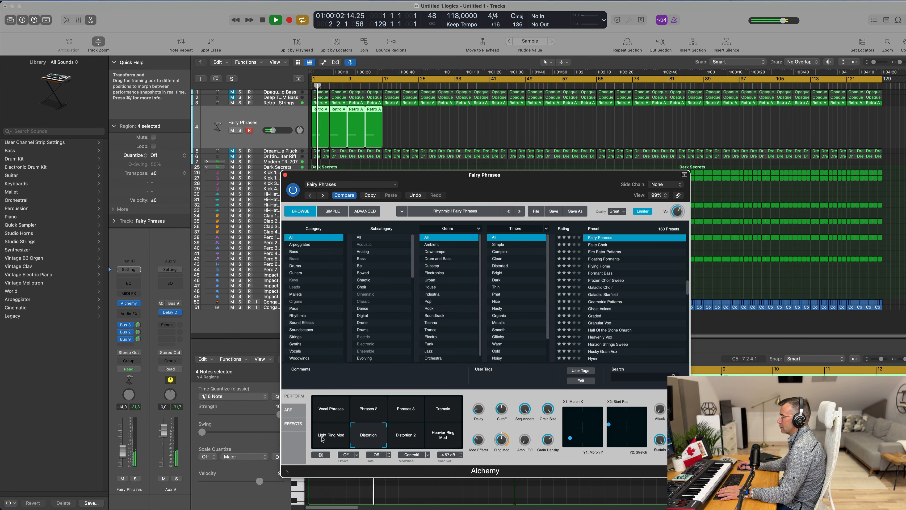
click(438, 412)
click(344, 416)
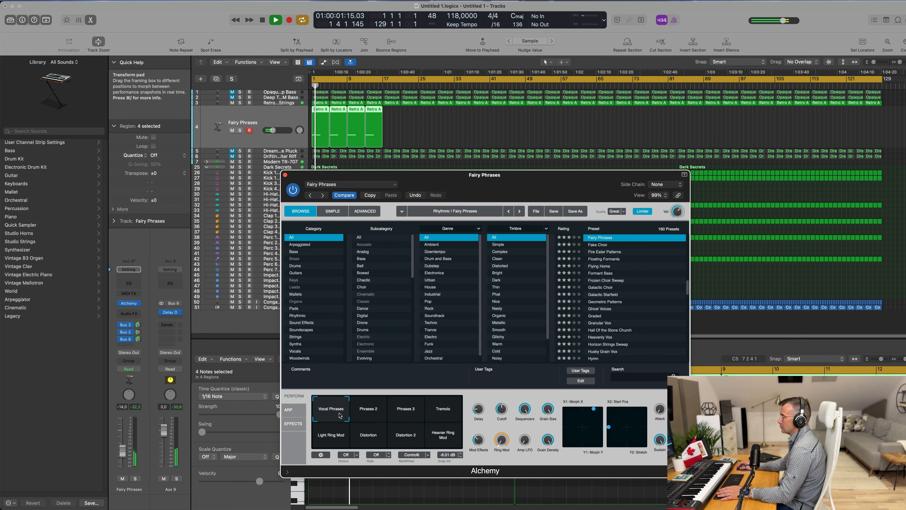
click(330, 434)
drag(524, 174, 549, 143)
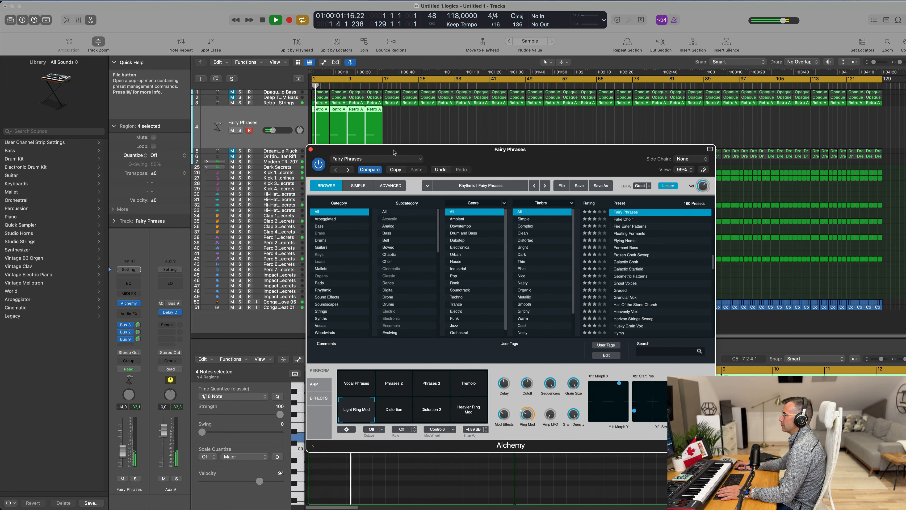
click(311, 150)
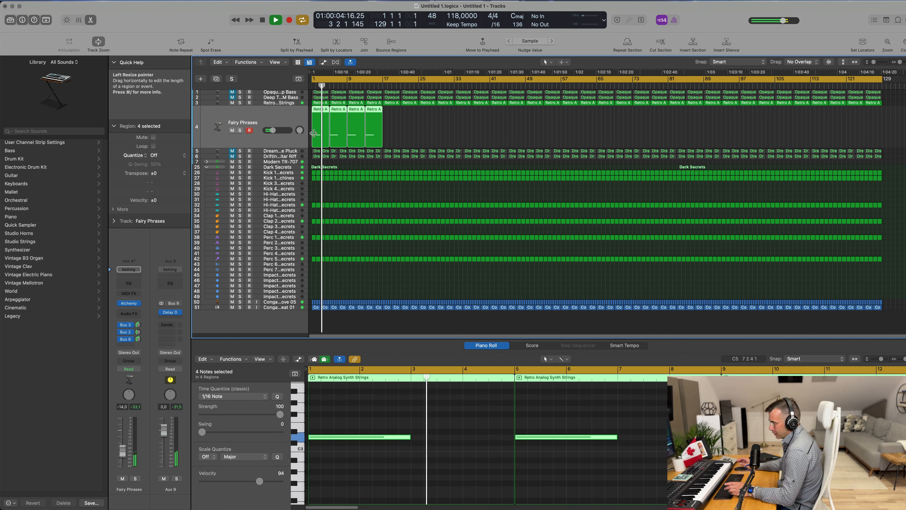
Step: Repeat the selected Fairy Phrases regions five times across the arrangement, then select all regions on the track
key(super+r)
key(super+r)
key(super+r)
key(super+r)
key(super+r)
key(super+r)
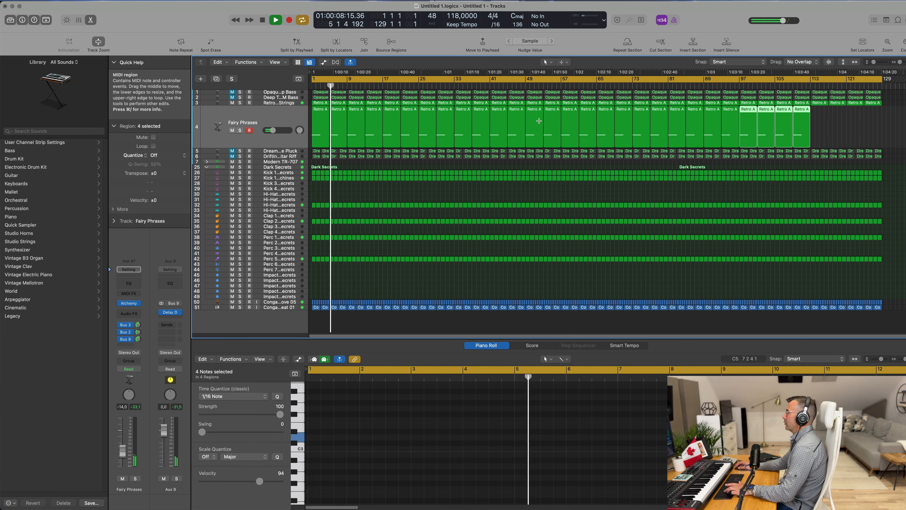
key(super+r)
key(Return)
click(246, 116)
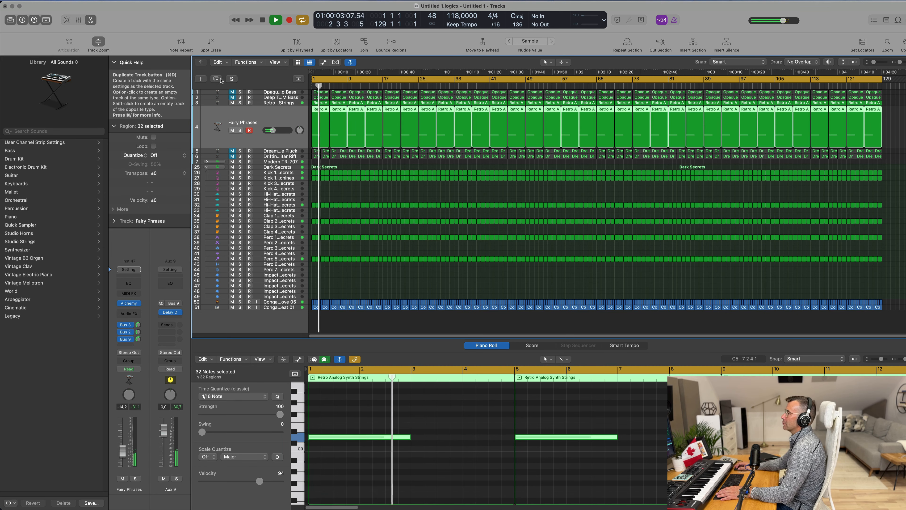
Step: Duplicate the Fairy Phrases track and load Alchemy's Trumpet Fusion preset from the Brass category
key(super+d)
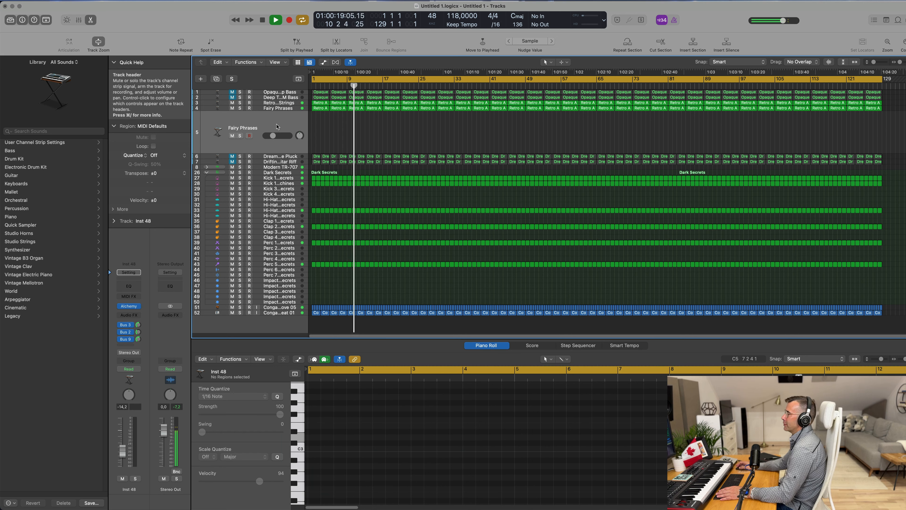
click(130, 307)
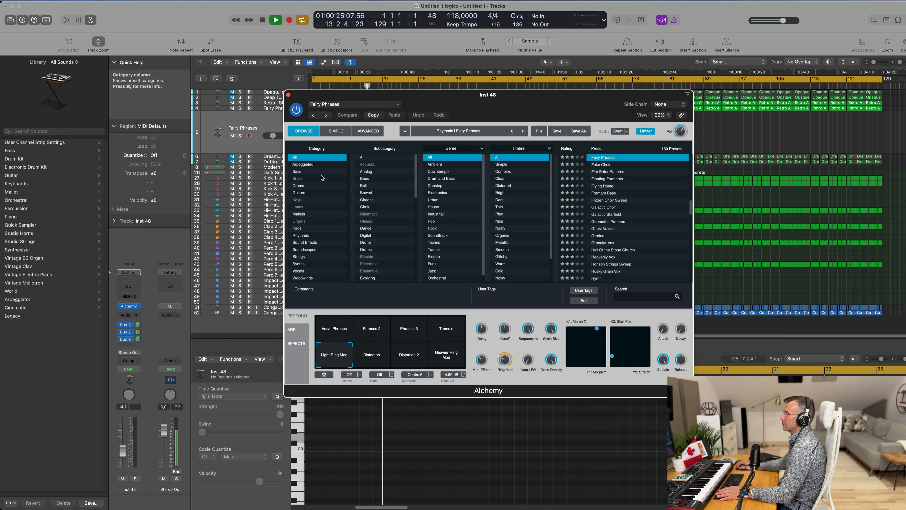
click(298, 178)
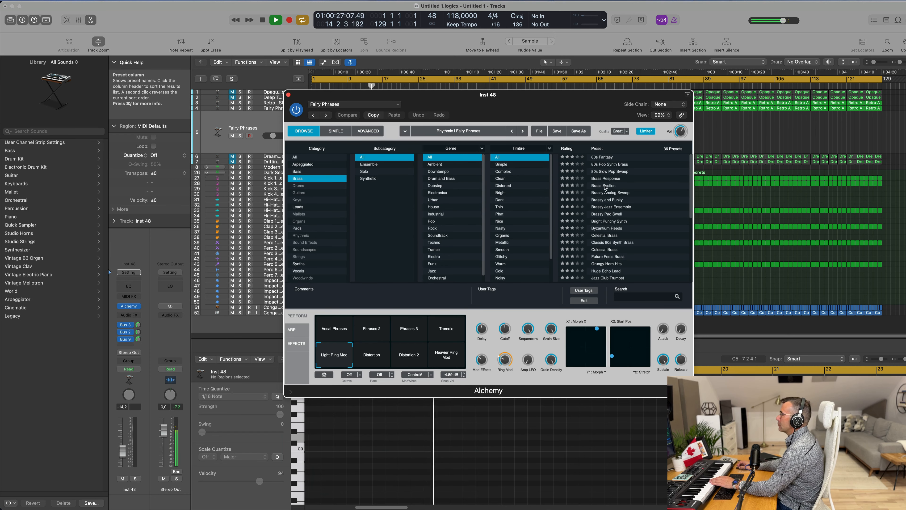
scroll(612, 195, down, 3)
scroll(611, 196, down, 3)
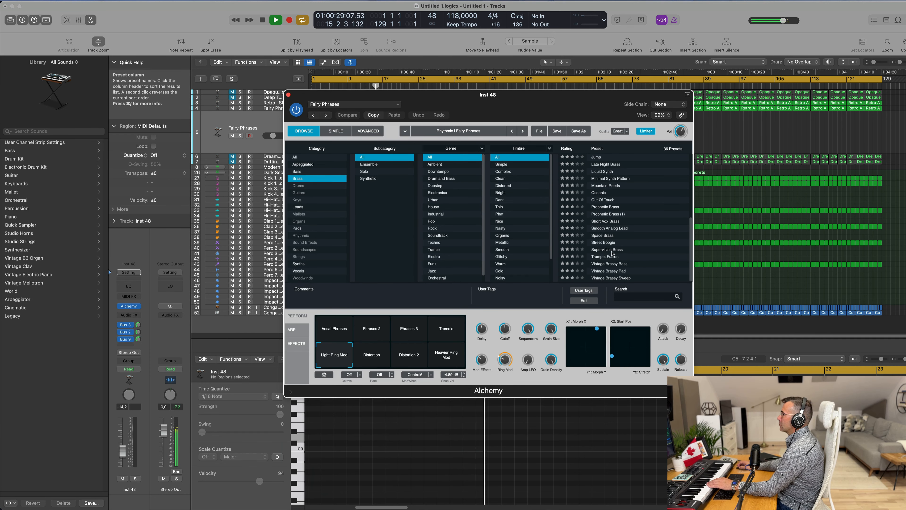
click(607, 257)
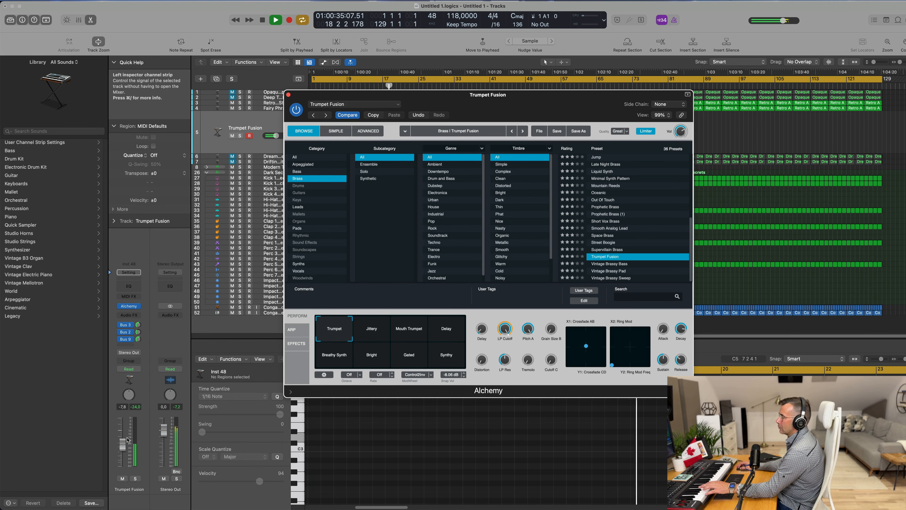
Step: Raise the new track's volume slightly while auditioning Trumpet Fusion snapshots from Jittery through Bright
drag(120, 452, 123, 448)
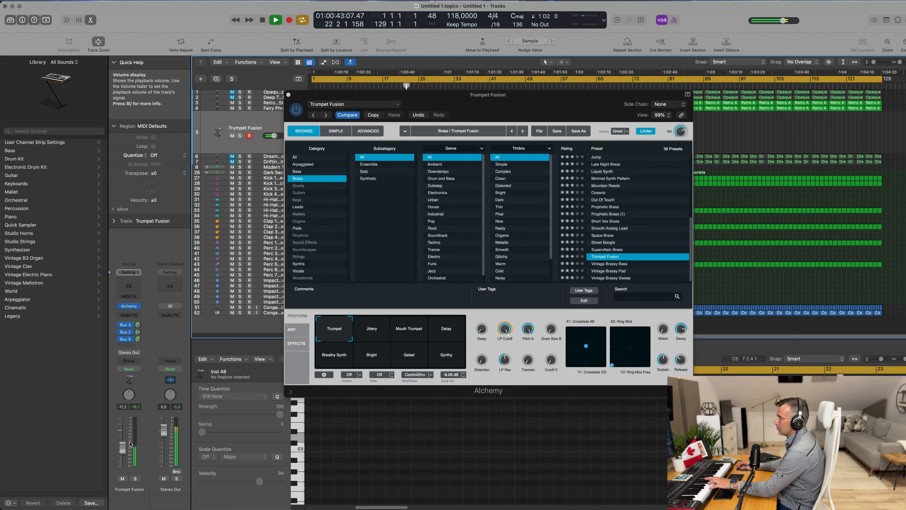
click(378, 337)
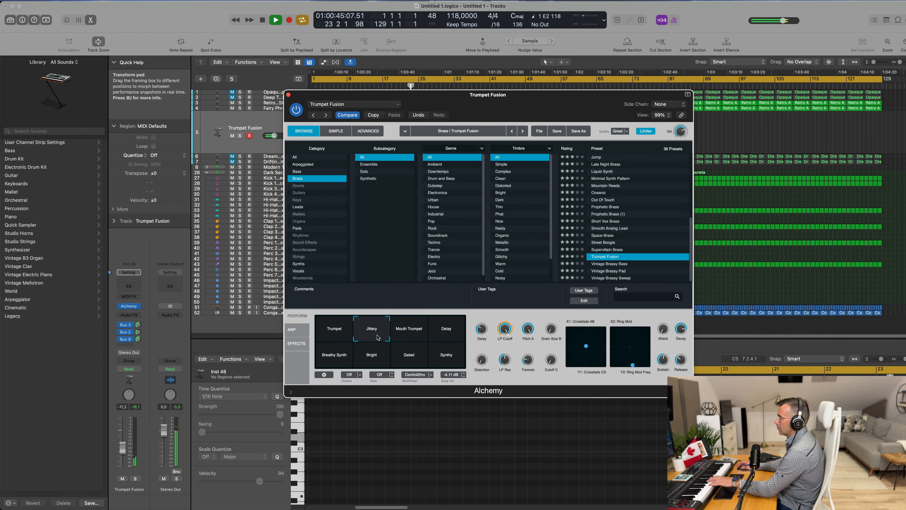
click(407, 336)
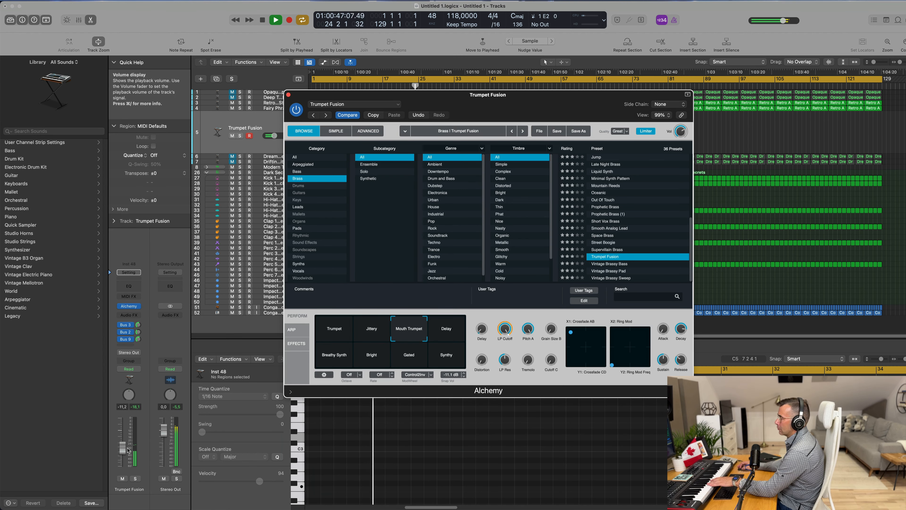
drag(123, 449, 123, 446)
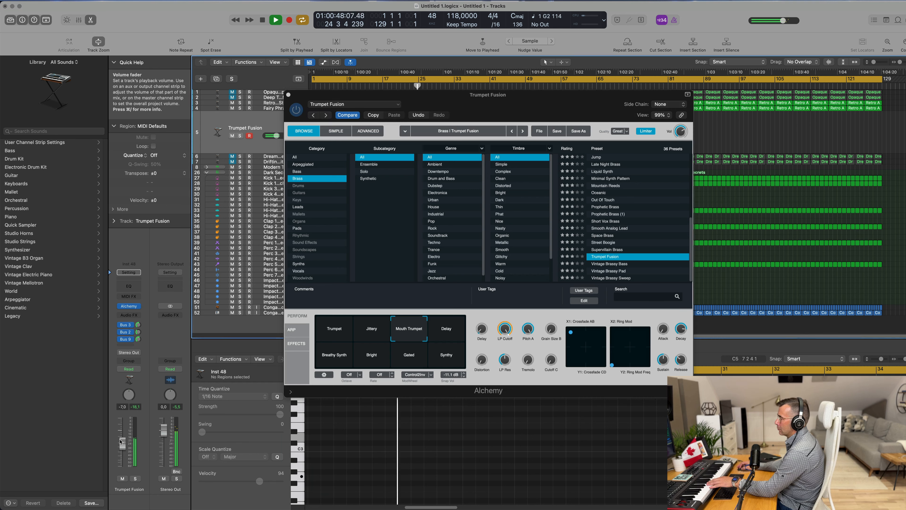
click(461, 332)
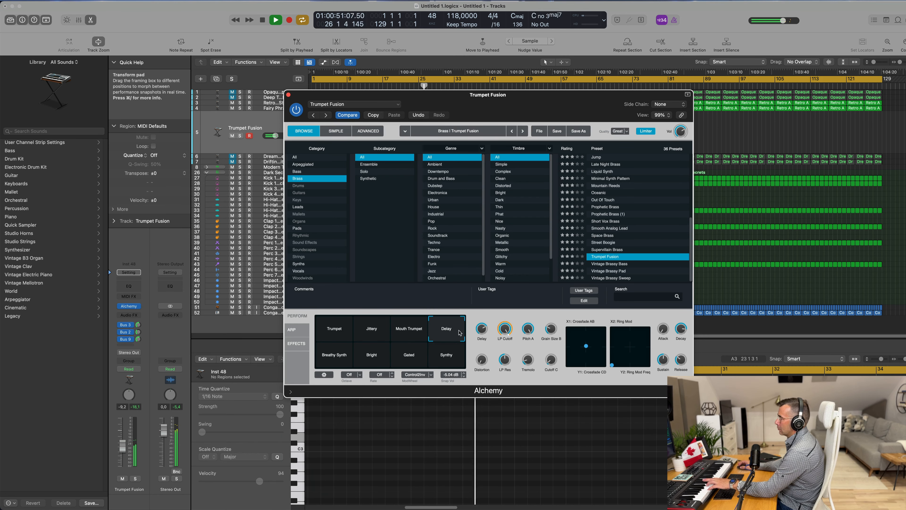
click(334, 363)
click(372, 357)
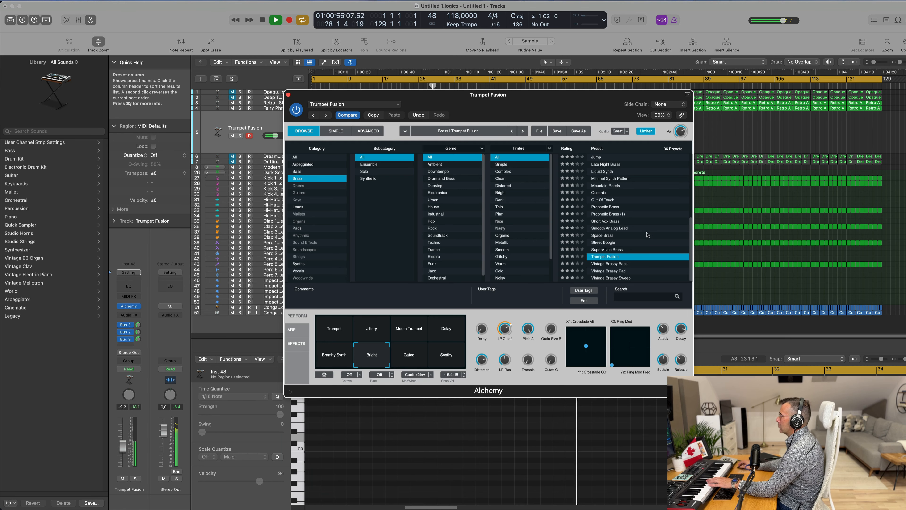
Step: Try the 80s Fantasy and Brass Response presets, adjust a bus send level and nudge the track volume up
scroll(624, 200, up, 6)
click(613, 158)
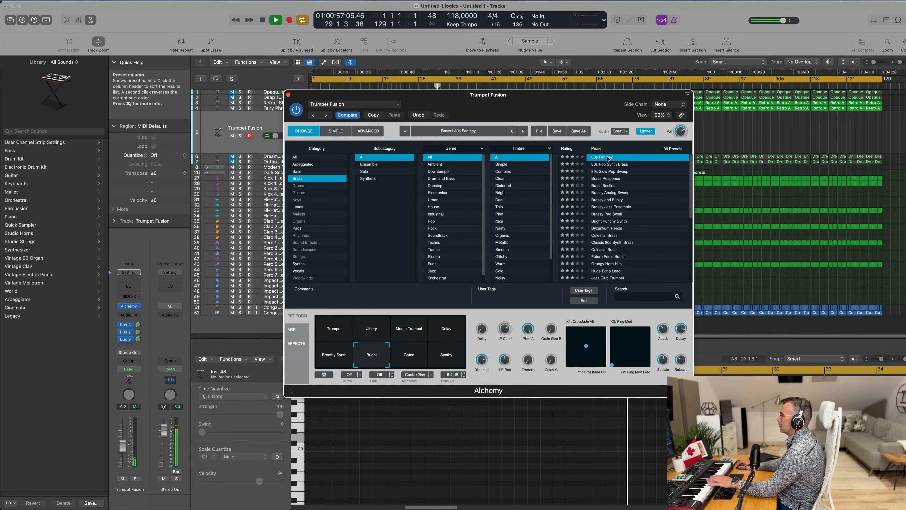
click(607, 179)
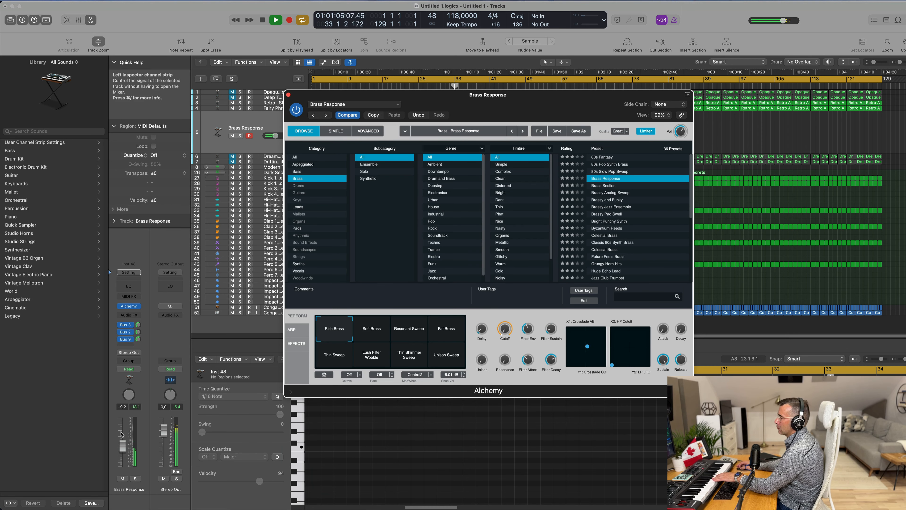
drag(275, 135, 279, 136)
drag(138, 339, 141, 356)
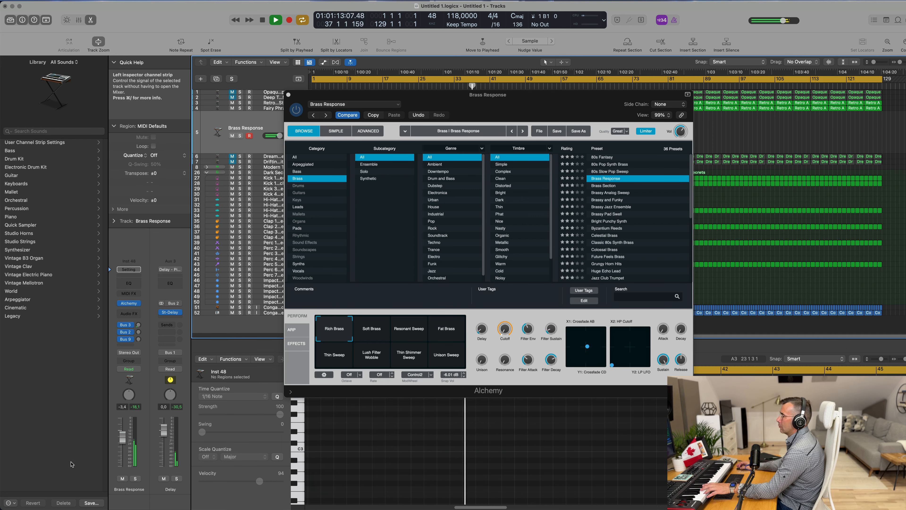
drag(121, 442, 122, 438)
Step: Audition Brass presets from Brass Section through Brassy Jazz Ensemble, settling on Brassy Pad Swell
drag(372, 335, 460, 328)
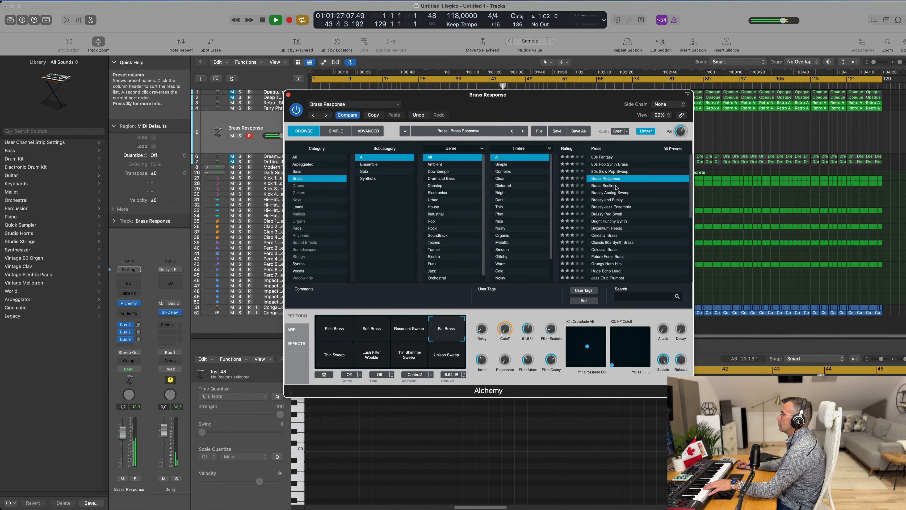
click(604, 186)
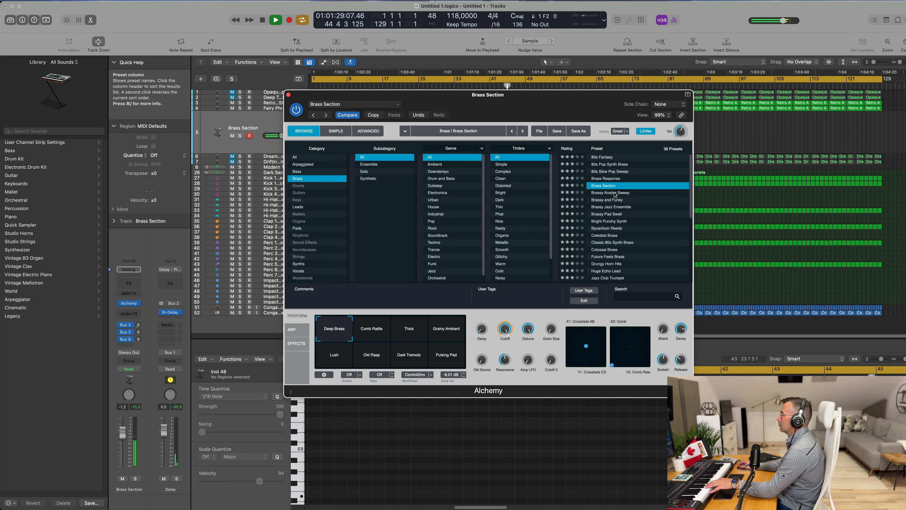
click(614, 194)
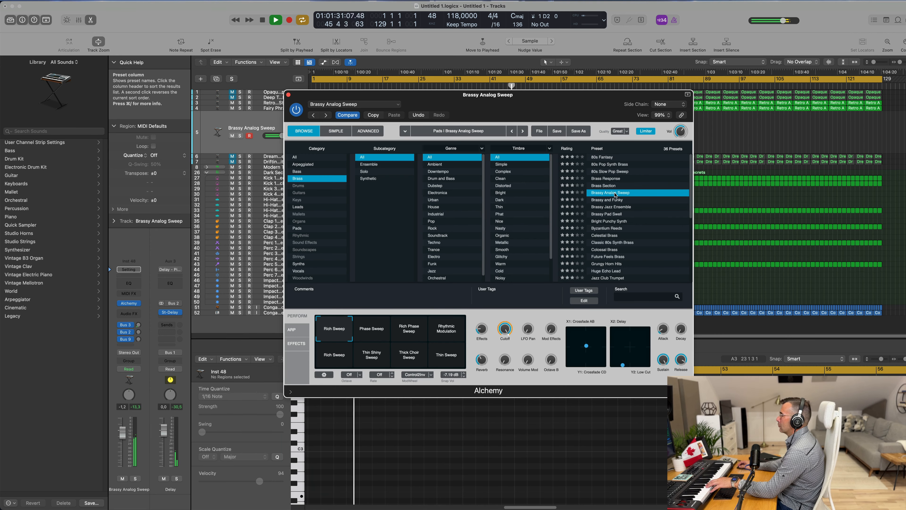
click(380, 333)
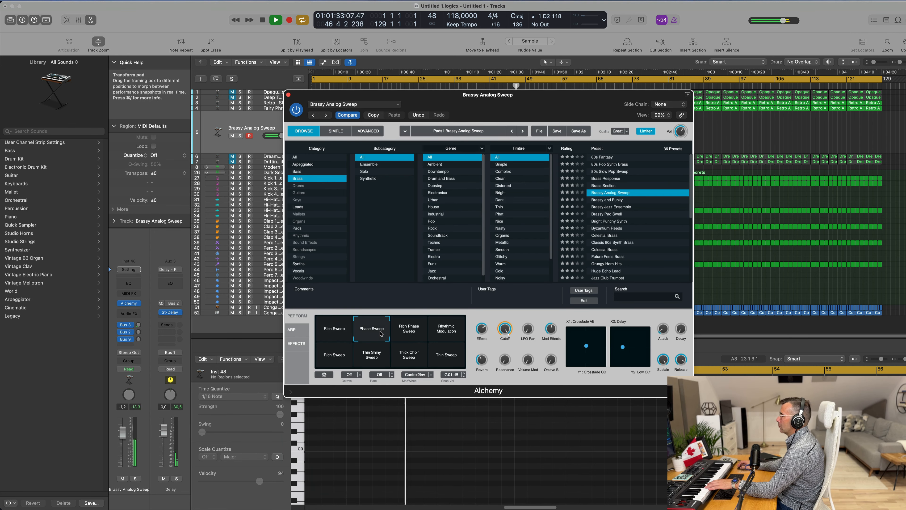
click(620, 200)
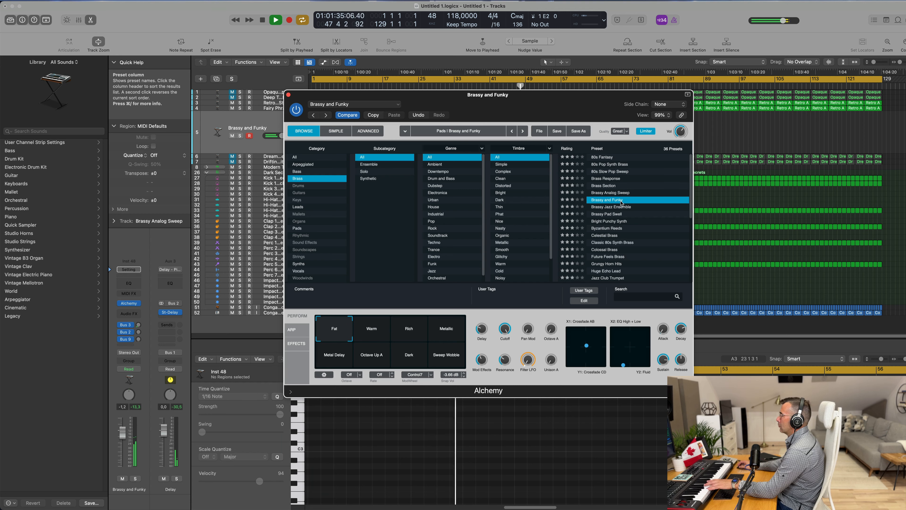
click(616, 209)
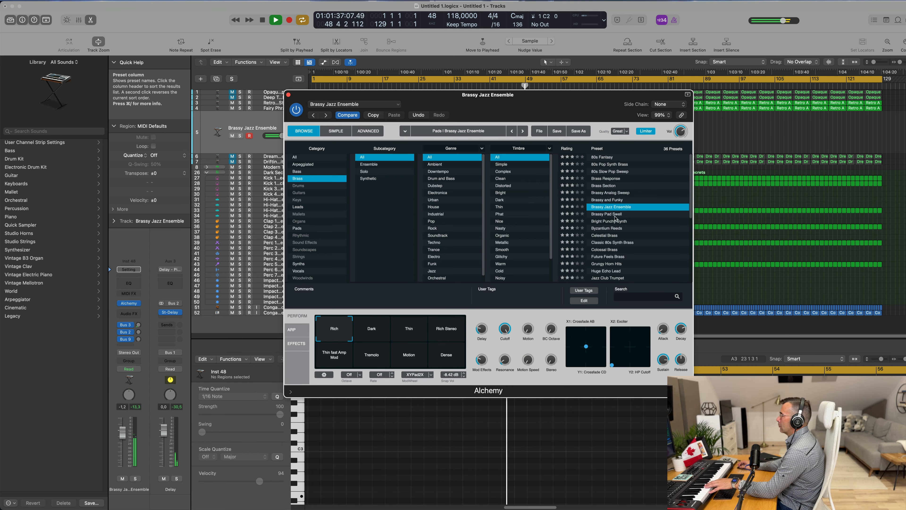
click(615, 214)
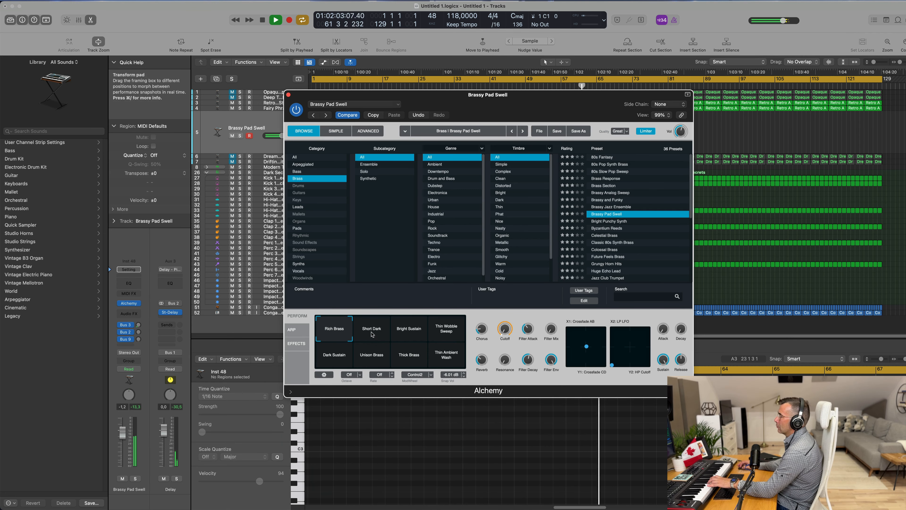
Step: Audition the Brassy Pad Swell transform snapshots from Short Dark to Thin Ambient Wash, returning to Rich Brass
click(382, 334)
click(423, 335)
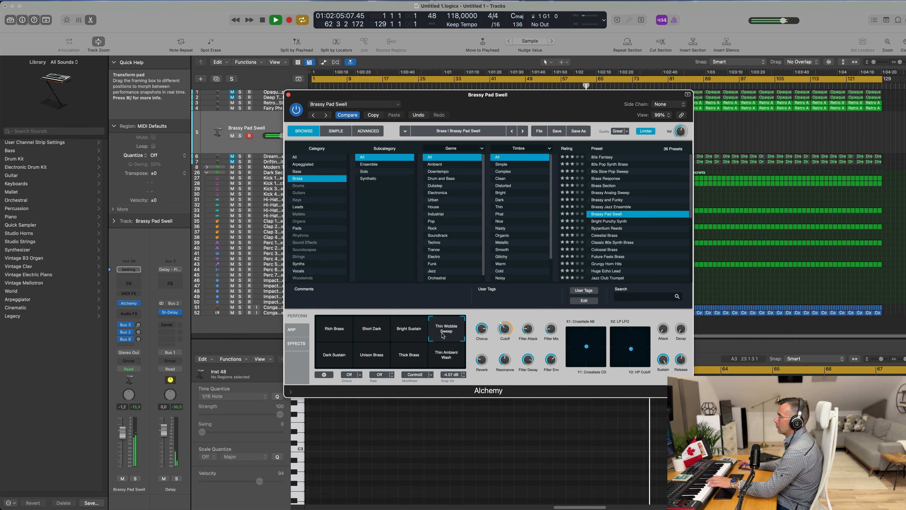
click(338, 358)
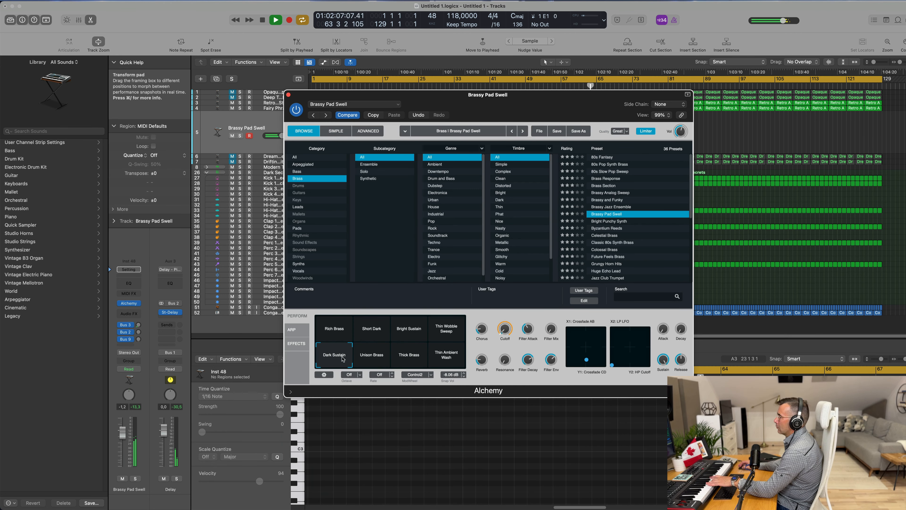
click(365, 356)
click(405, 359)
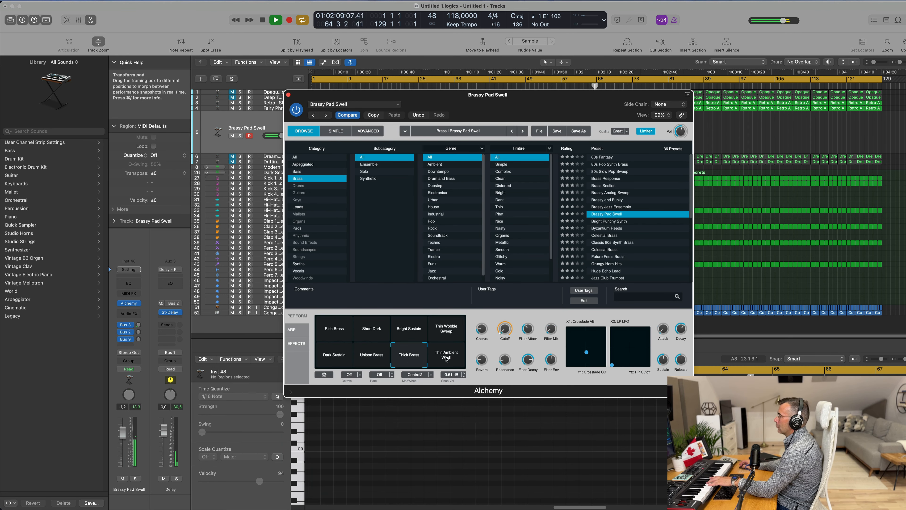
click(446, 359)
click(331, 334)
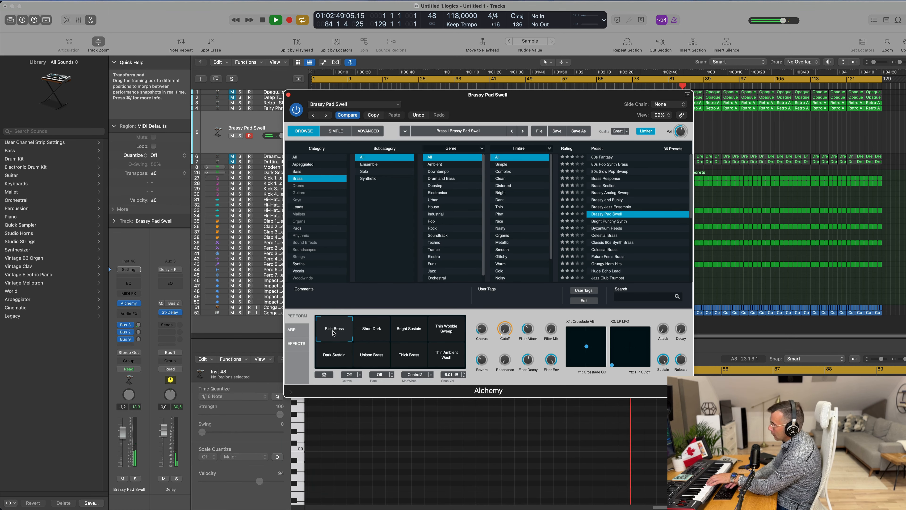
Step: Record a Brassy Pad Swell part and move the recorded region to the project start
key(r)
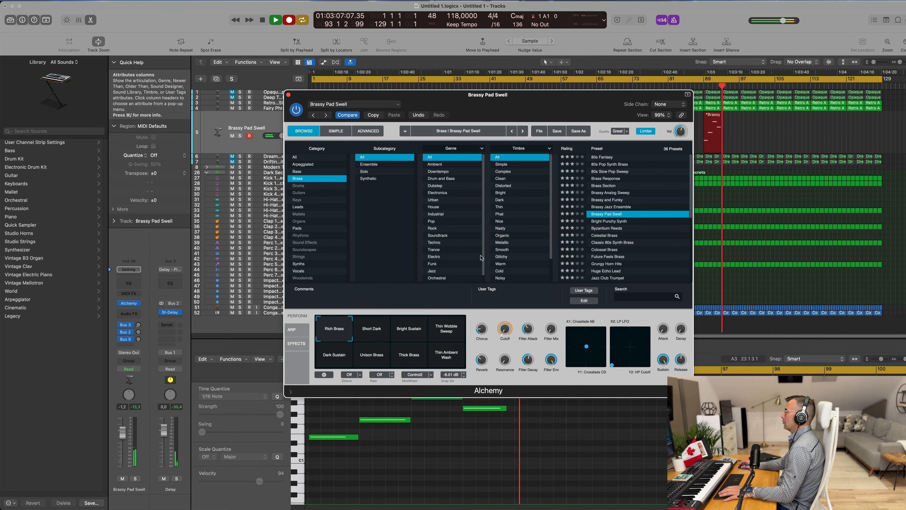
key(space)
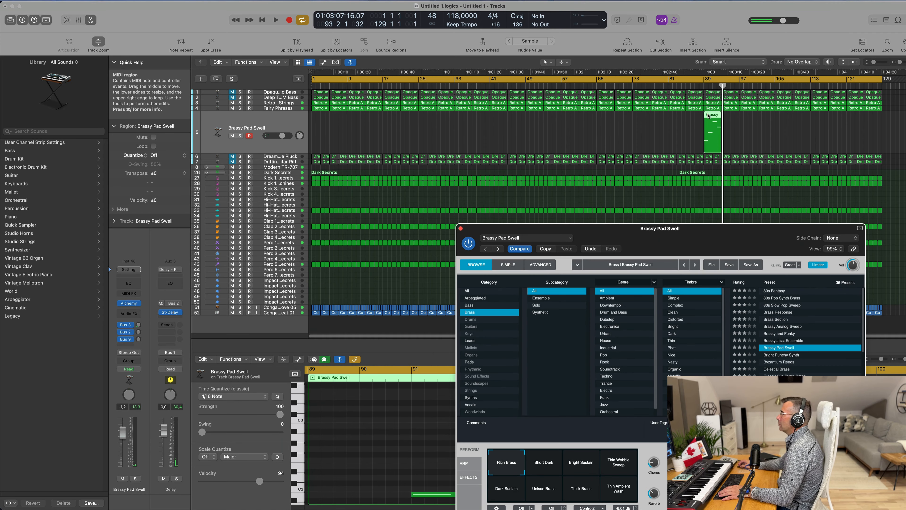
drag(708, 115, 325, 114)
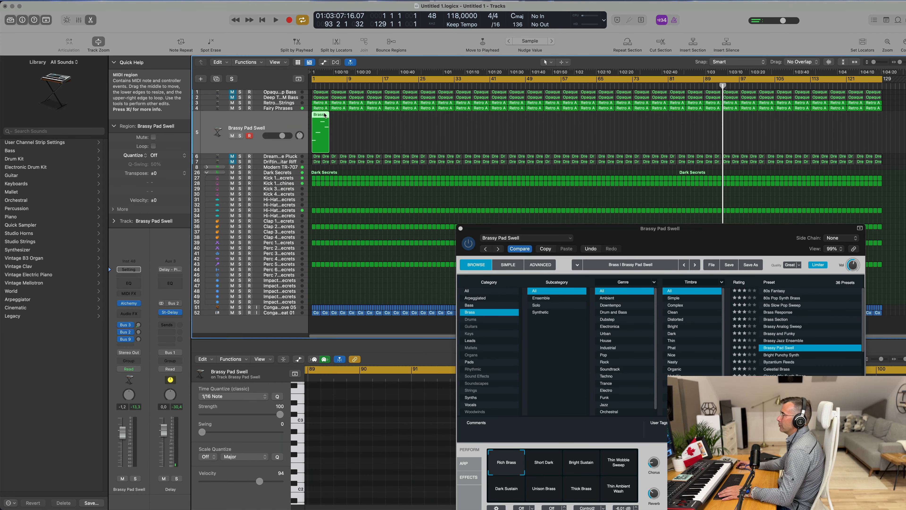
Step: Open the region in the piano roll and quantize all its notes to 1/16 Note
double_click(316, 117)
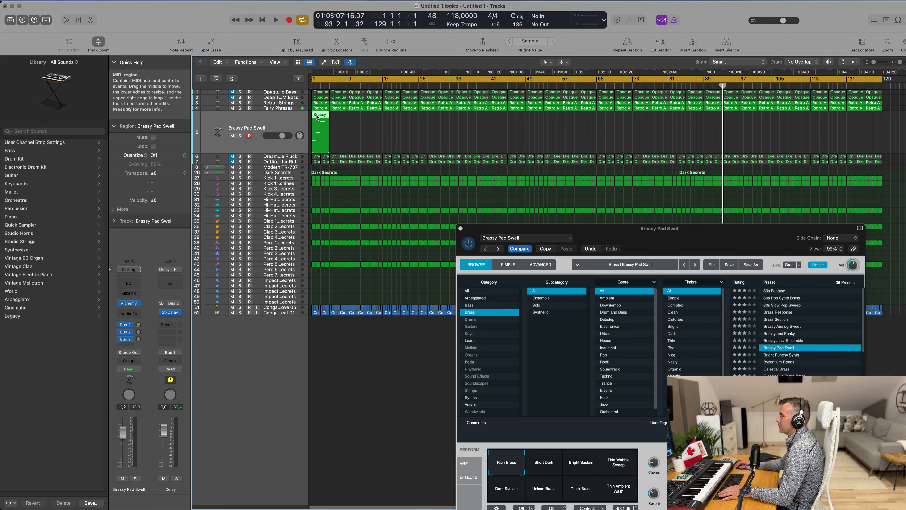
double_click(319, 116)
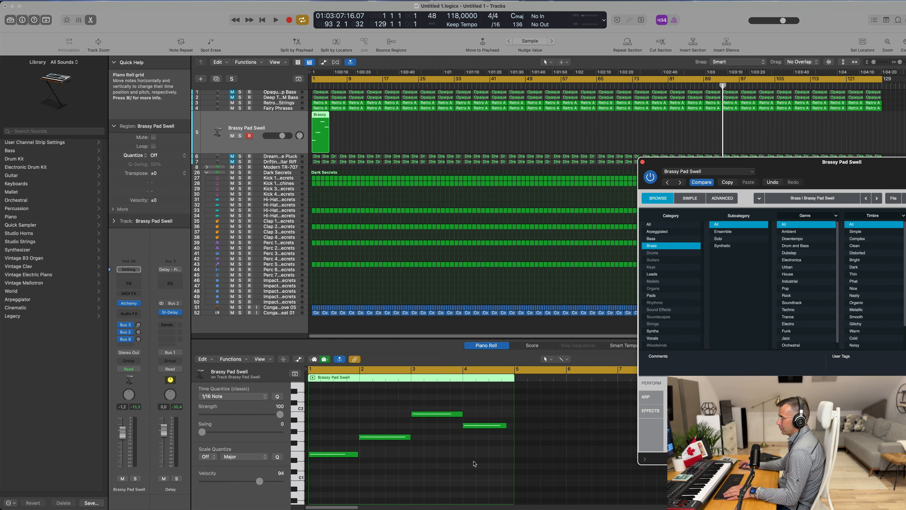
click(473, 464)
key(super+a)
key(q)
click(442, 465)
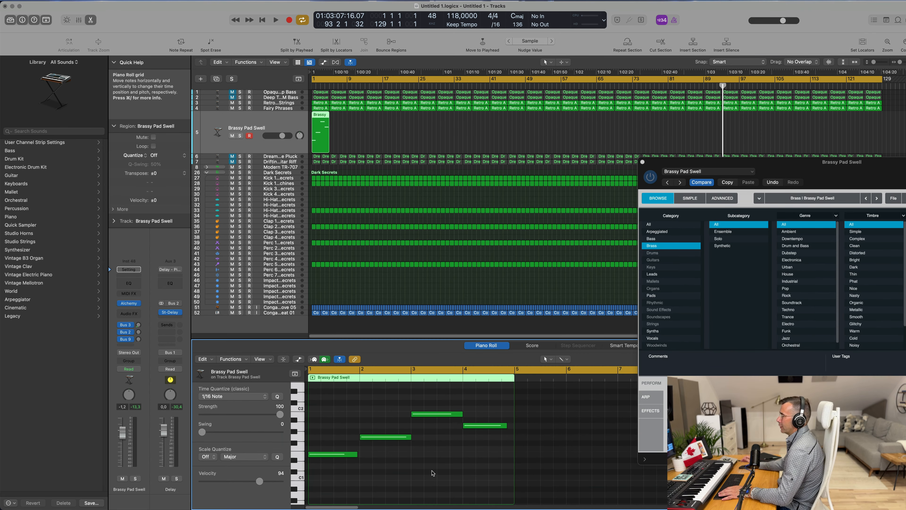
Step: Repeat the Brassy Pad Swell region into four consecutive copies, select them all and start playback
key(space)
key(space)
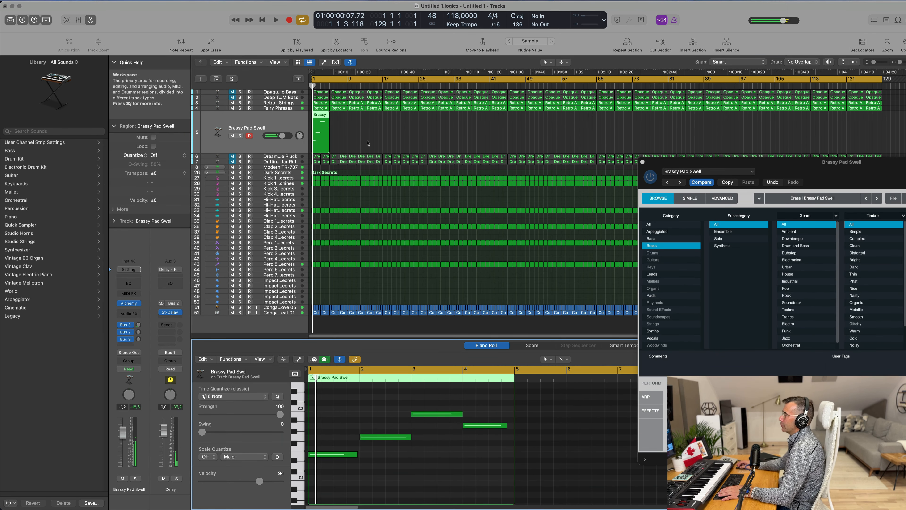
click(367, 141)
click(325, 140)
key(super+r)
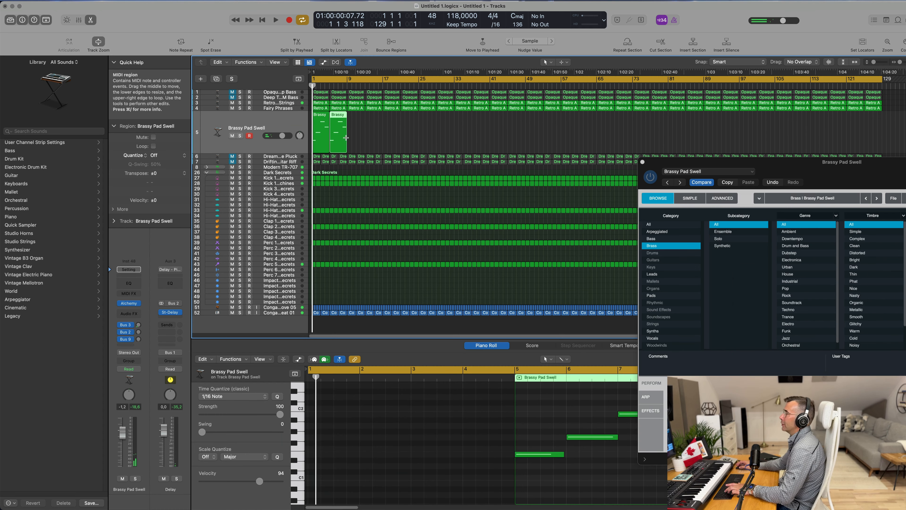
key(super+r)
key(super+a)
key(space)
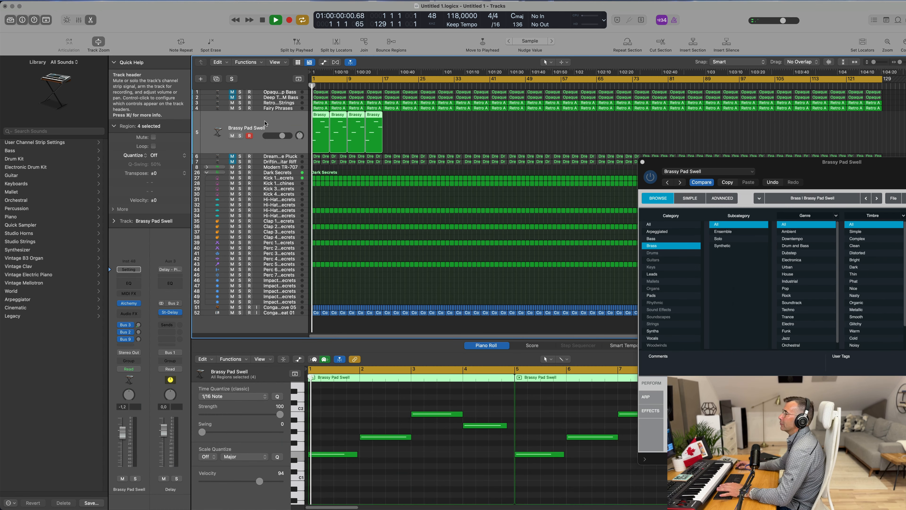
drag(752, 163, 546, 139)
drag(609, 115, 627, 107)
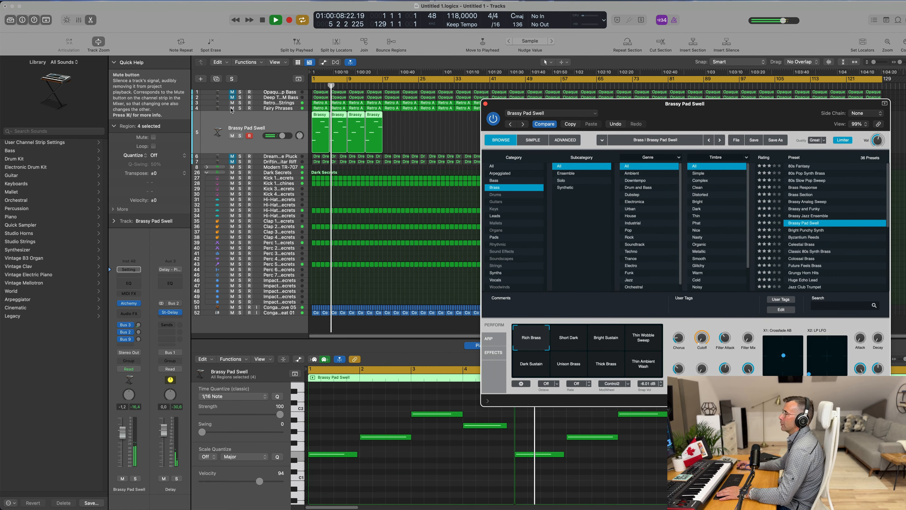
Step: Select the Drifting Guitar Riff track and unmute it
click(224, 114)
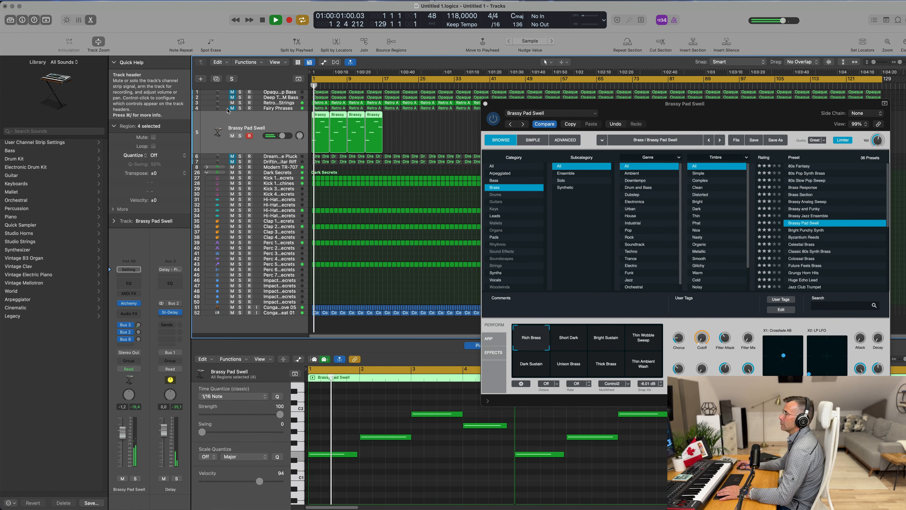
click(232, 104)
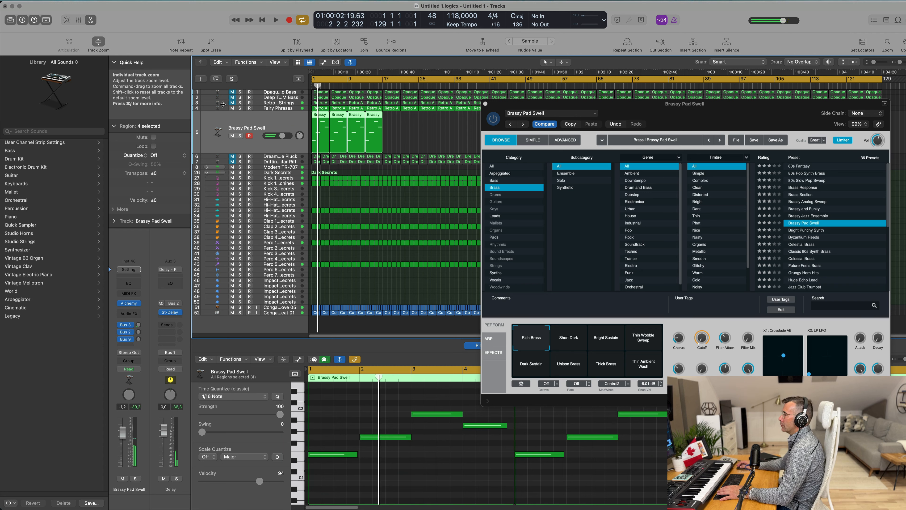
key(Return)
click(278, 162)
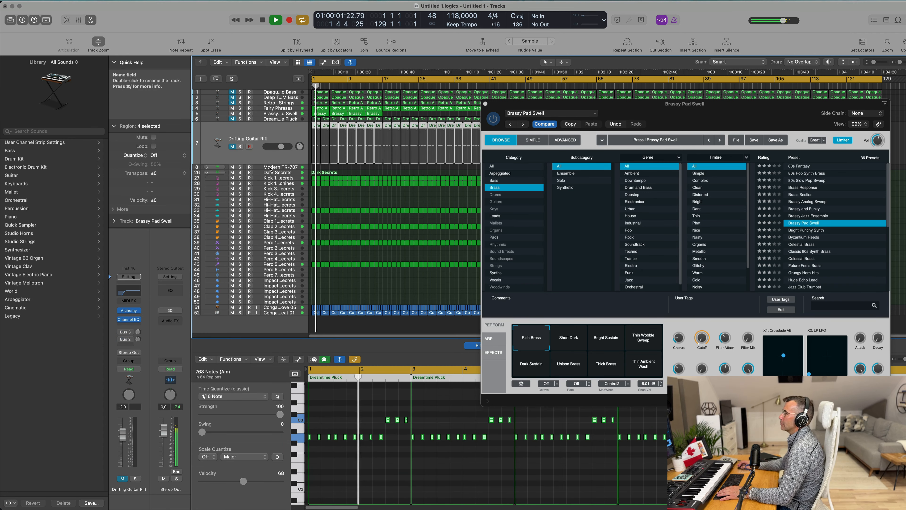
click(231, 146)
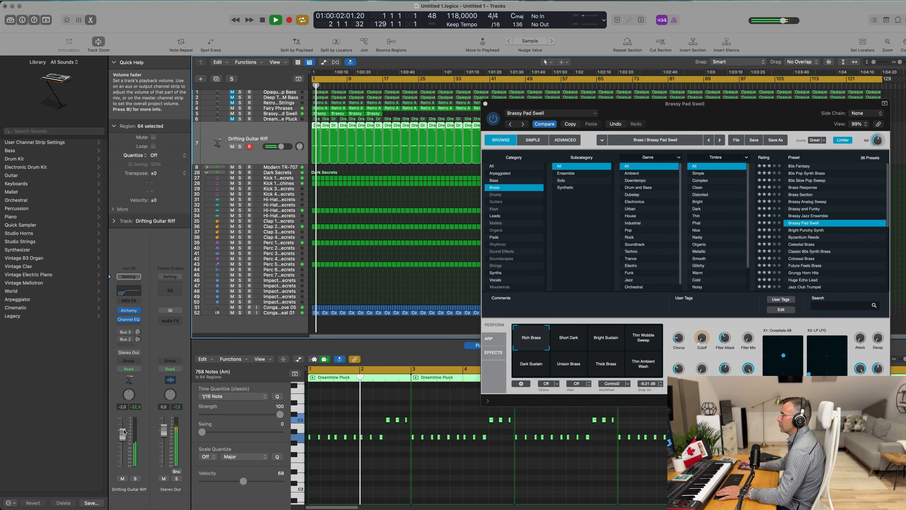
Step: Move the Brassy Pad Swell Alchemy plugin window aside and close it
drag(519, 121, 385, 205)
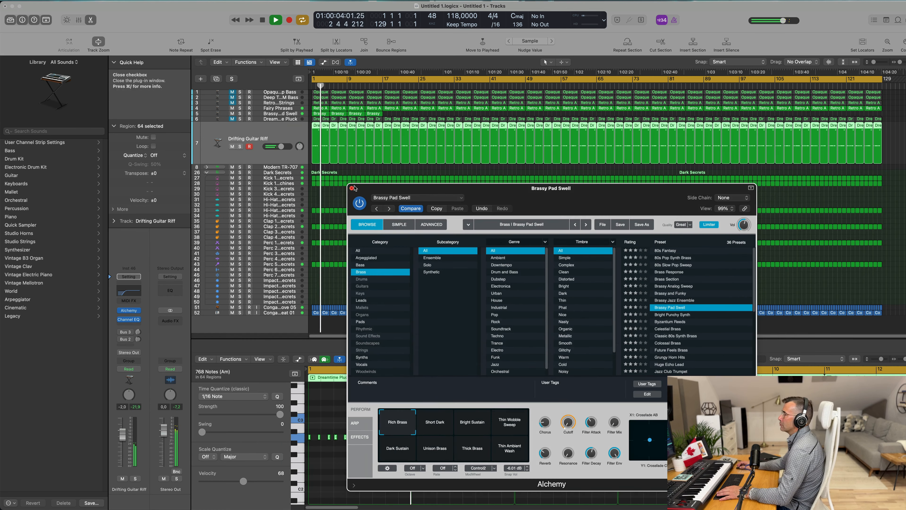
click(351, 188)
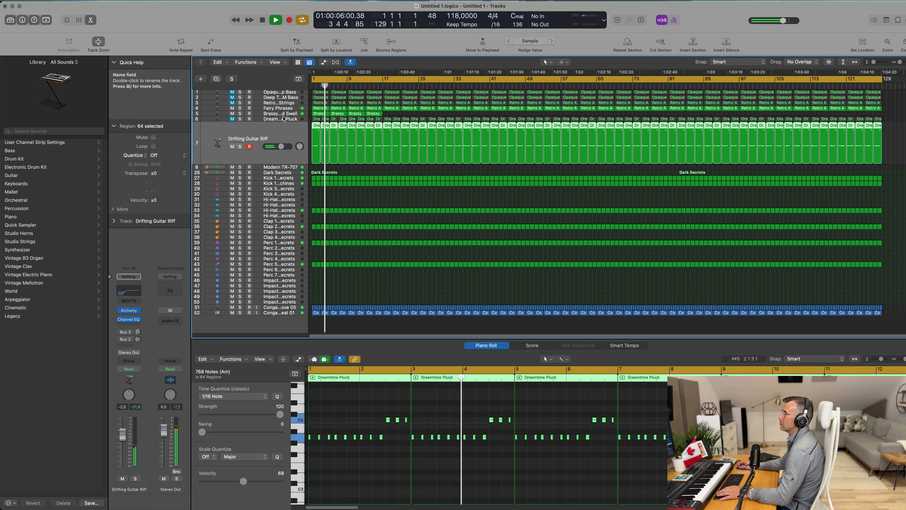
Step: Select the Dreamtime Pluck track and audition it with mute toggled on and off
key(Up)
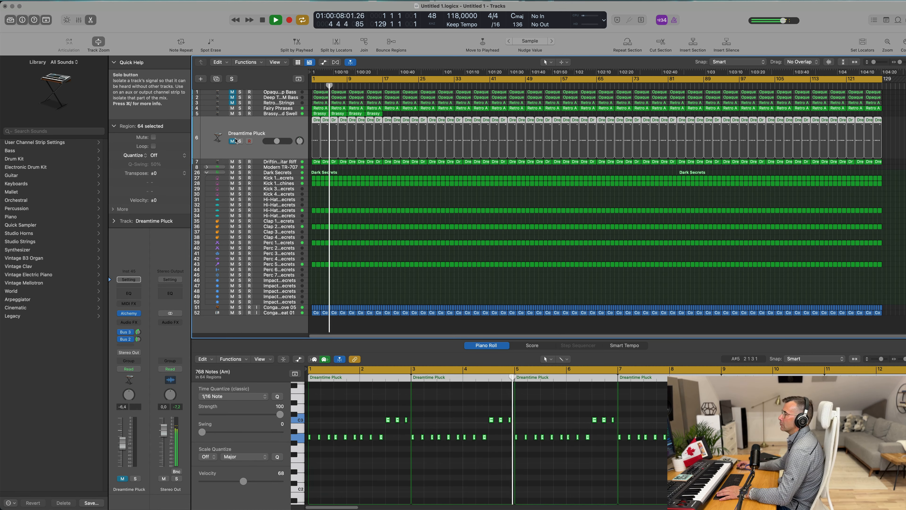
click(232, 141)
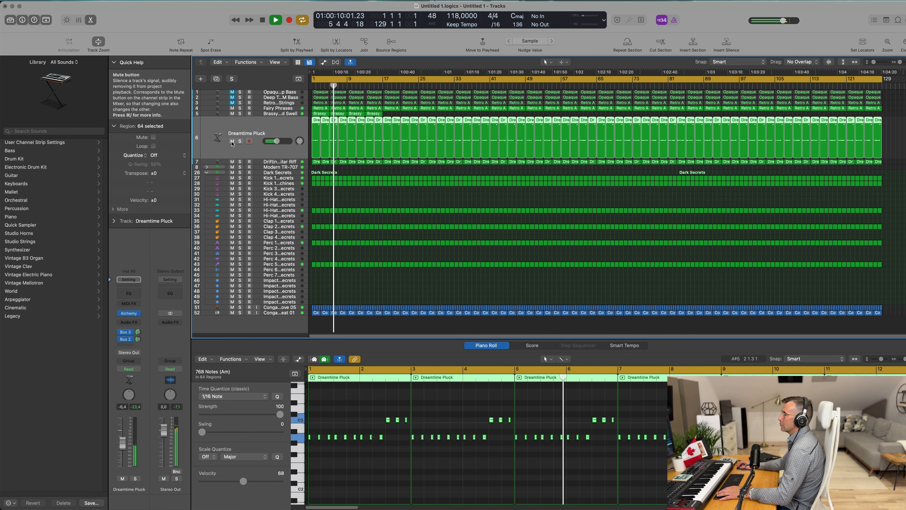
click(232, 141)
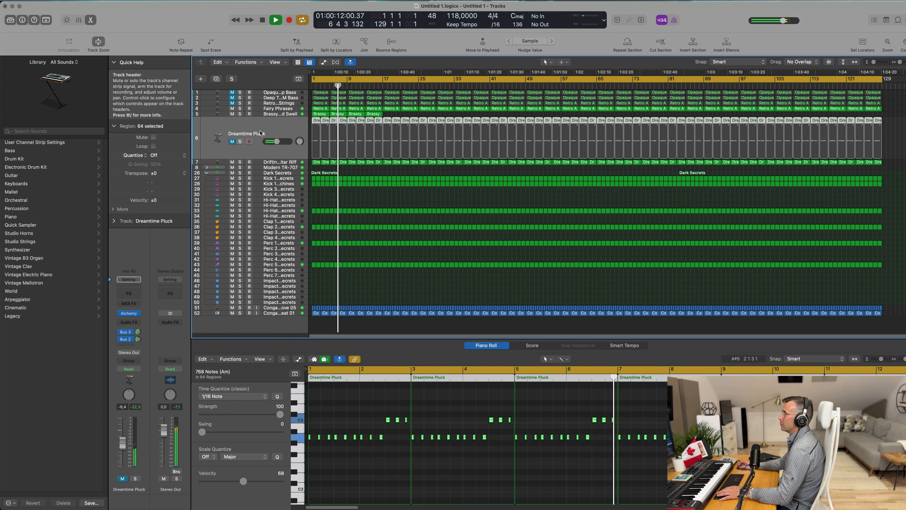
Step: Open a Channel EQ on the Retro Analog Synth Strings track, raise its low cut to about 1010 Hz, and play back
click(288, 103)
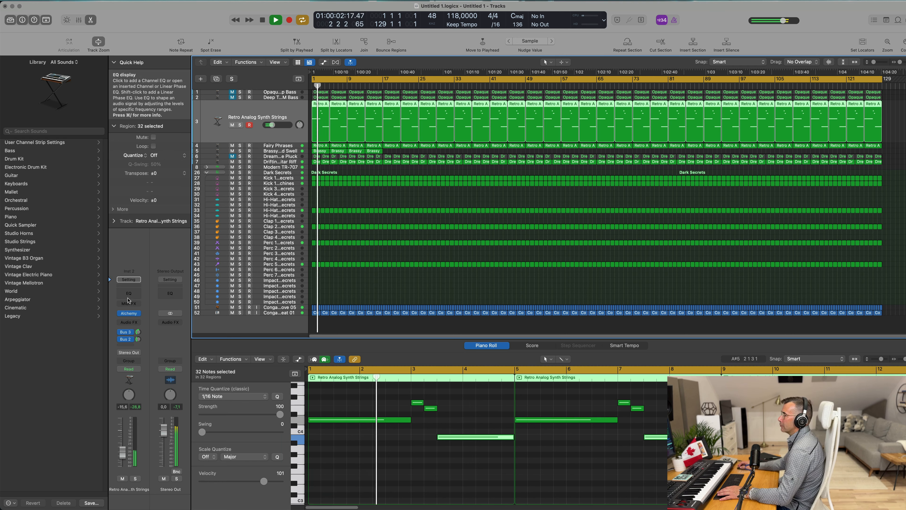
click(310, 129)
drag(307, 166, 483, 163)
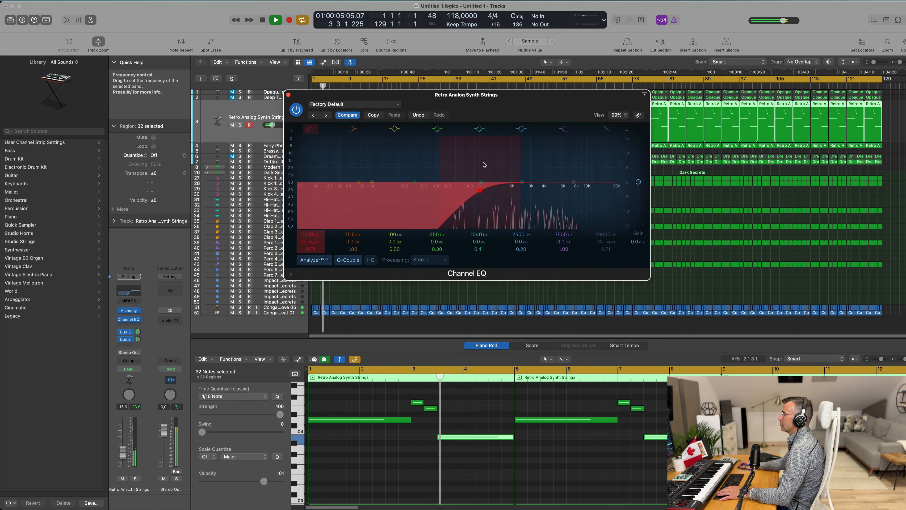
click(288, 95)
key(space)
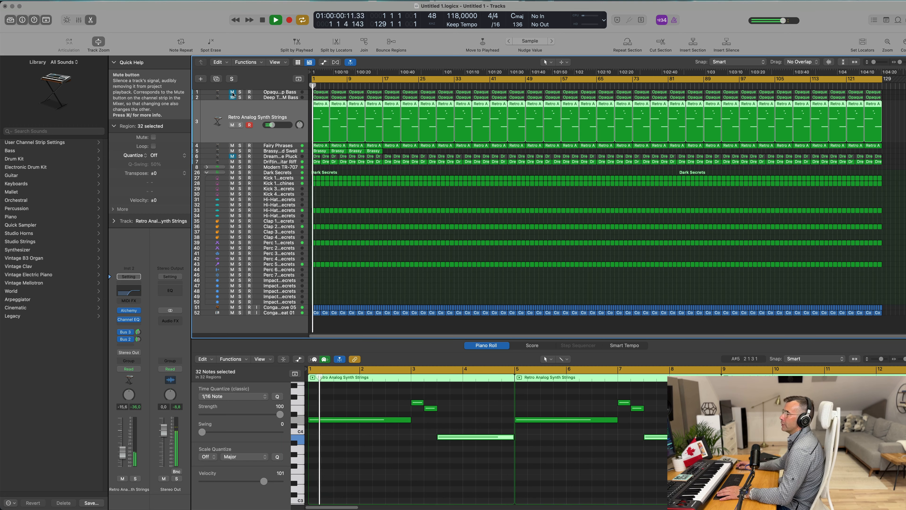
Step: Audition the mix with the Opaque Bass and Deep Bass tracks muted, then unmute both and resume playback
click(232, 93)
click(232, 97)
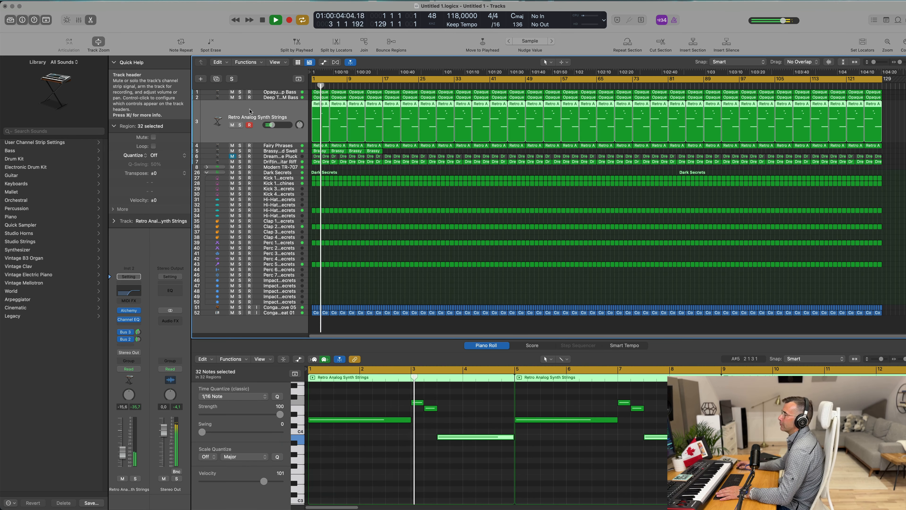
key(space)
click(232, 92)
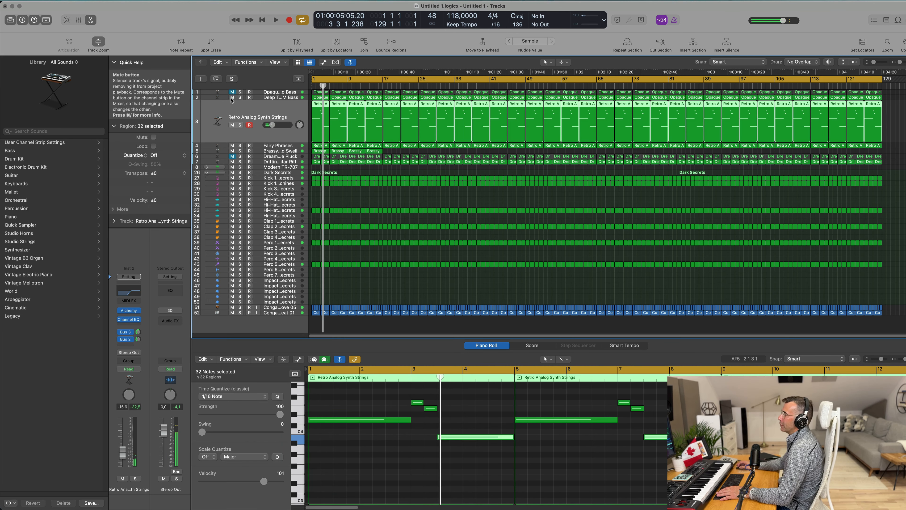
click(232, 97)
key(space)
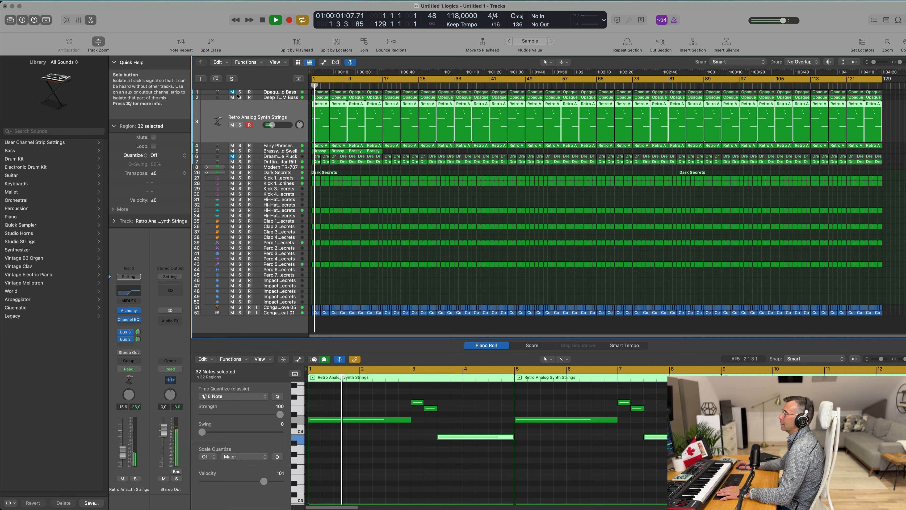
Step: Solo the Deep Bass track twice to compare it, clear the solo, and mute the Opaque Bass track during playback
click(240, 97)
click(230, 79)
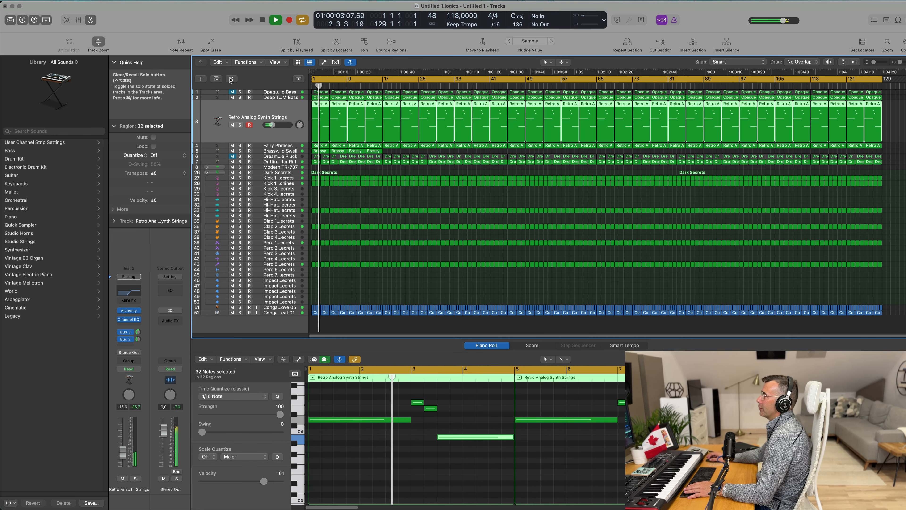
click(240, 97)
click(232, 78)
key(space)
click(233, 93)
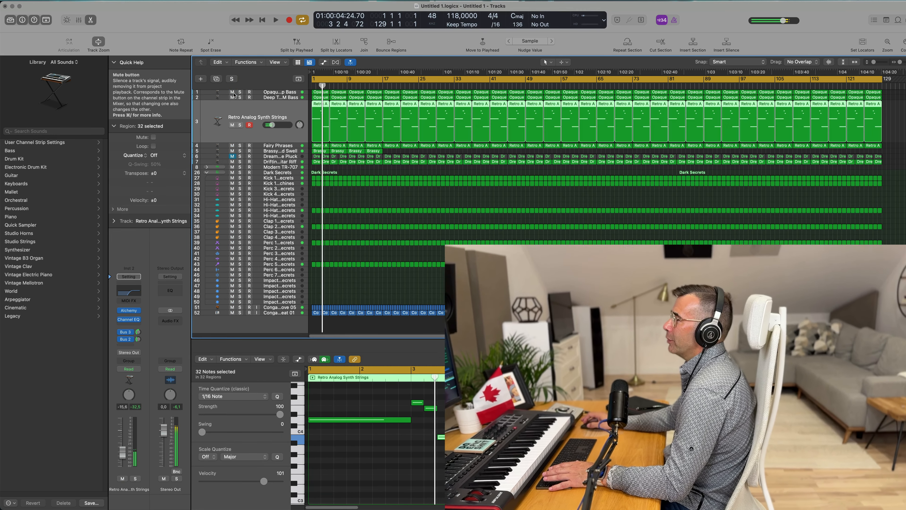
key(space)
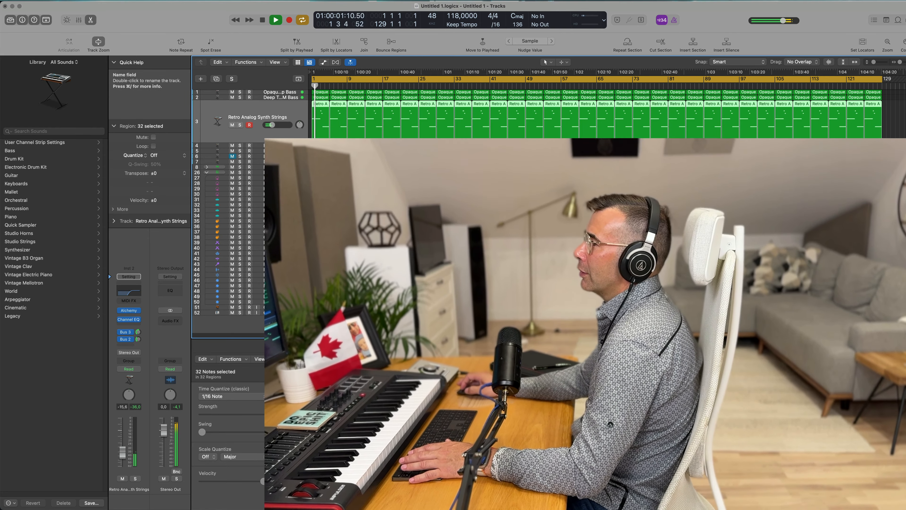